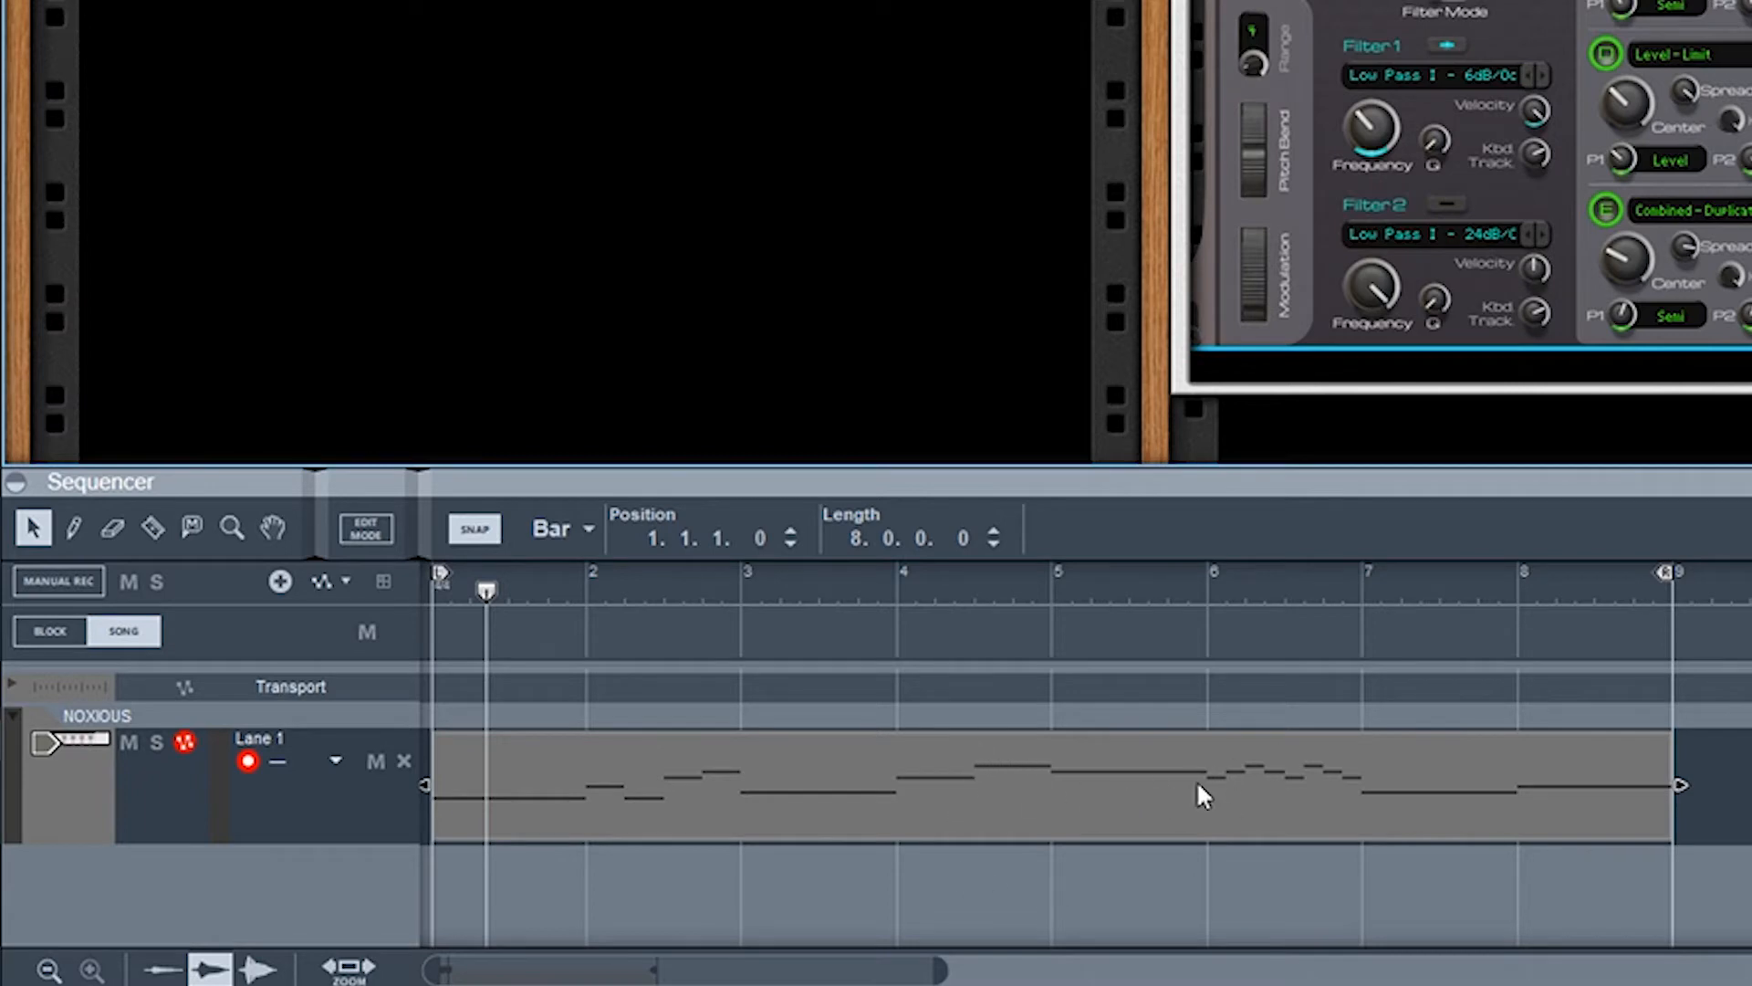
Step: Return the playhead to the start of the song and reset the Noxious synthesizer to its Init Patch
left_click_drag(491, 586, 265, 602)
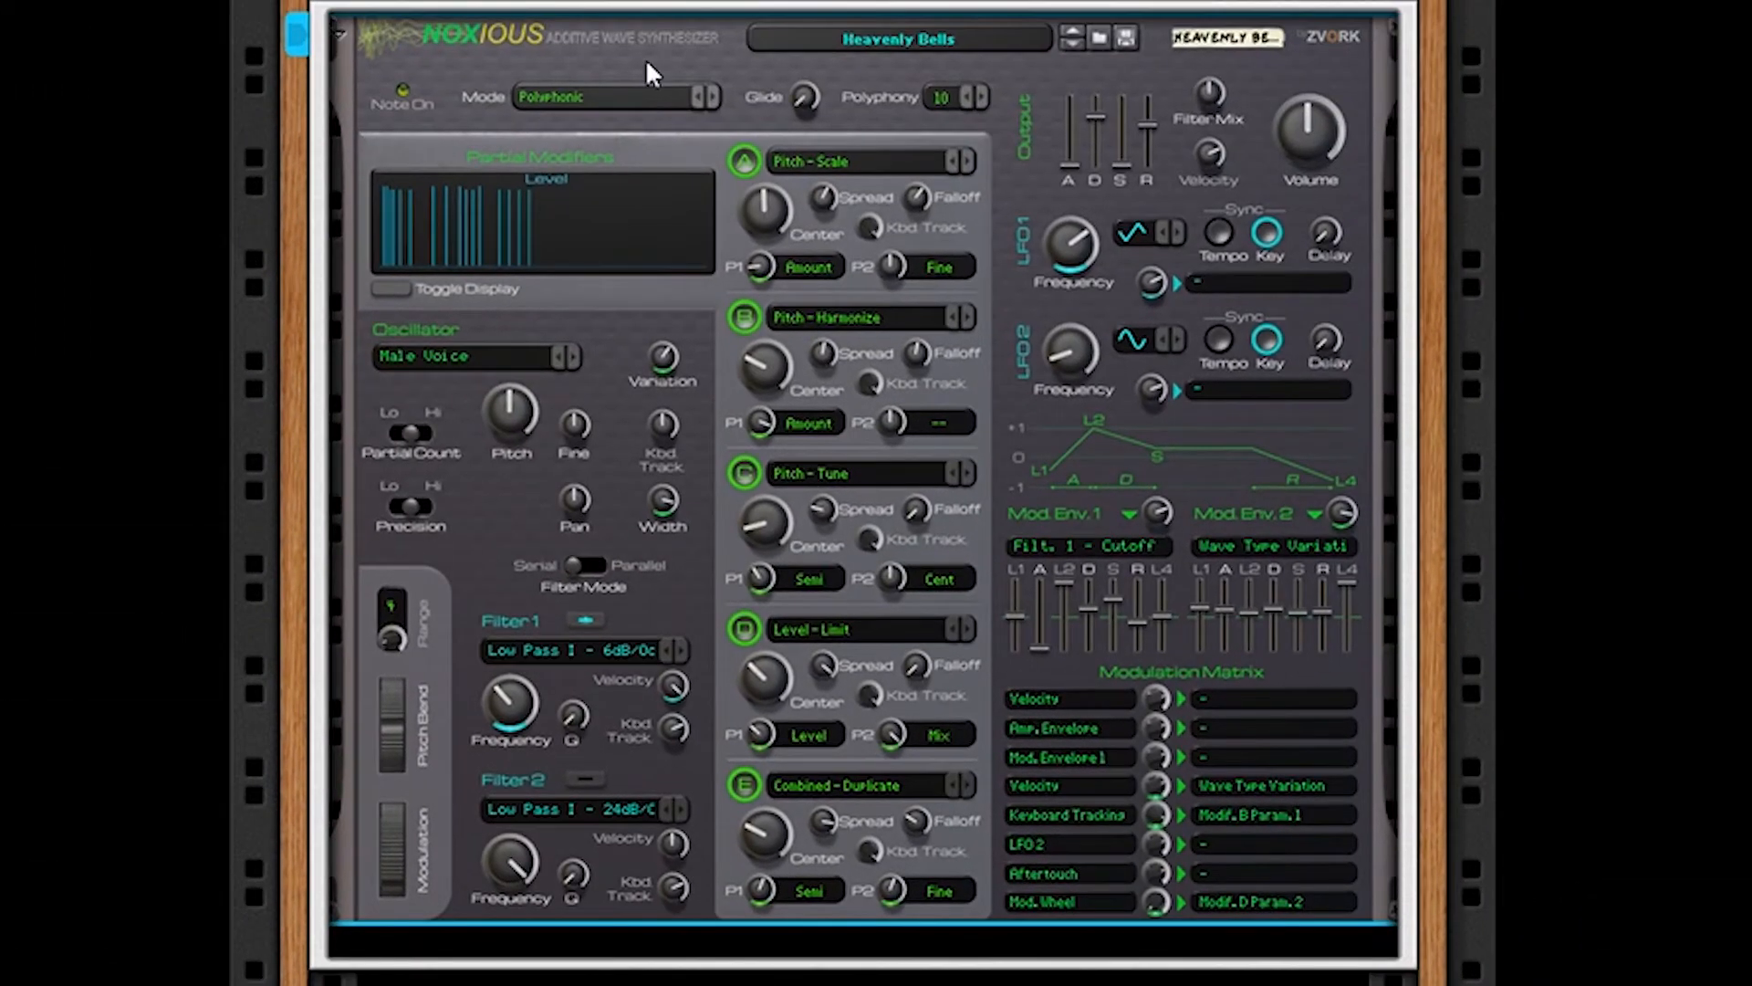
right_click(649, 71)
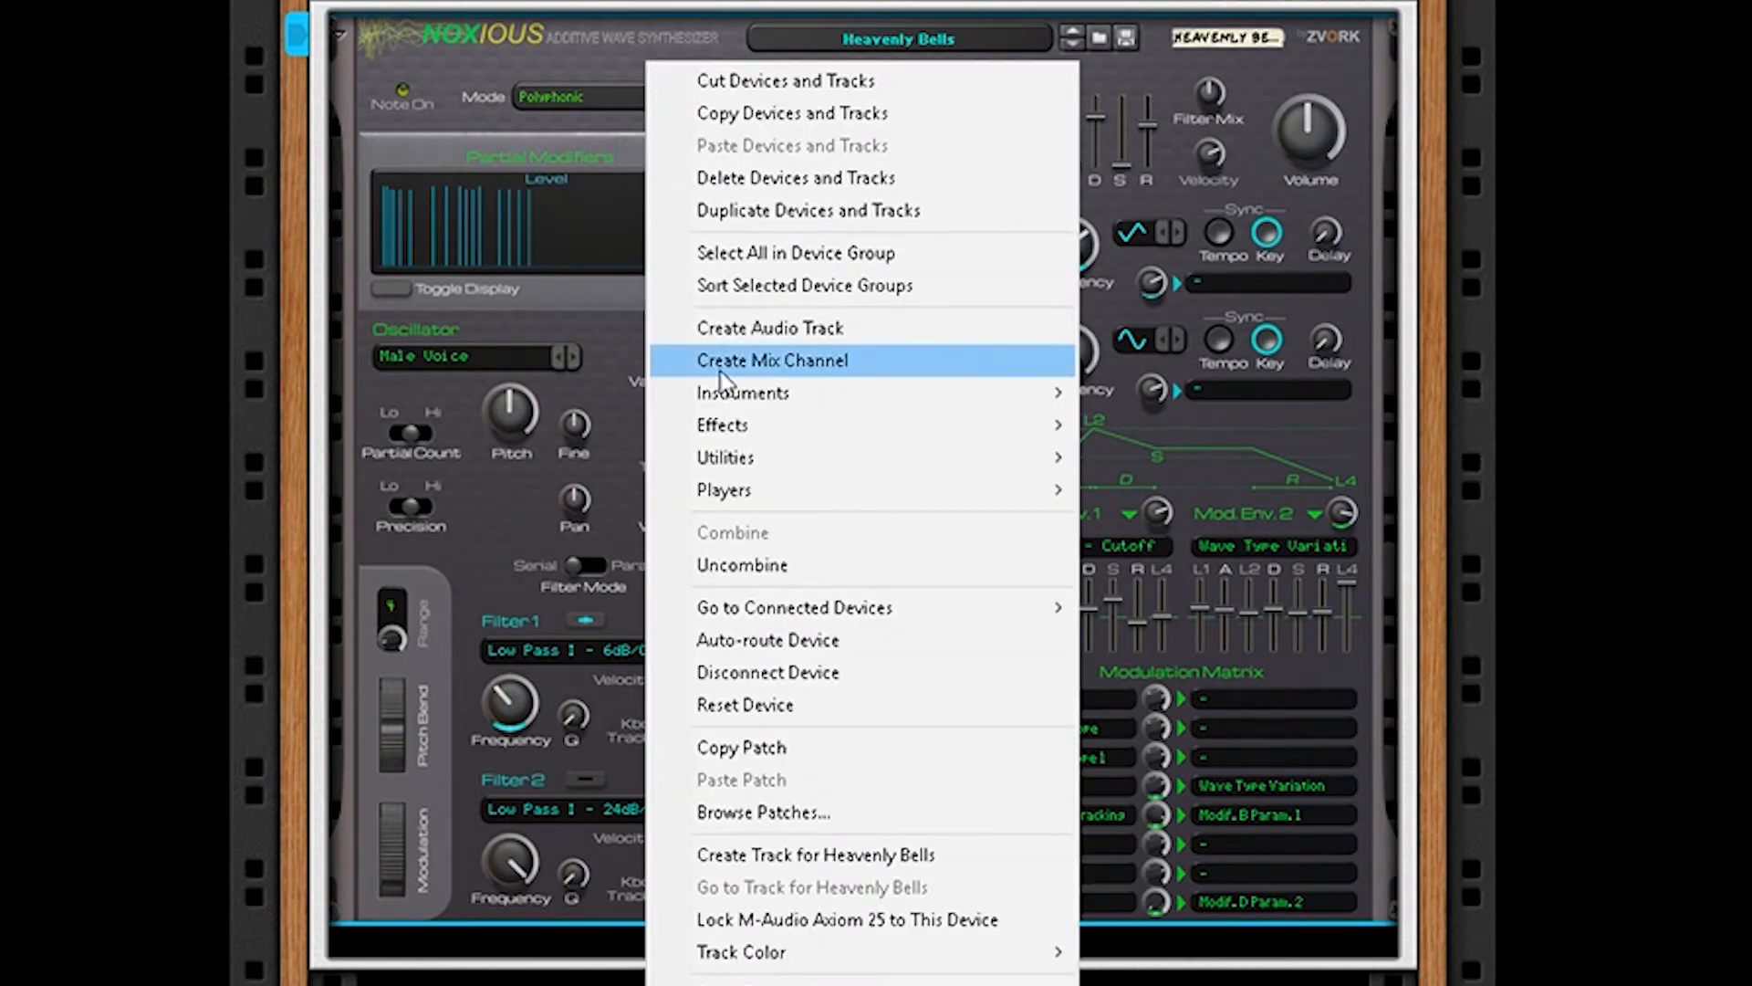
left_click(762, 703)
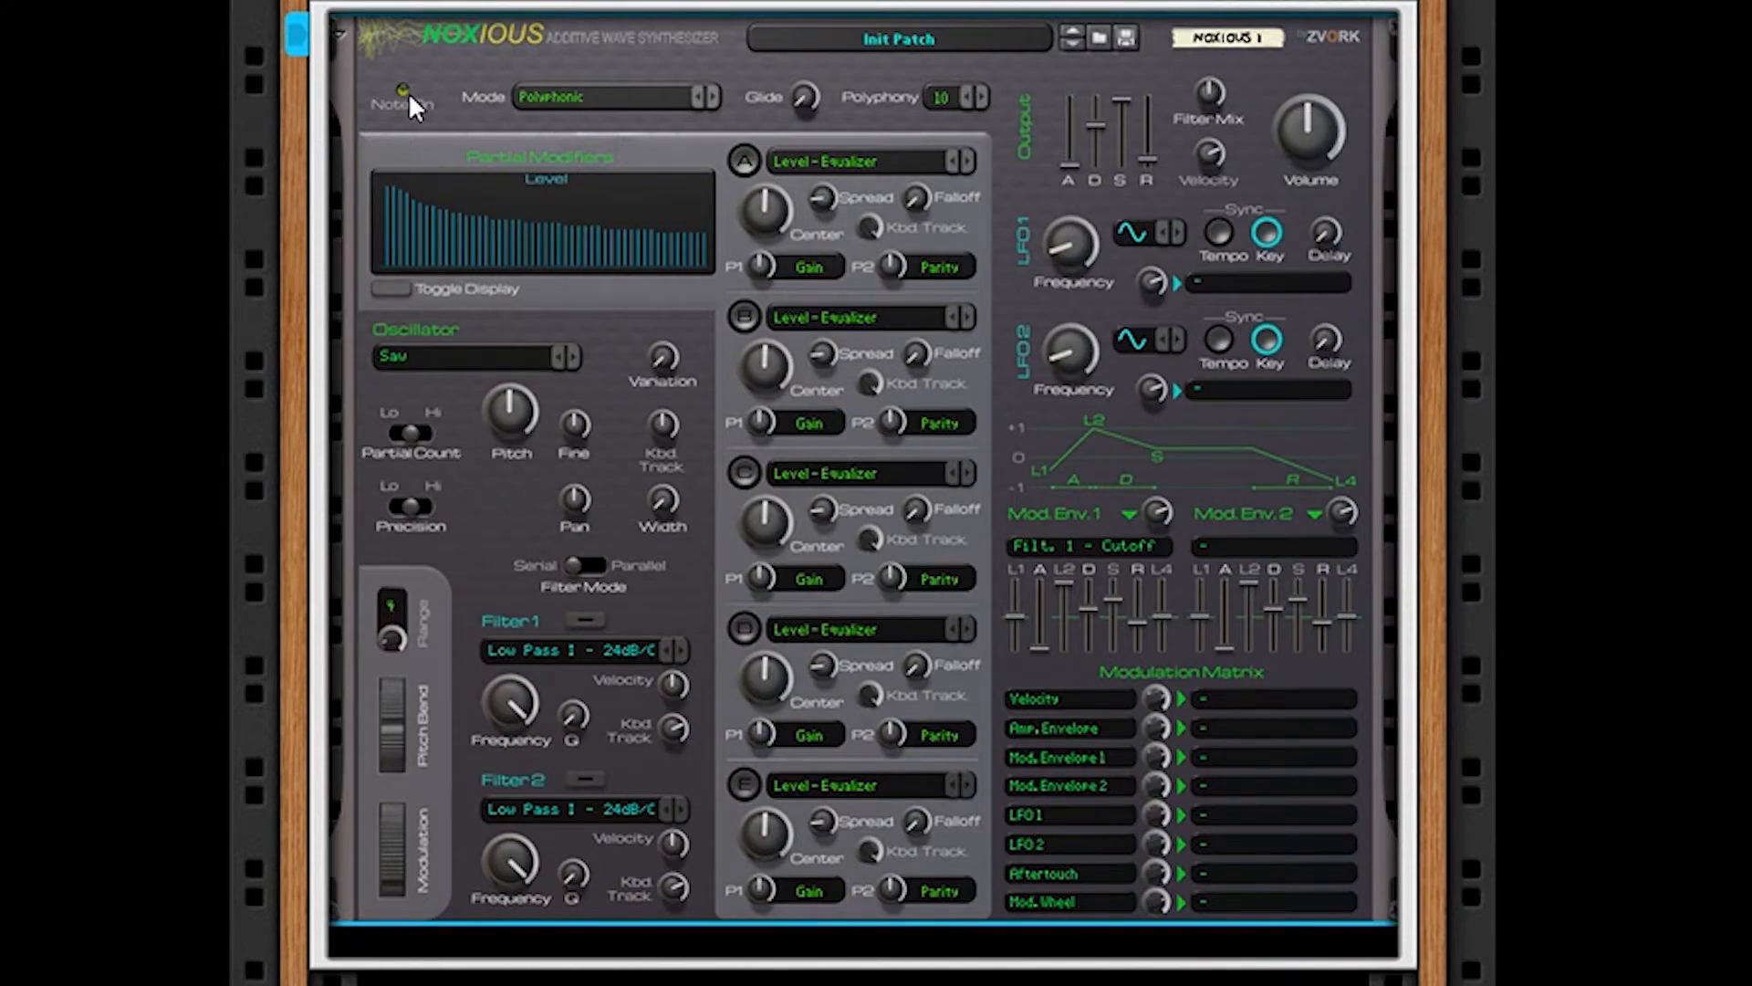
Step: Check the voice mode options, keeping Polyphonic, and set the polyphony to 12
left_click(587, 102)
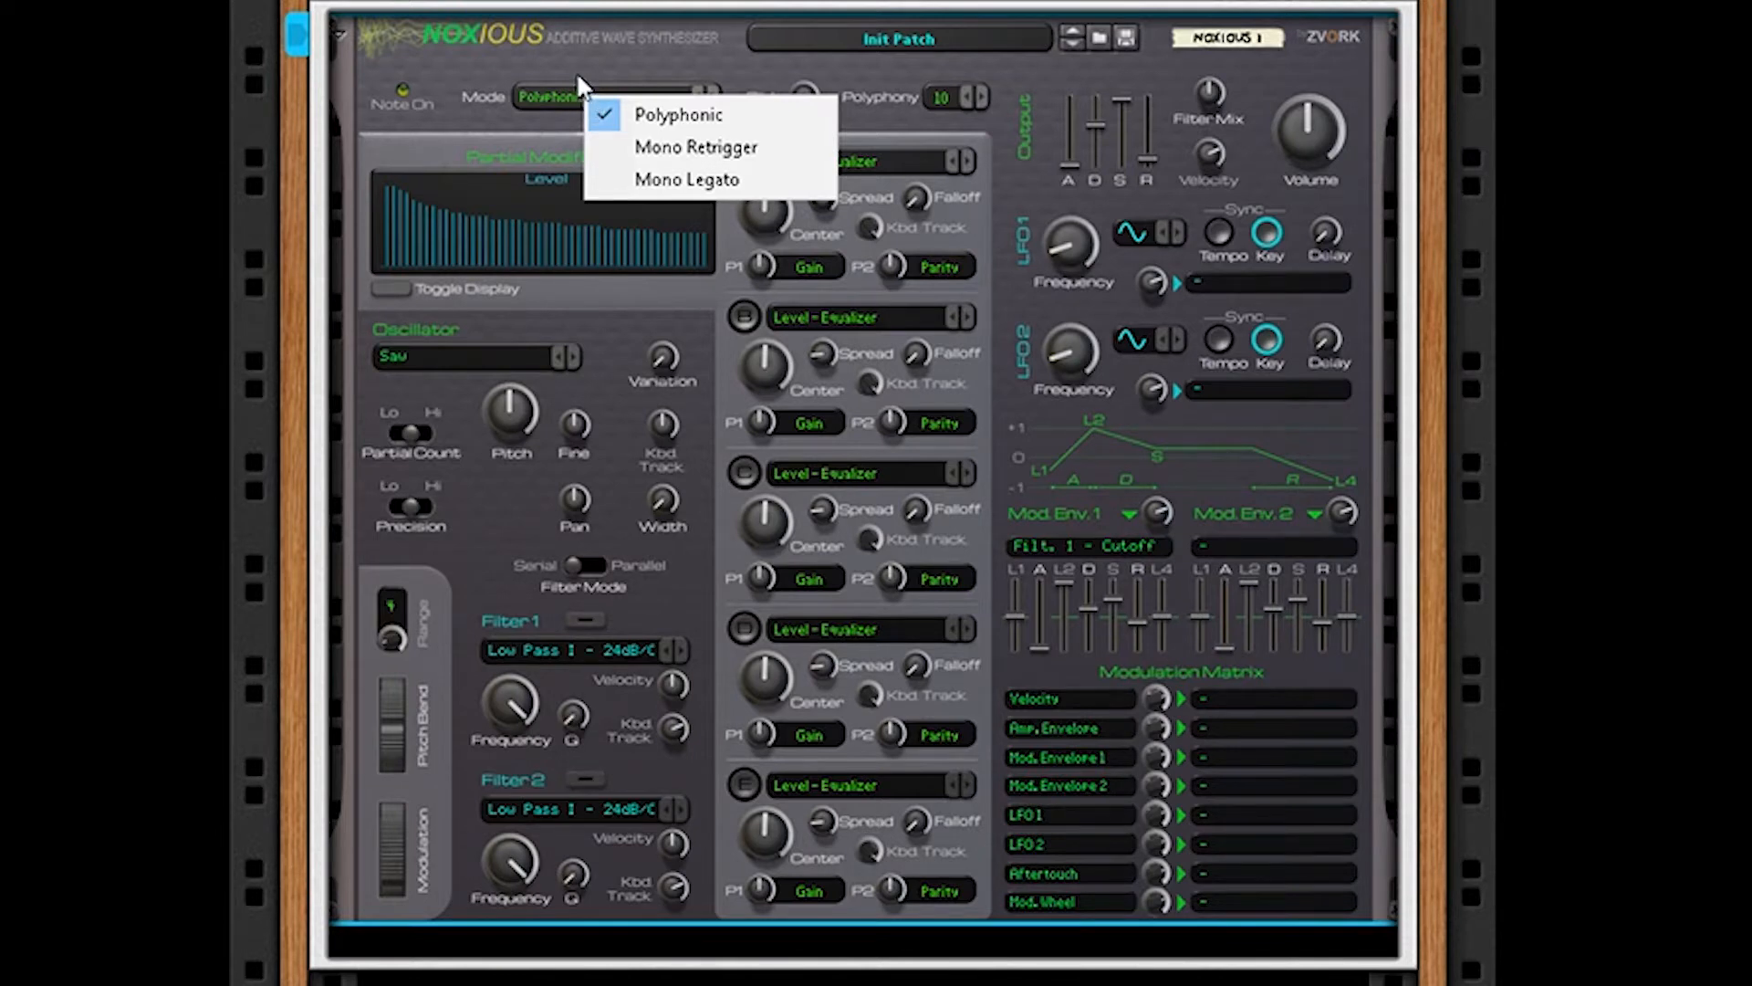
left_click(660, 58)
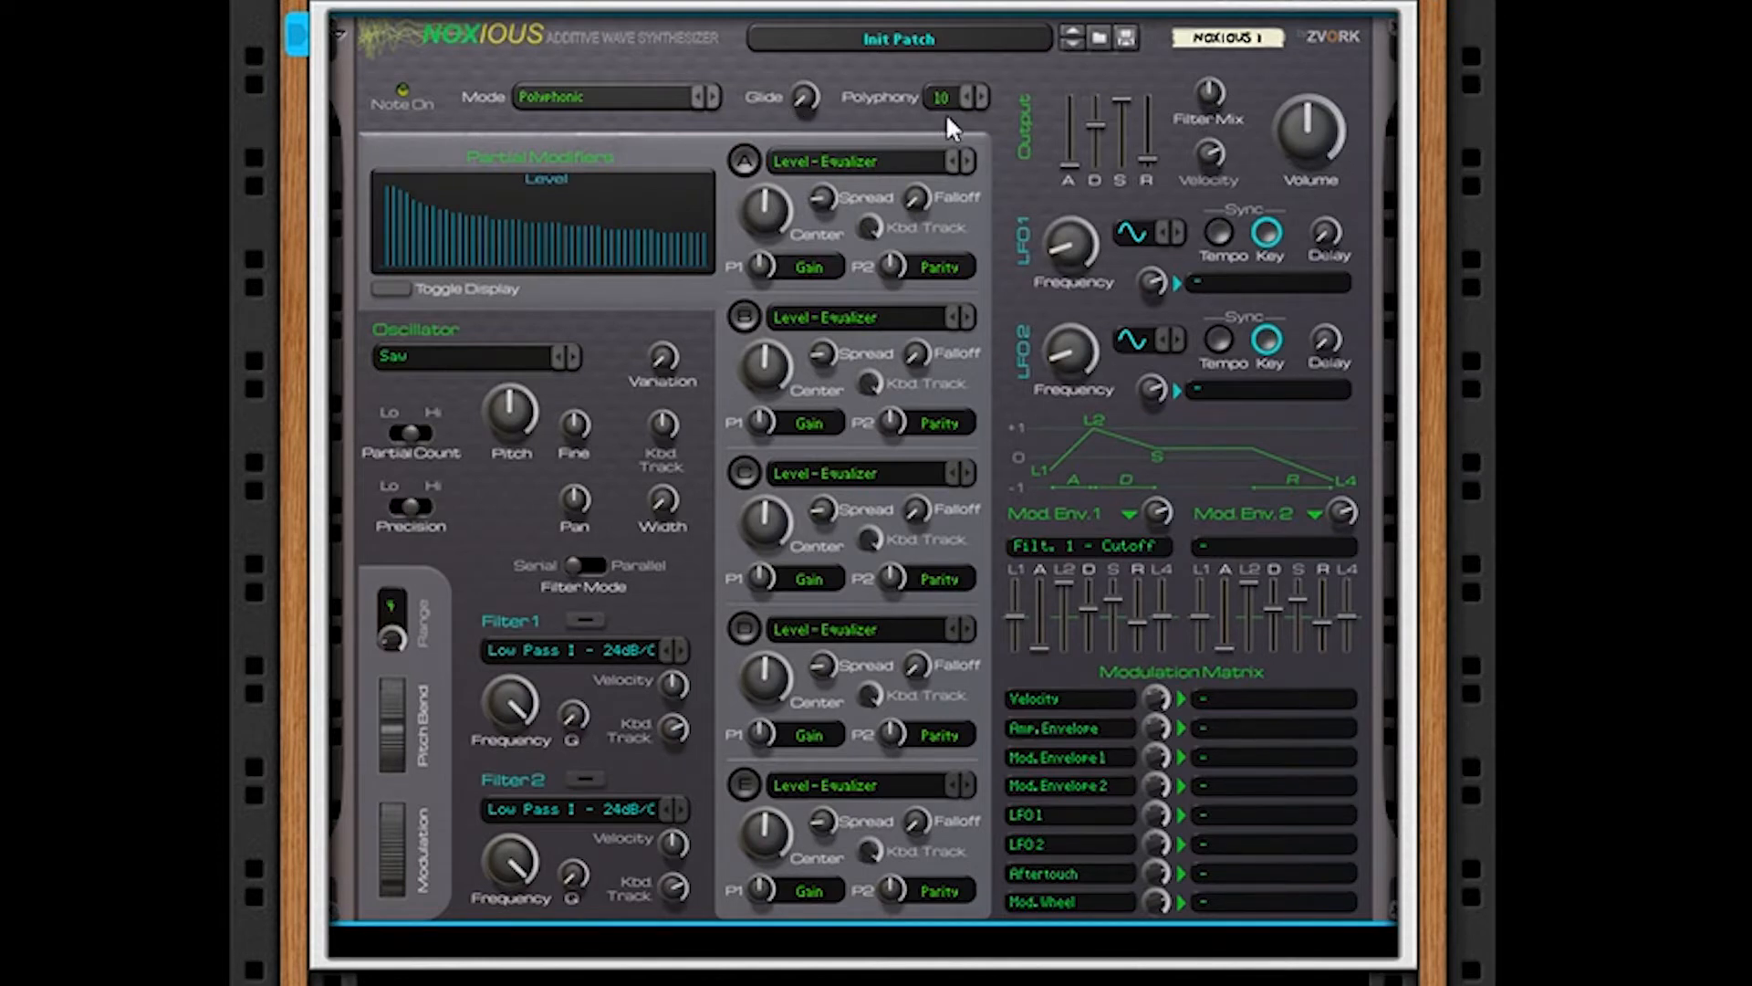
left_click(980, 97)
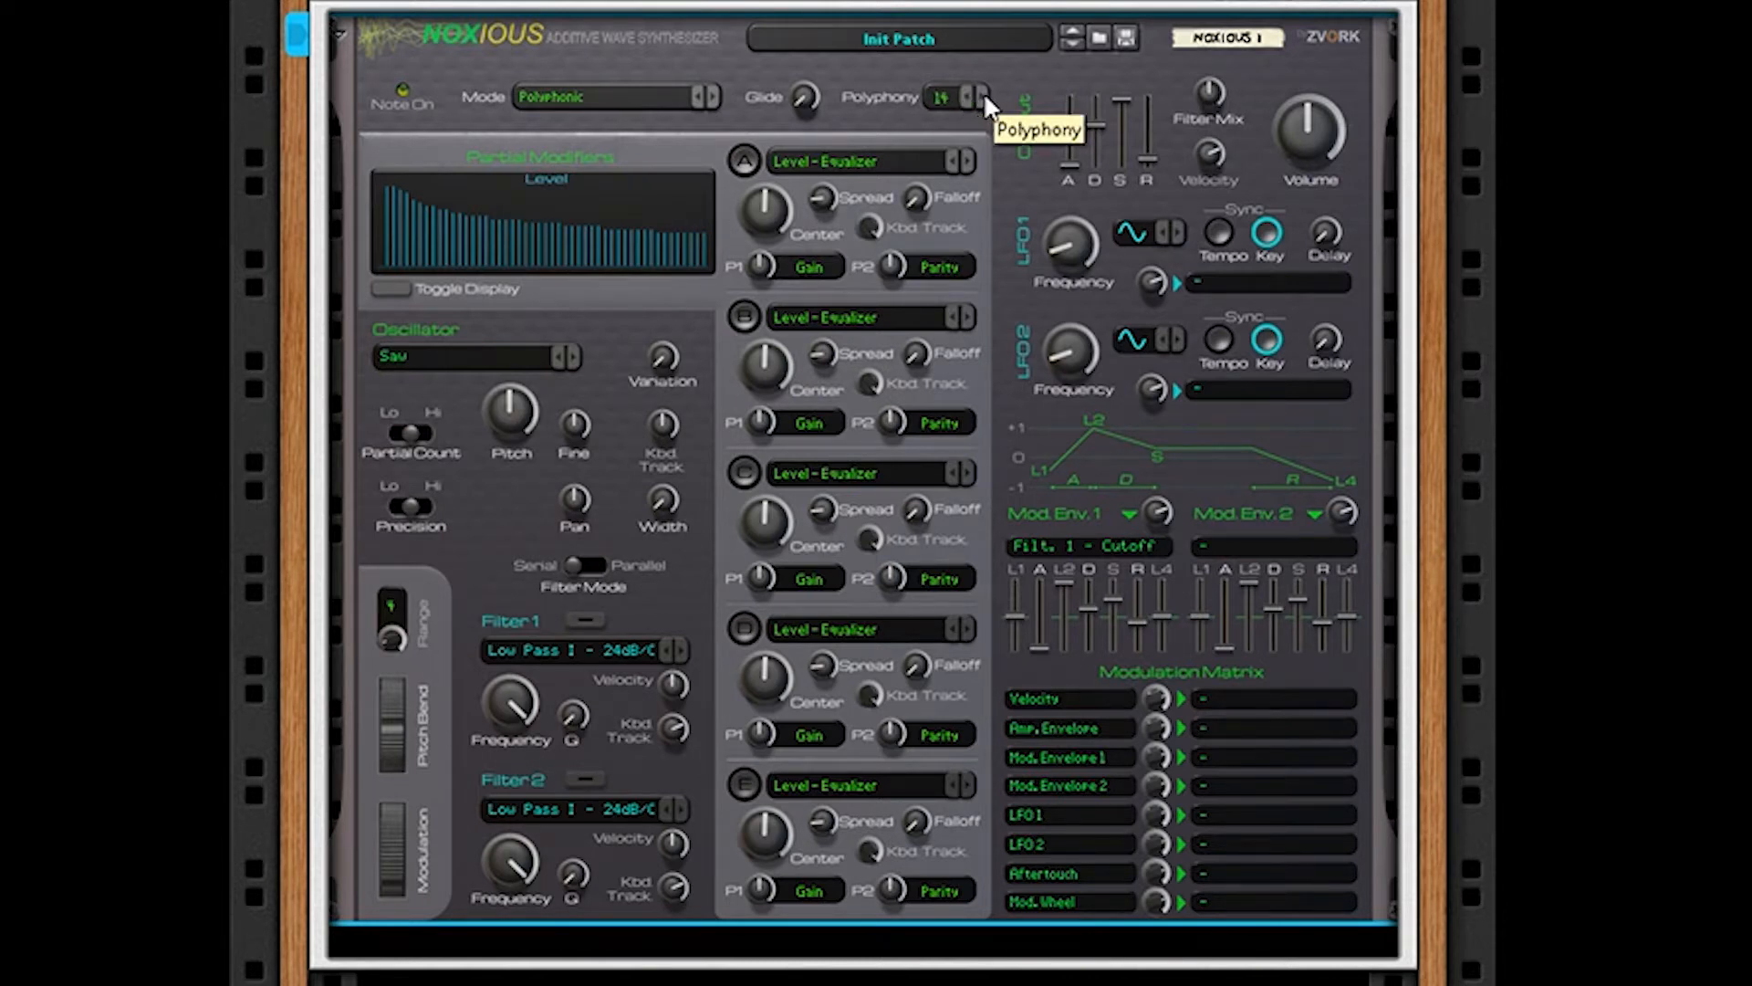
left_click(970, 97)
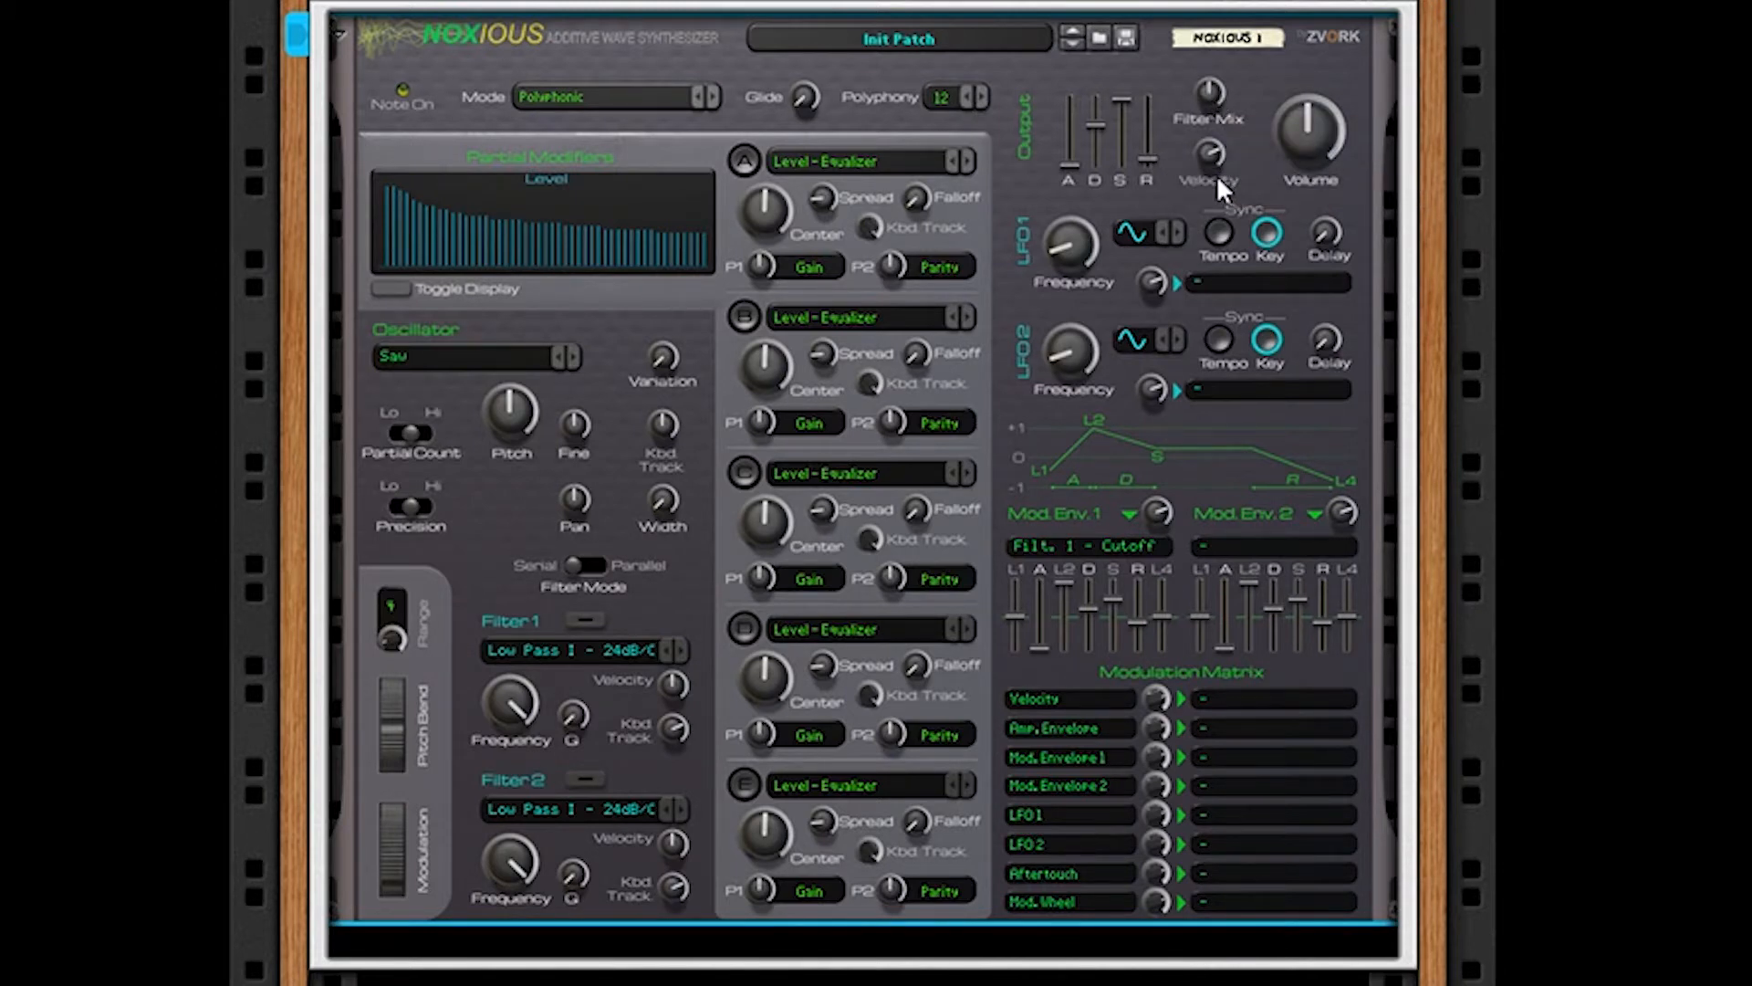
Step: Cycle through LFO 1's waveform shapes and return to the sine shape
mouse_move(1212, 151)
mouse_move(1322, 129)
left_click(1182, 232)
left_click(1182, 232)
left_click(1182, 232)
left_click(1182, 231)
left_click(1181, 231)
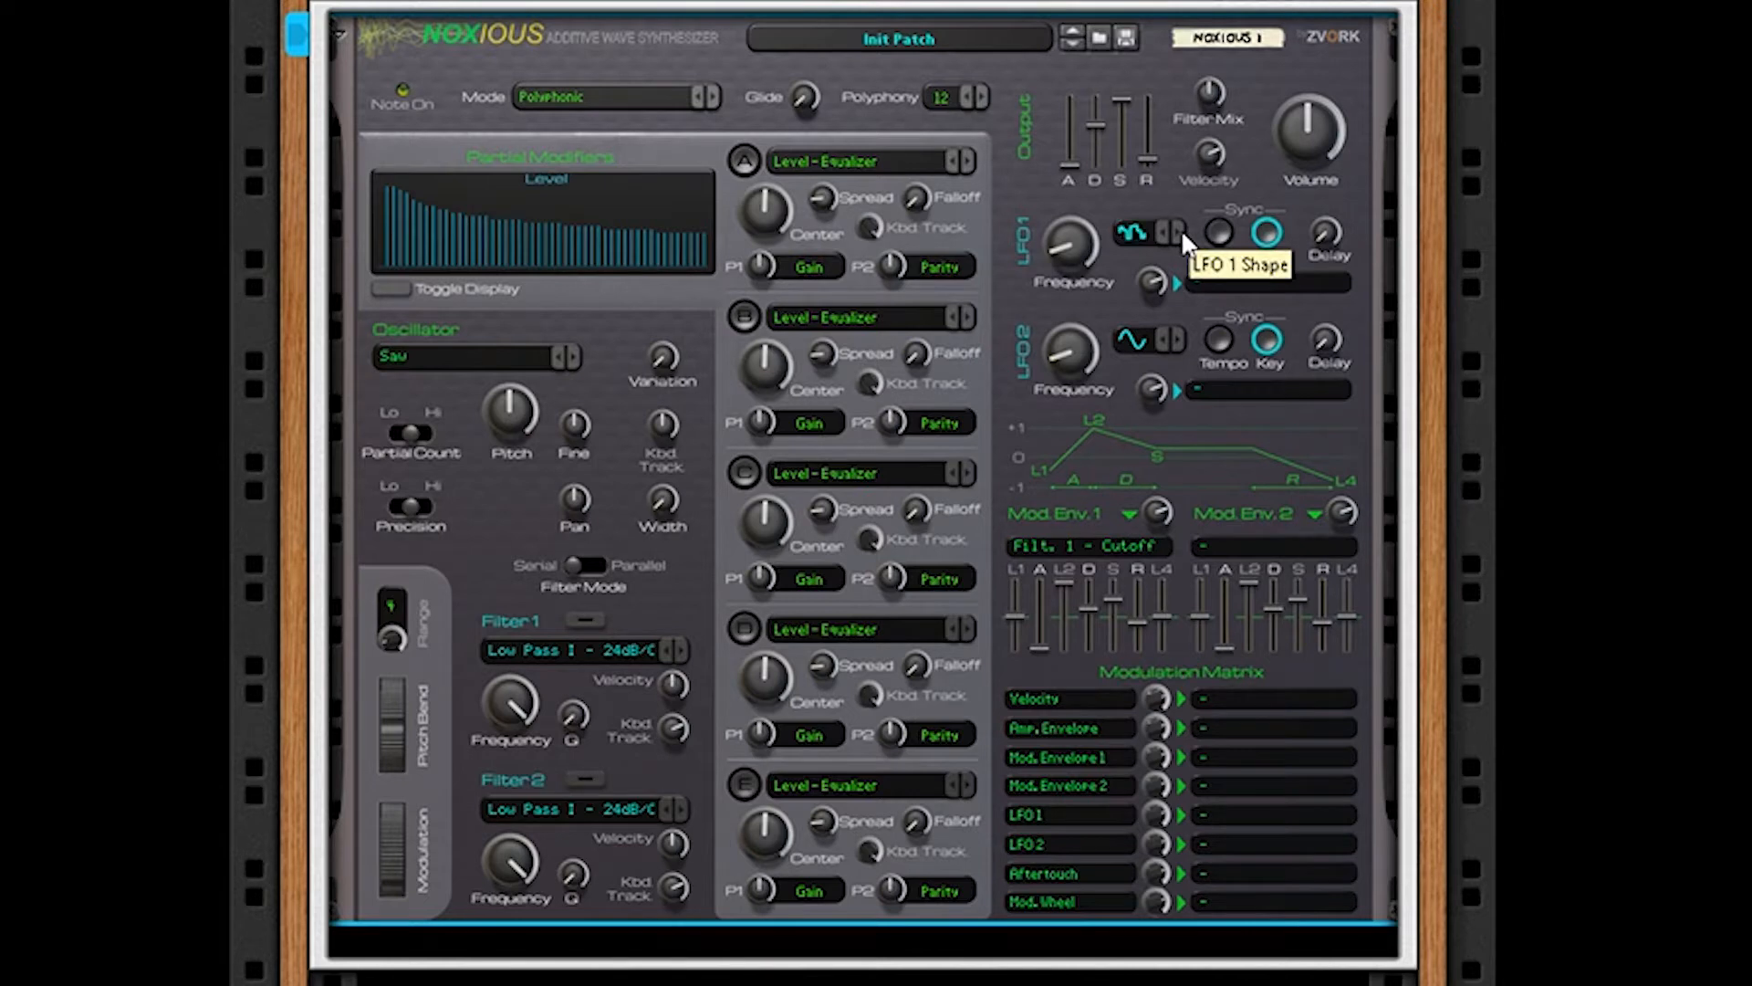
left_click(1181, 230)
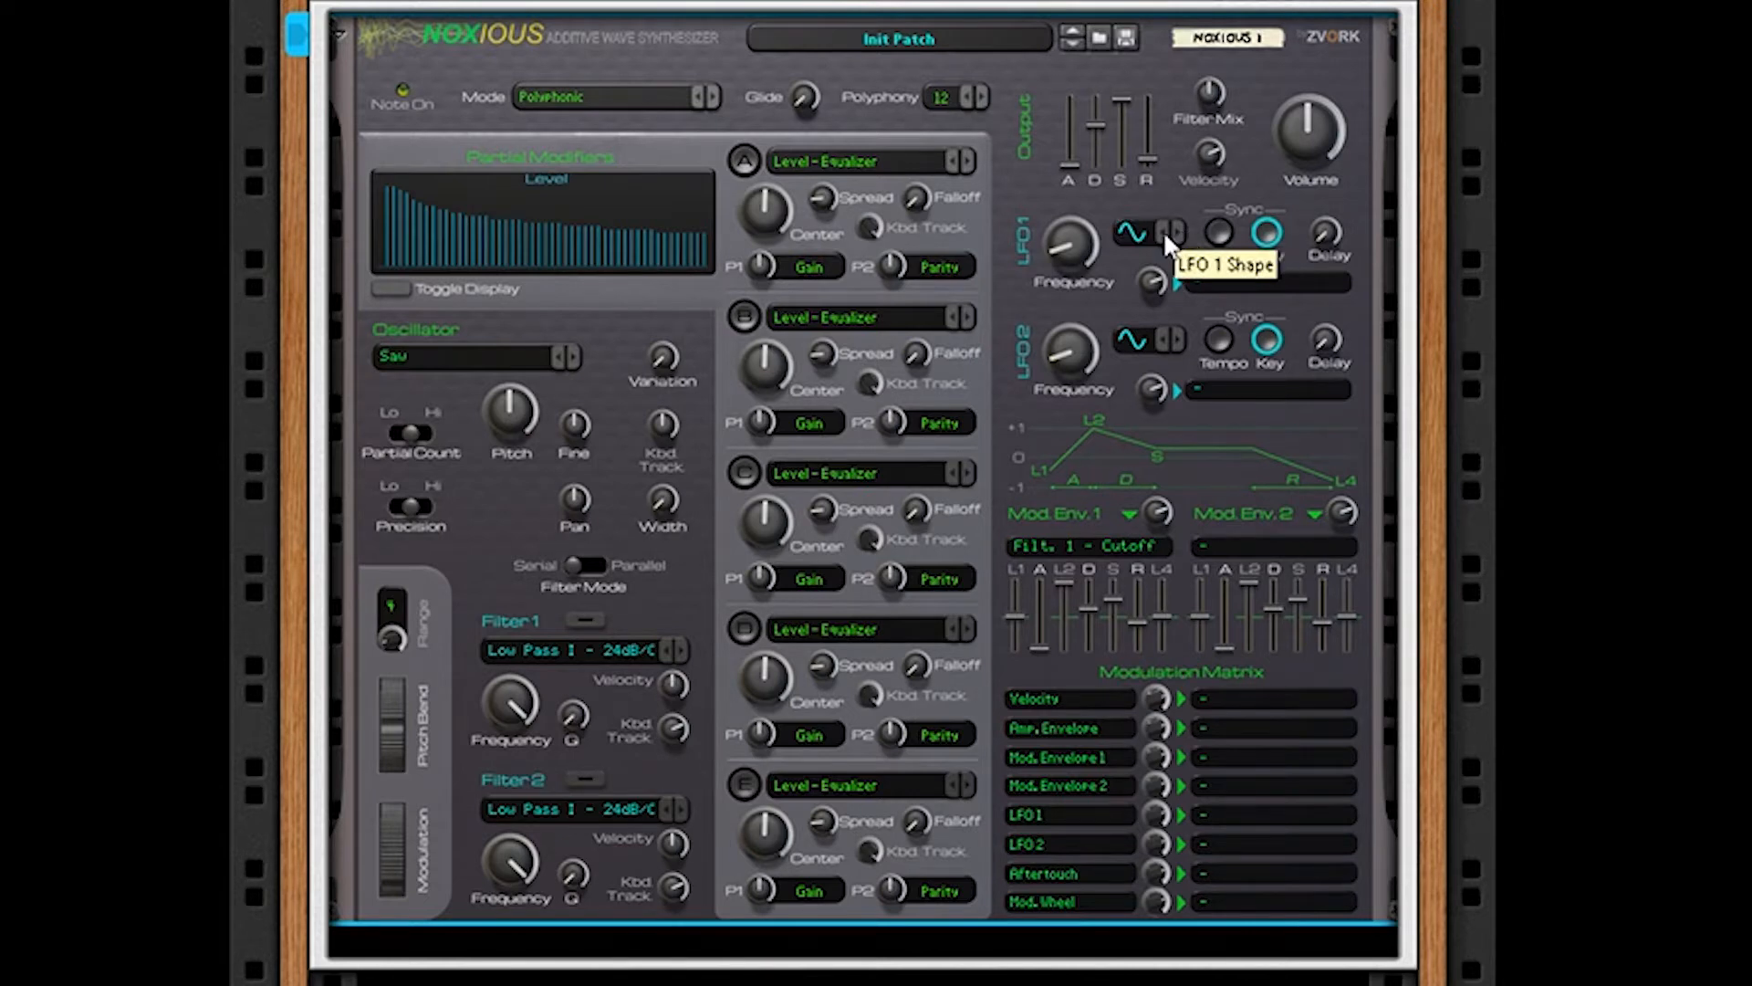
Step: Toggle LFO 1's tempo sync and key sync and restore both, then try its delay control
left_click(1221, 234)
left_click(1221, 233)
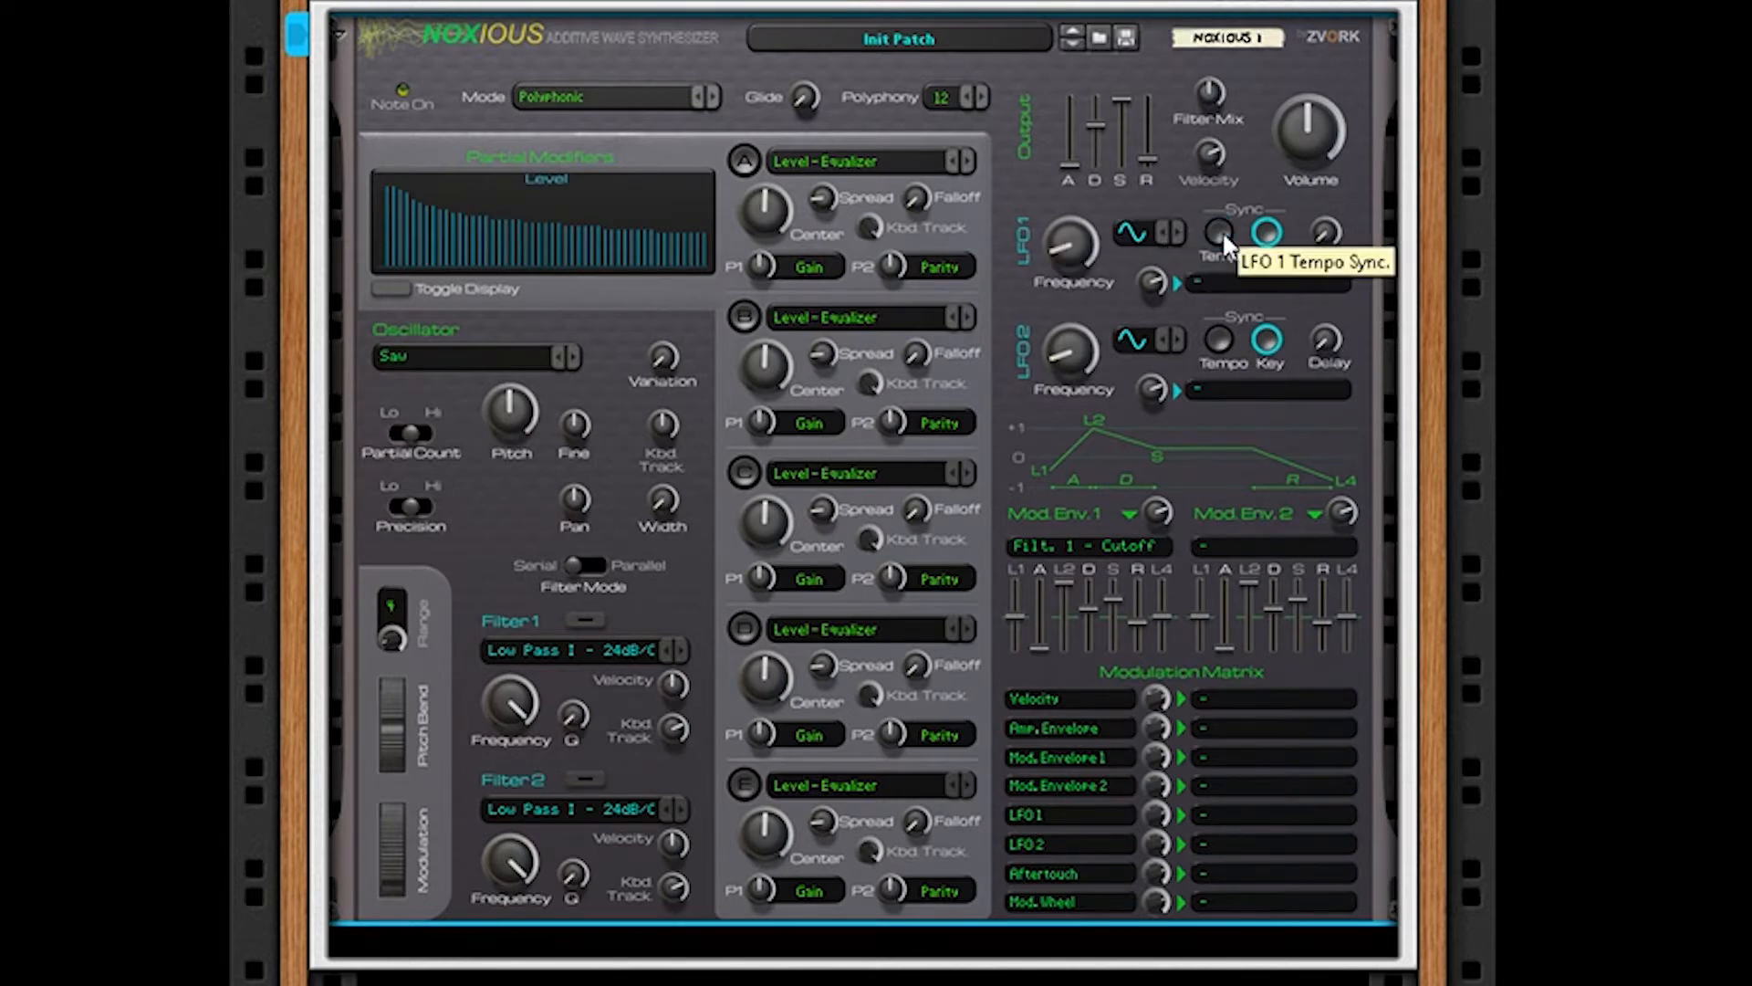
left_click(1267, 235)
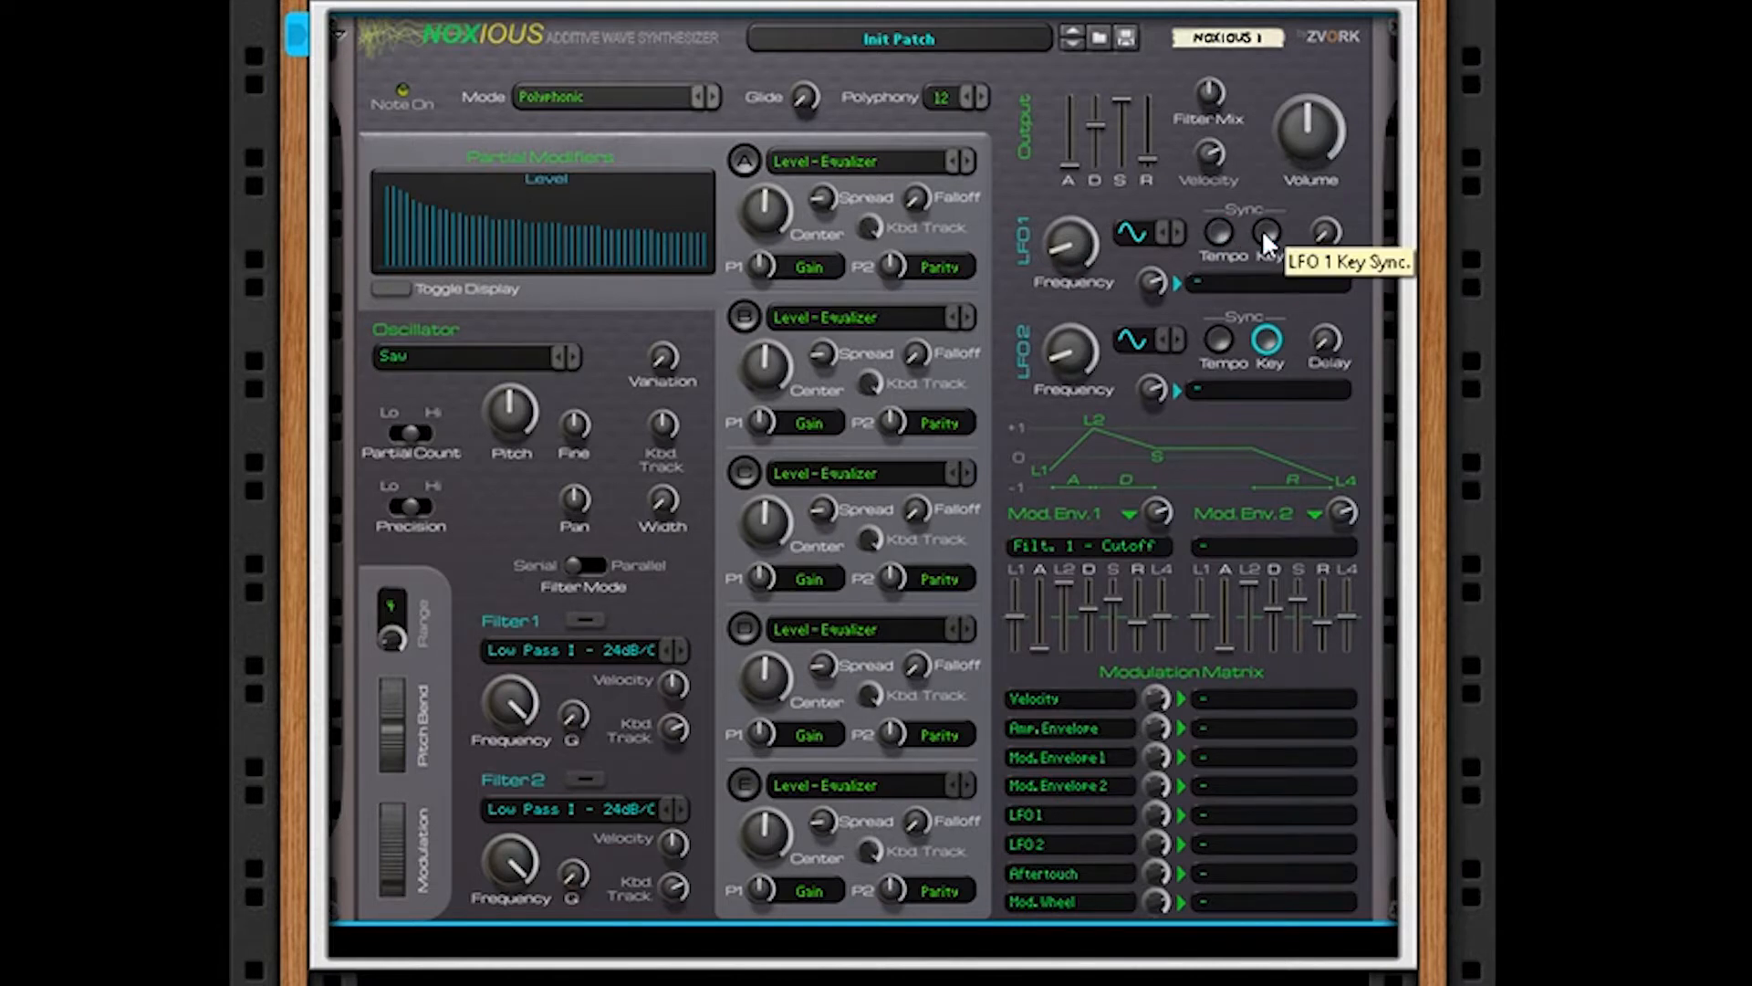
left_click(1265, 234)
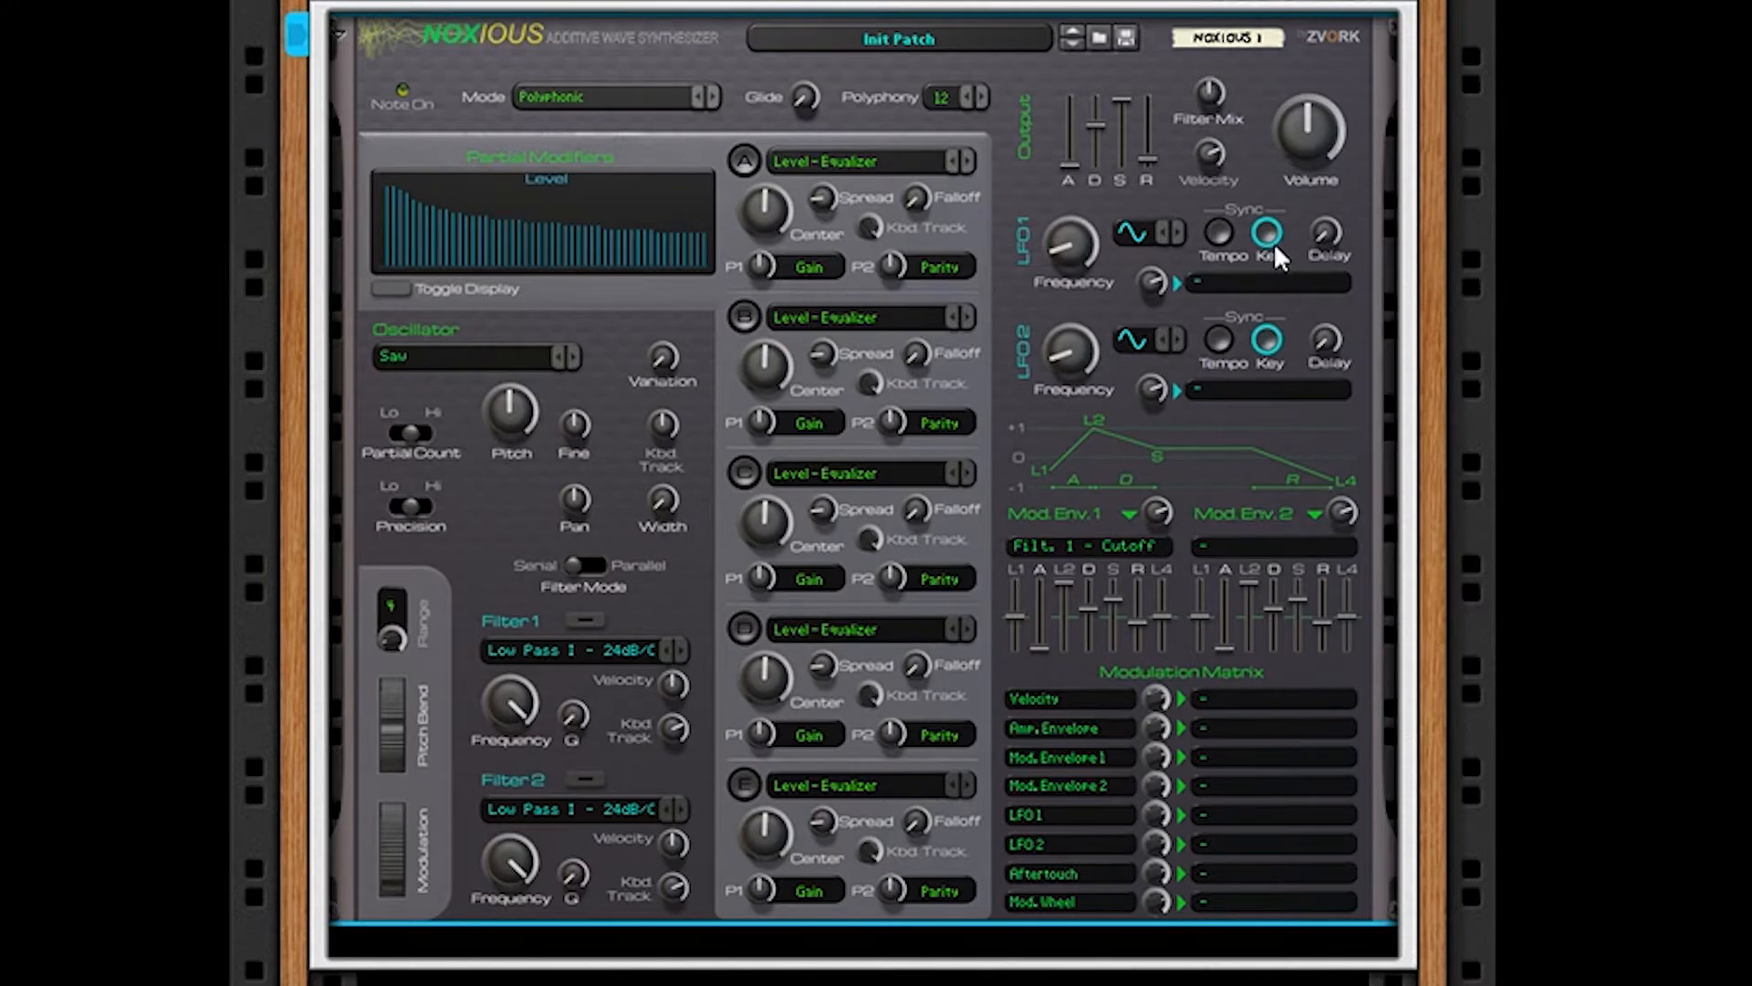
left_click_drag(1325, 244, 1345, 412)
Step: Examine the modulation destinations available for LFO 1 and Mod. Env. 1 without changing them
left_click(1243, 293)
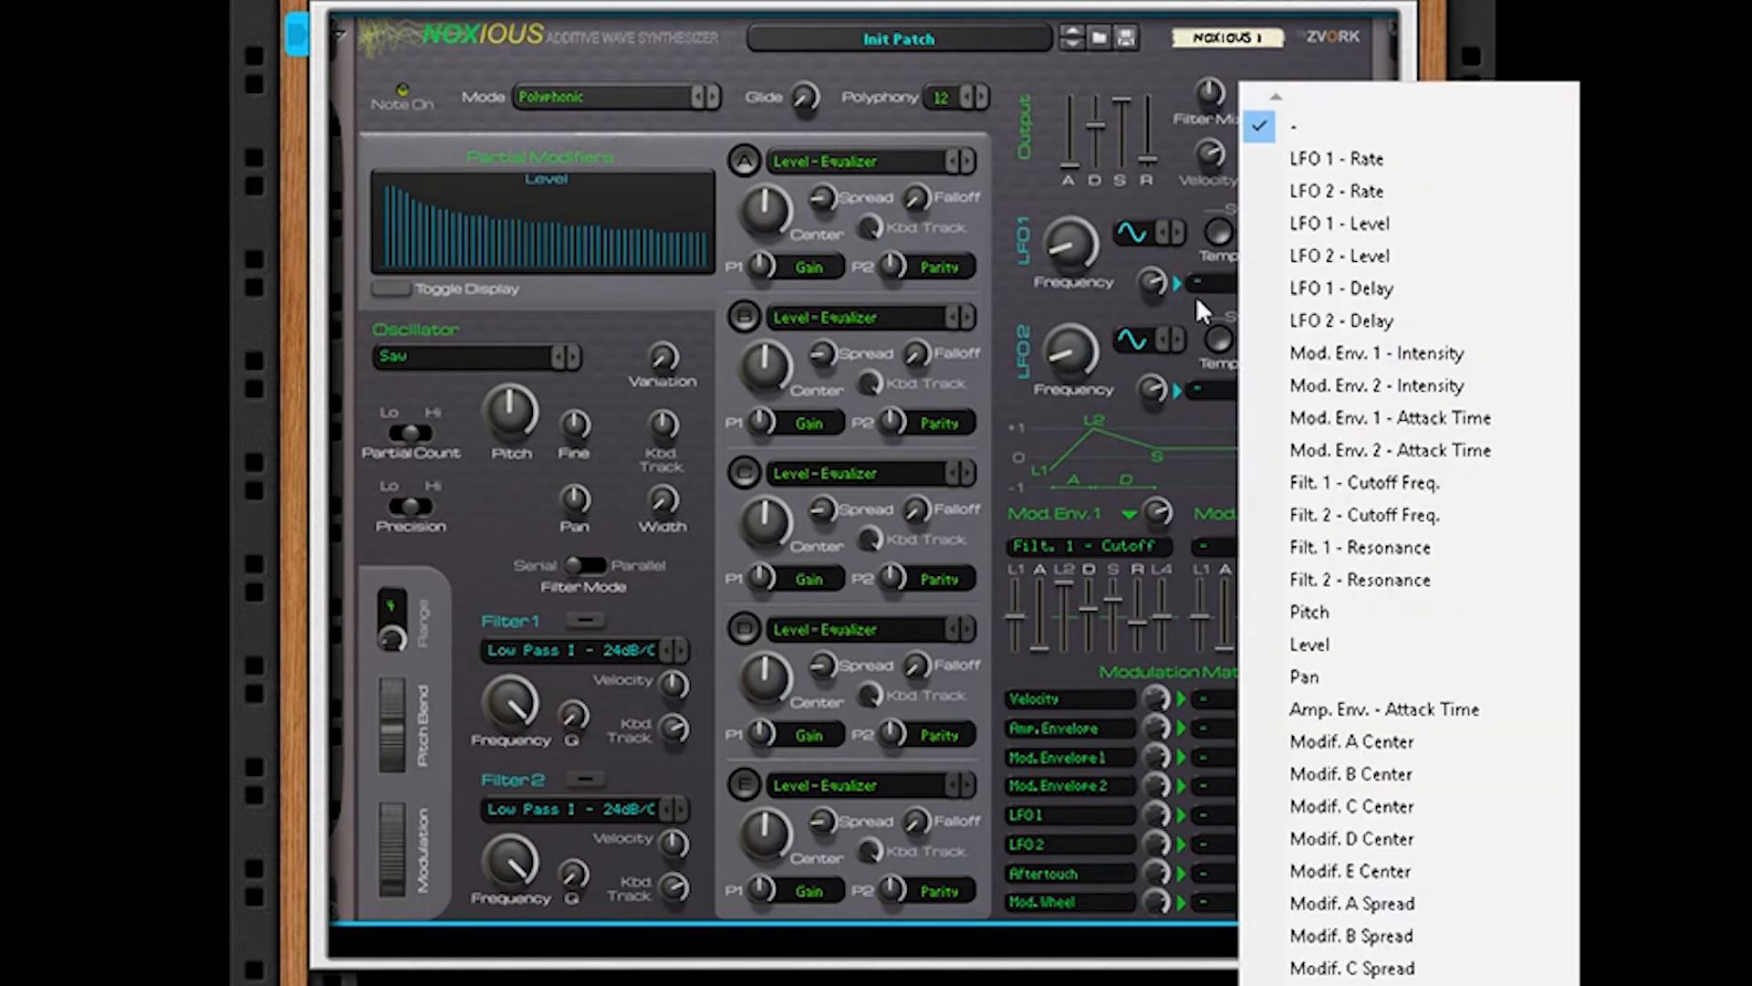
left_click(1197, 300)
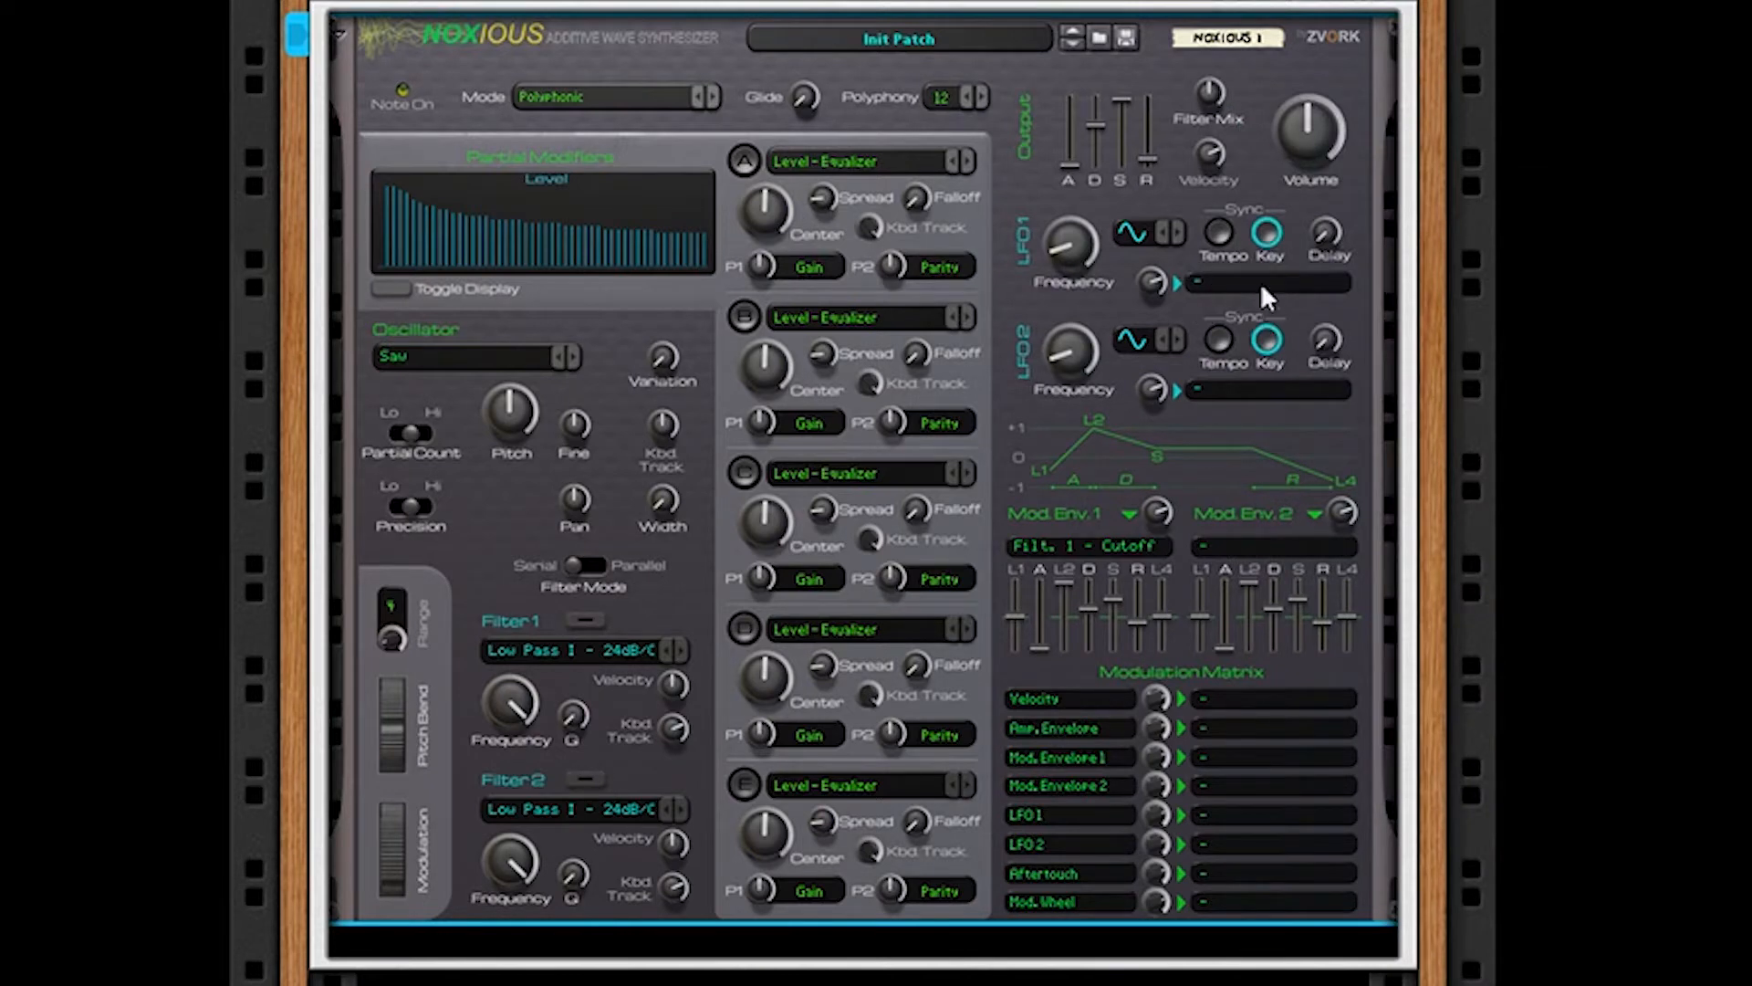
left_click(1245, 283)
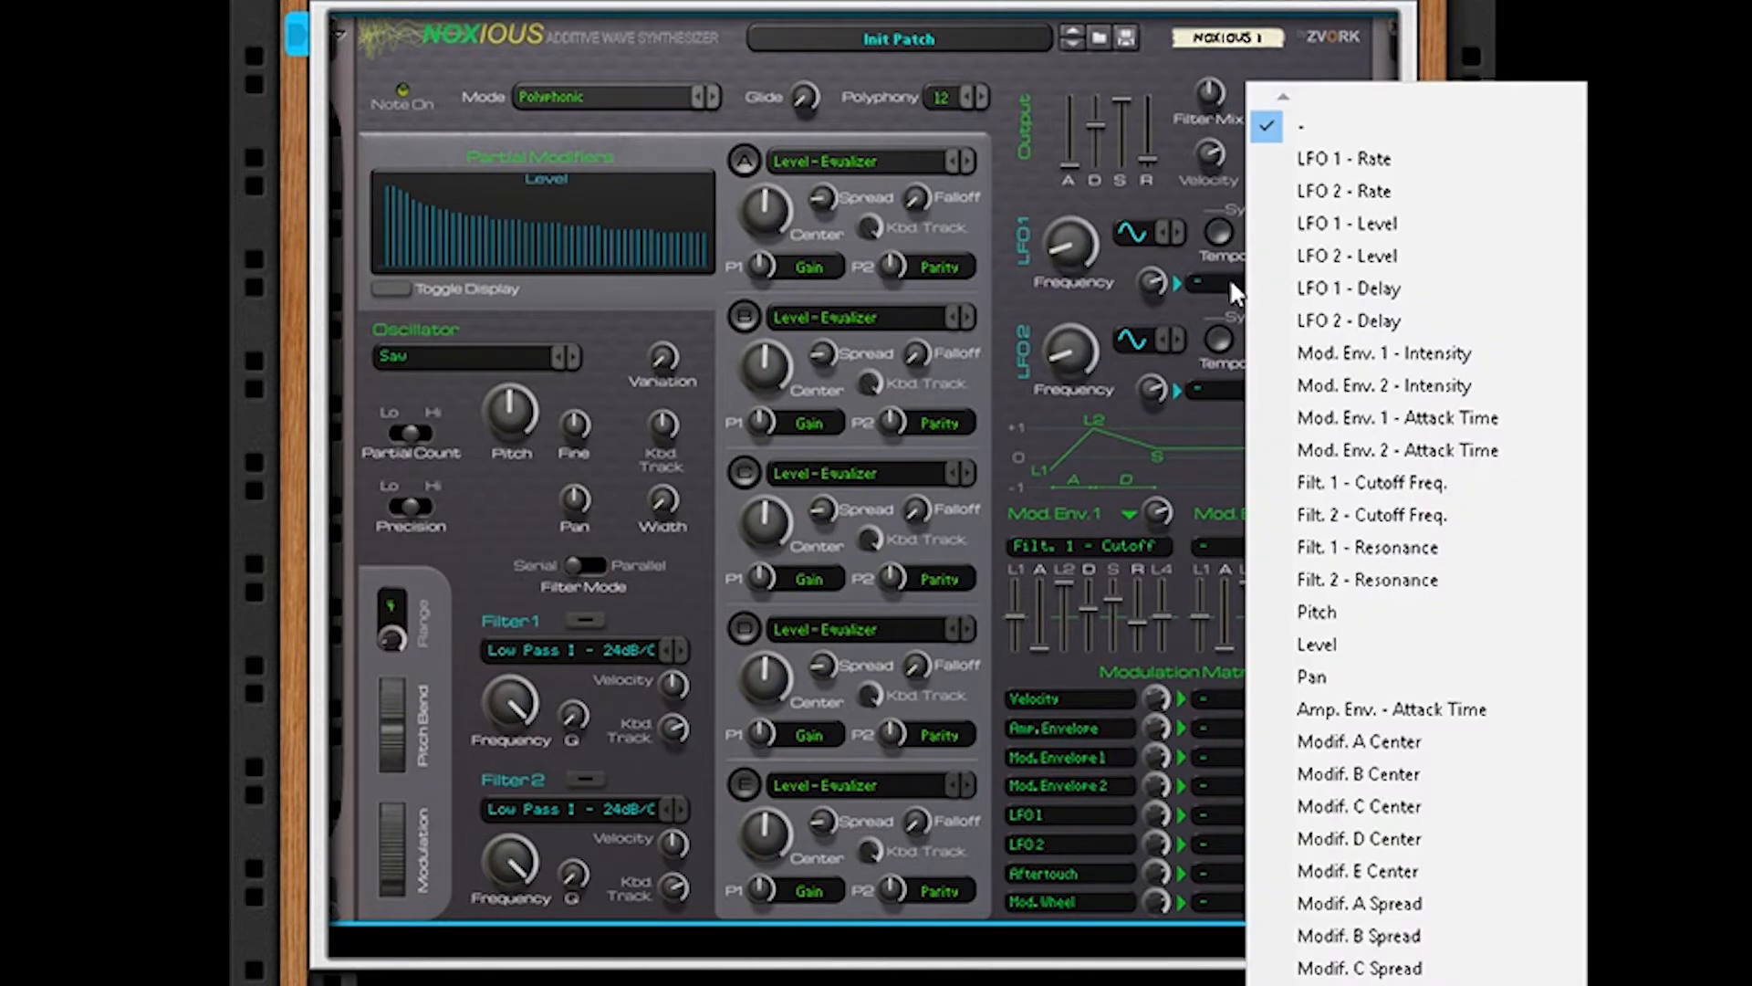
left_click(1216, 292)
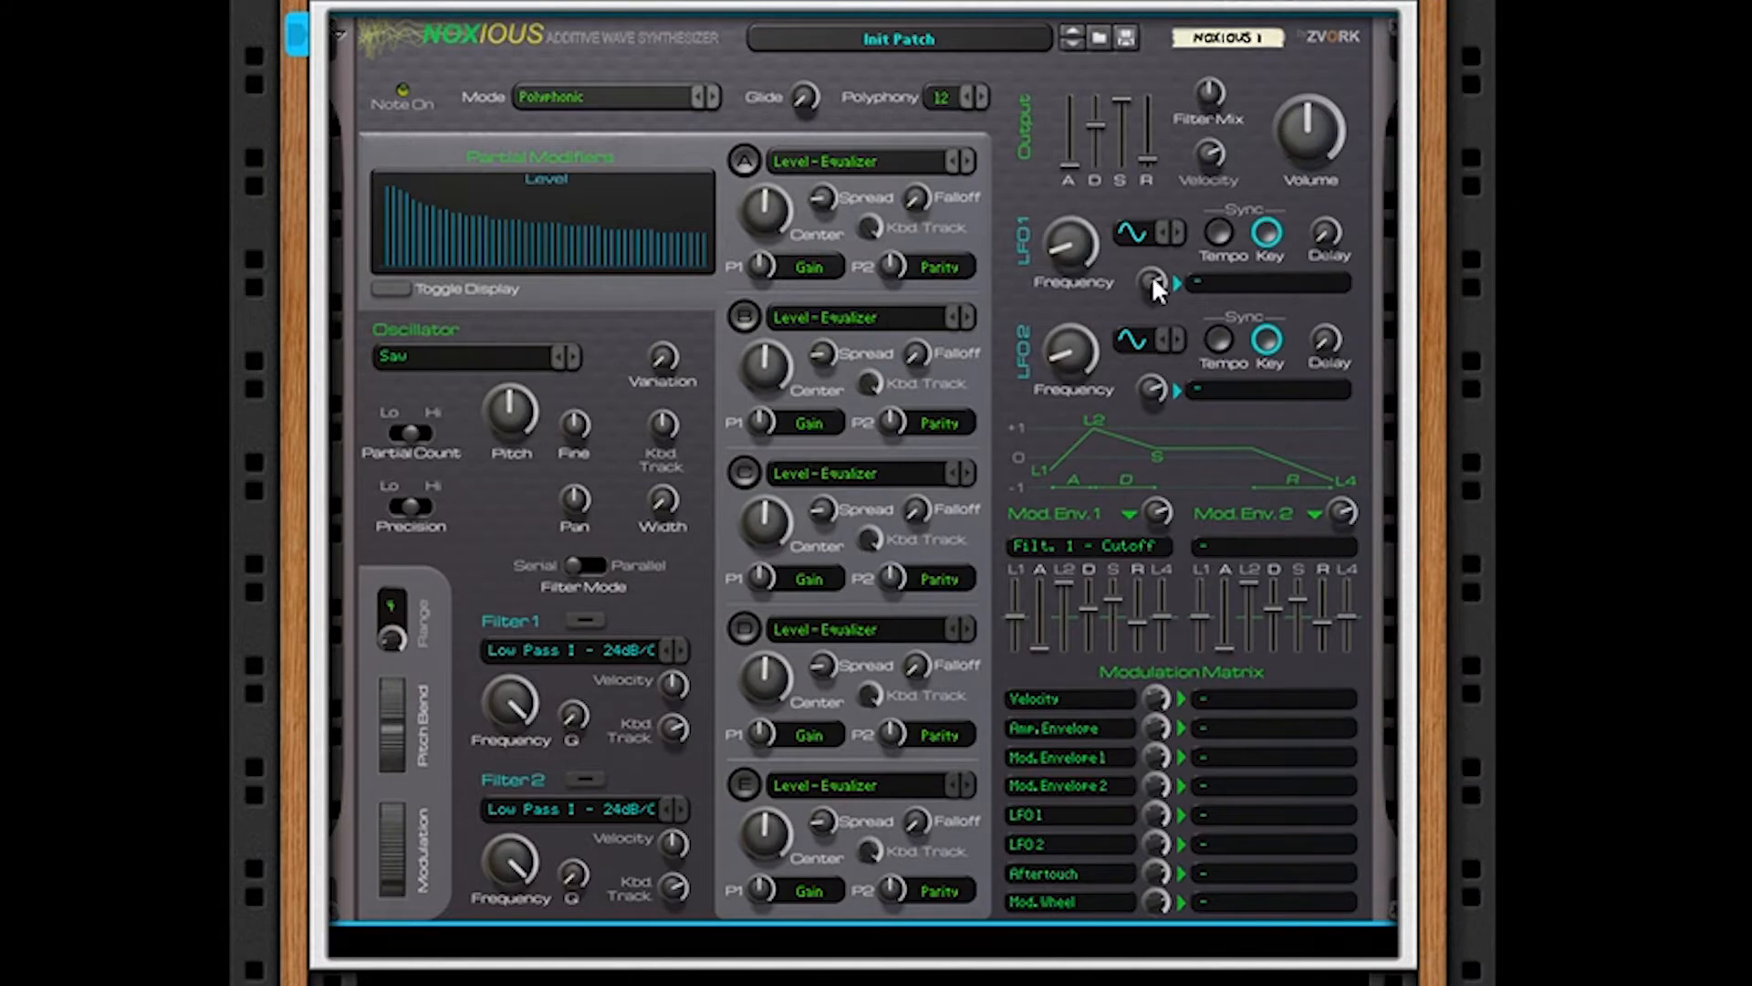
mouse_move(1152, 283)
left_click(1034, 545)
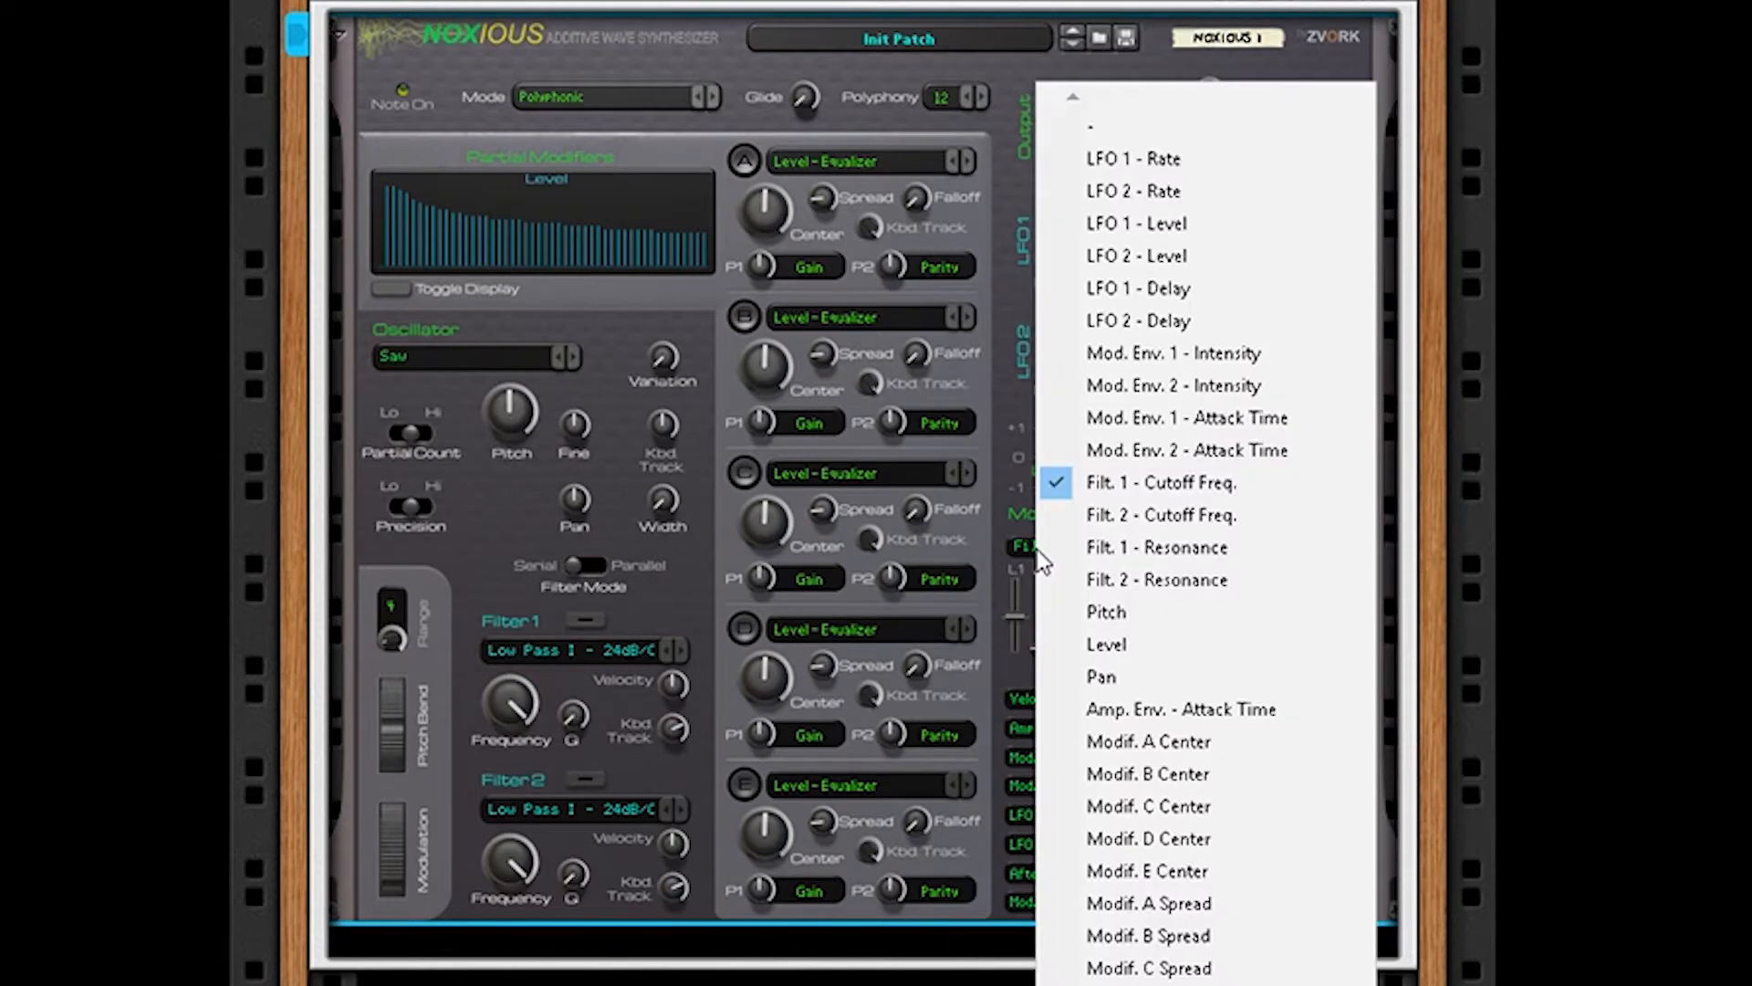
left_click(1017, 529)
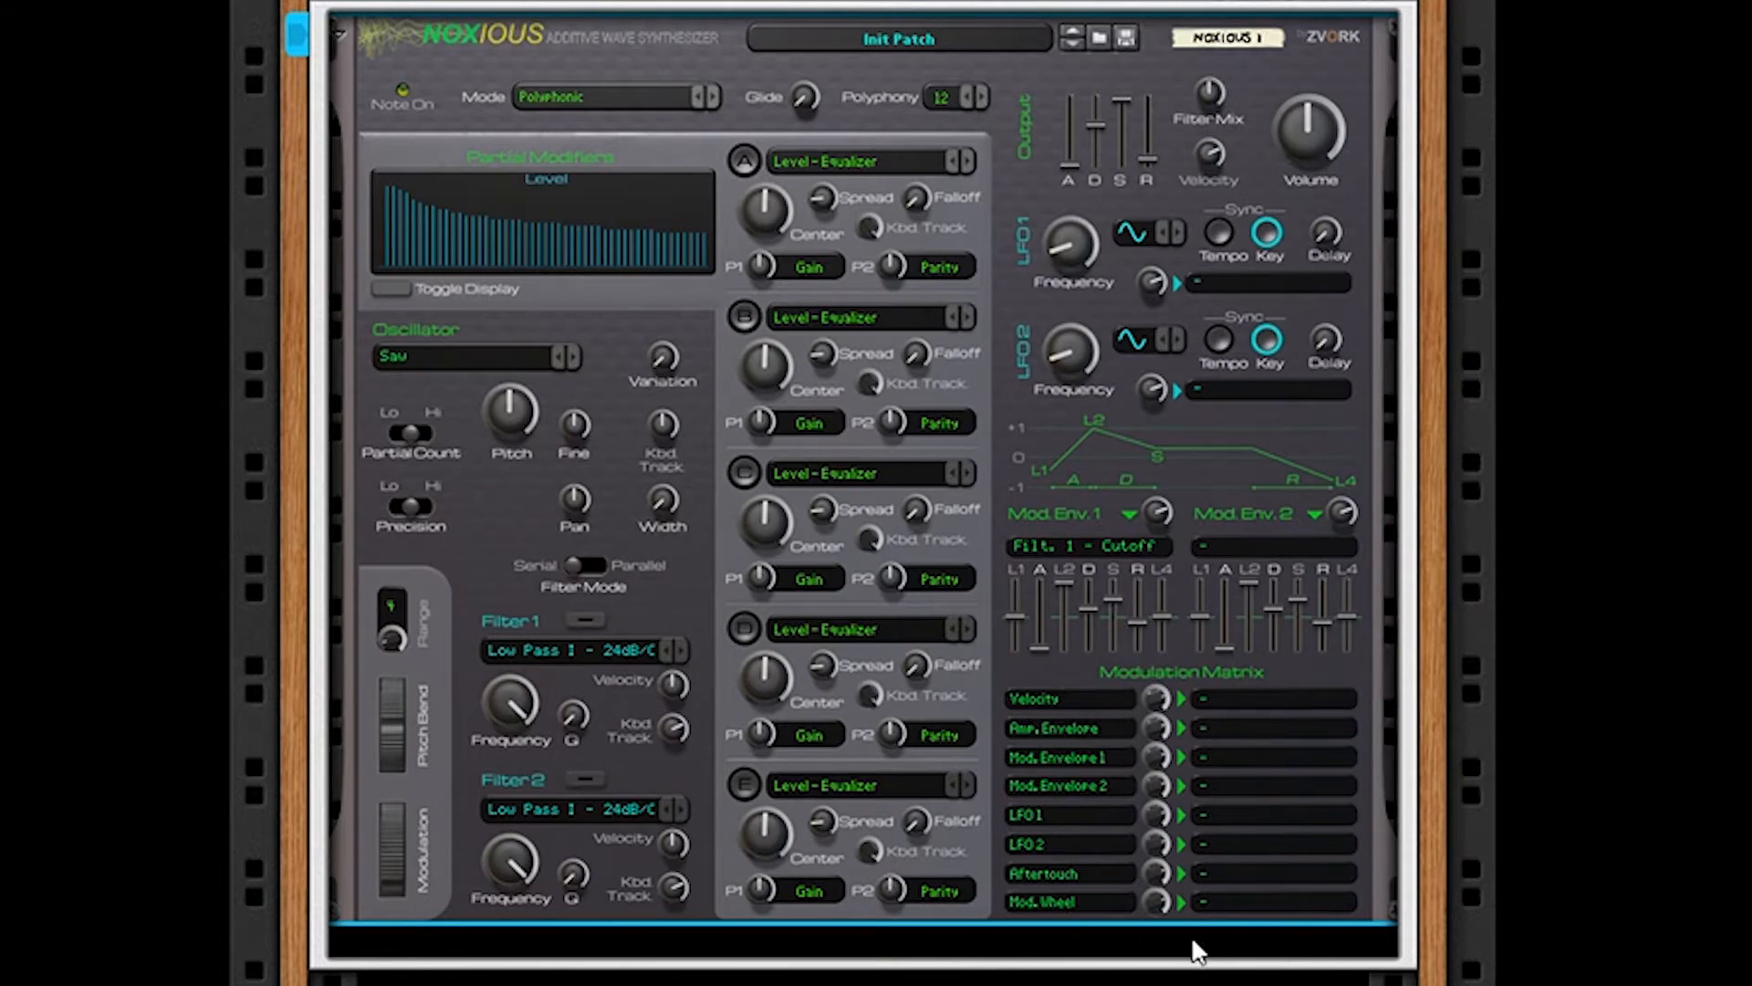
Step: Examine the source and destination options in the first row of the Modulation Matrix
left_click(1075, 696)
left_click(1236, 660)
left_click(1251, 701)
left_click(1206, 672)
Step: Examine the oscillator's list of wave types, keeping Saw selected
left_click(487, 359)
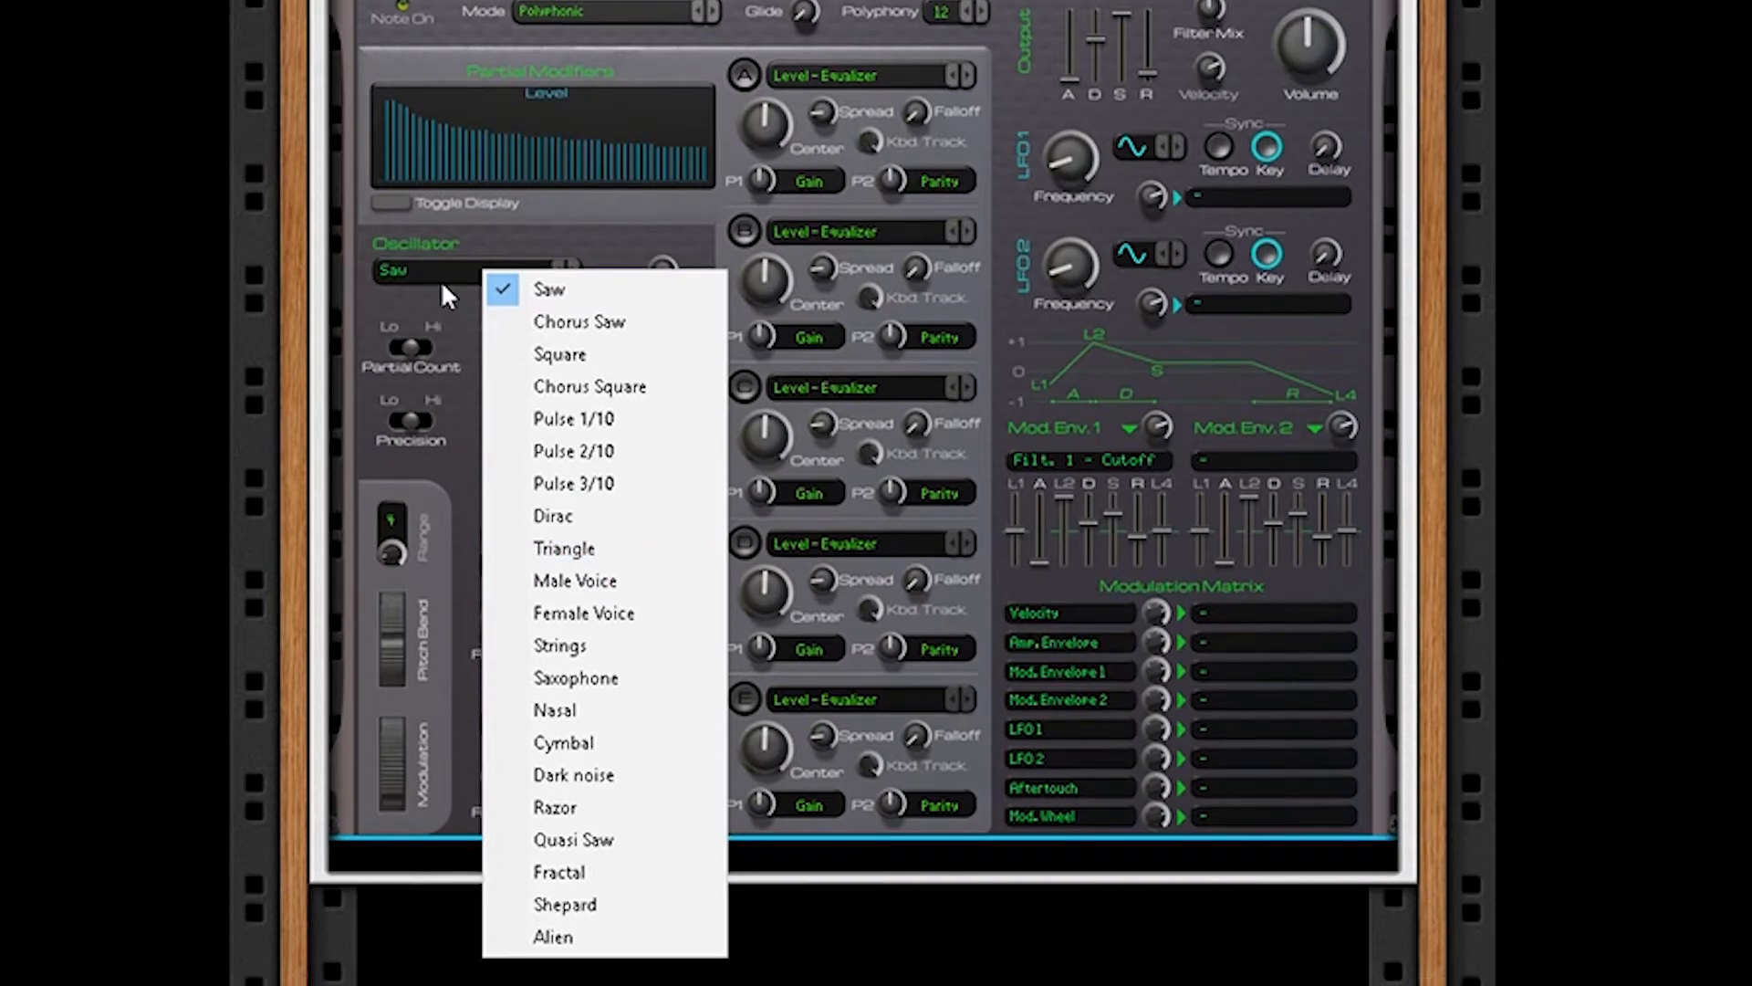
left_click(460, 415)
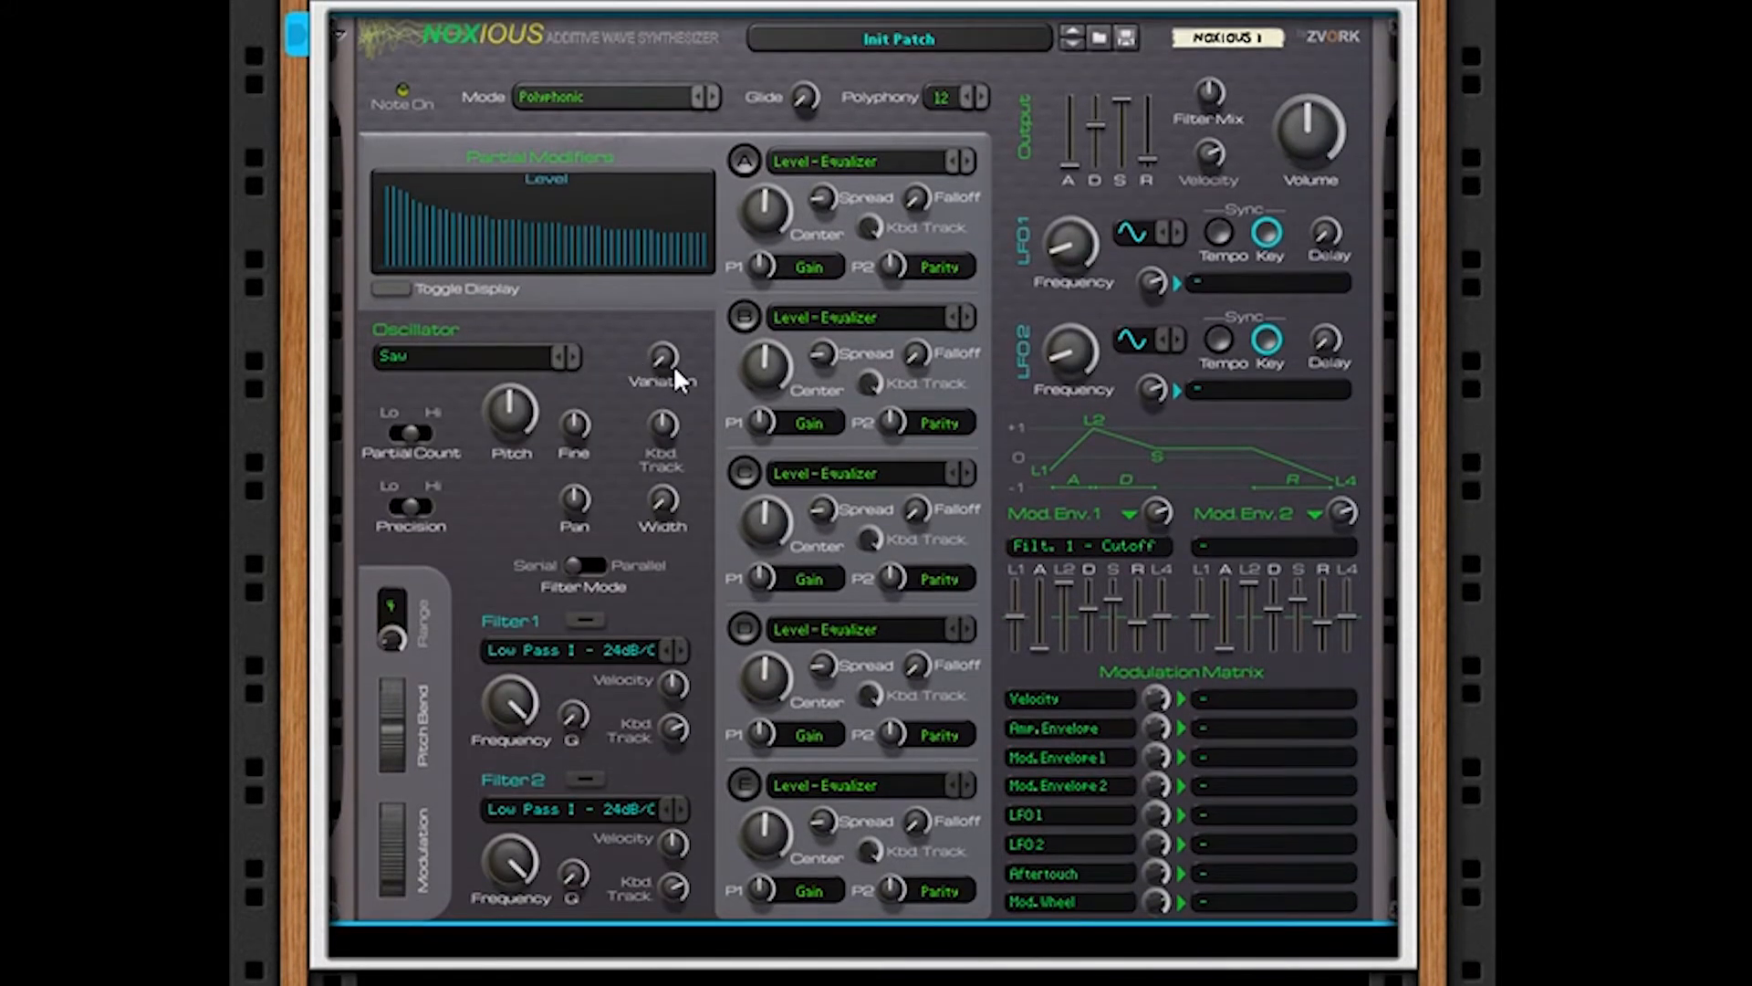
mouse_move(674, 368)
mouse_move(666, 502)
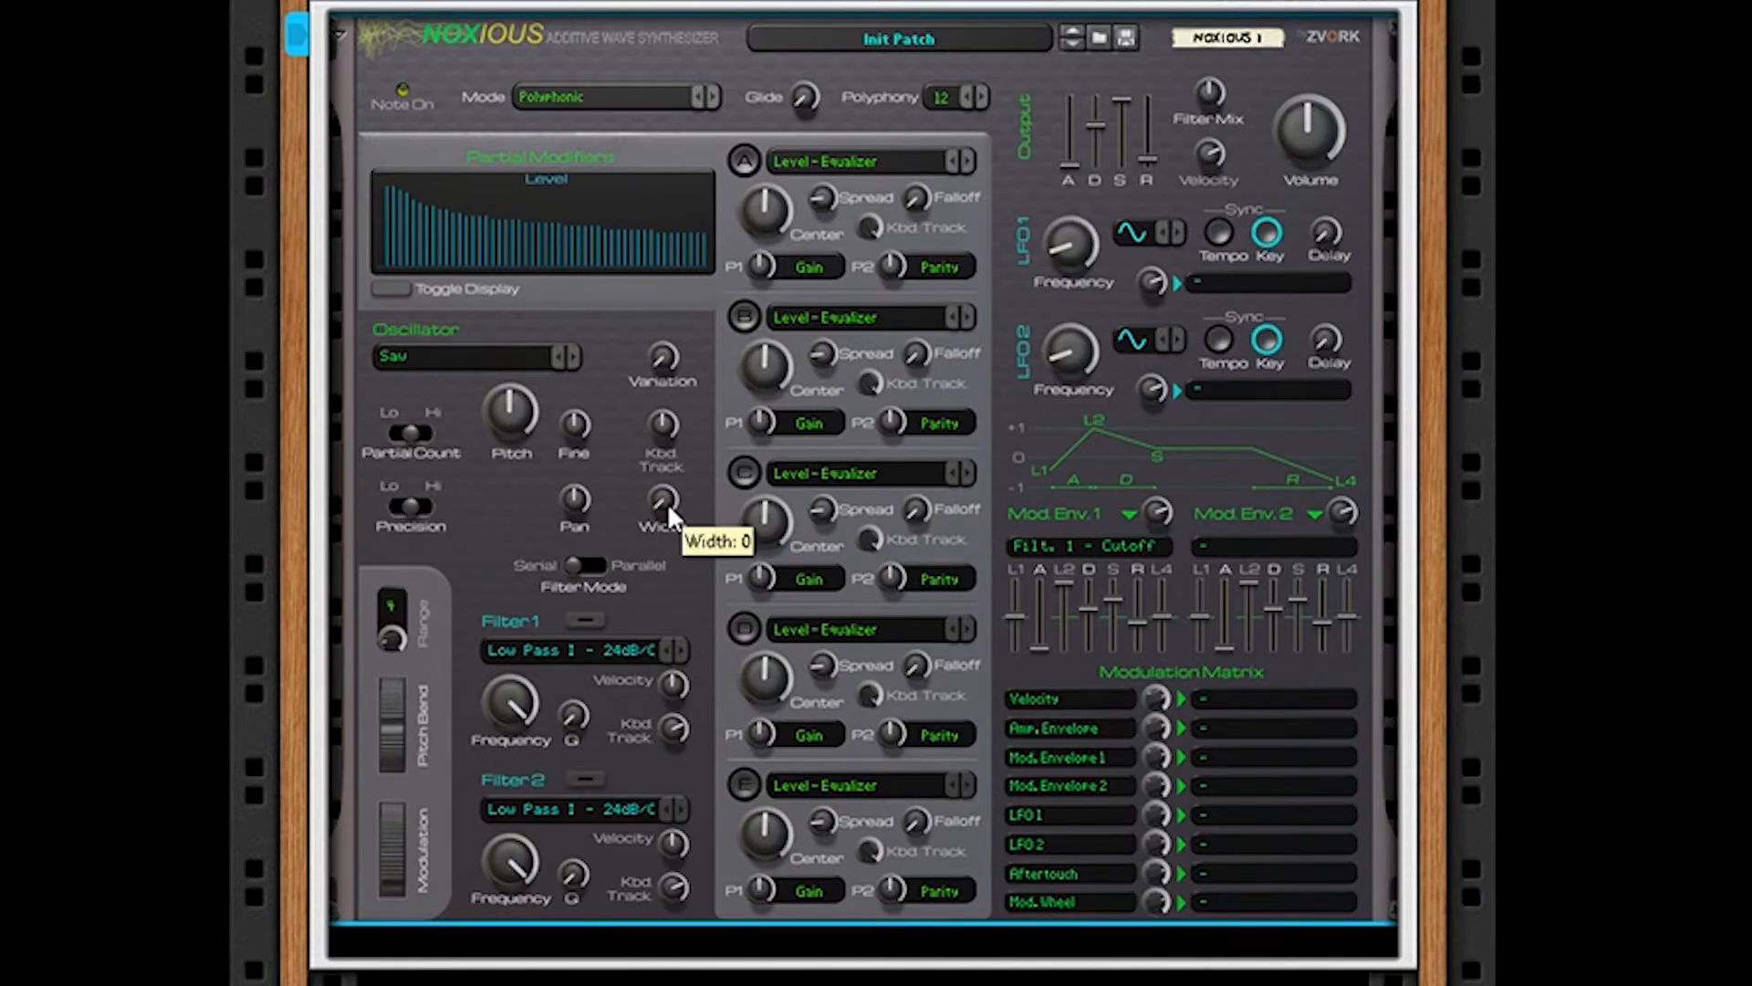
mouse_move(424, 436)
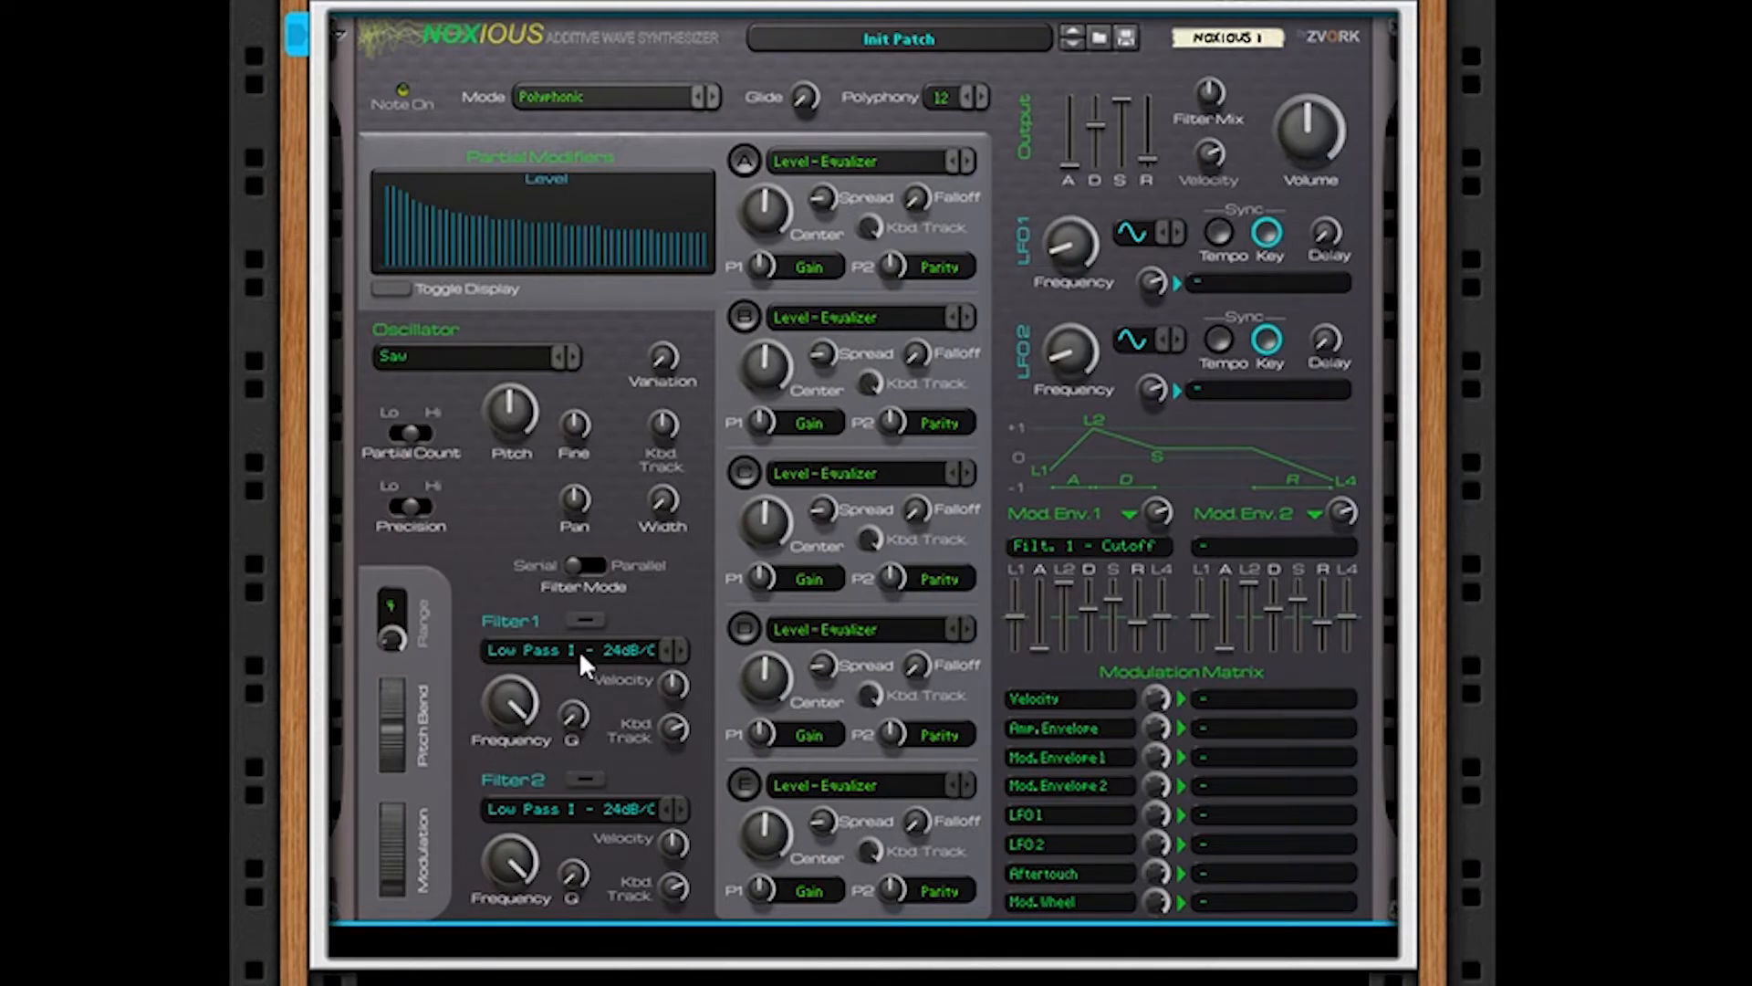
Step: Examine the filter types available for Filter 1, keeping Low Pass I - 24dB/Oct. selected
left_click(589, 618)
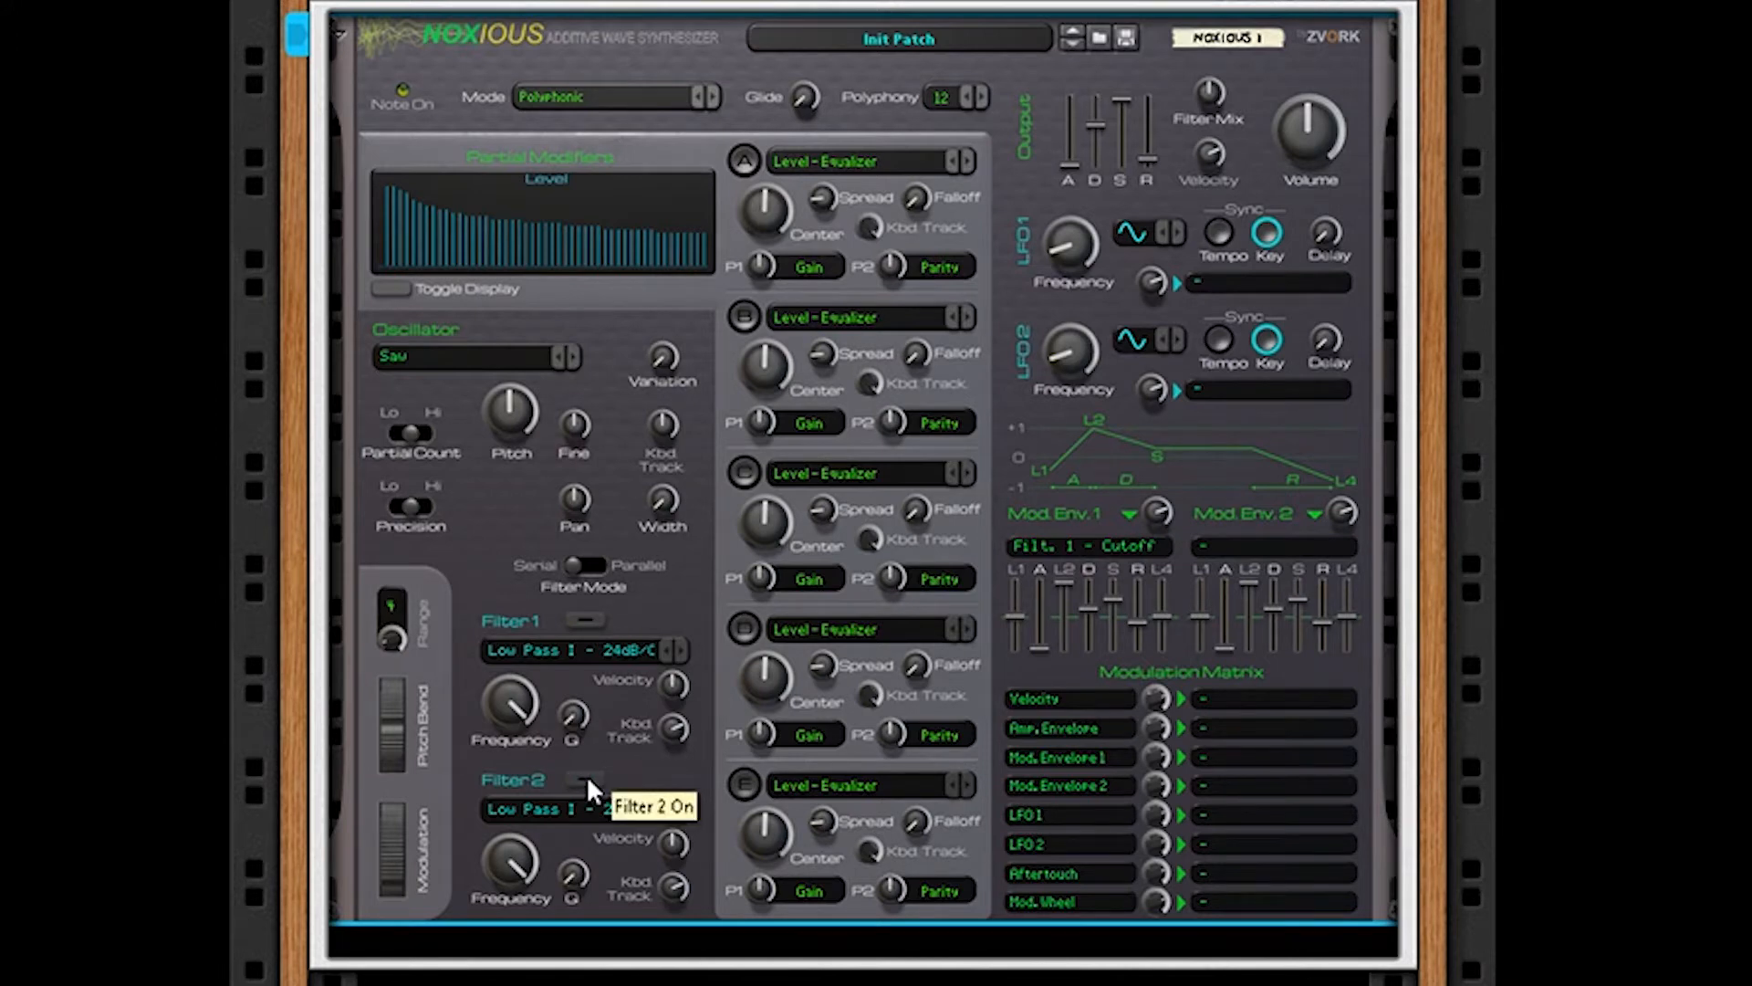
left_click(612, 648)
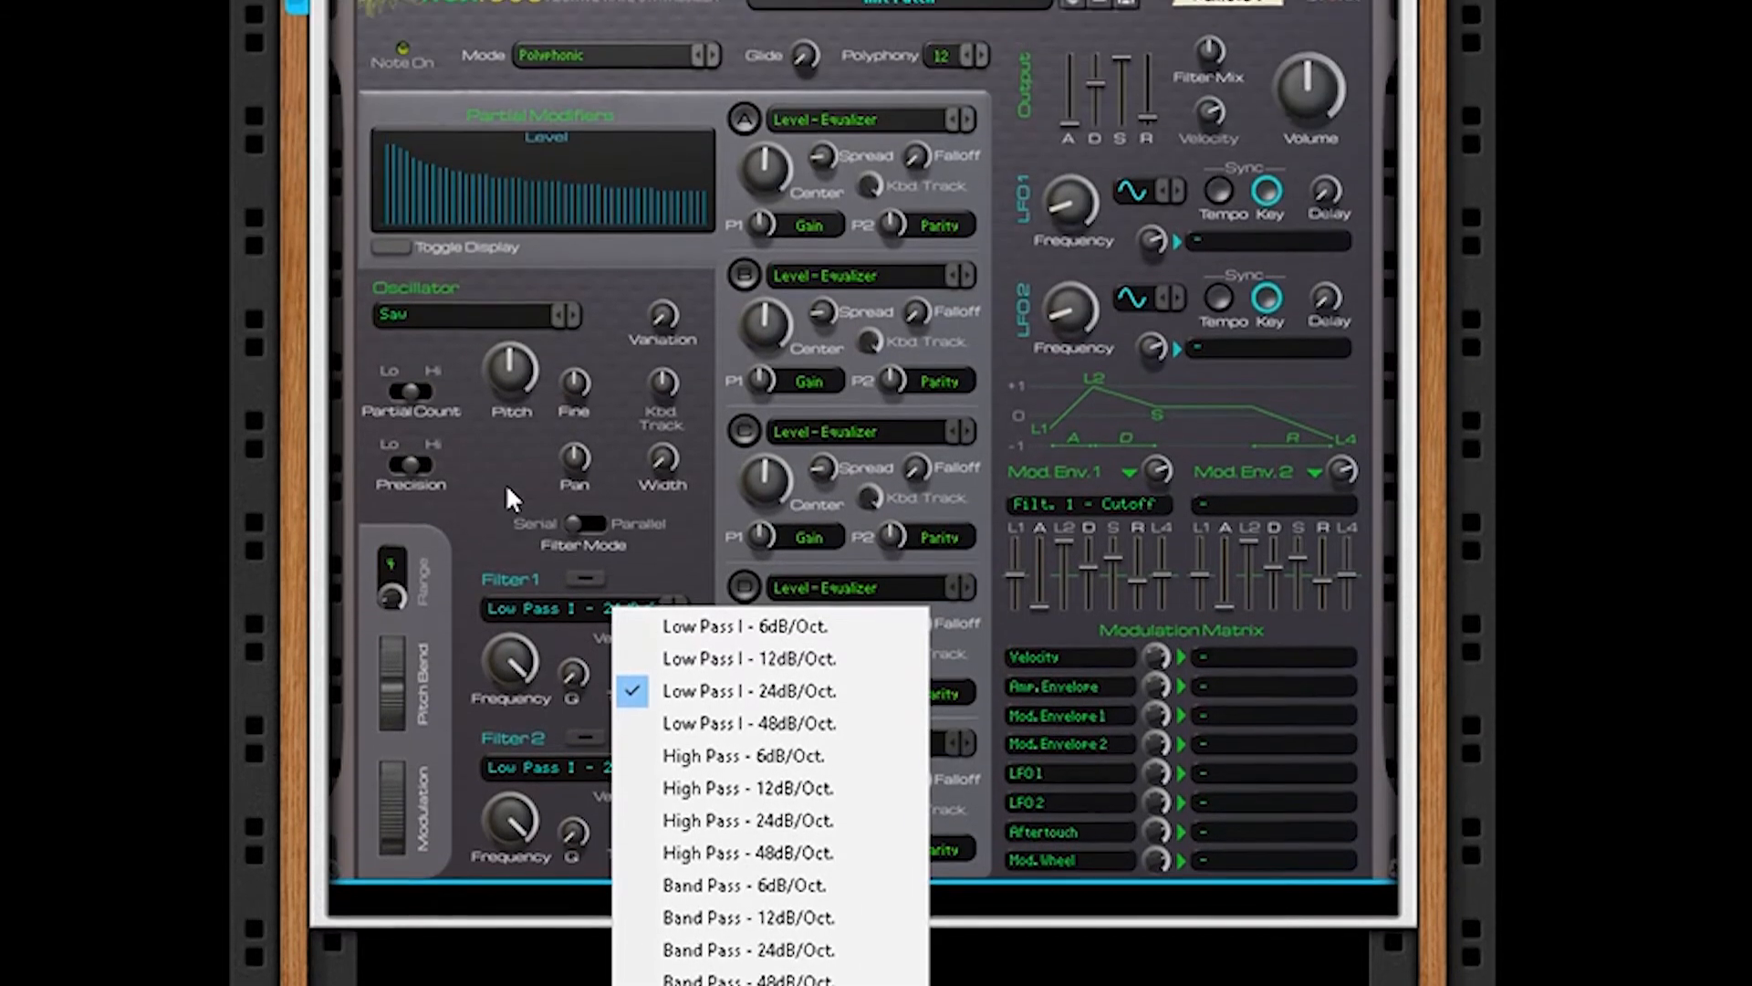
left_click(507, 210)
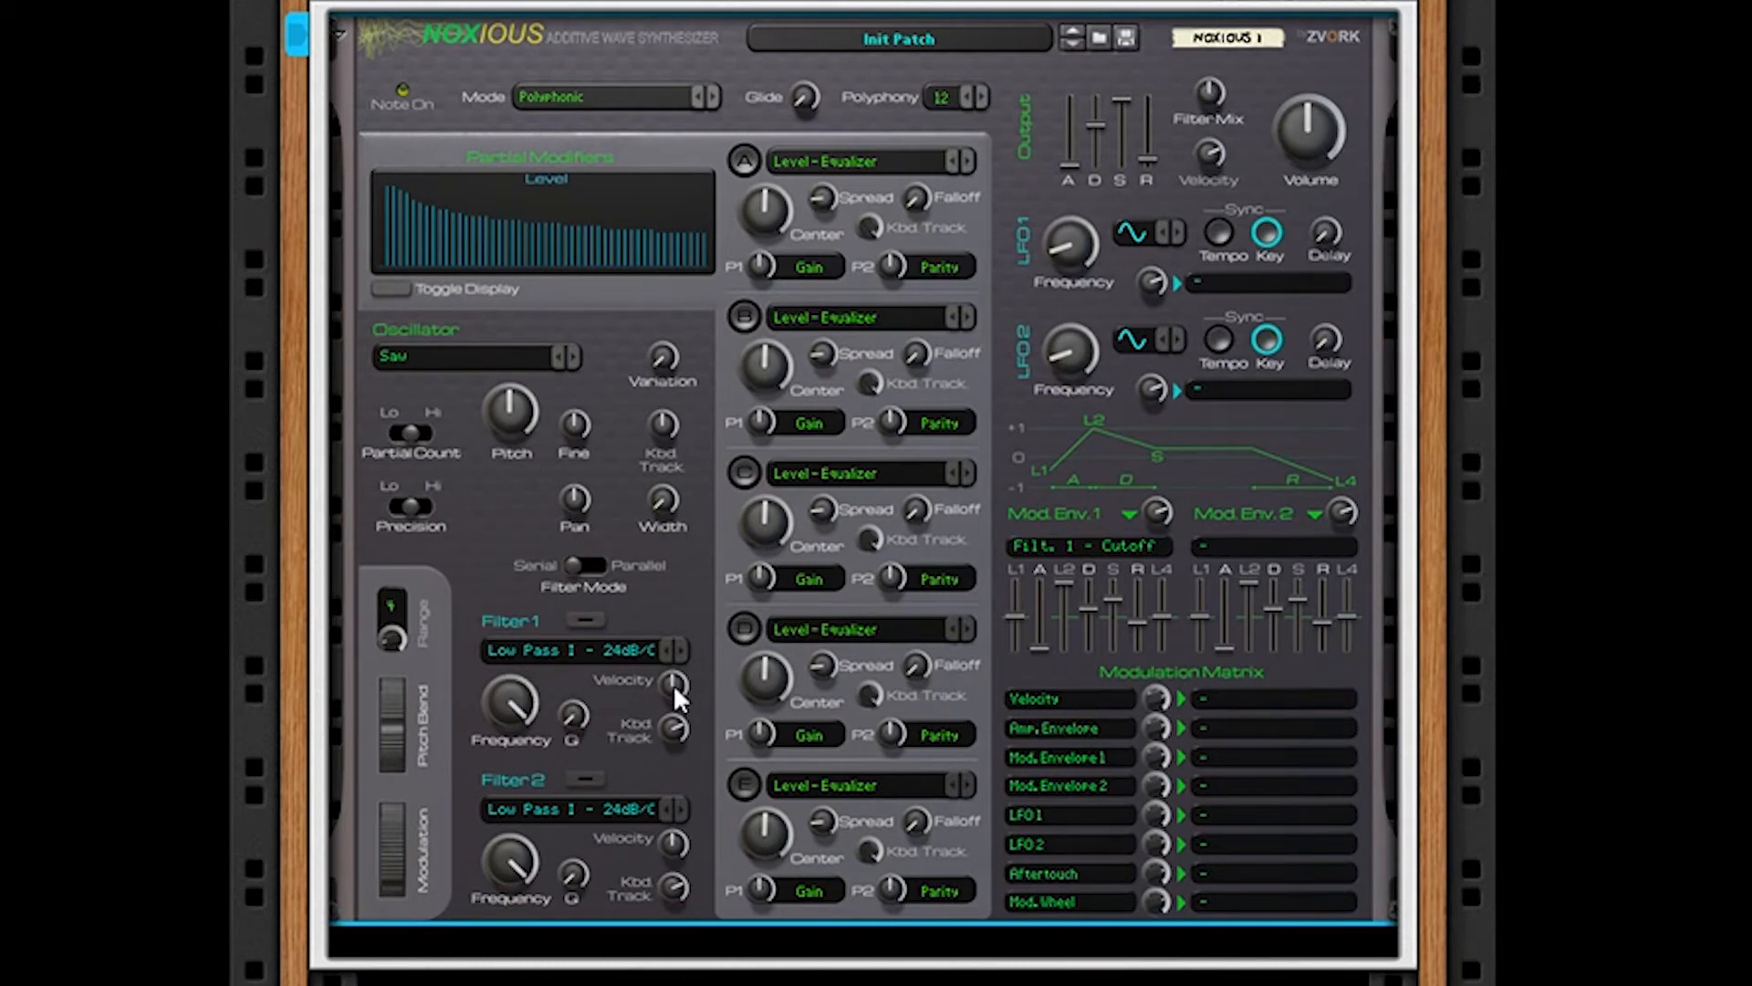
mouse_move(675, 691)
Step: Switch the Partial Modifiers display to Pitch, continue through its display modes and return to Level
left_click(399, 290)
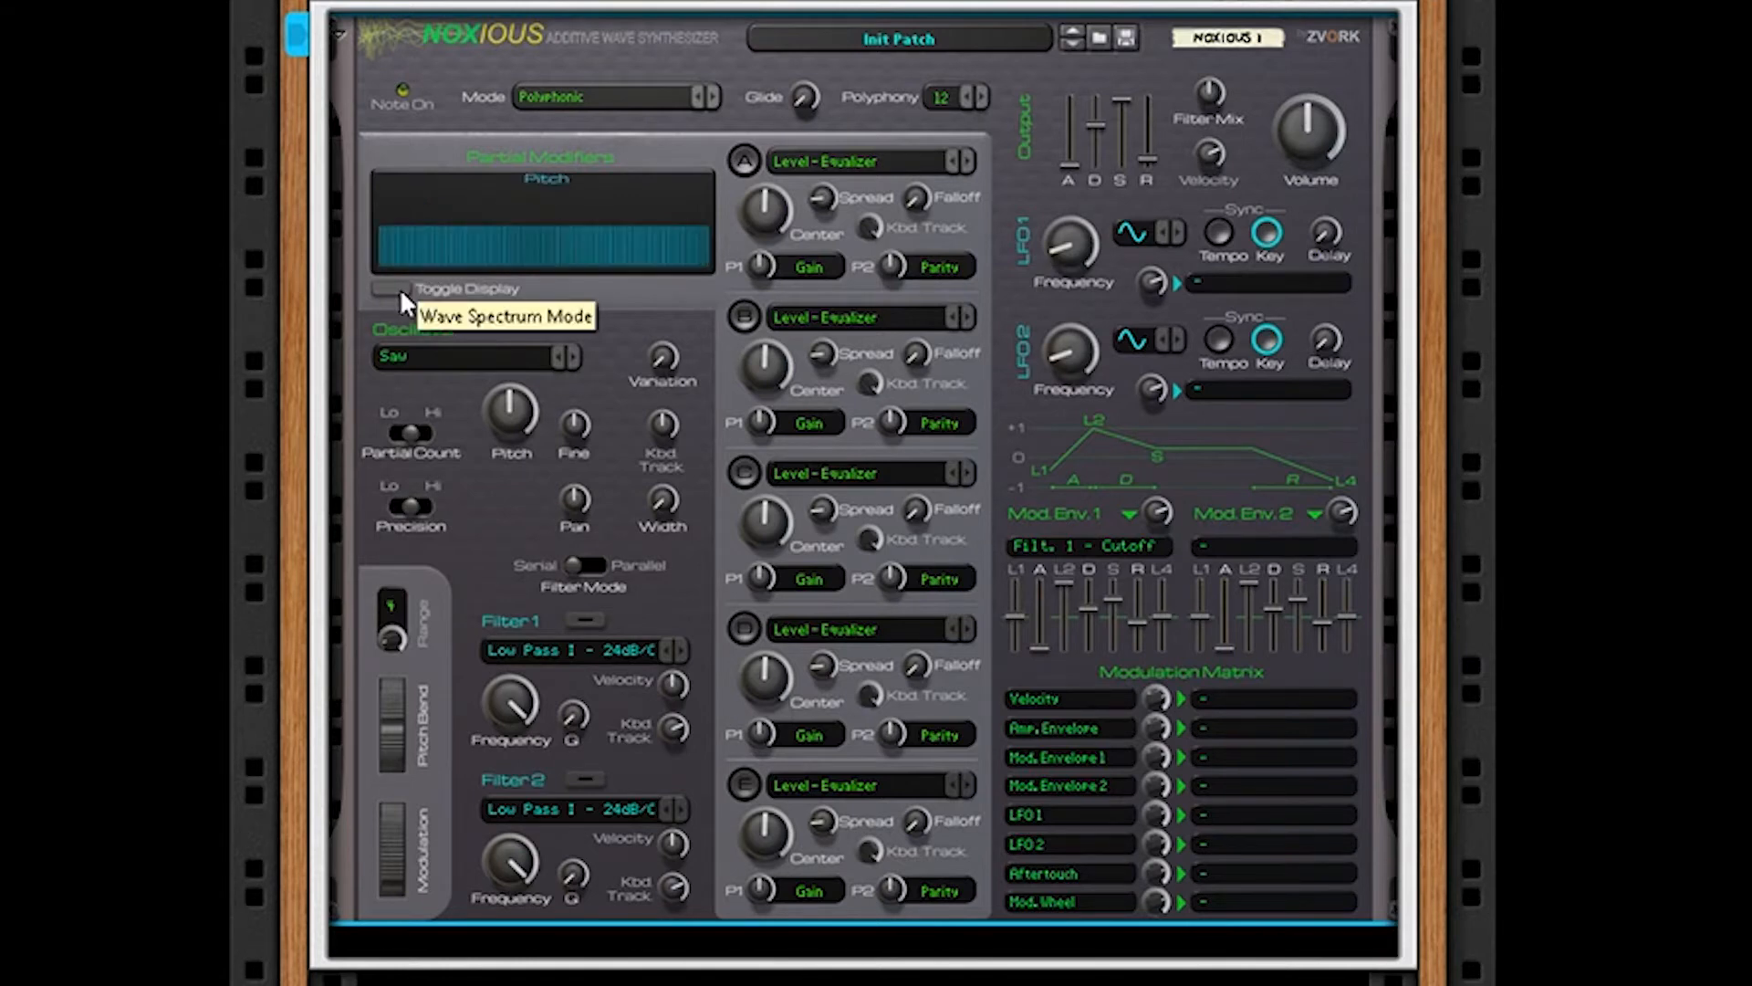
left_click(400, 290)
left_click(400, 290)
left_click(400, 290)
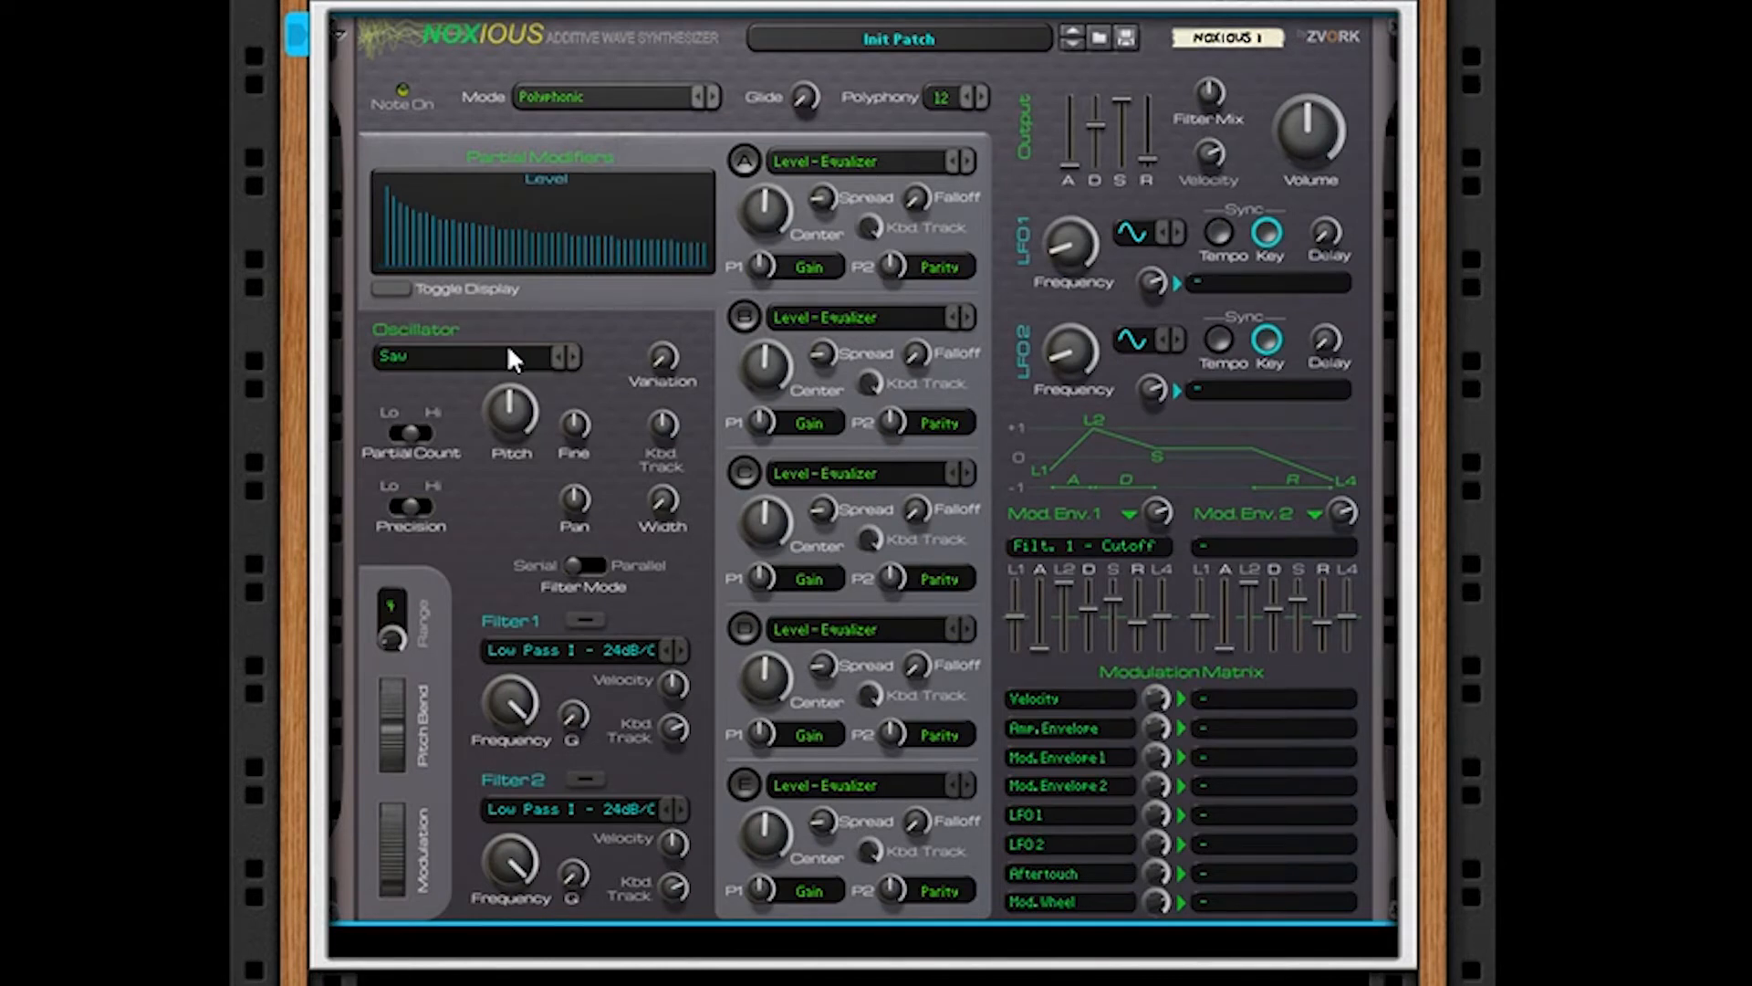
Step: Step the oscillator through all its wave types, watching the partial level display, and return to Saw
left_click(572, 356)
left_click(571, 357)
left_click(572, 356)
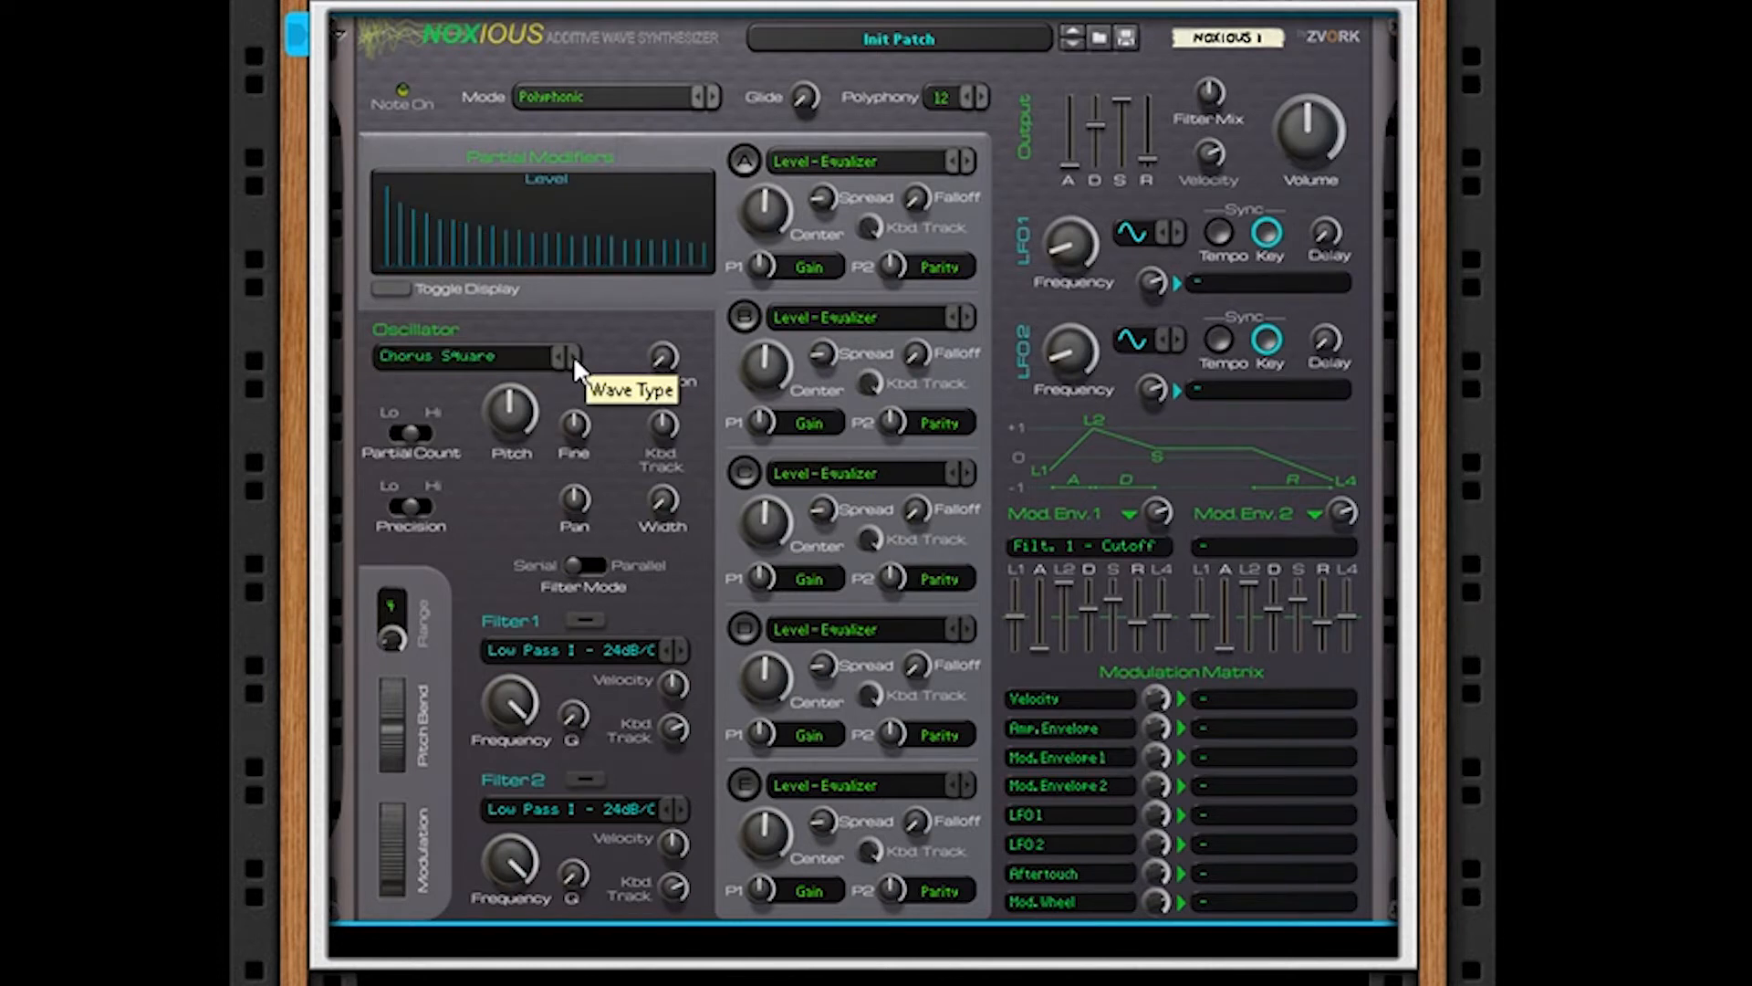
left_click(572, 356)
left_click(572, 356)
left_click(572, 356)
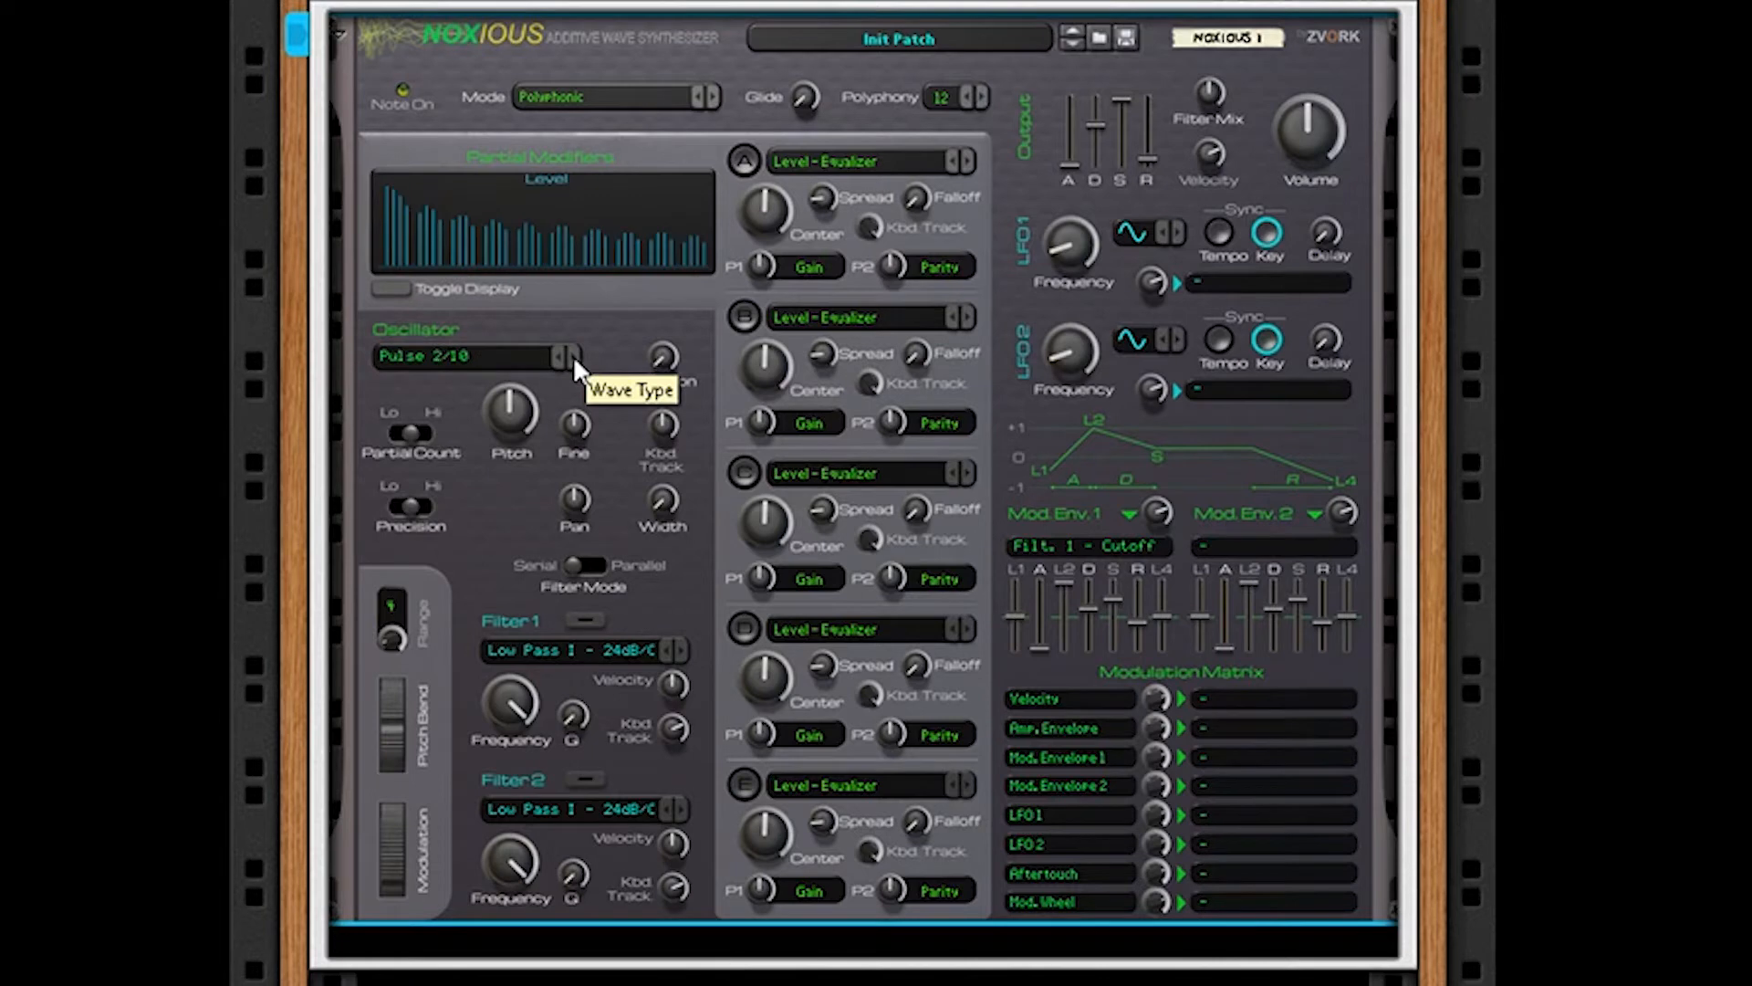
left_click(572, 356)
left_click(573, 356)
left_click(572, 356)
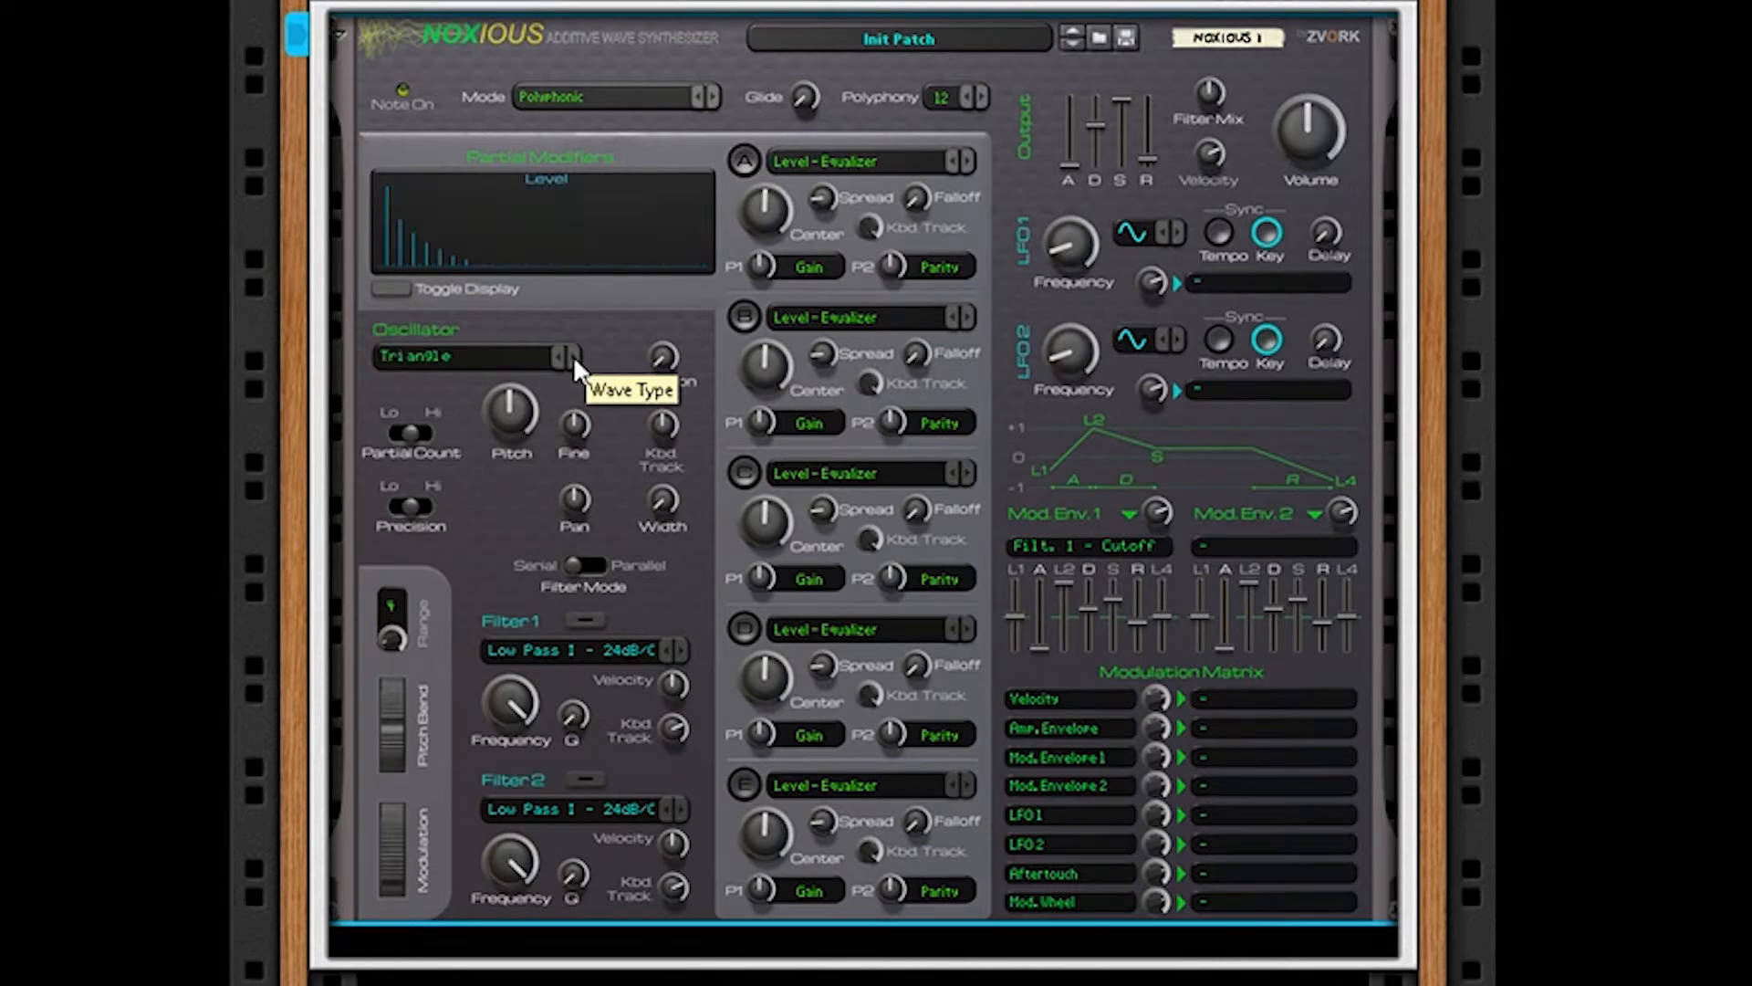
left_click(573, 354)
left_click(573, 354)
left_click(573, 356)
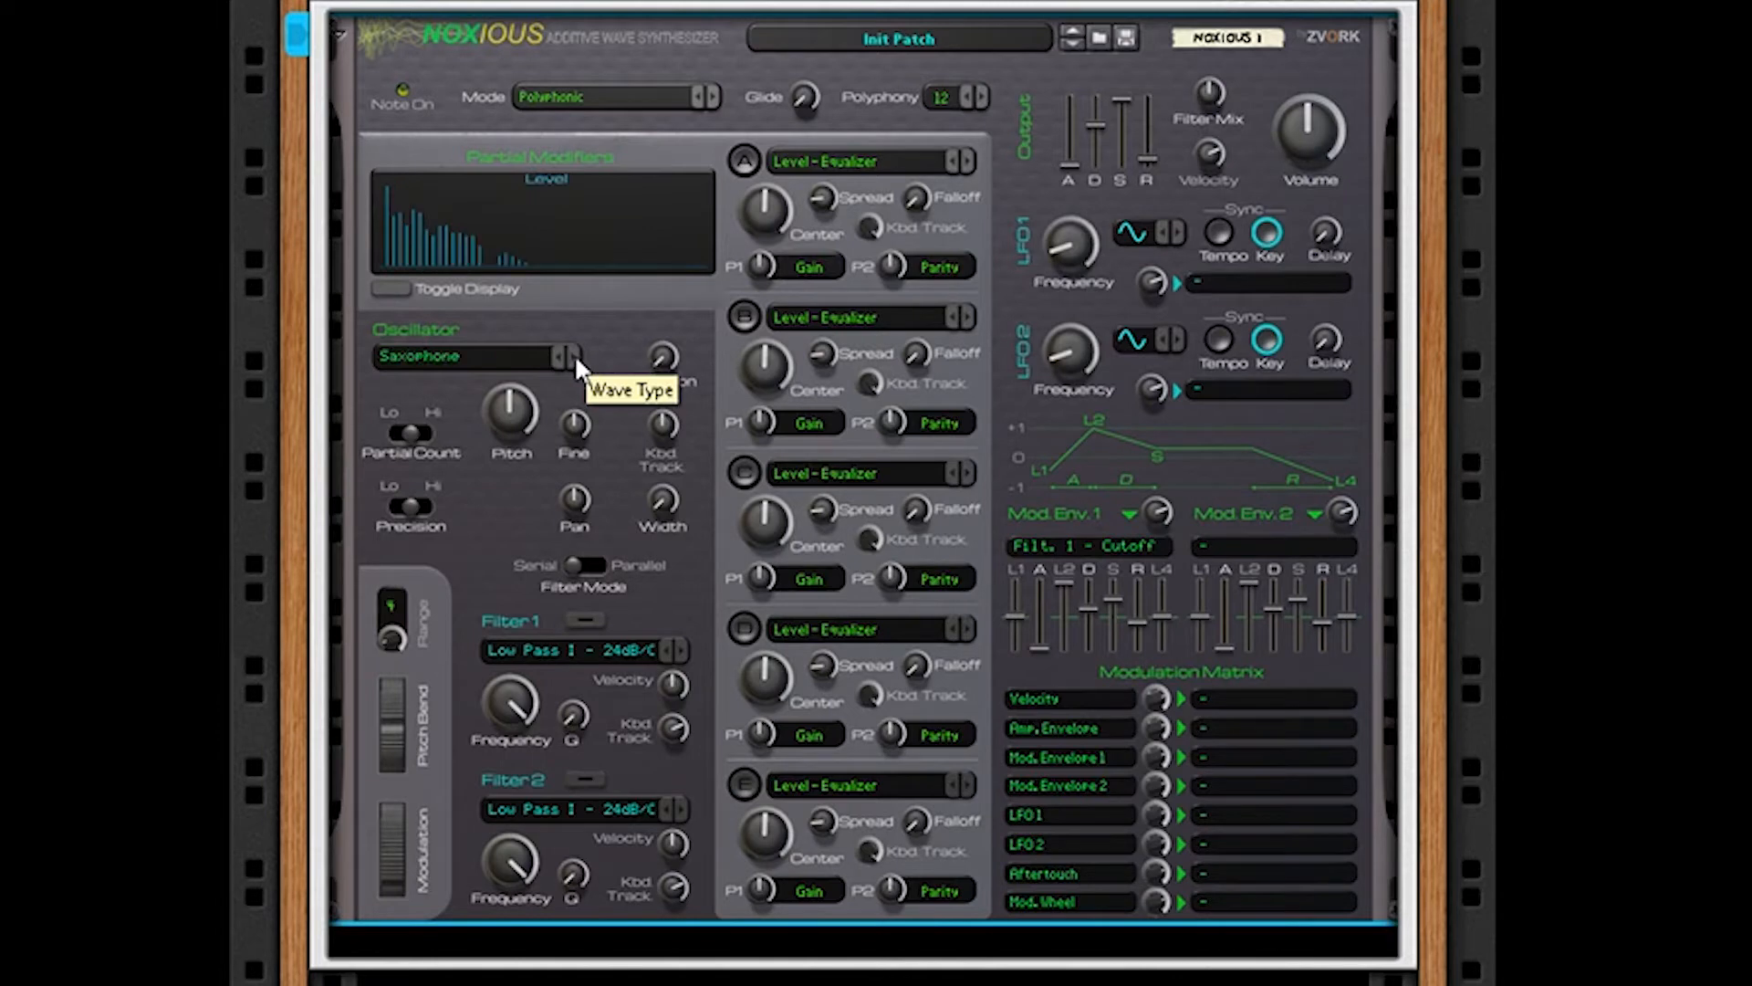
left_click(573, 355)
left_click(573, 356)
left_click(573, 356)
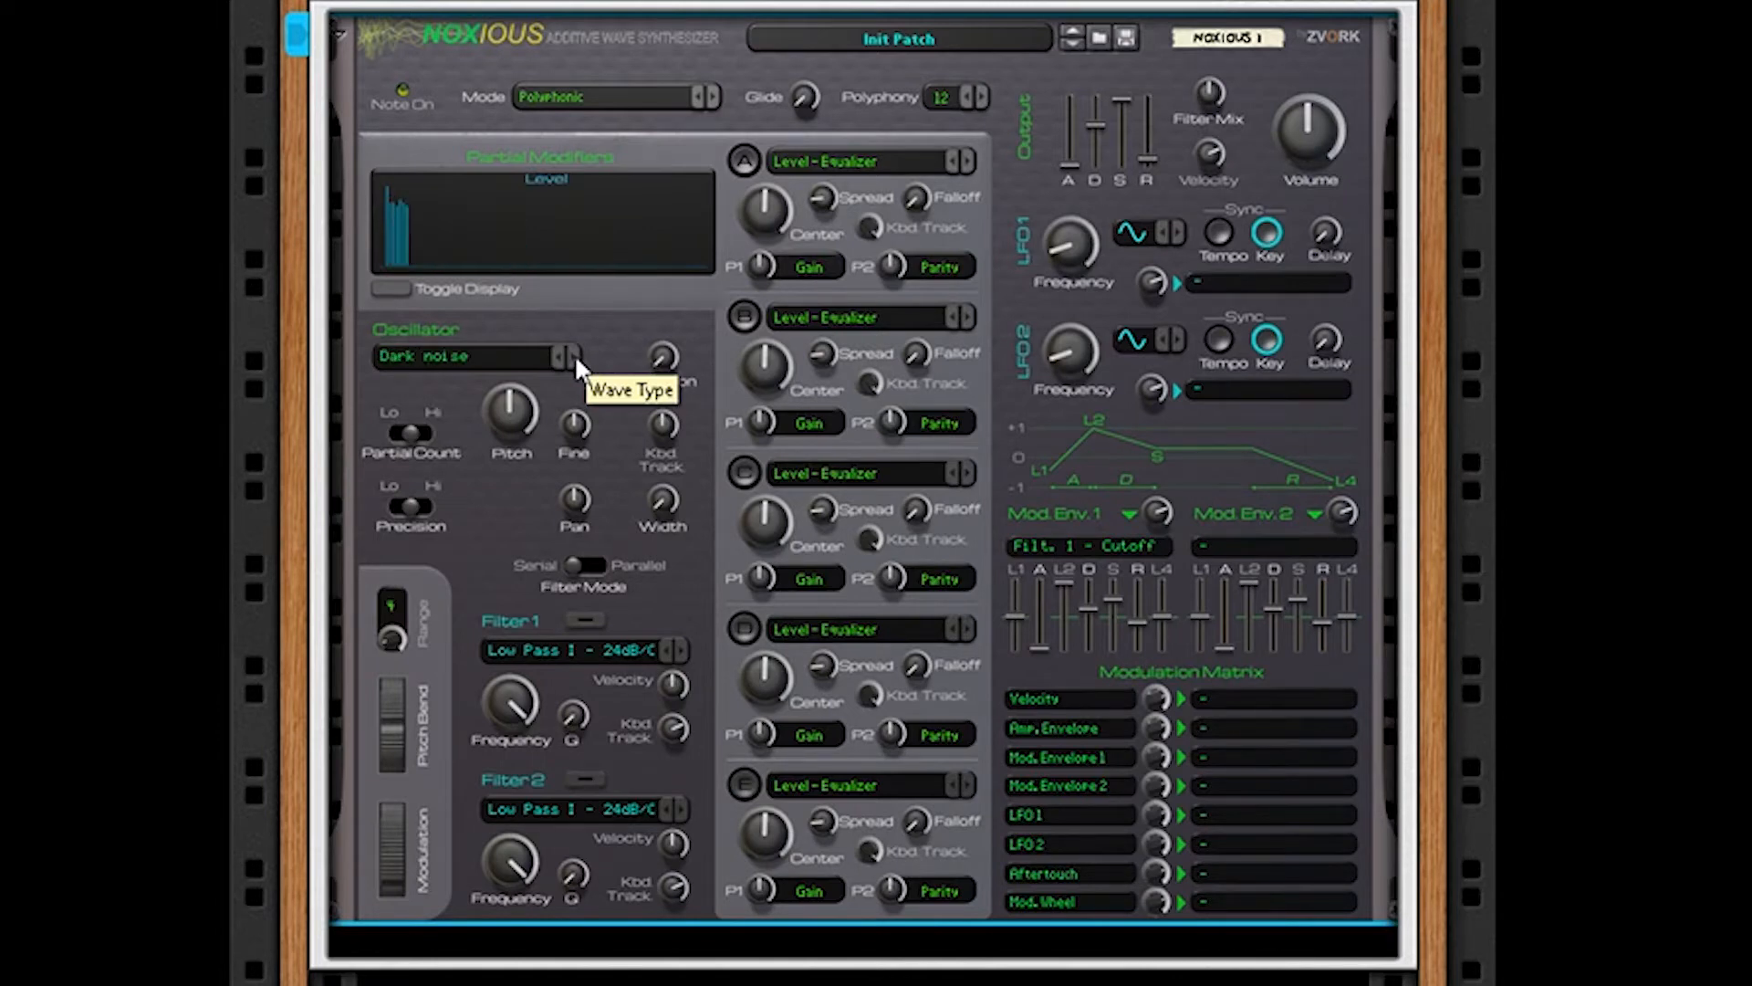
left_click(573, 356)
left_click(573, 356)
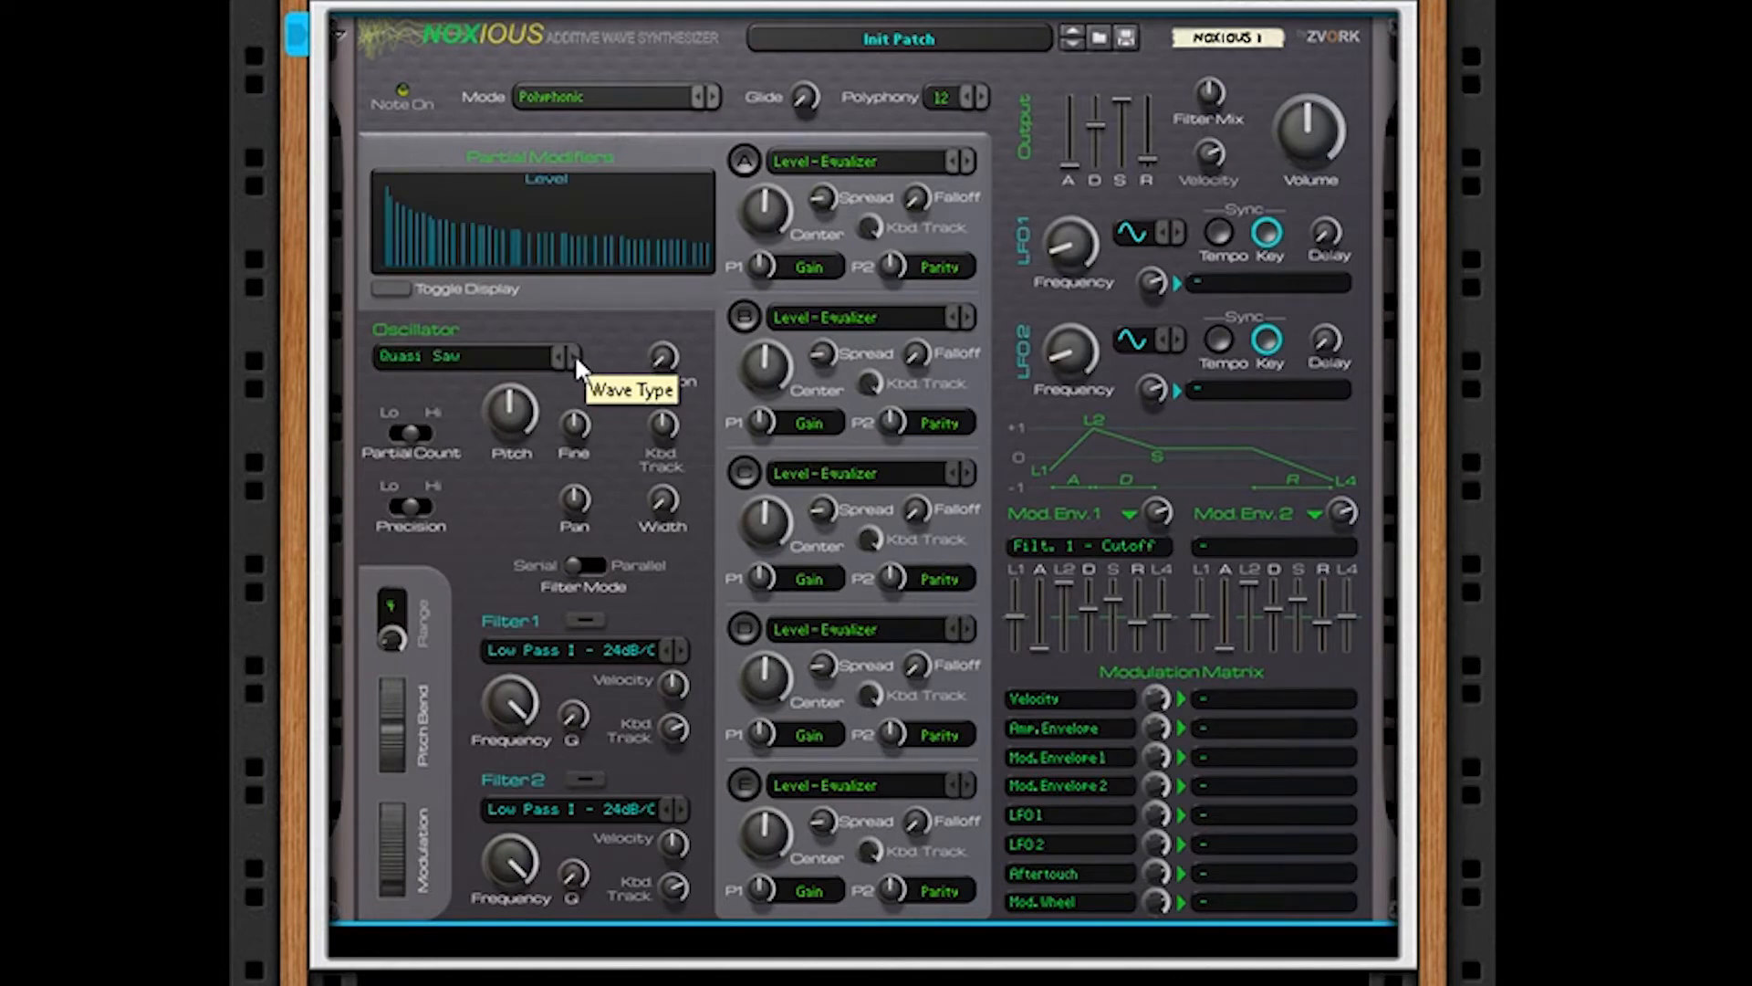
left_click(573, 356)
left_click(574, 356)
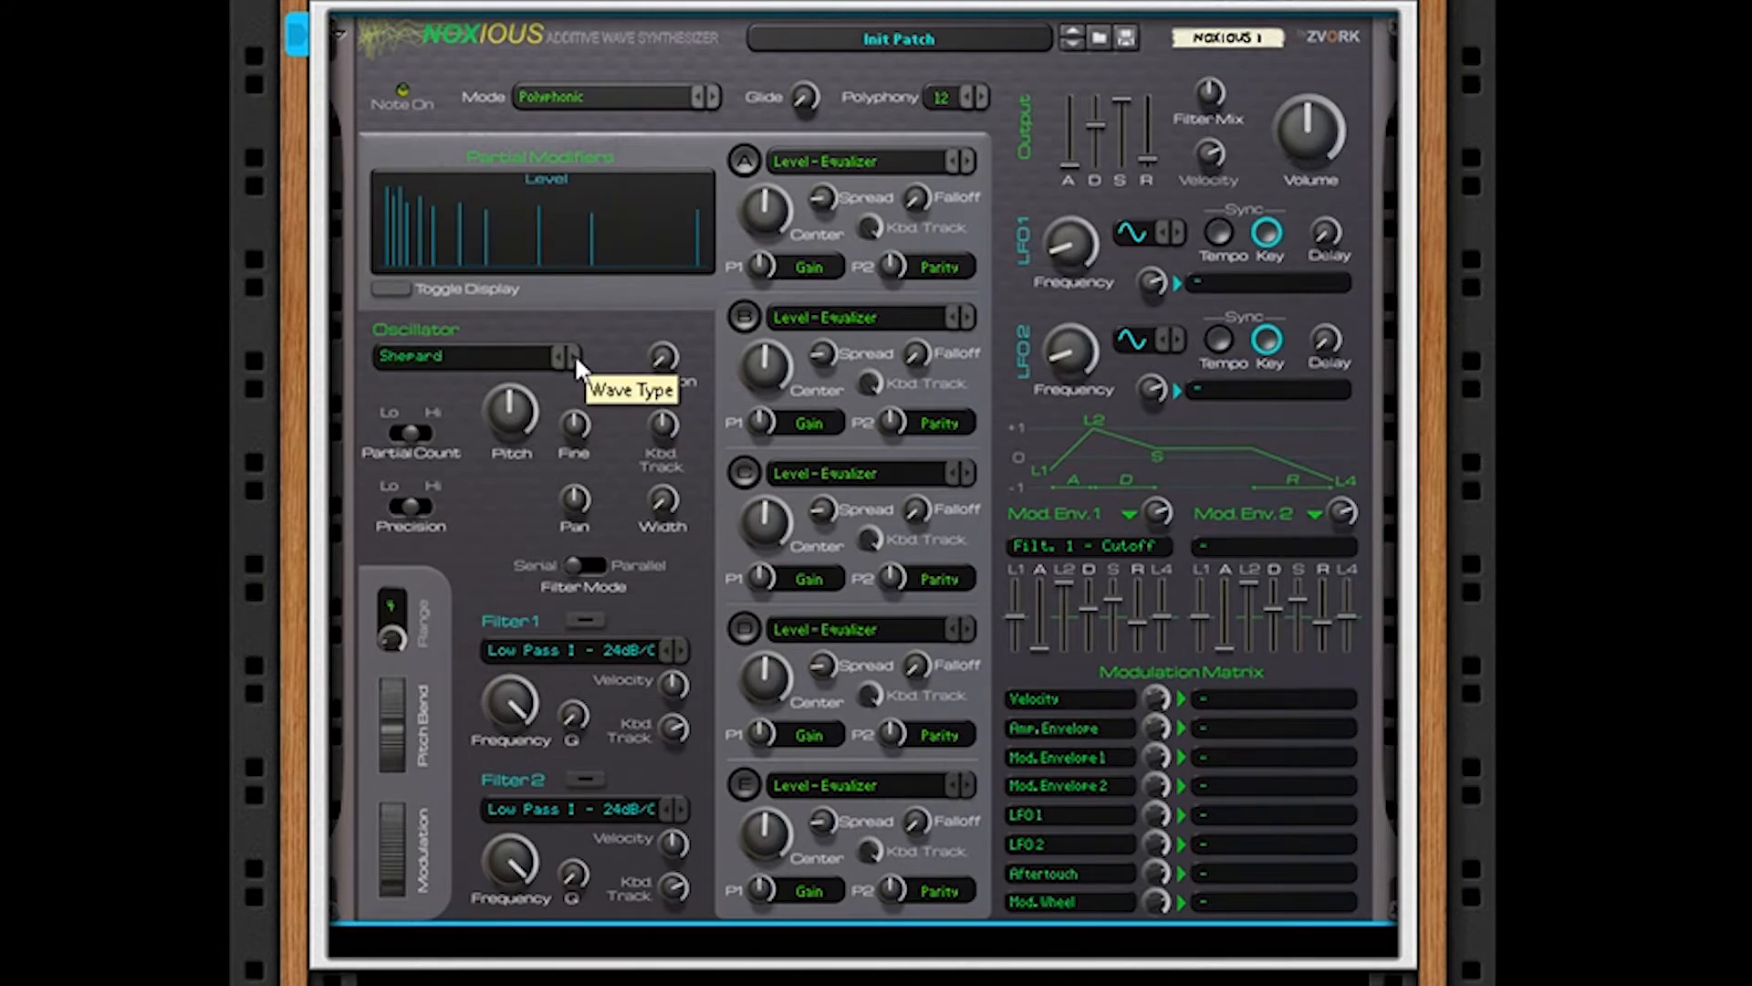
left_click(573, 356)
left_click(573, 356)
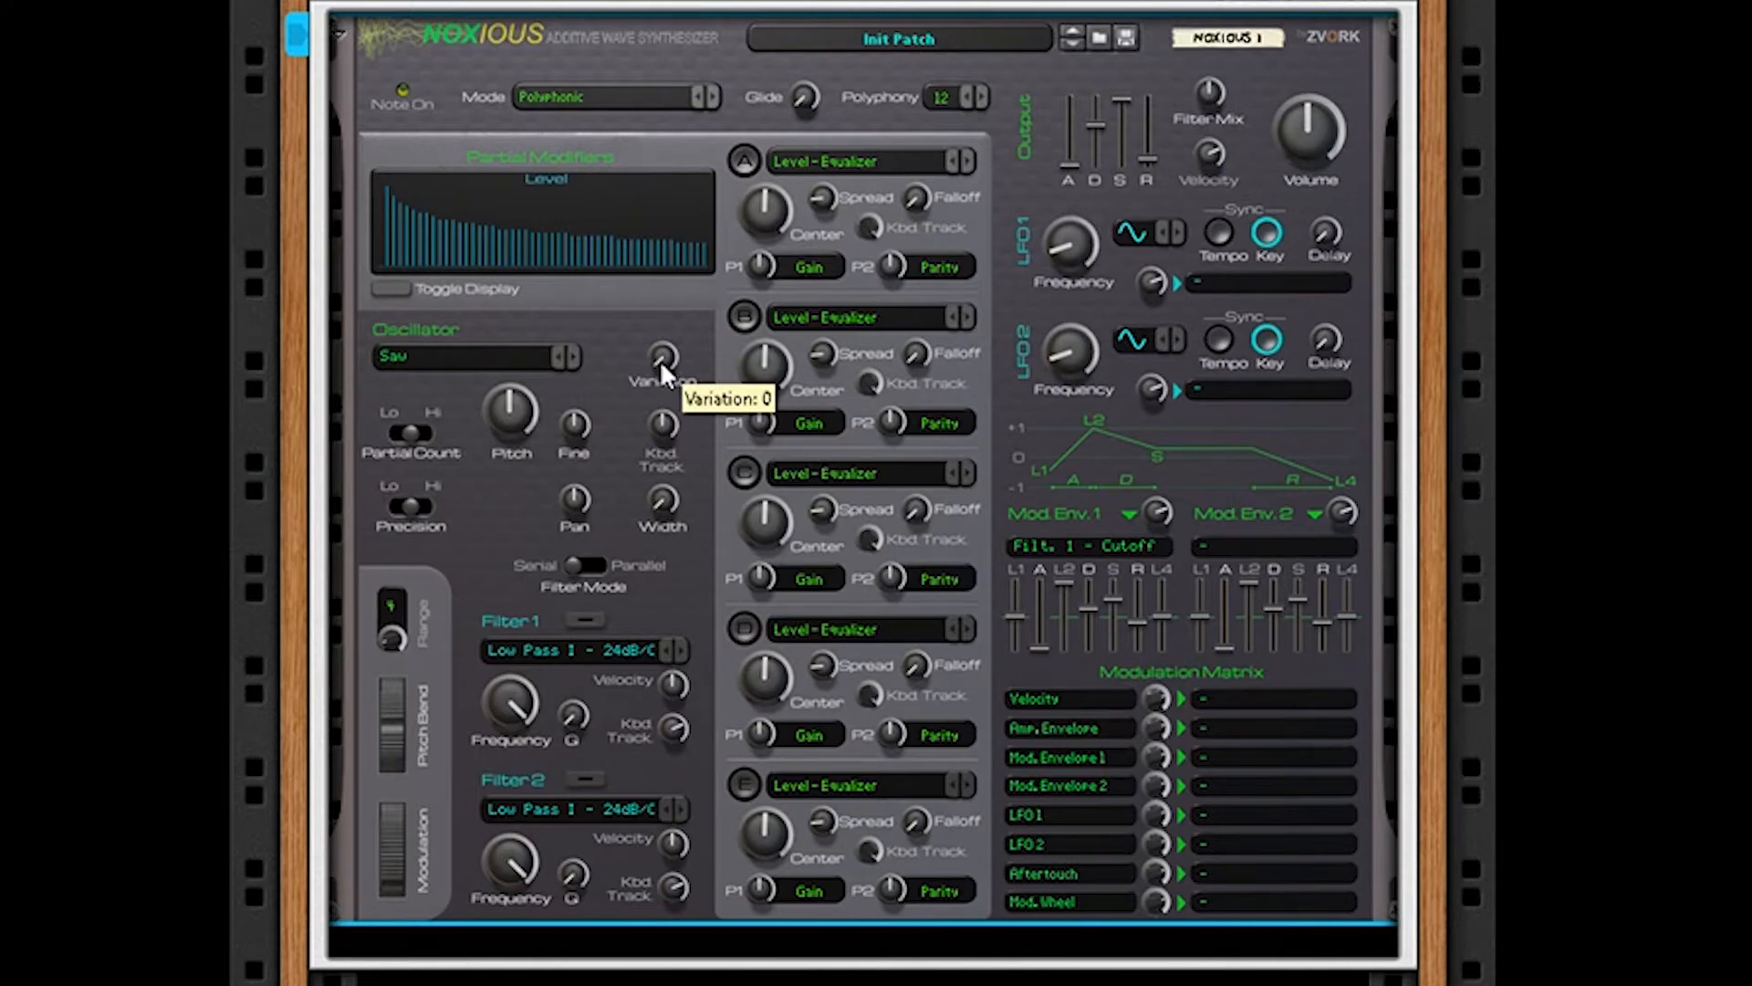
Step: Try different Variation amounts on the Saw, Chorus Saw and Chorus Square waves, reaching 79 on Chorus Saw and 39 on Chorus Square
left_click_drag(660, 359, 571, 316)
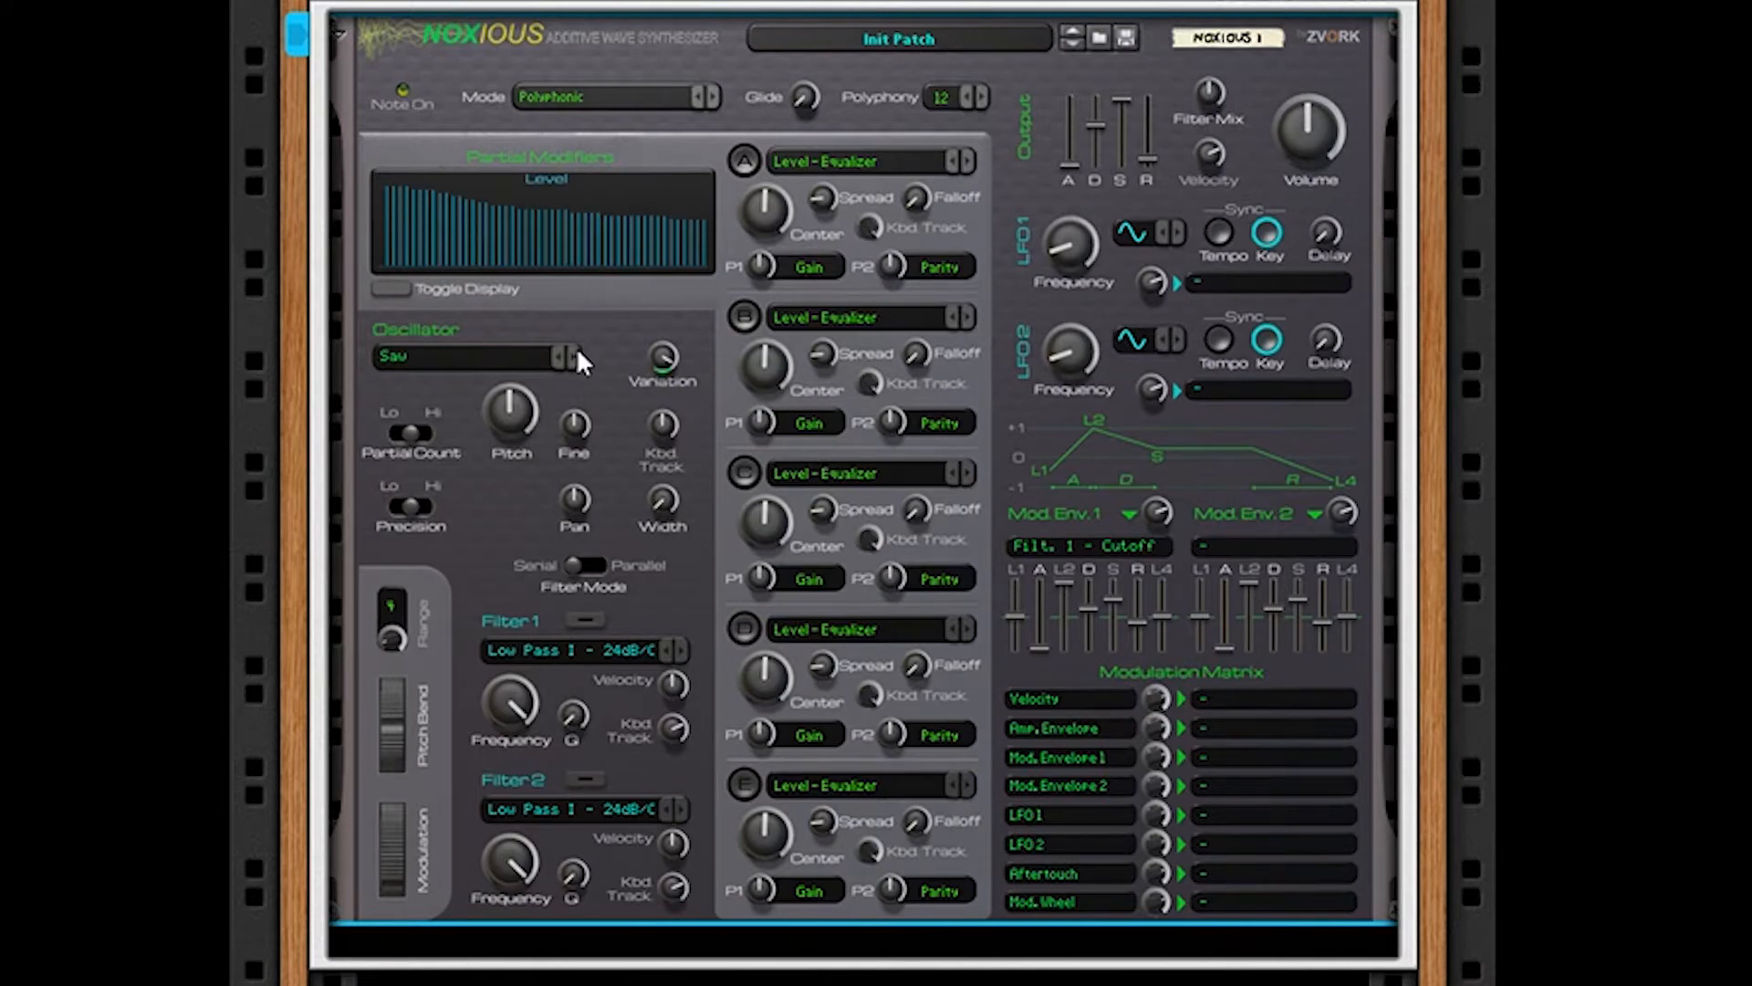
left_click(577, 358)
left_click_drag(666, 360, 672, 419)
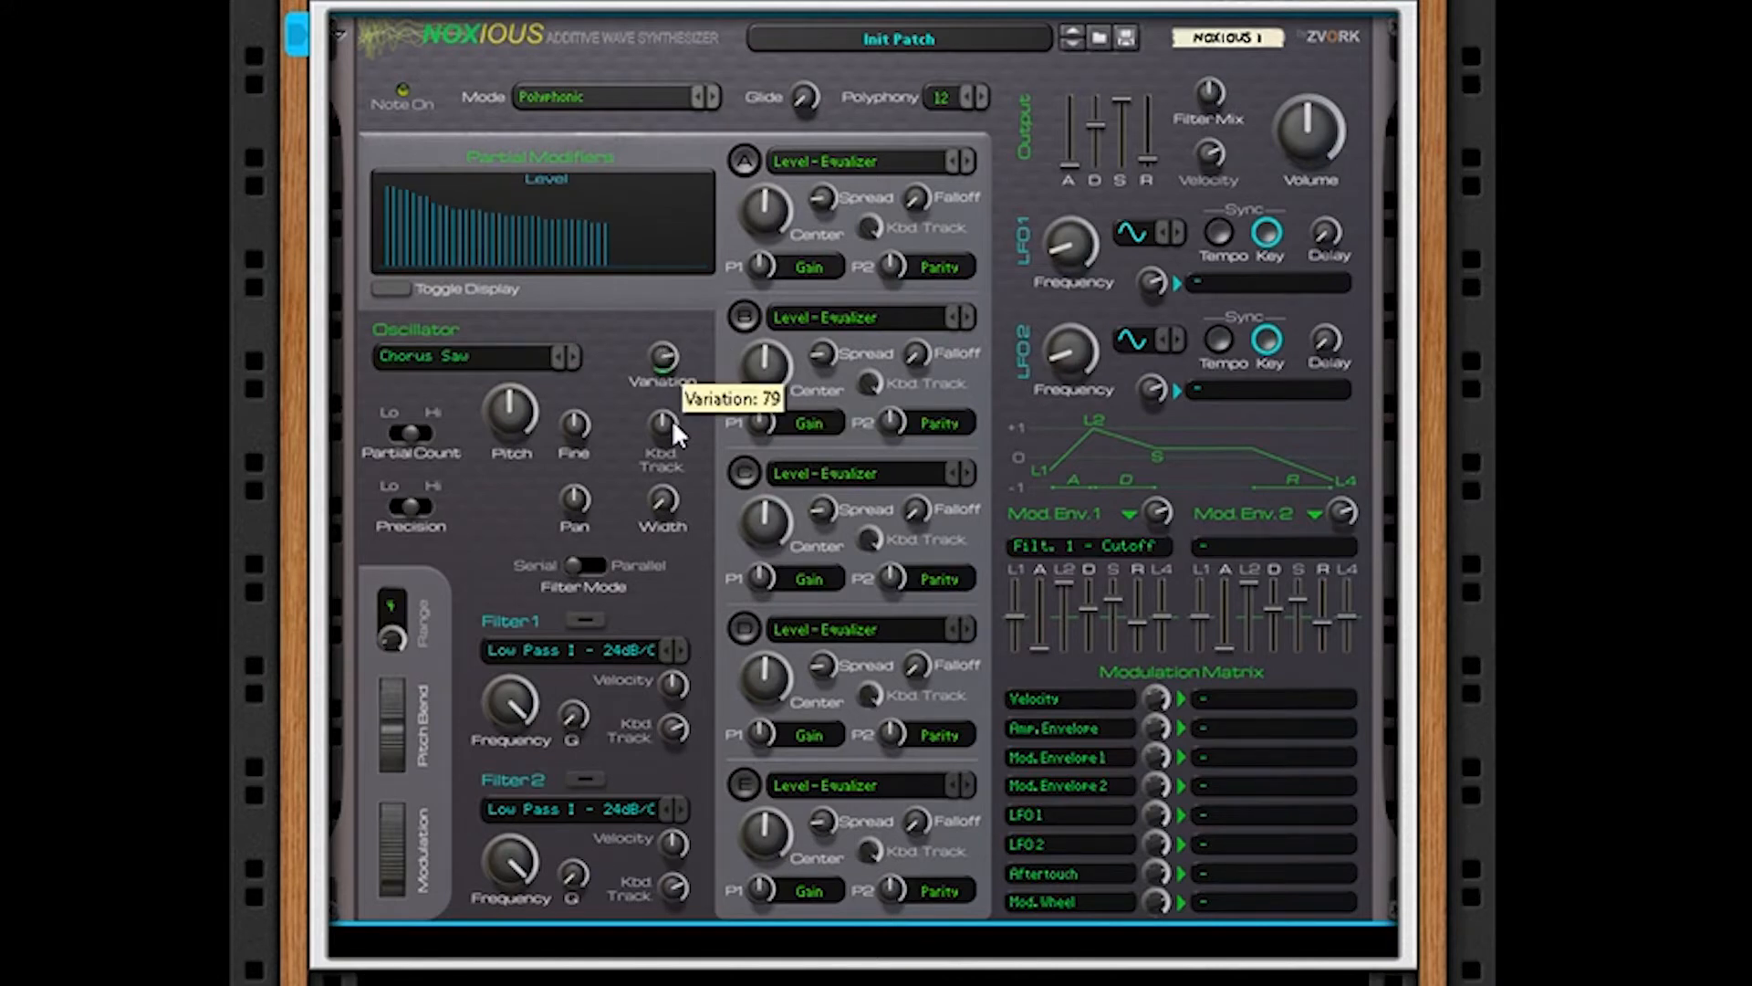
left_click(576, 358)
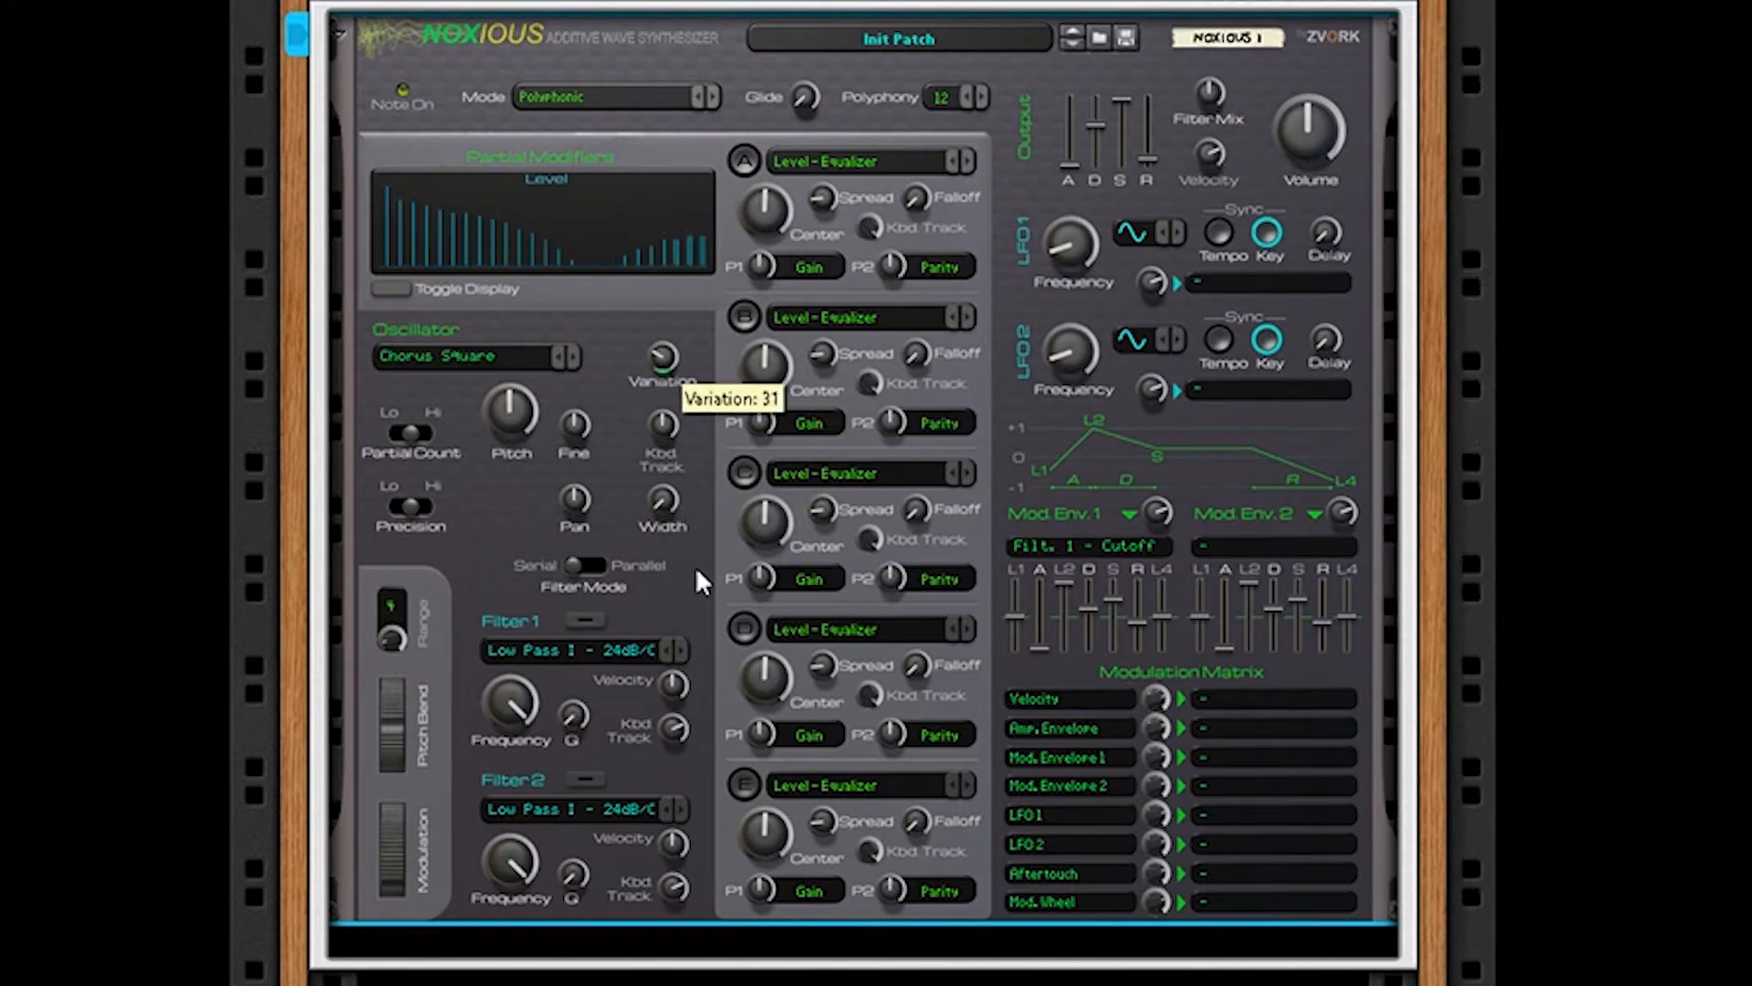
mouse_move(697, 573)
left_mouse_down()
mouse_move(660, 195)
mouse_move(696, 548)
left_mouse_up()
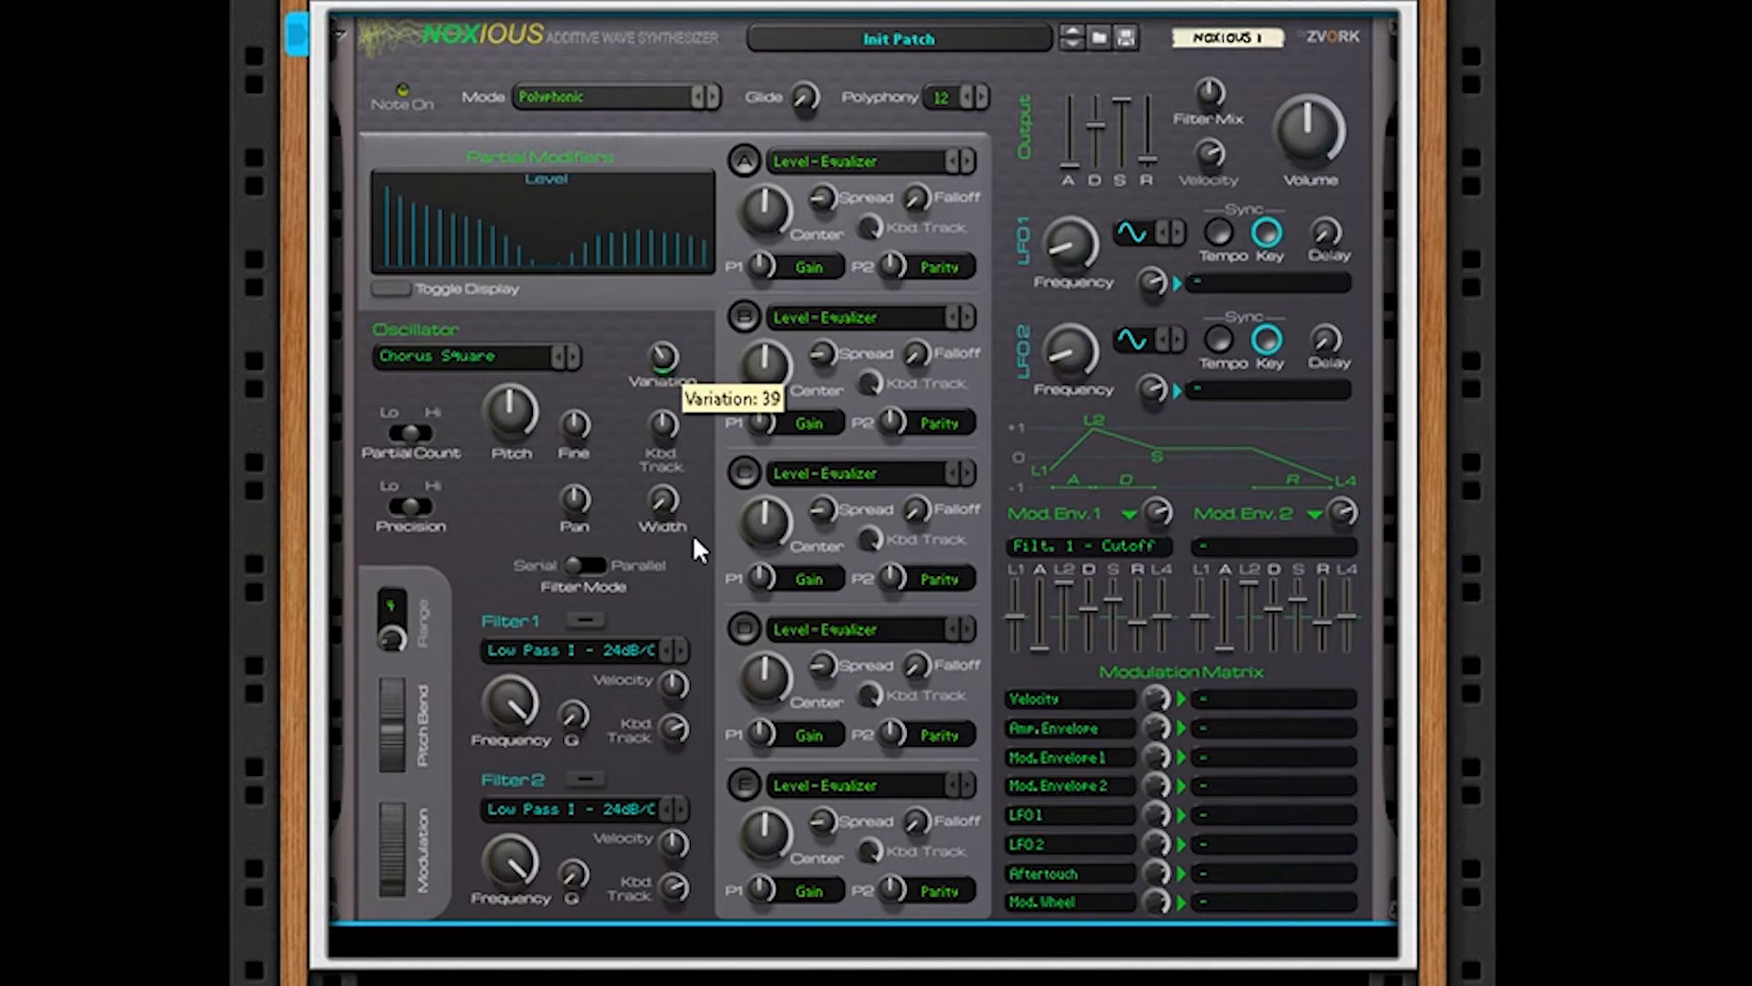
Step: Try Variation at 69 on the Pulse 2/10 wave, then continue past Triangle to Dirac and raise its Variation
left_click(574, 354)
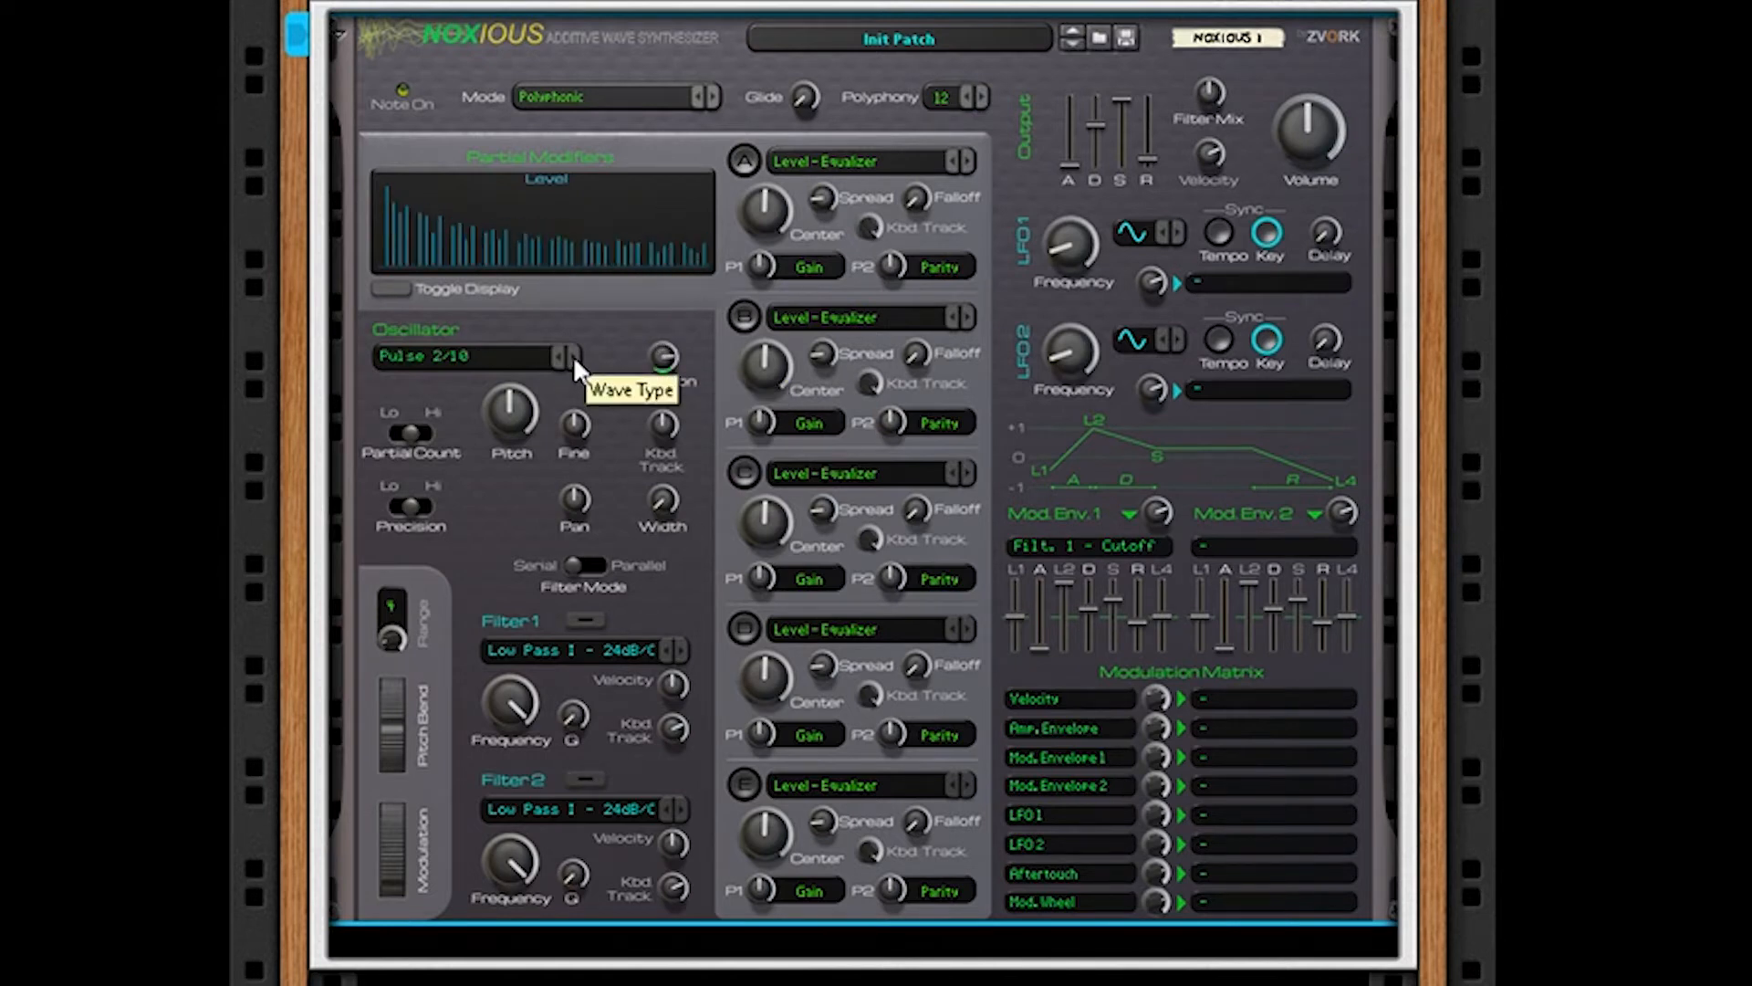
left_click_drag(664, 356, 680, 311)
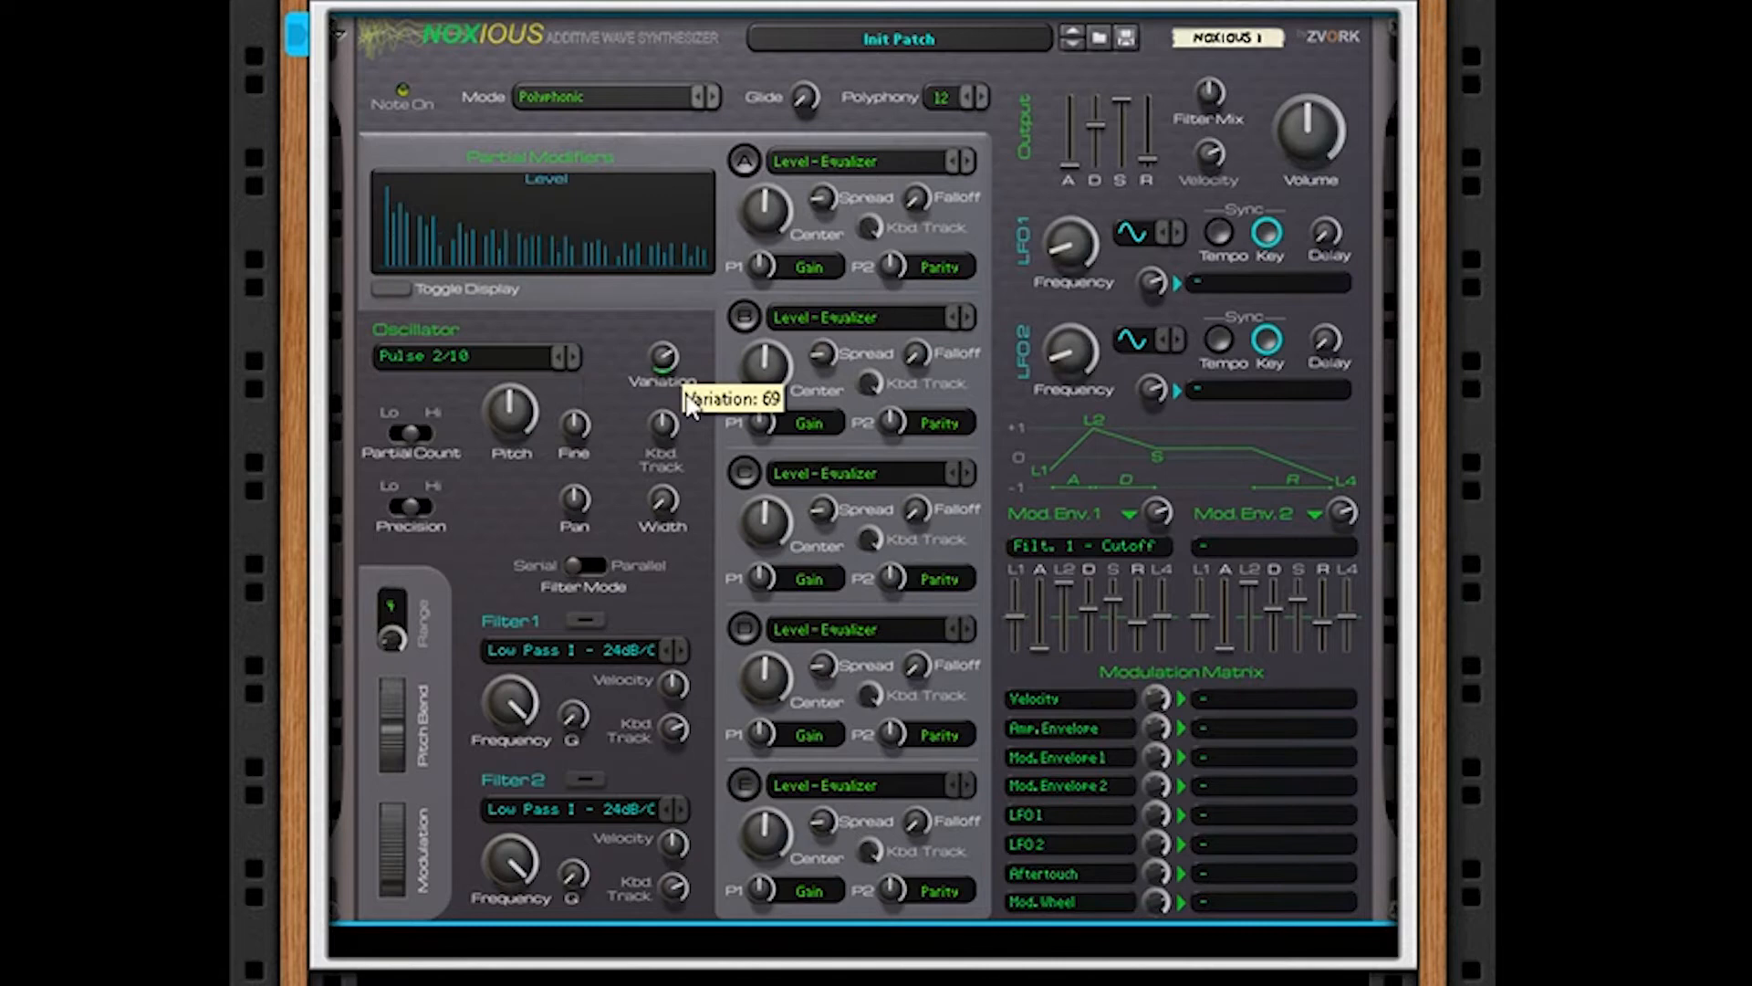
left_click(573, 358)
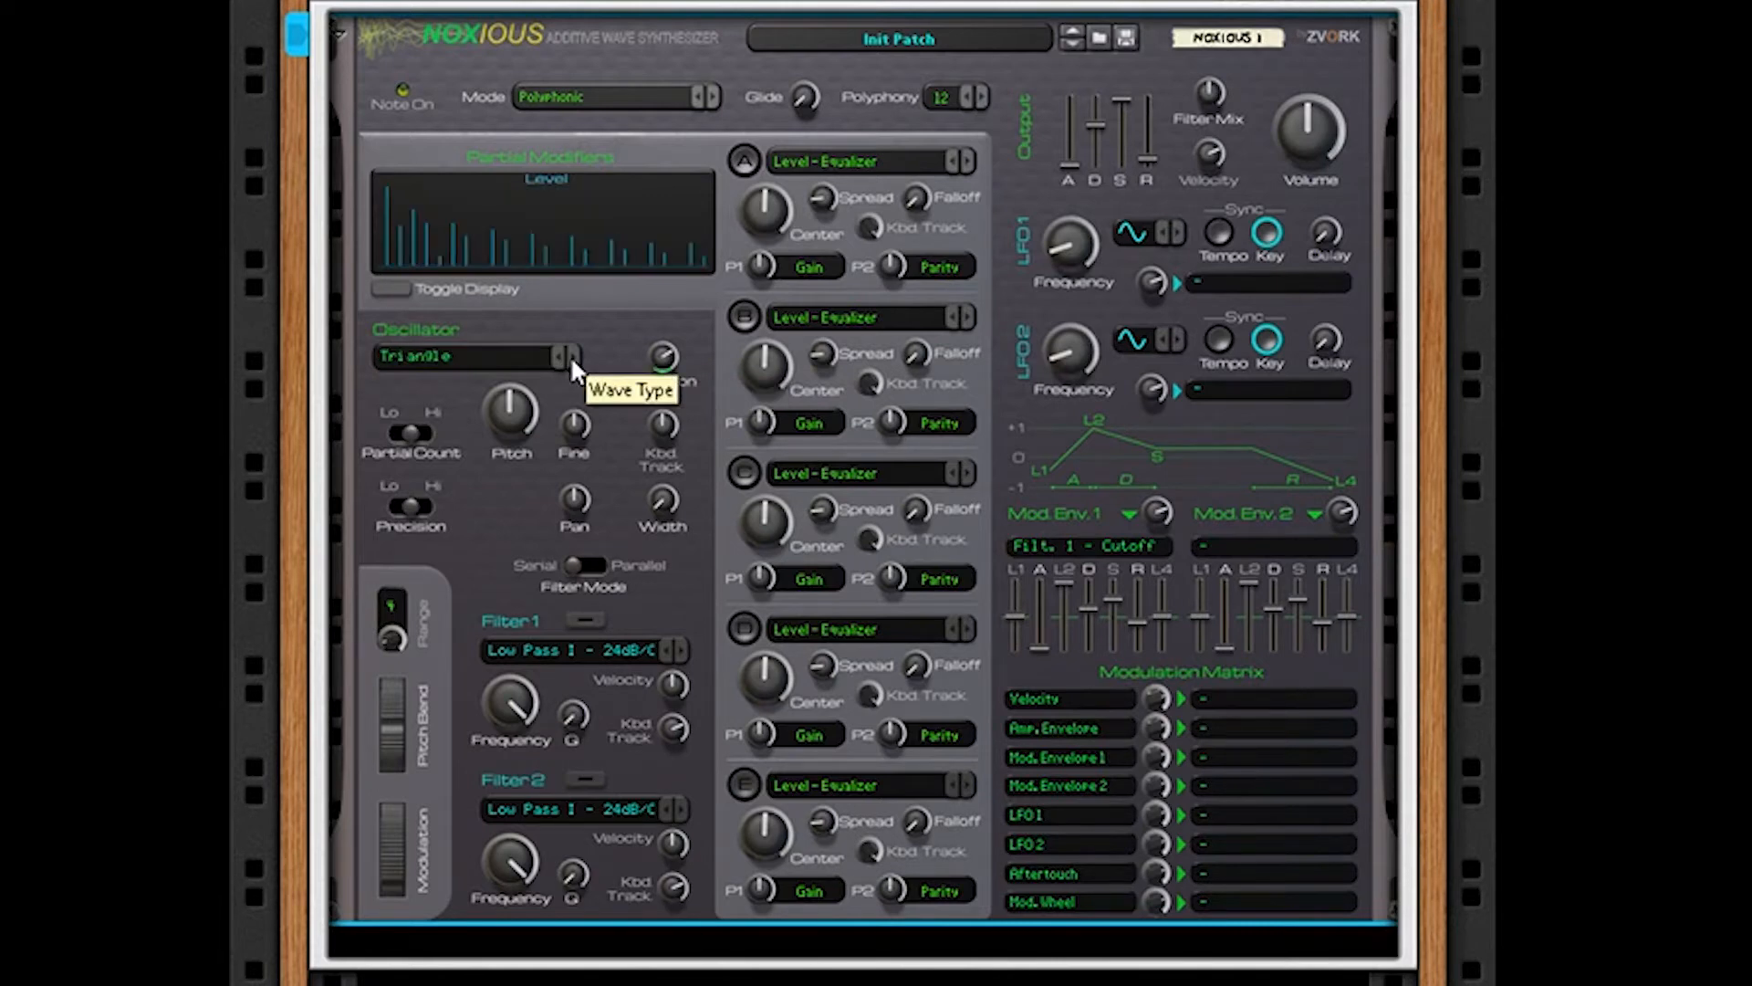
left_click(574, 356)
left_click_drag(659, 358, 675, 286)
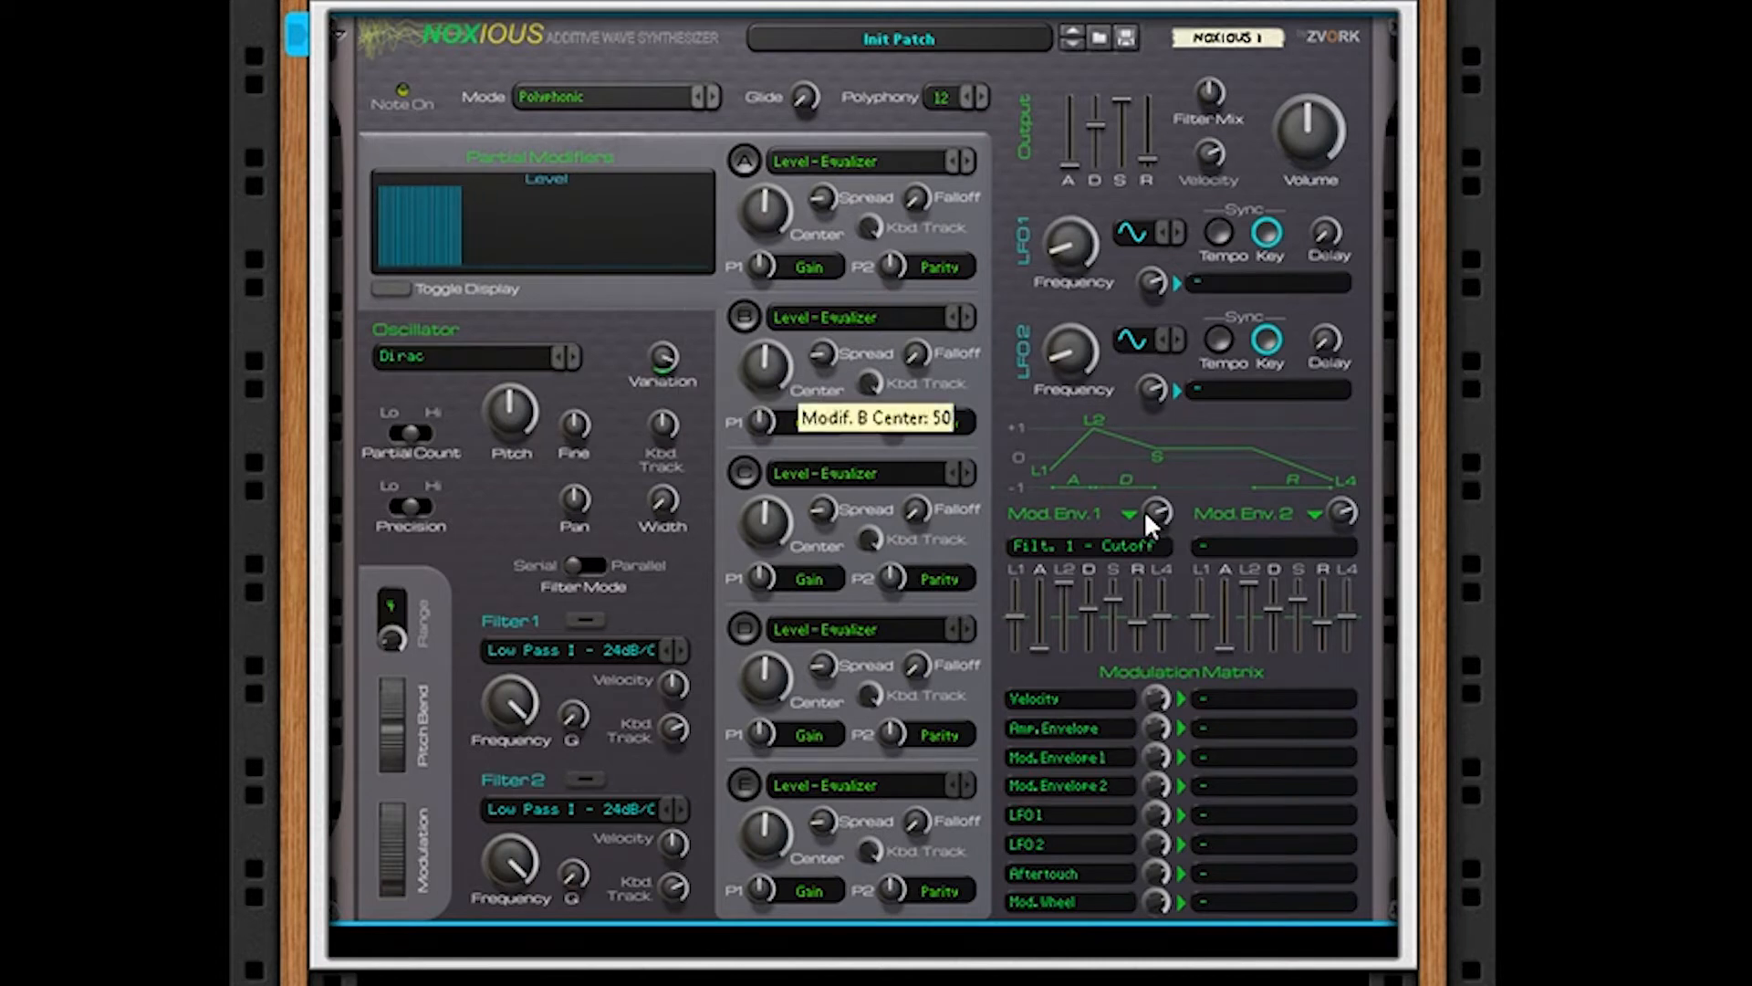
Step: Route LFO 1 to Wave Type Variation in the Modulation Matrix and adjust the modulation amount and LFO 1 frequency
left_click(1265, 817)
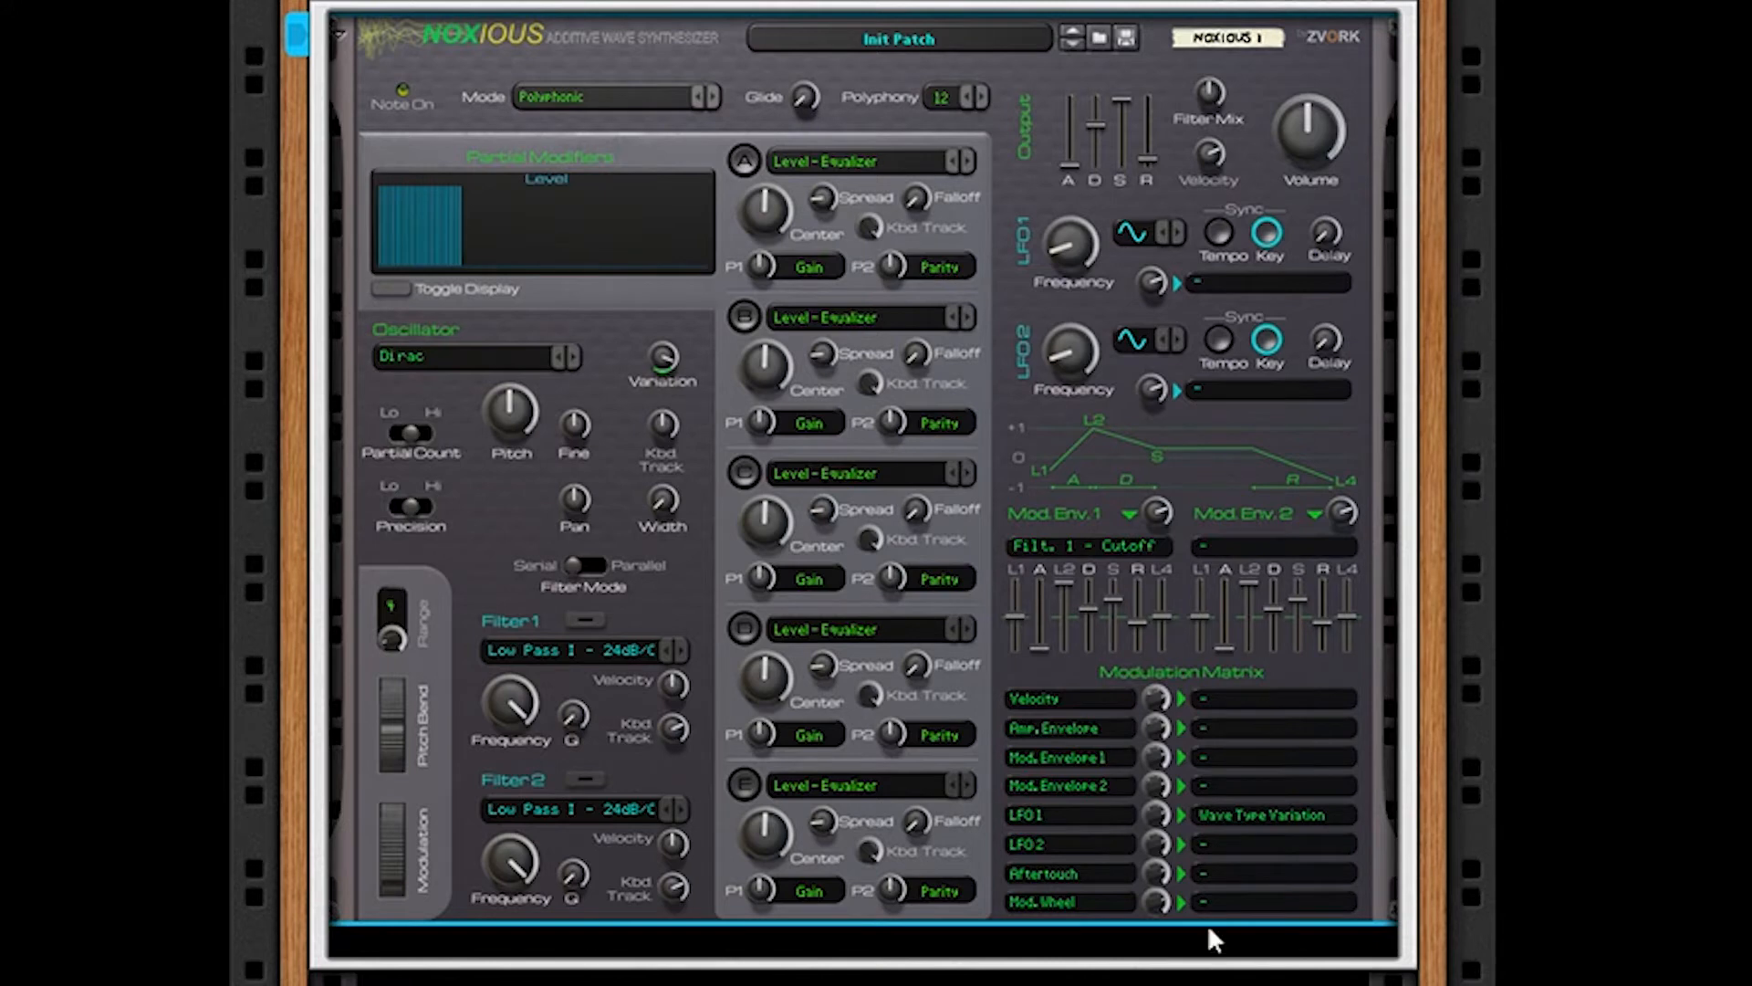
left_click_drag(1156, 786, 1142, 742)
mouse_move(1064, 249)
left_click_drag(1069, 247, 1120, 551)
Step: Audition the oscillator wave types from Triangle past Female Voice with the LFO modulation active, adjusting Variation along the way
left_click_drag(666, 354, 576, 354)
left_click(575, 357)
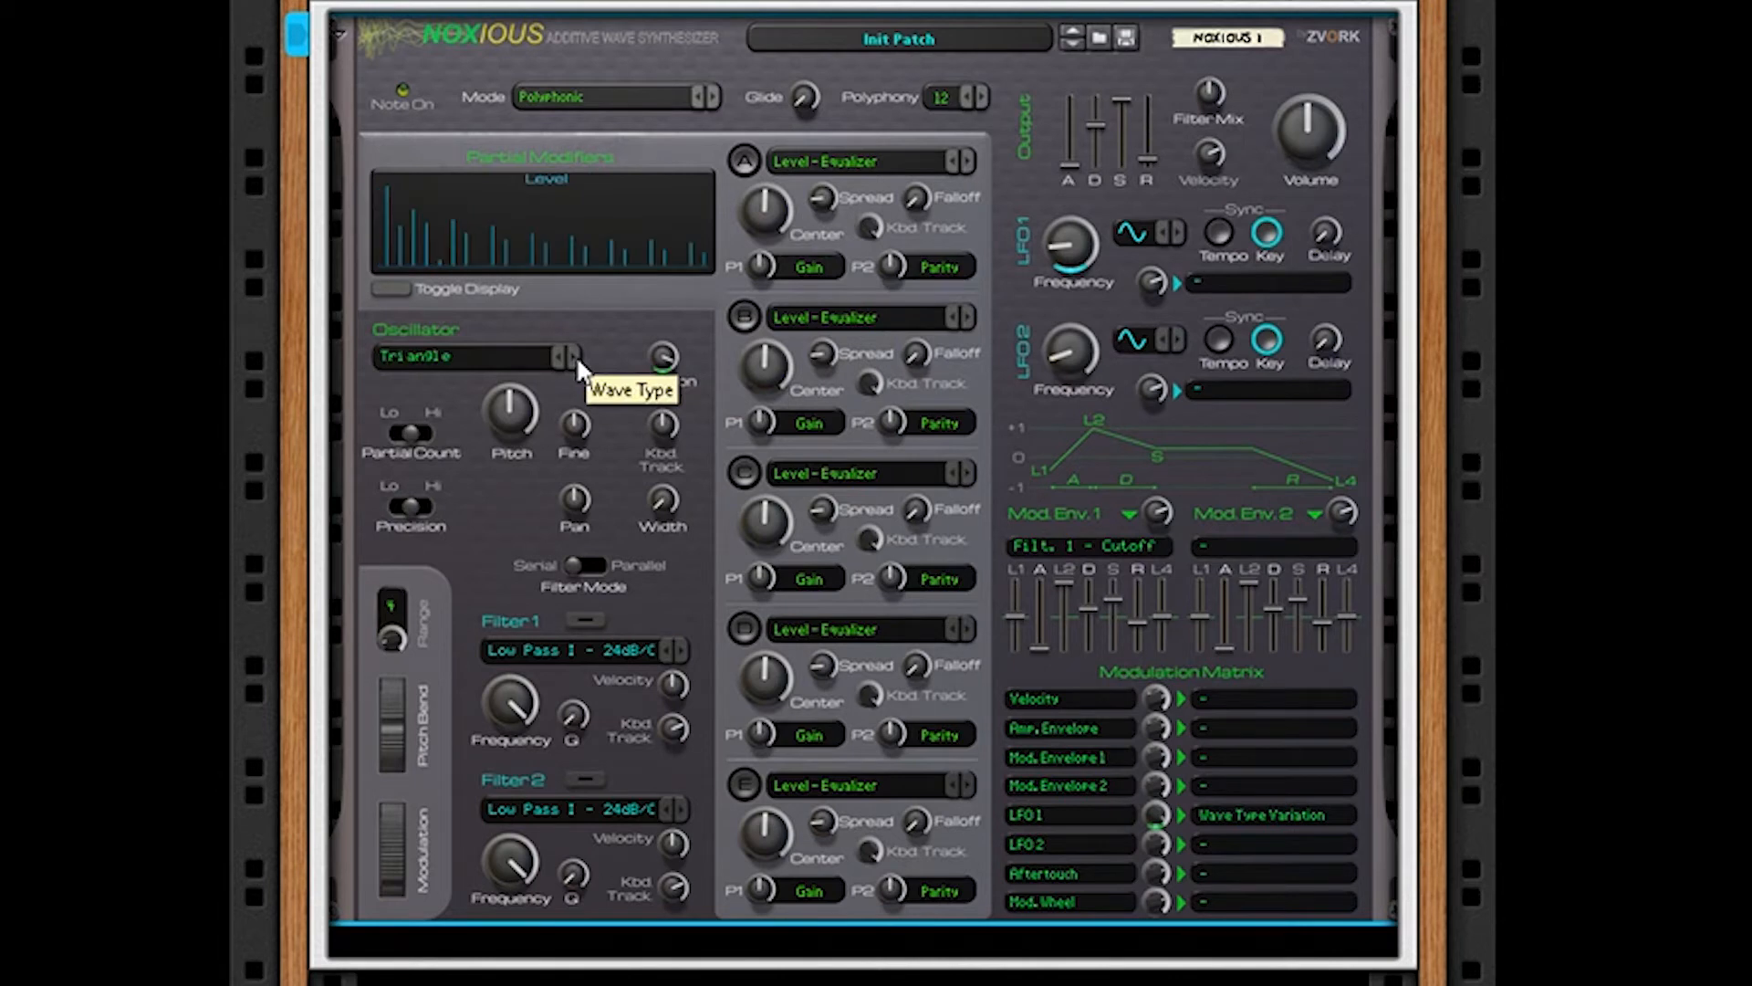
left_click(574, 358)
left_click_drag(668, 363, 584, 357)
left_click(573, 357)
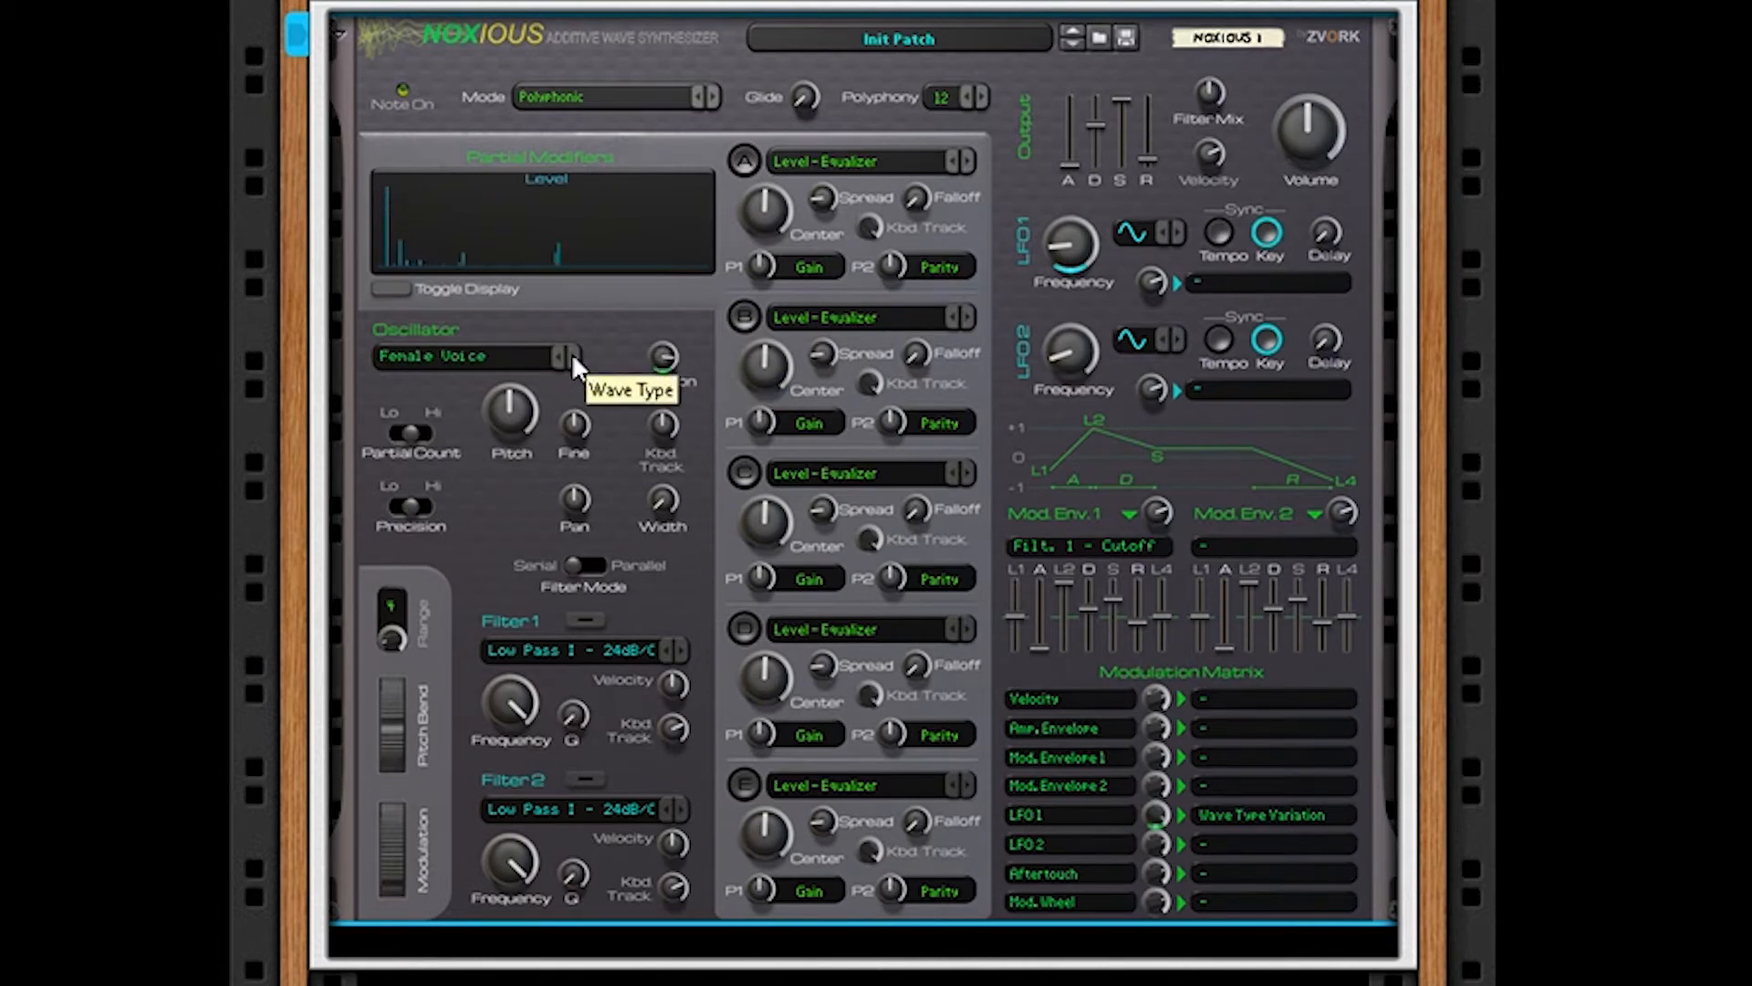
left_click(573, 358)
left_click(573, 357)
Step: Lower the oscillator's Variation to 0 and step the wave type through Nasal and Cymbal to Quasi Saw
mouse_move(661, 370)
left_click_drag(661, 370, 653, 538)
left_click(577, 358)
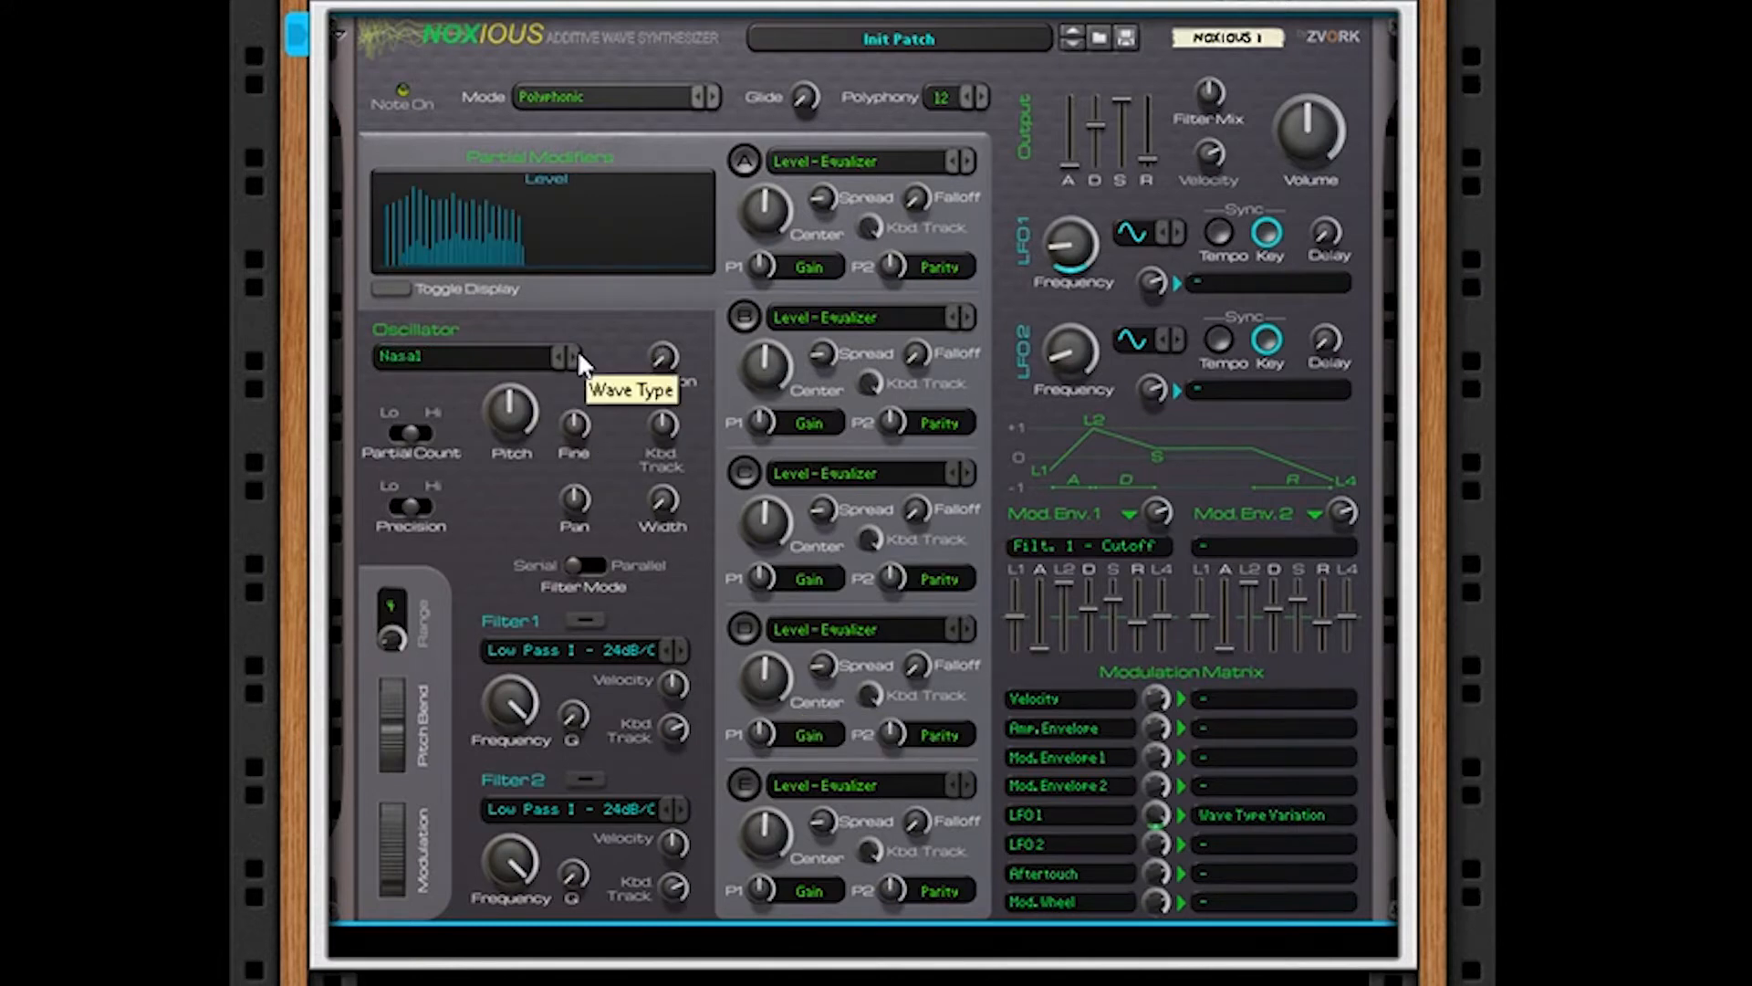
left_click(577, 358)
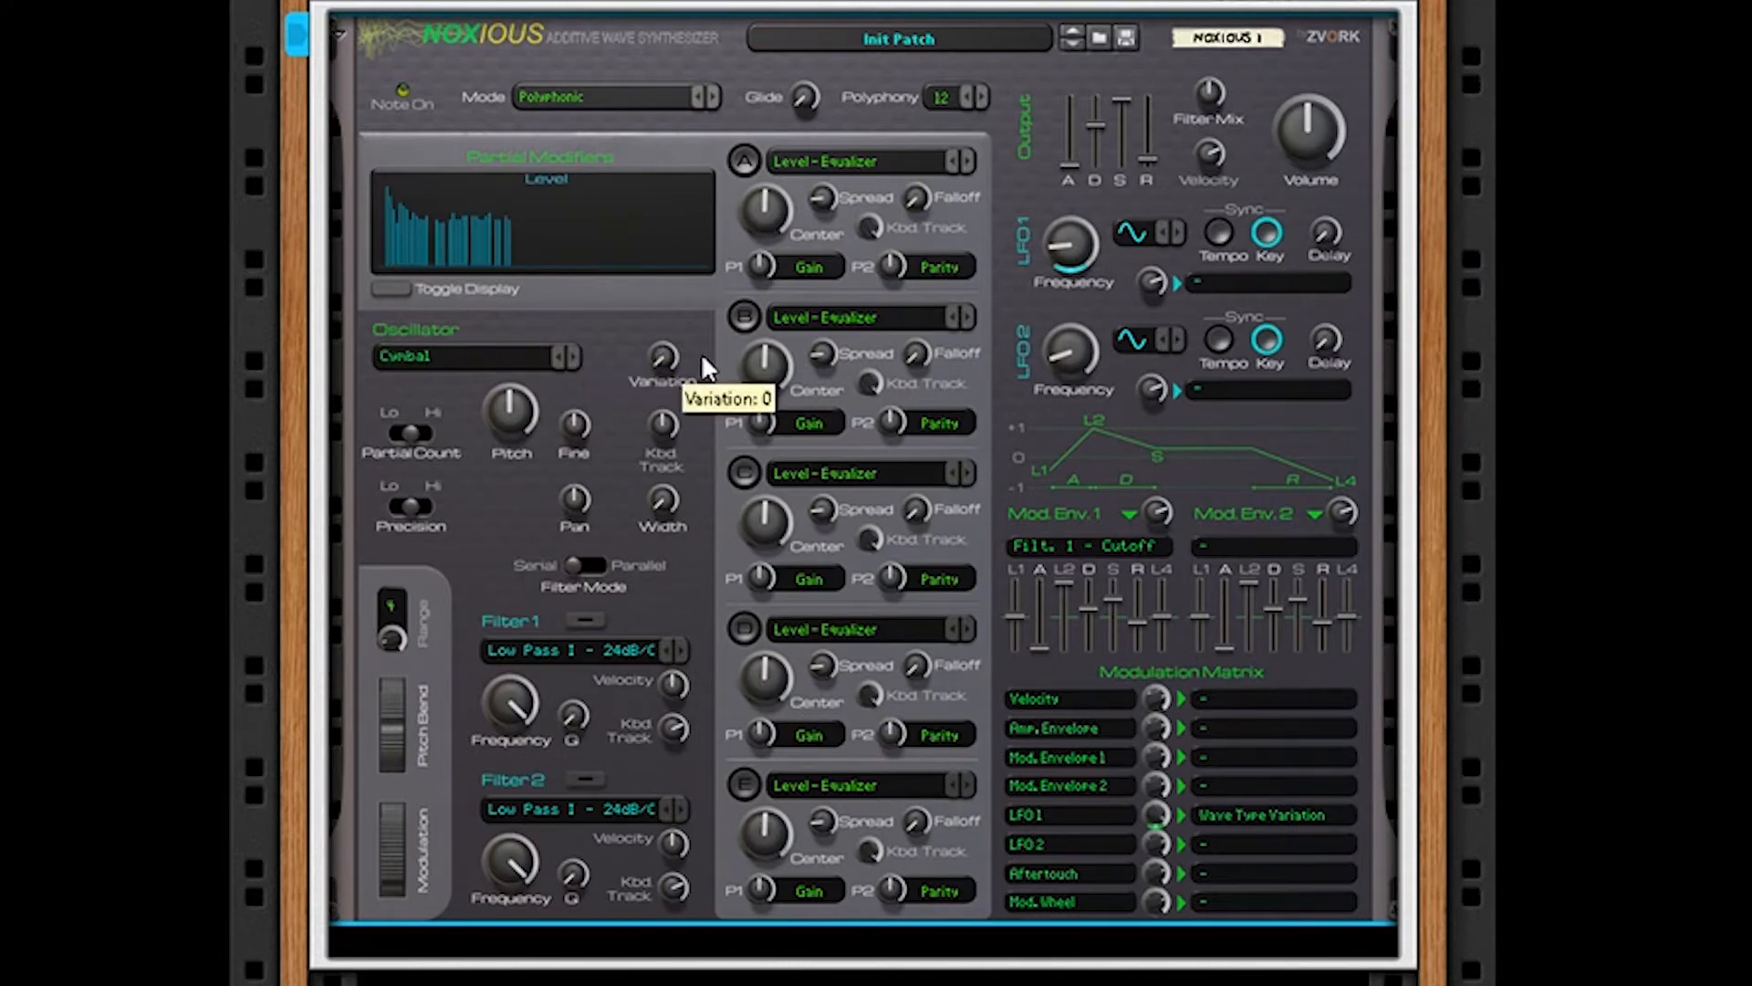
left_click(569, 356)
left_click(569, 356)
left_click(571, 358)
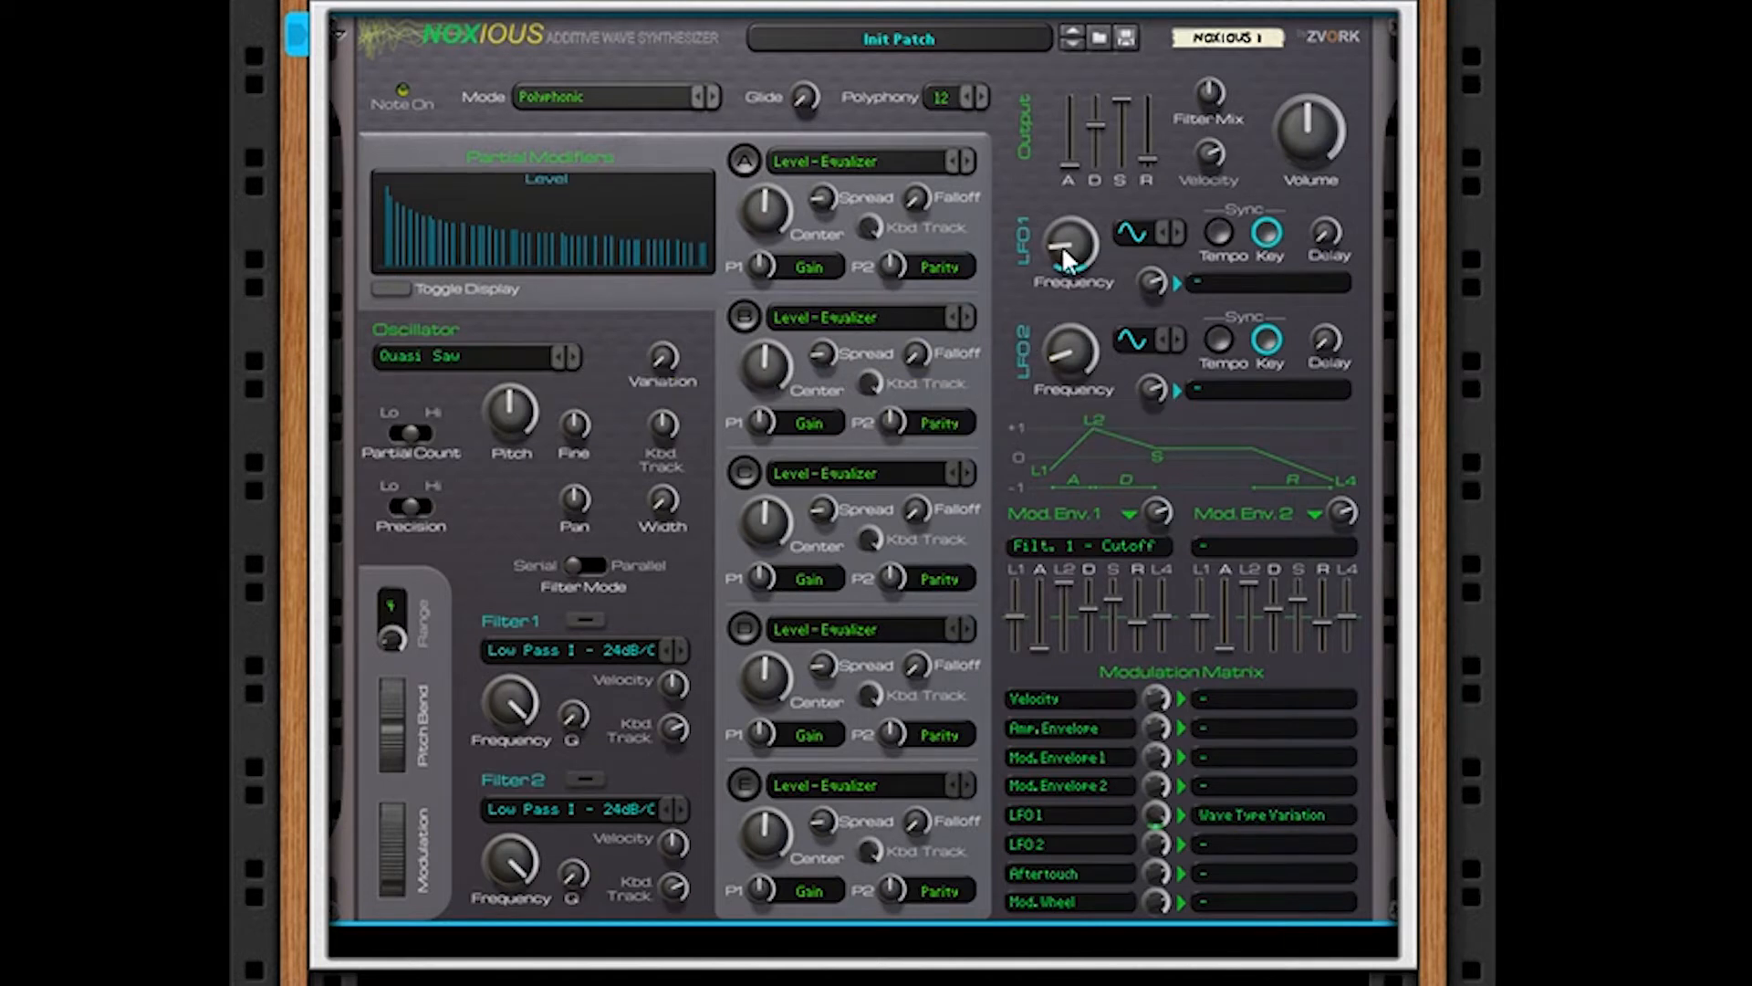
Step: Raise the LFO 1 frequency and step the oscillator through Fractal, Alien and Saw to the Square wave
left_click_drag(1060, 245, 1057, 96)
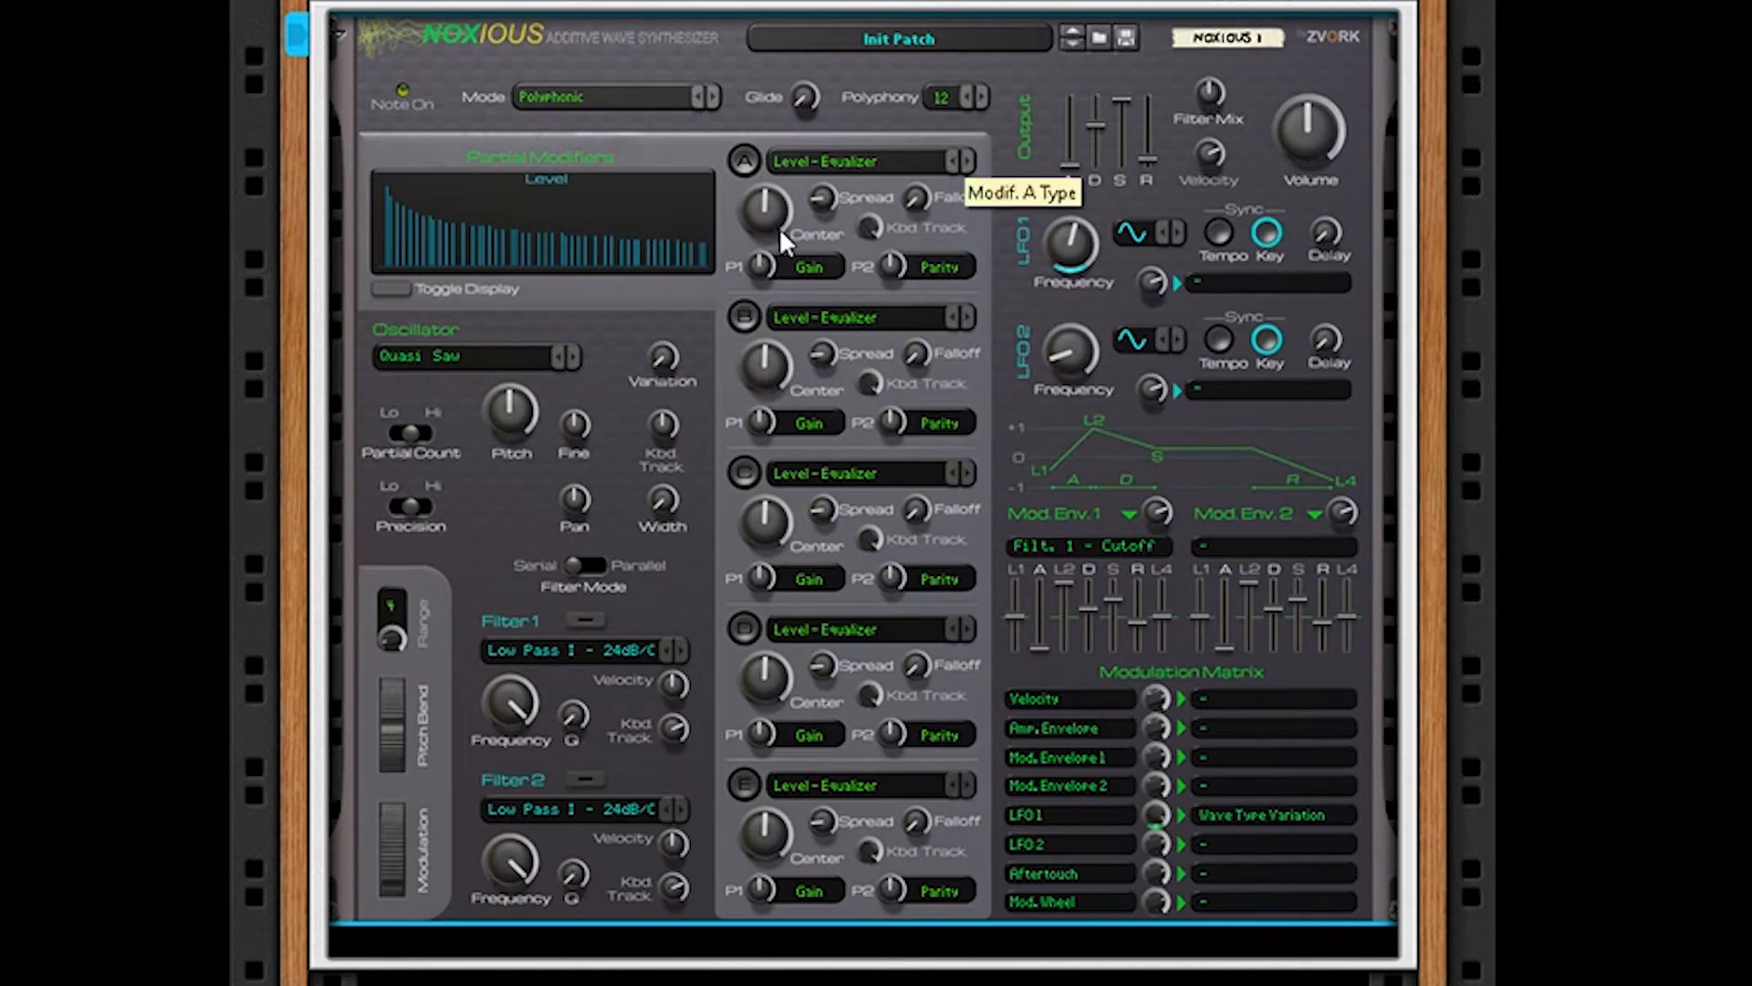
left_click(575, 364)
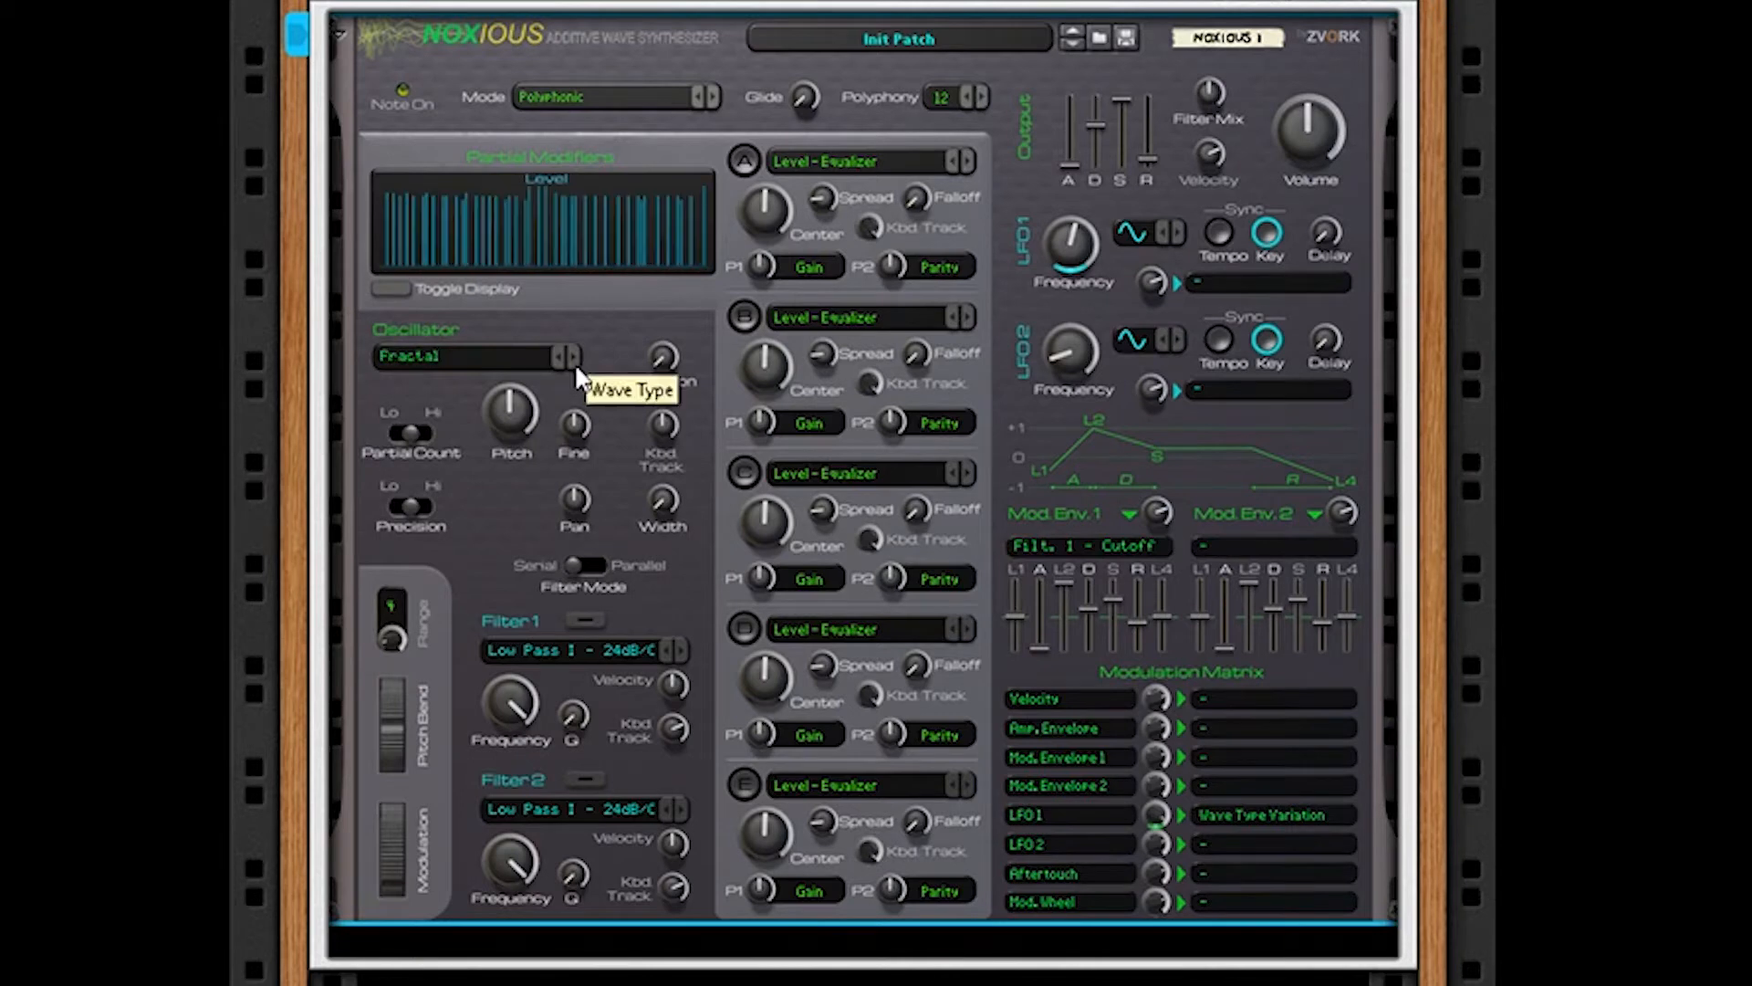
left_click(576, 365)
left_click(575, 365)
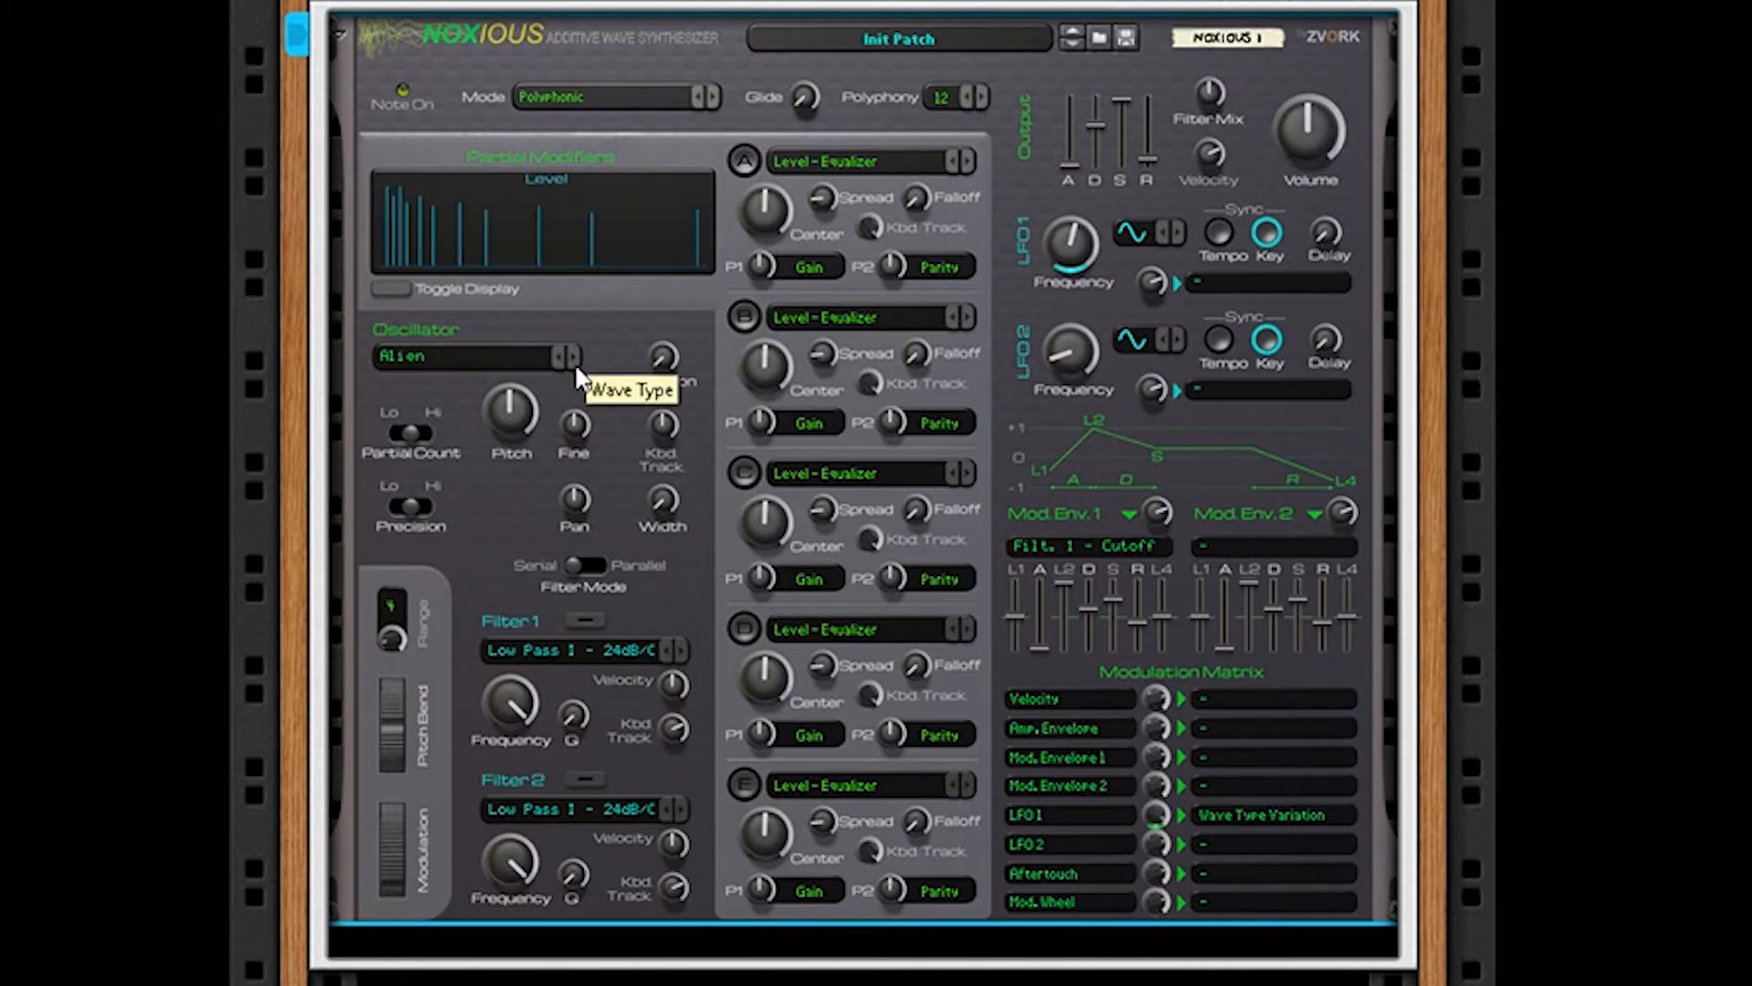
left_click(575, 365)
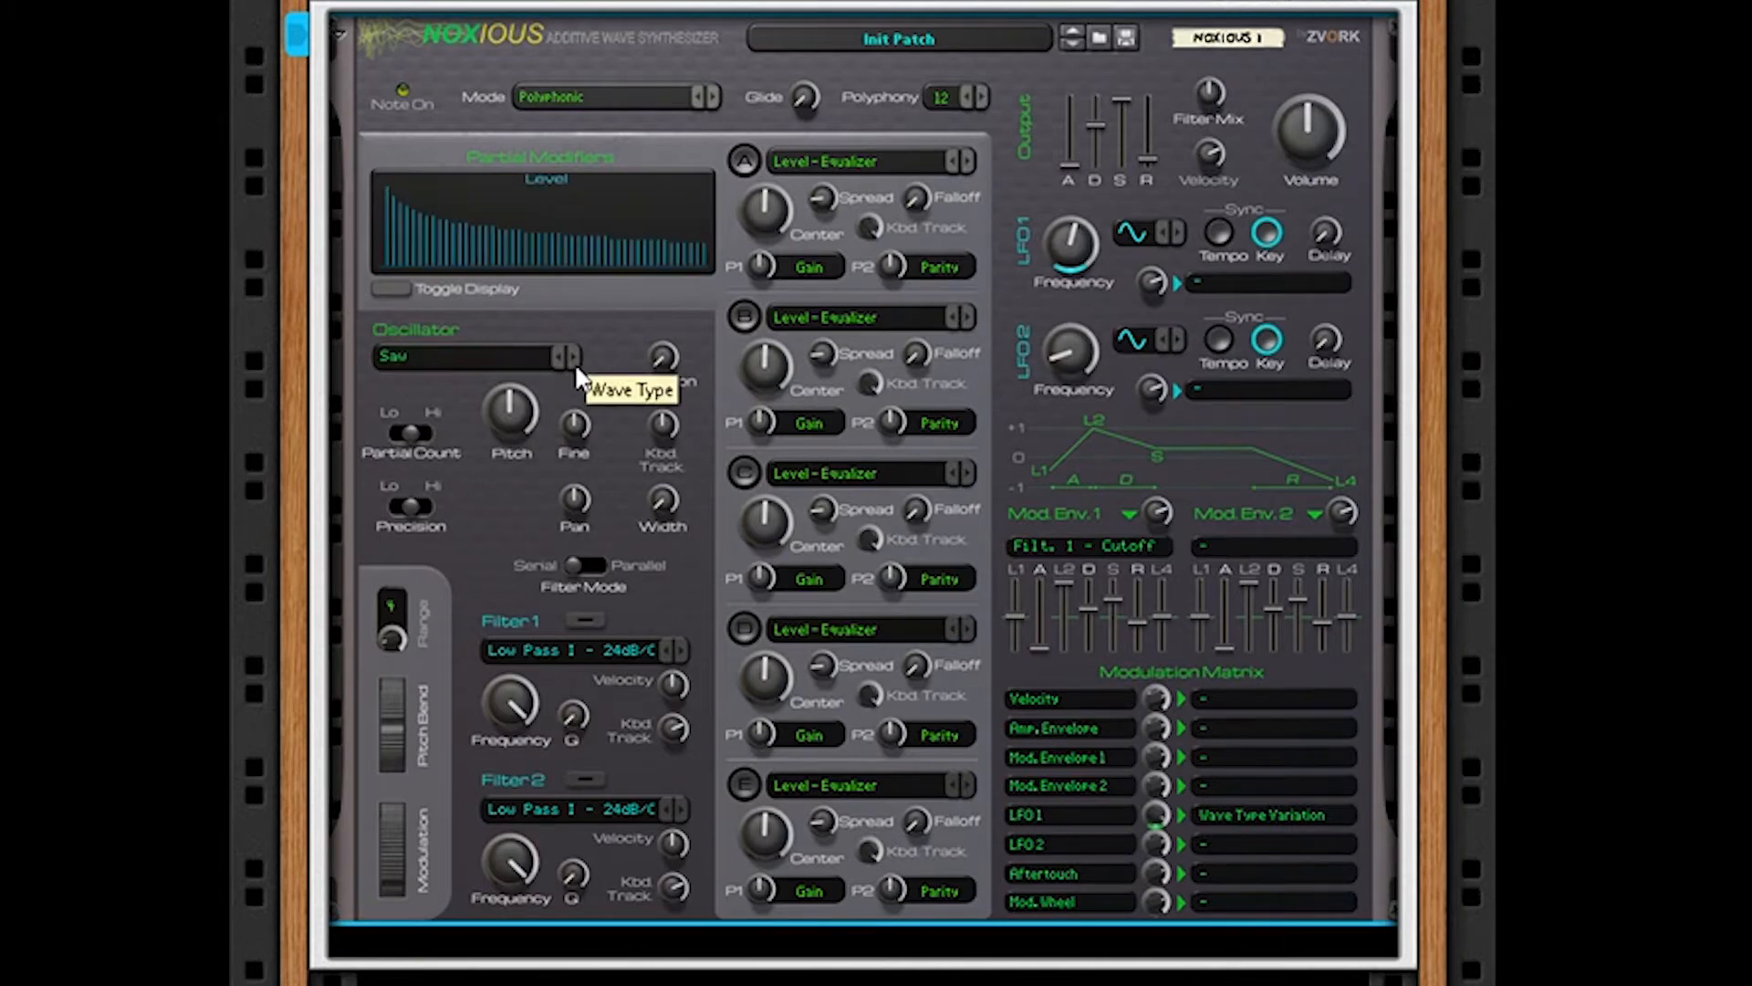
left_click(576, 365)
left_click(576, 365)
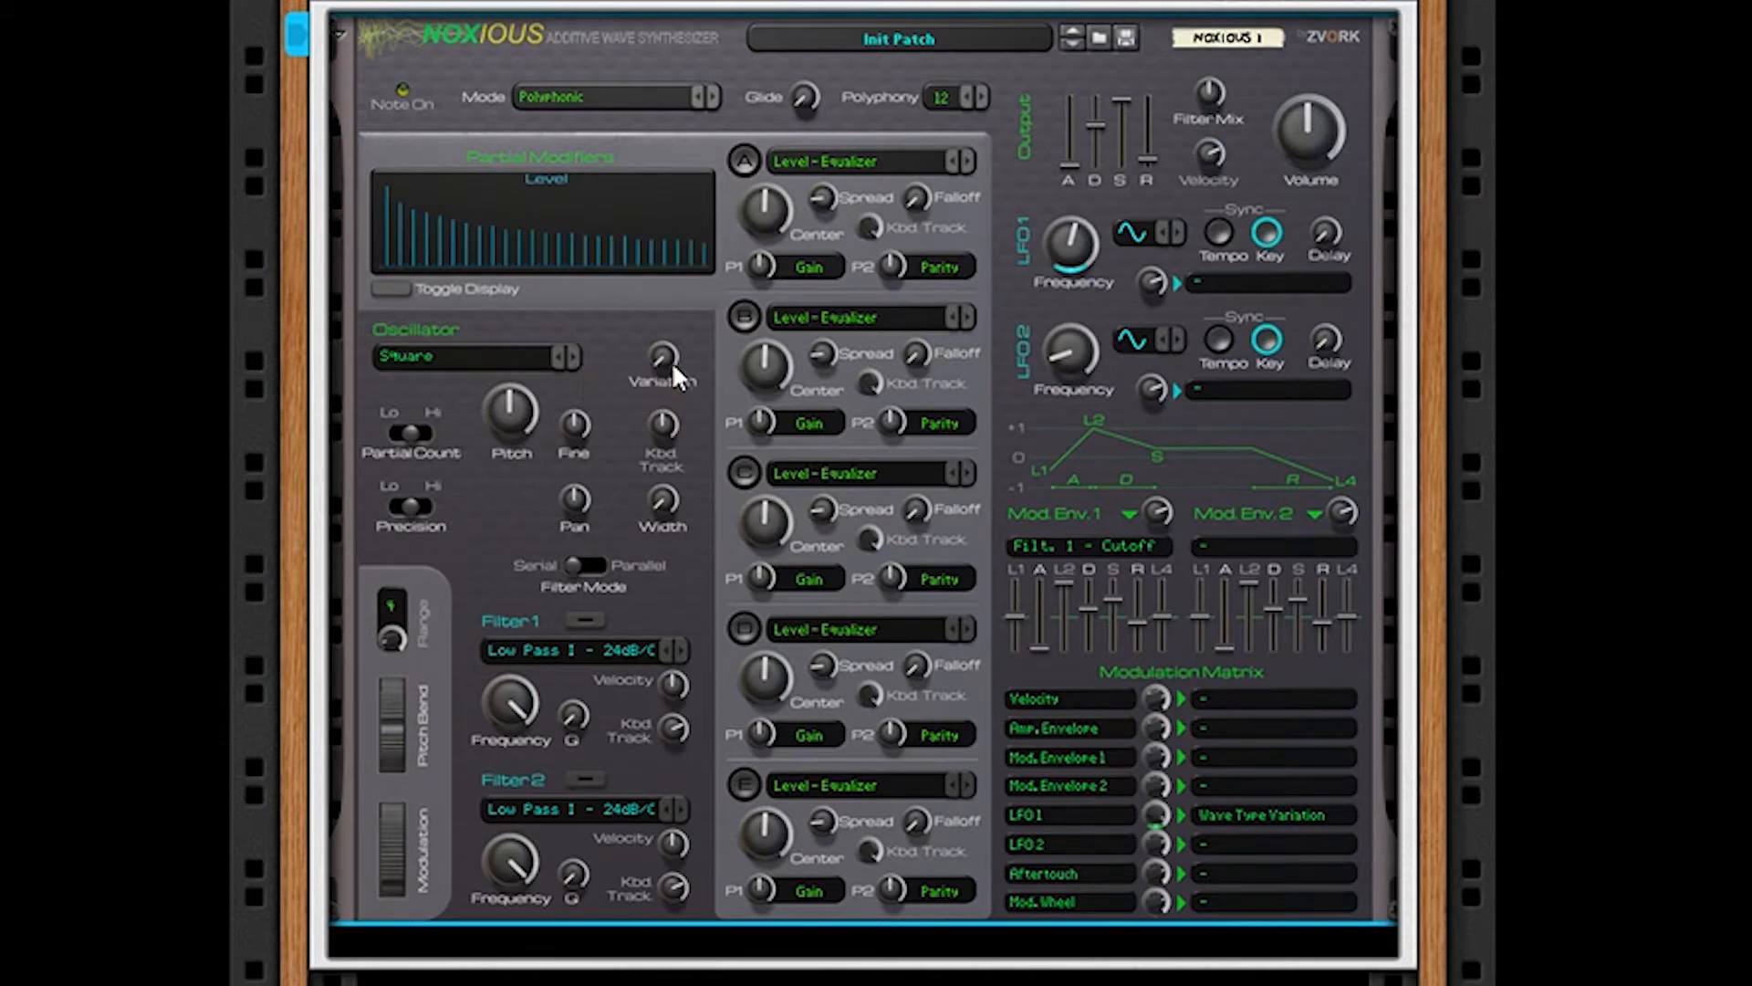
Step: Raise Variation to 43 on the Chorus Saw wave and step through Chorus Square and Pulse 1/10 to Pulse 3/10
left_click(561, 354)
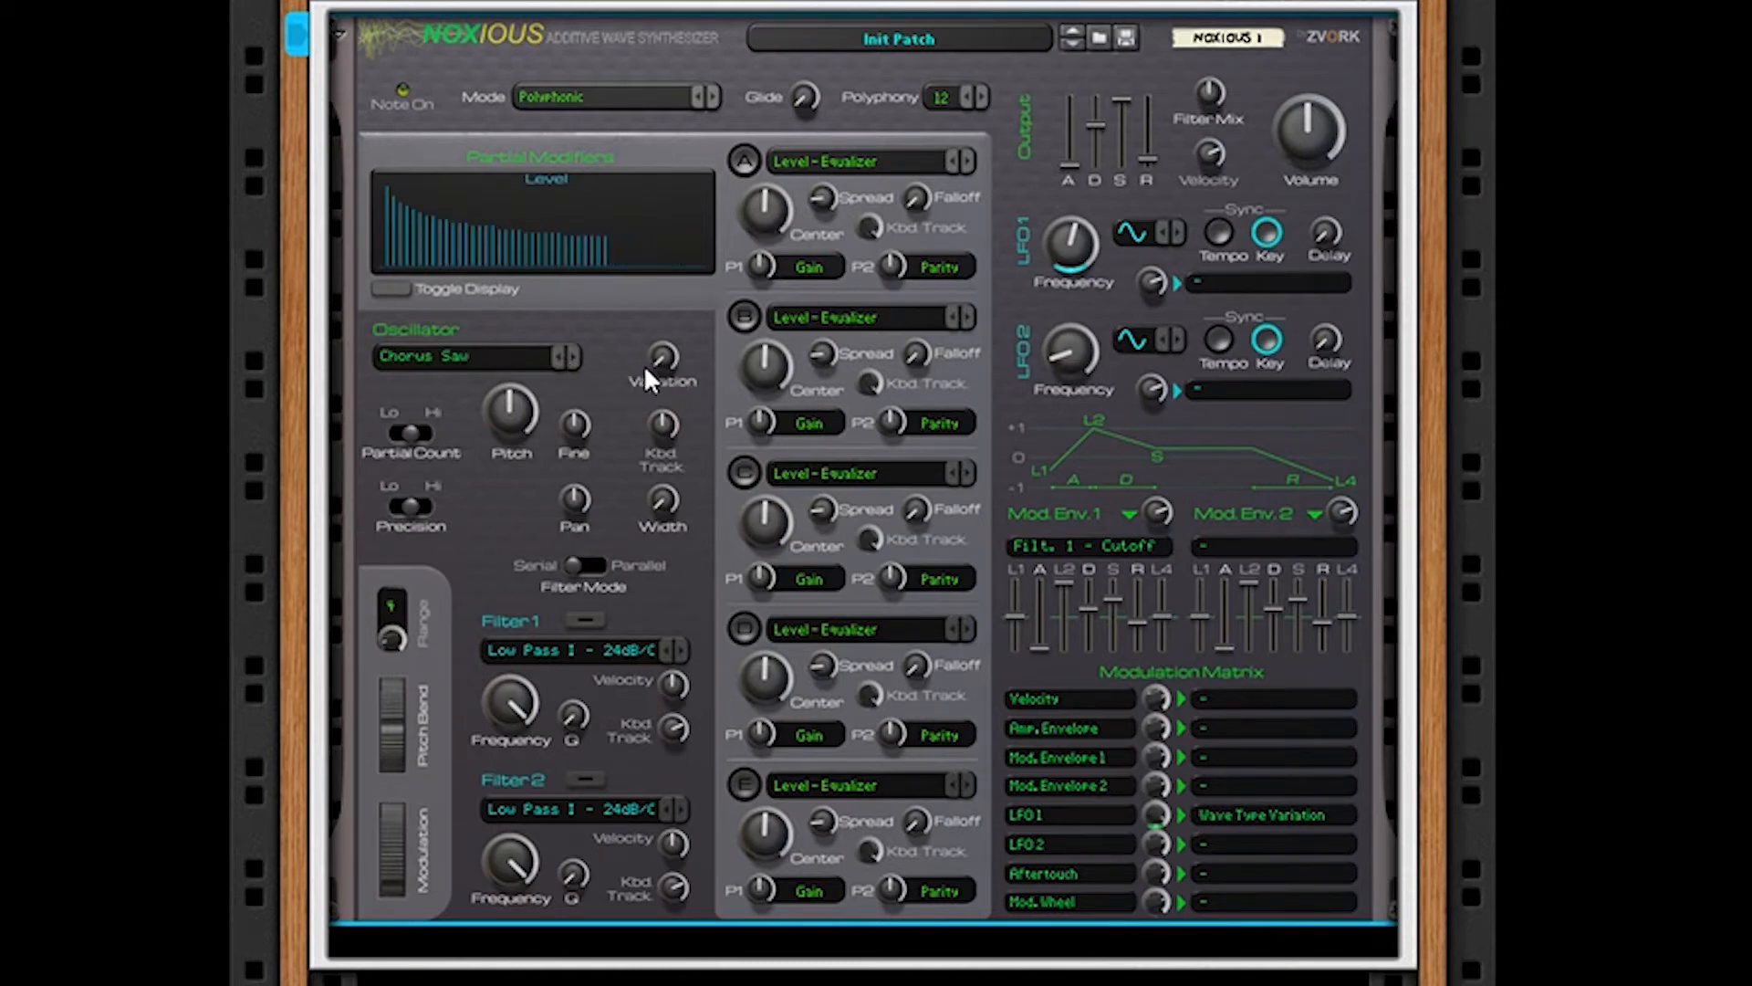
left_click_drag(661, 345, 639, 197)
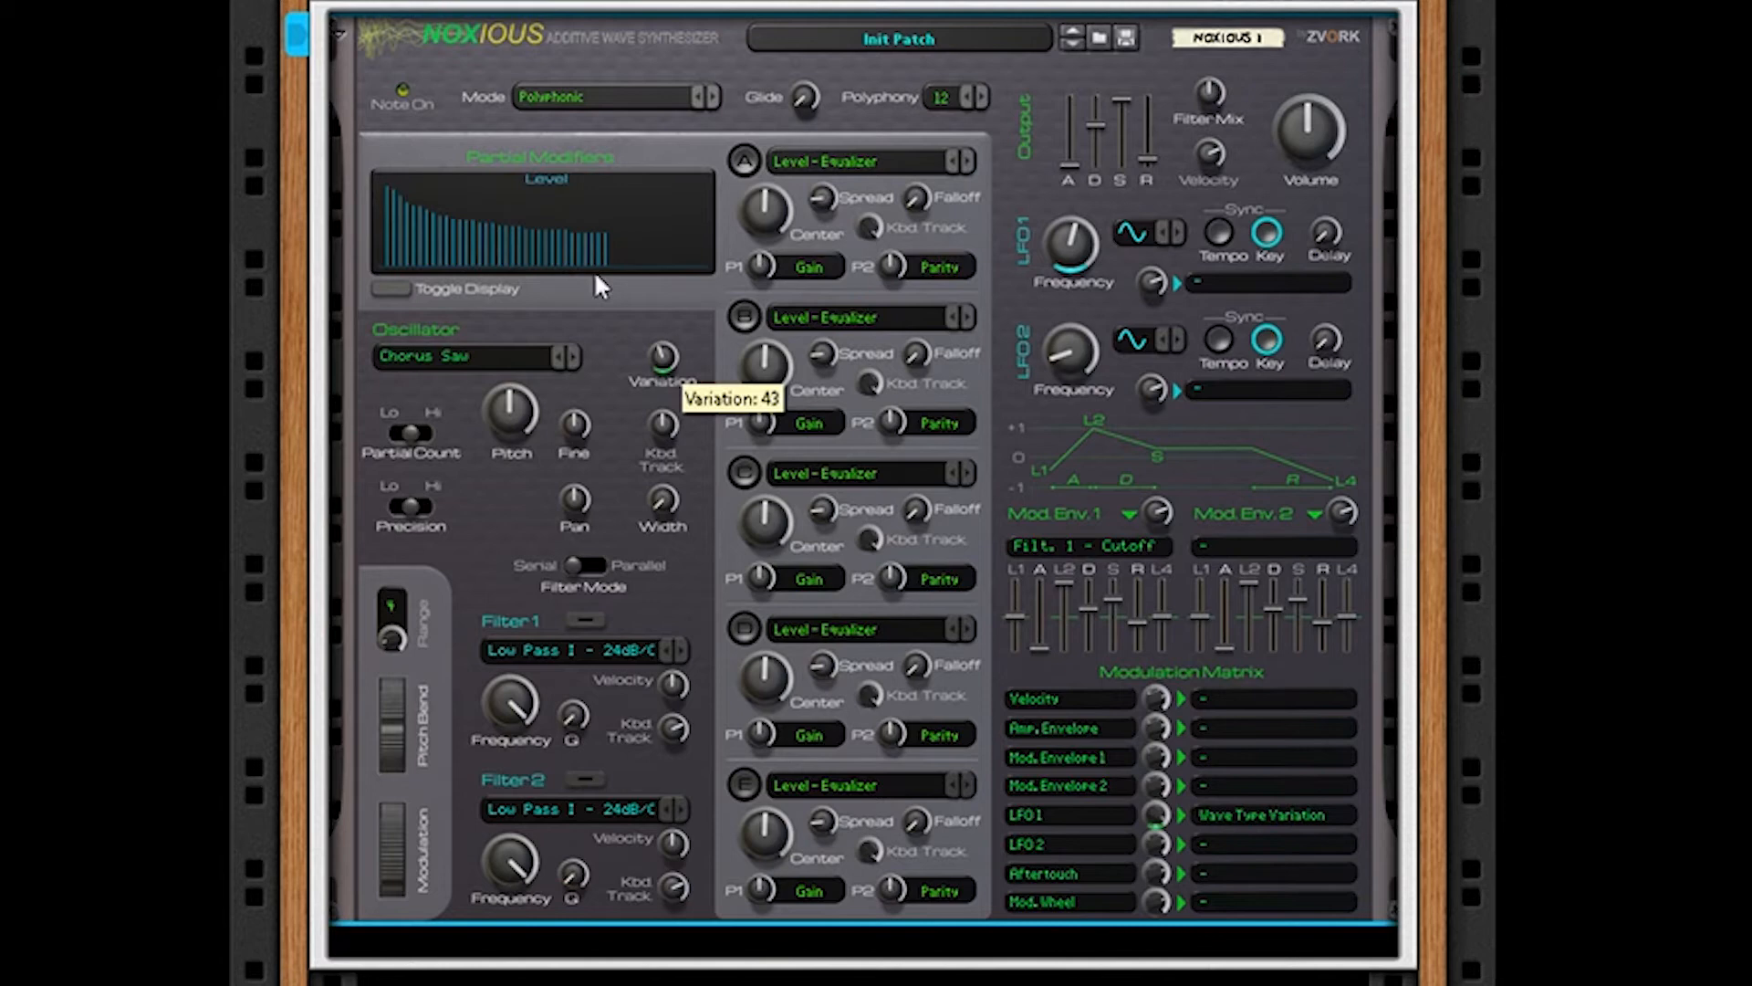
left_click(577, 358)
left_click(576, 358)
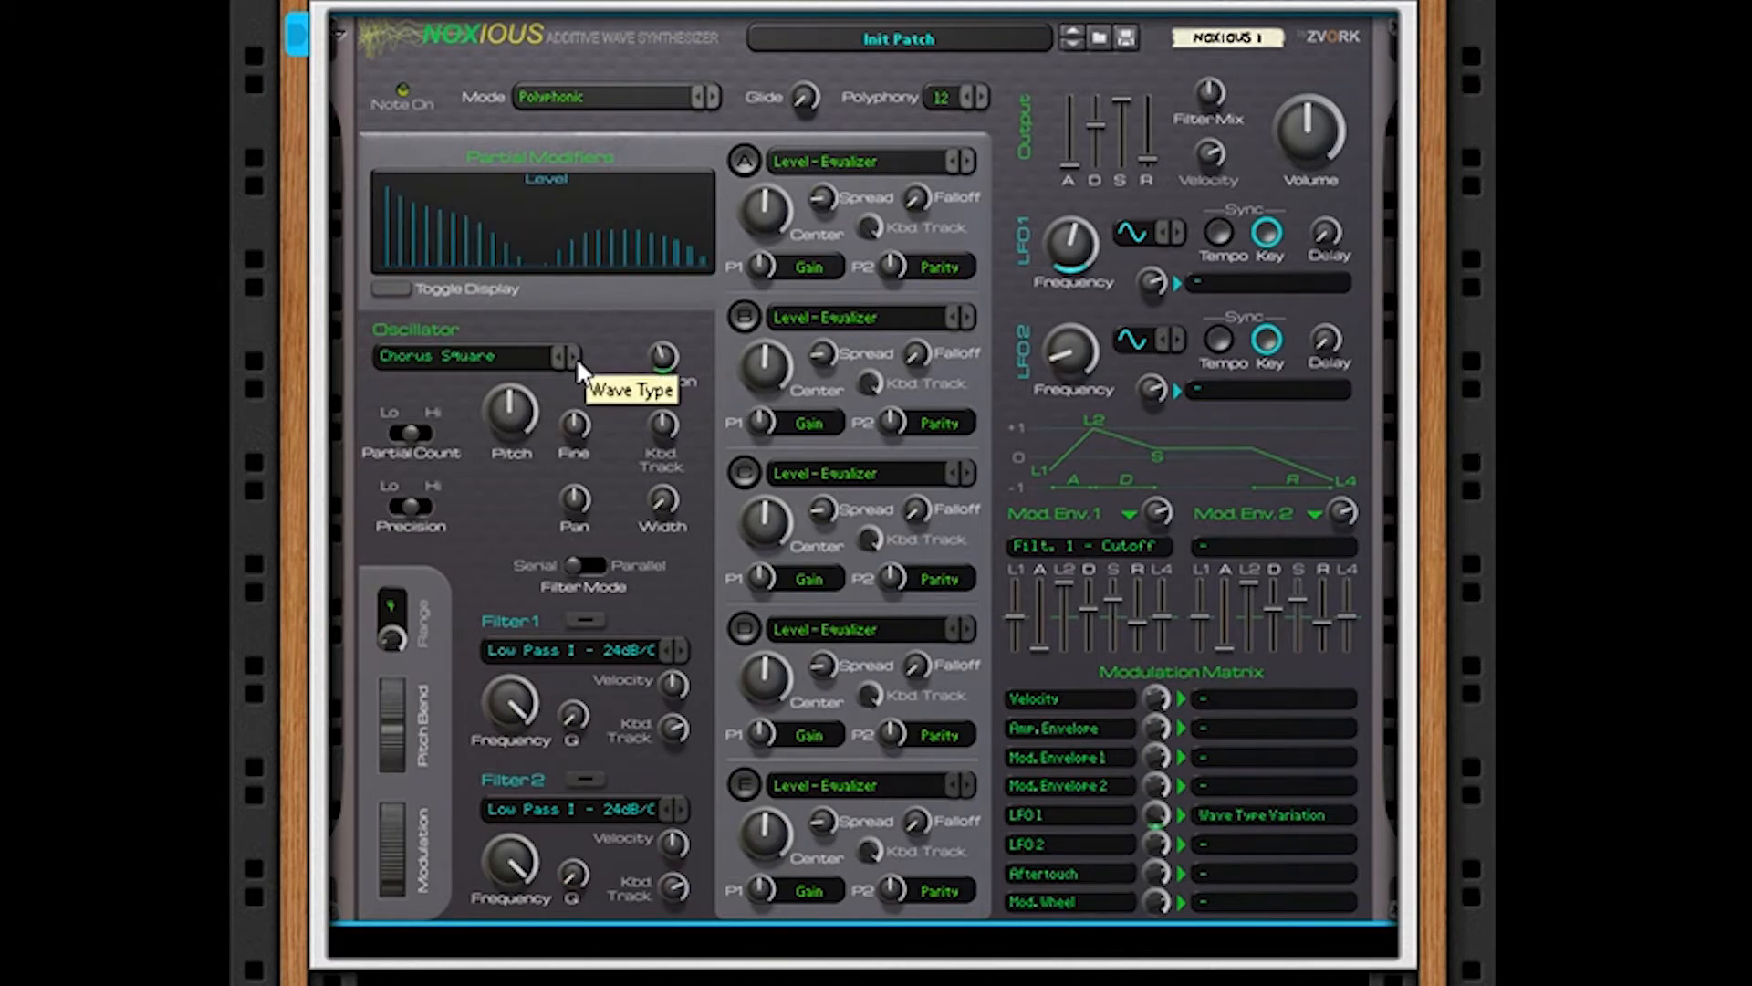
left_click(575, 358)
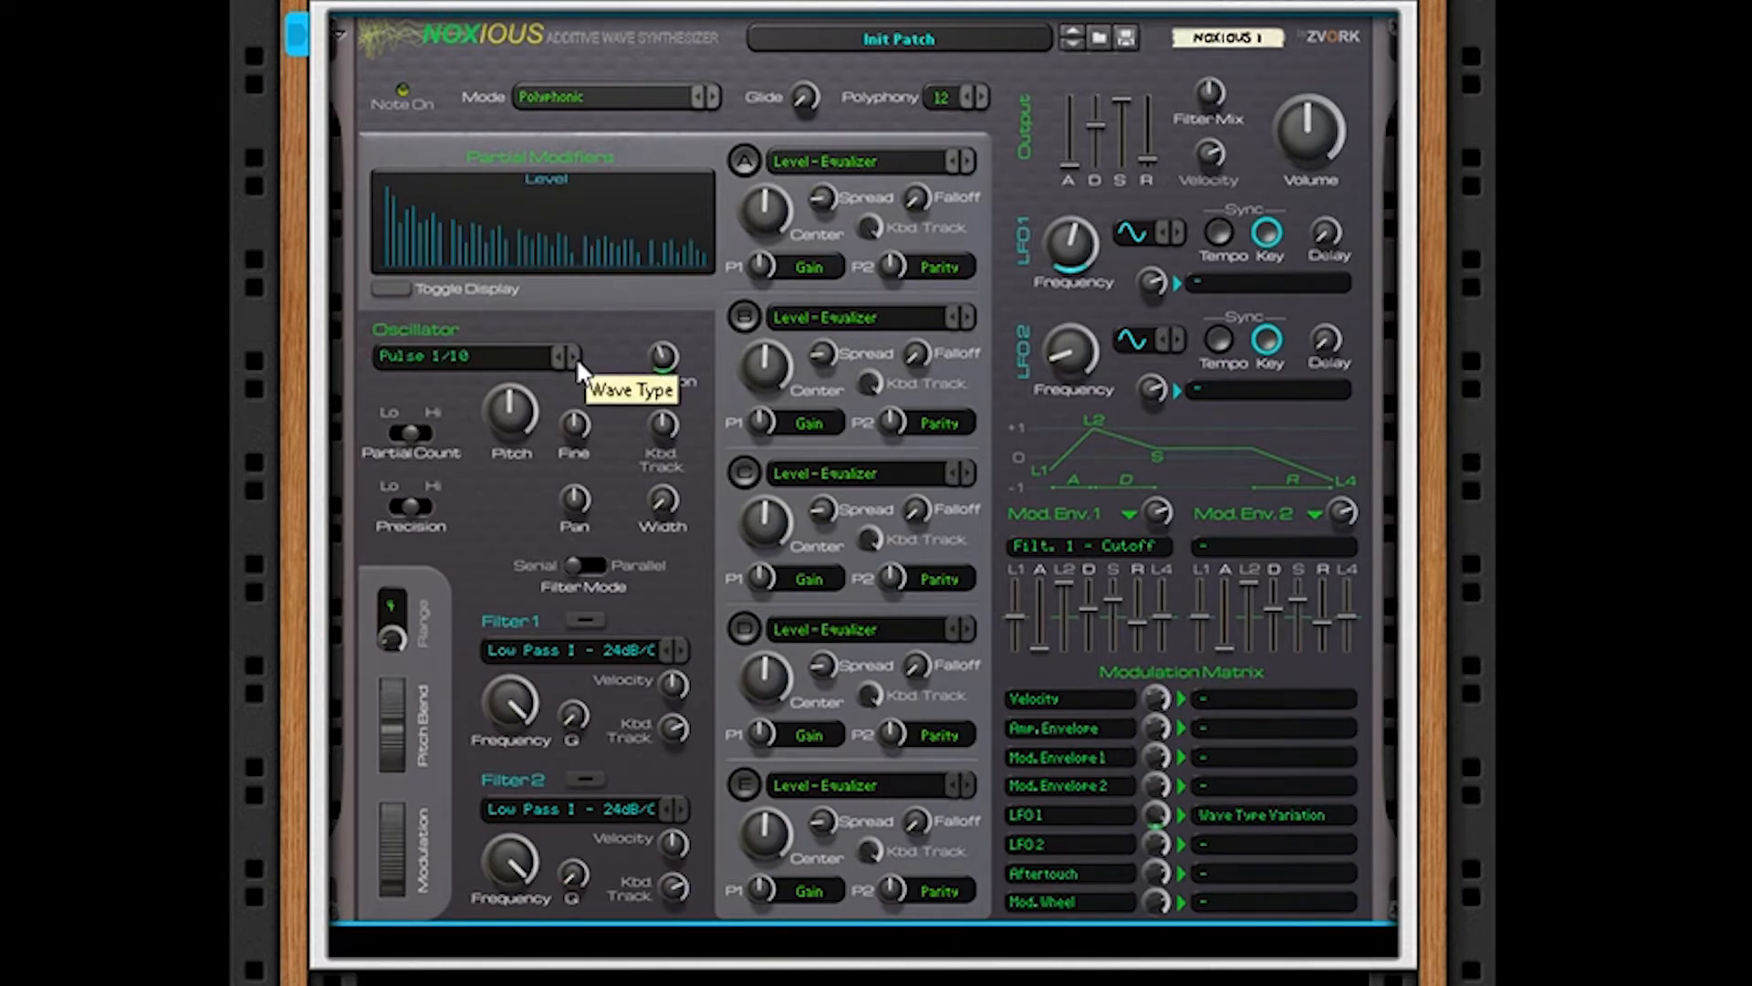
left_click(575, 358)
left_click(575, 357)
Step: Lower the oscillator's Pitch and try different Variation amounts on the Pulse 3/10 and Triangle waves
left_click_drag(507, 429, 524, 522)
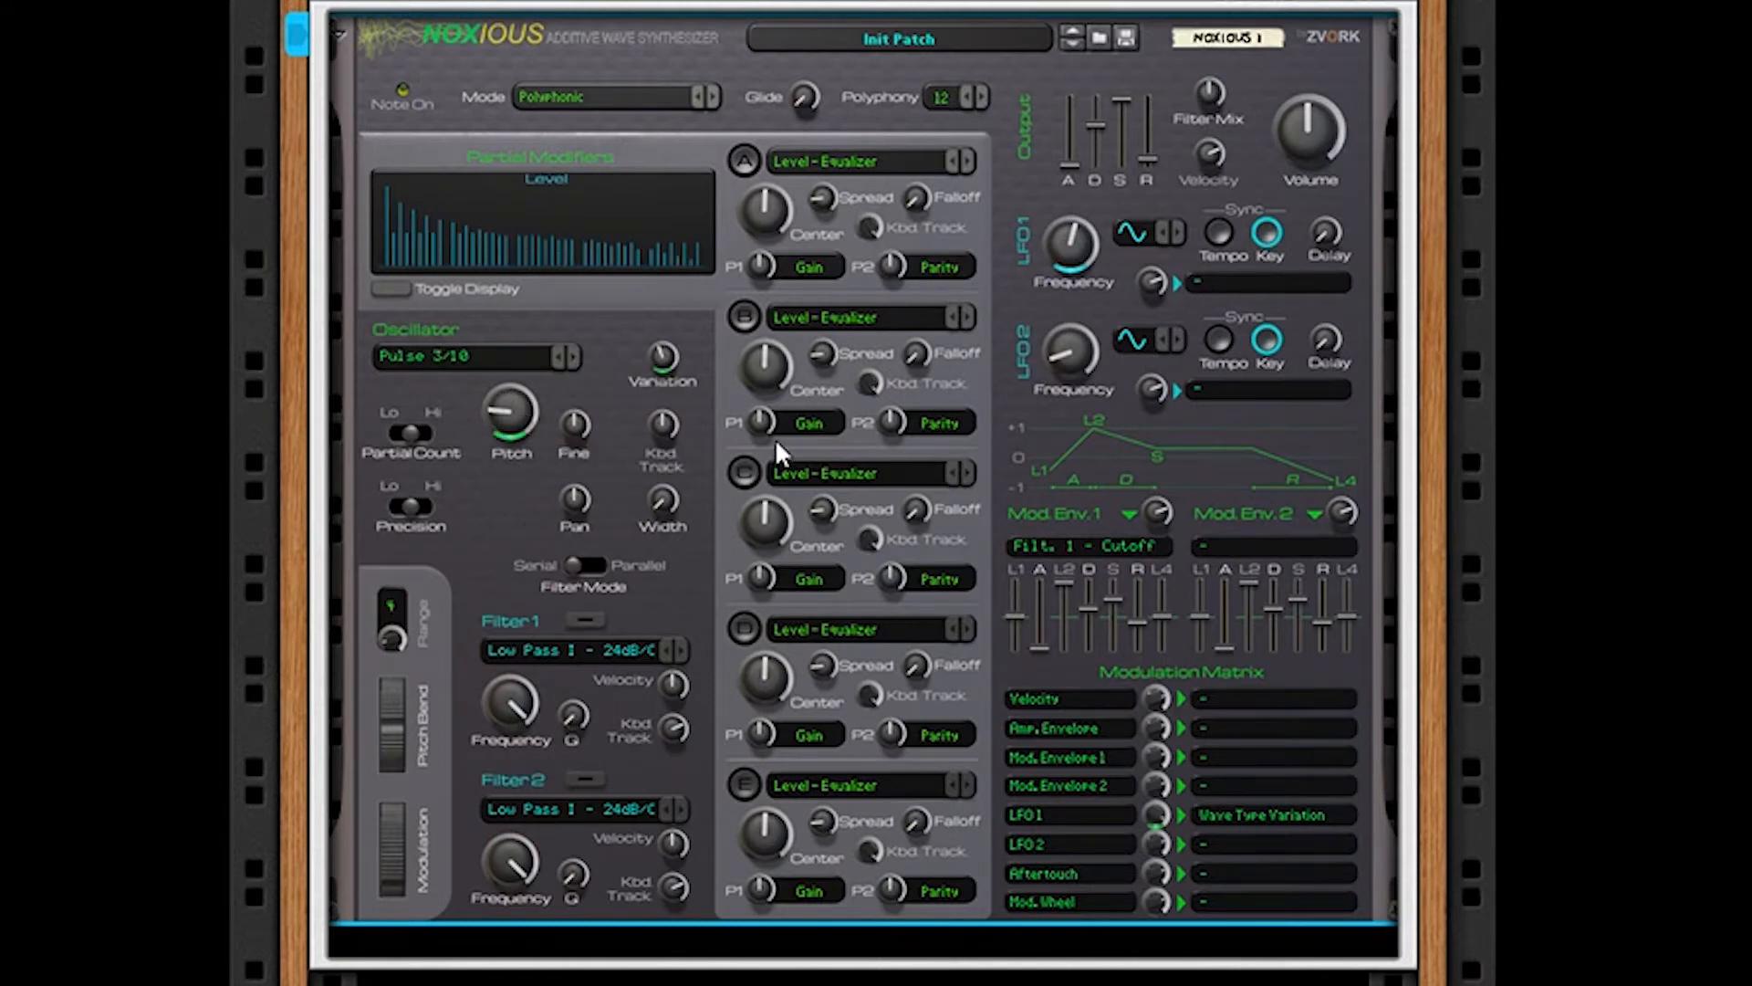
left_click_drag(664, 351, 655, 247)
left_click(574, 356)
left_click(574, 357)
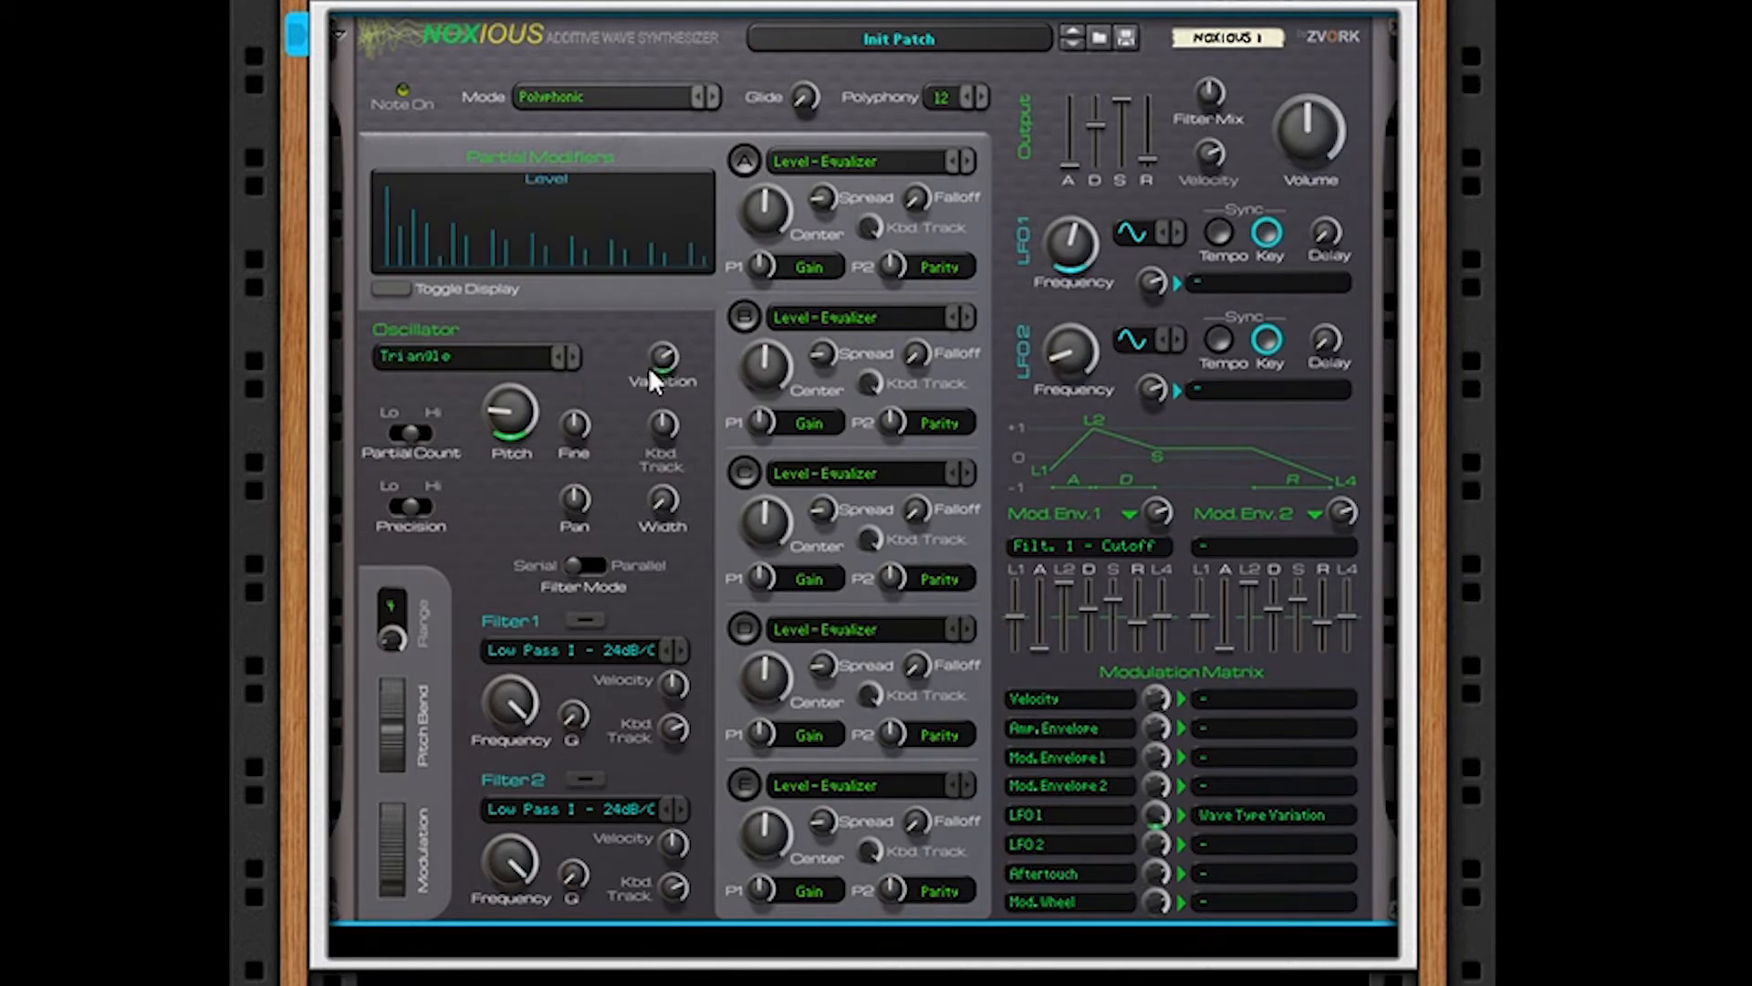
mouse_move(663, 363)
left_click_drag(660, 354, 648, 309)
Step: Set the LFO 1 frequency to 2.59 Hz and increase the LFO 1 delay
mouse_move(1086, 223)
left_click_drag(1085, 215, 1082, 187)
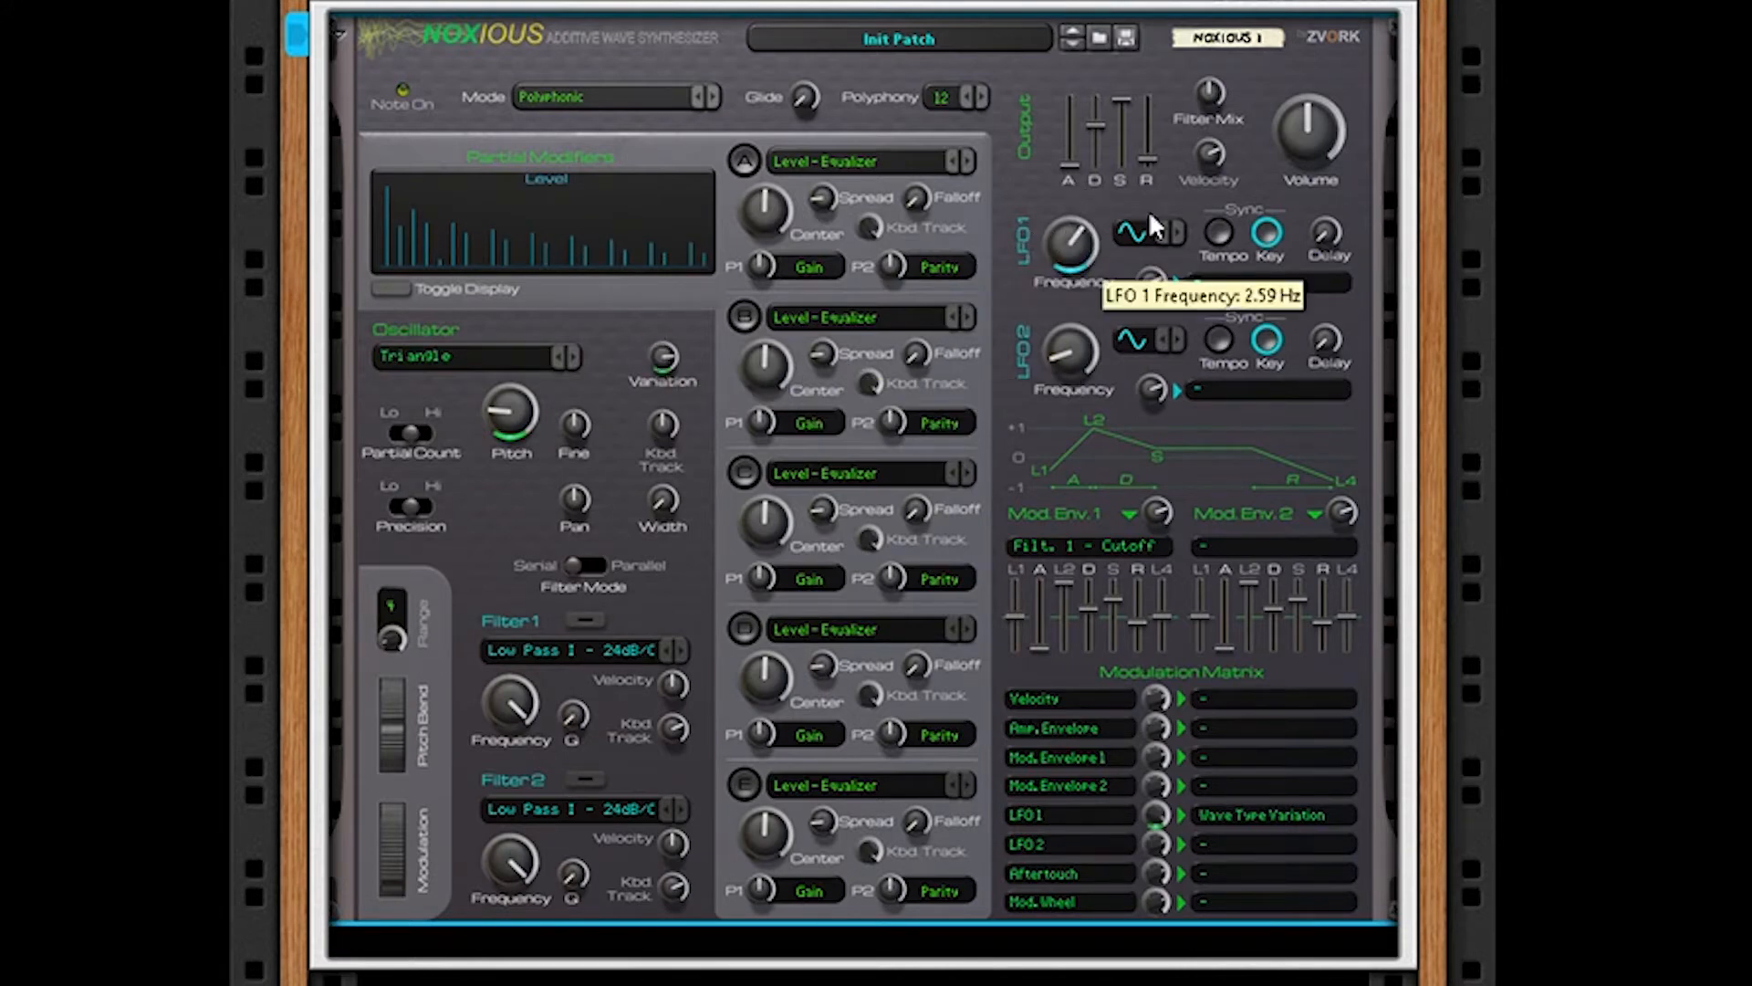
left_click_drag(1329, 234, 1319, 54)
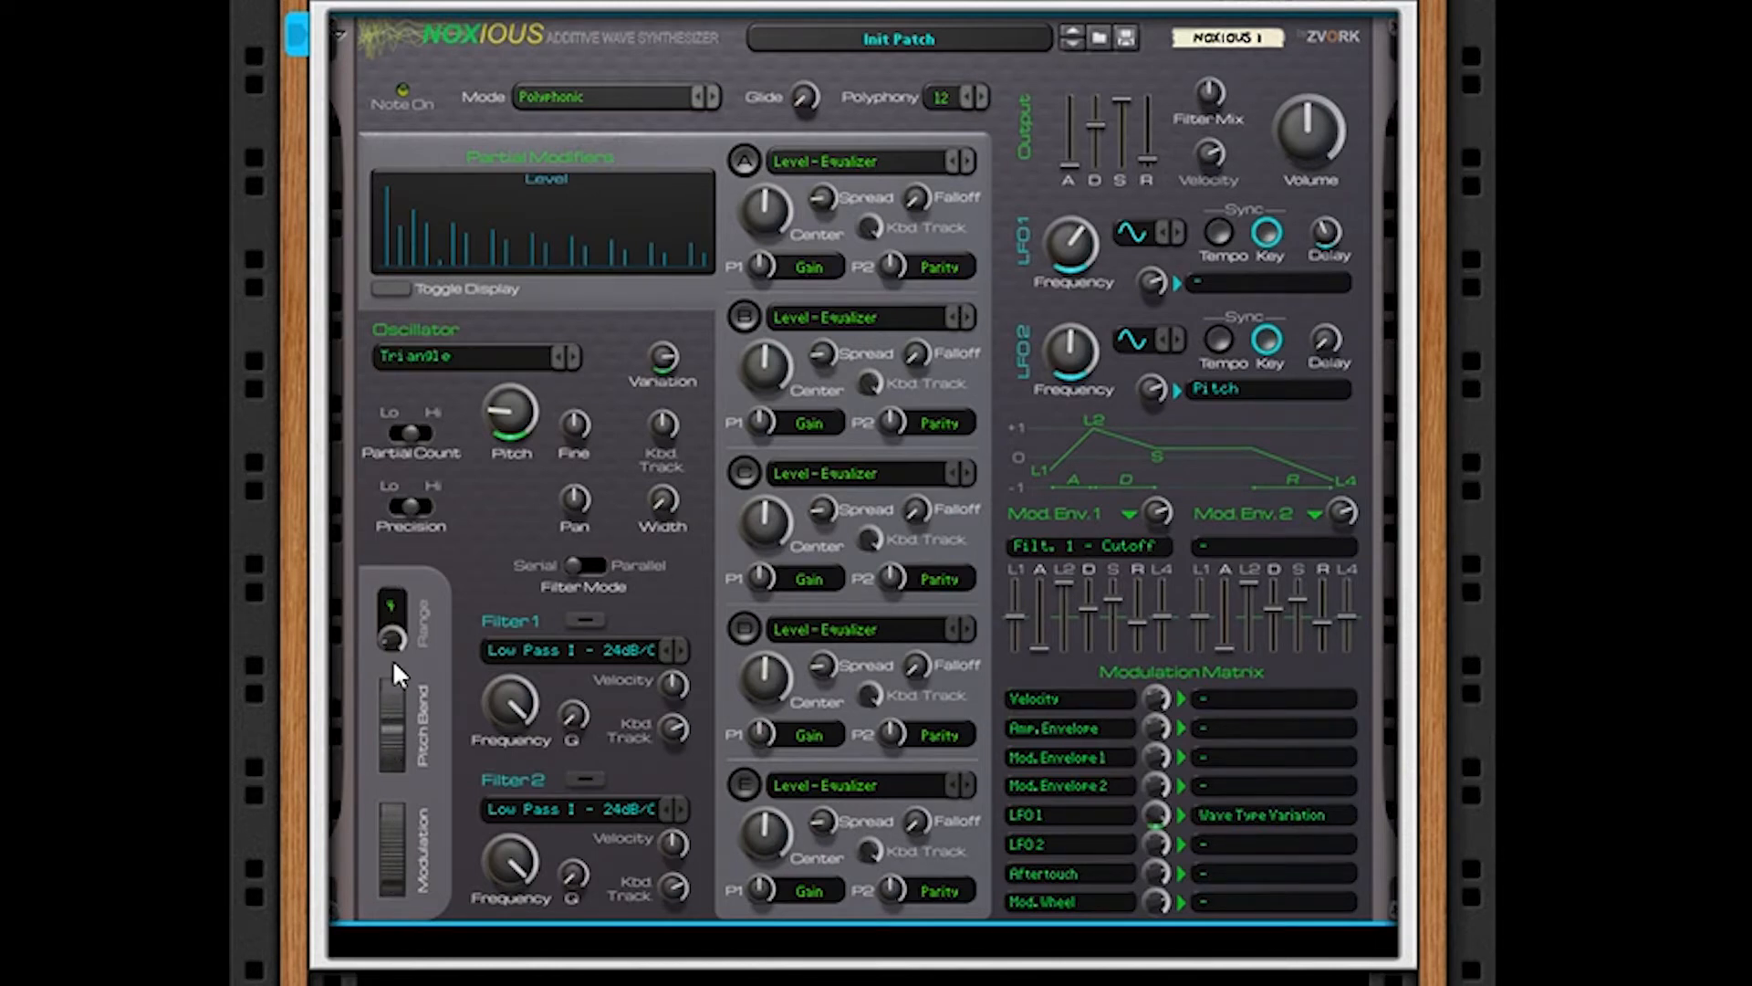
Step: Adjust the Pitch Bend range
left_click_drag(391, 631, 375, 758)
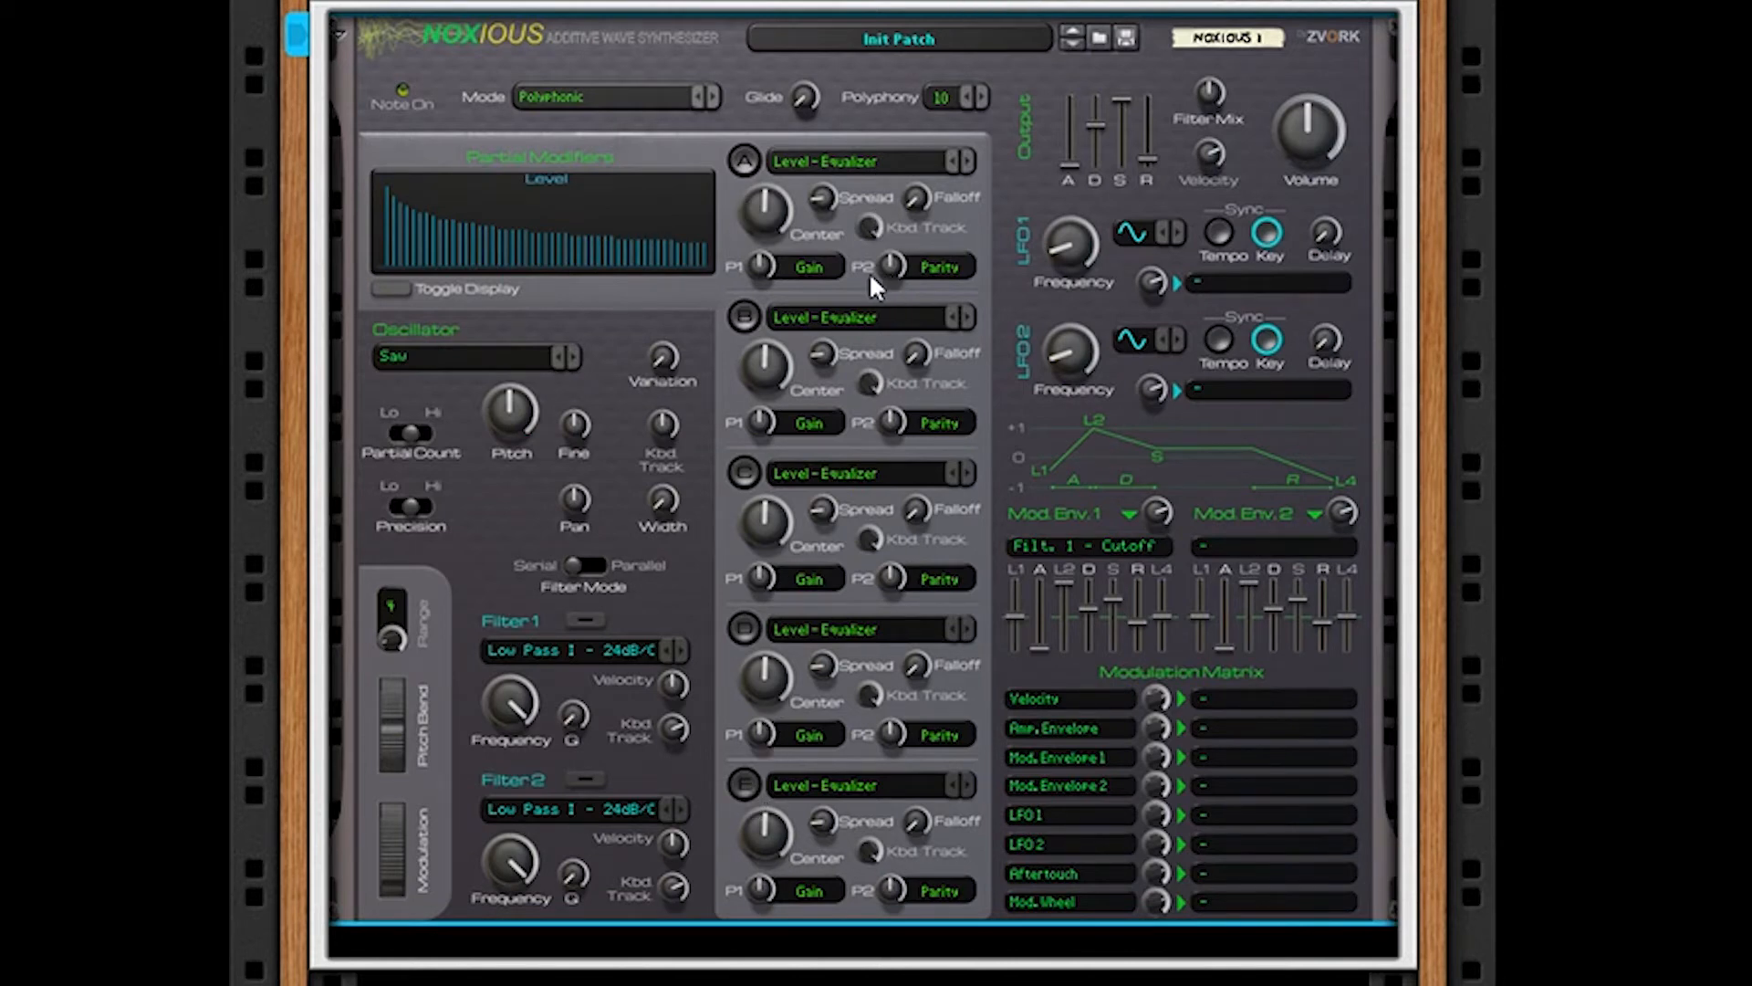
Step: Examine the list of types for Partial Modifier A and step its type through to Pitch - Noise
left_click(883, 163)
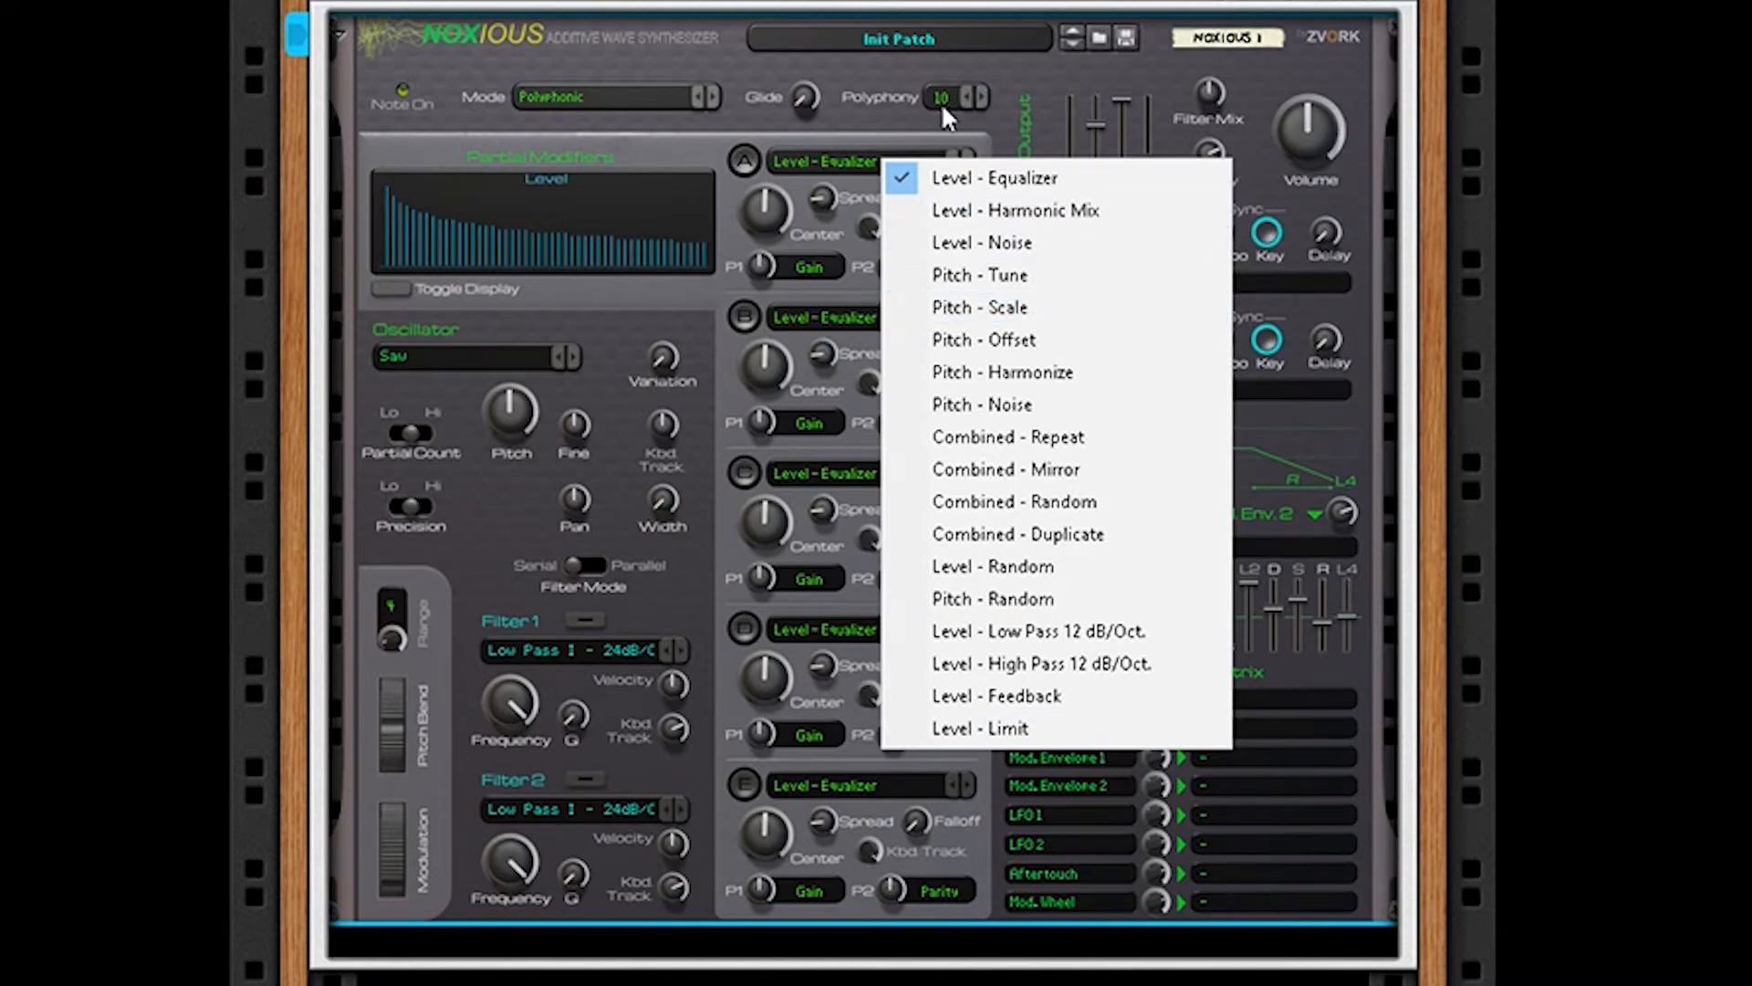
left_click(807, 146)
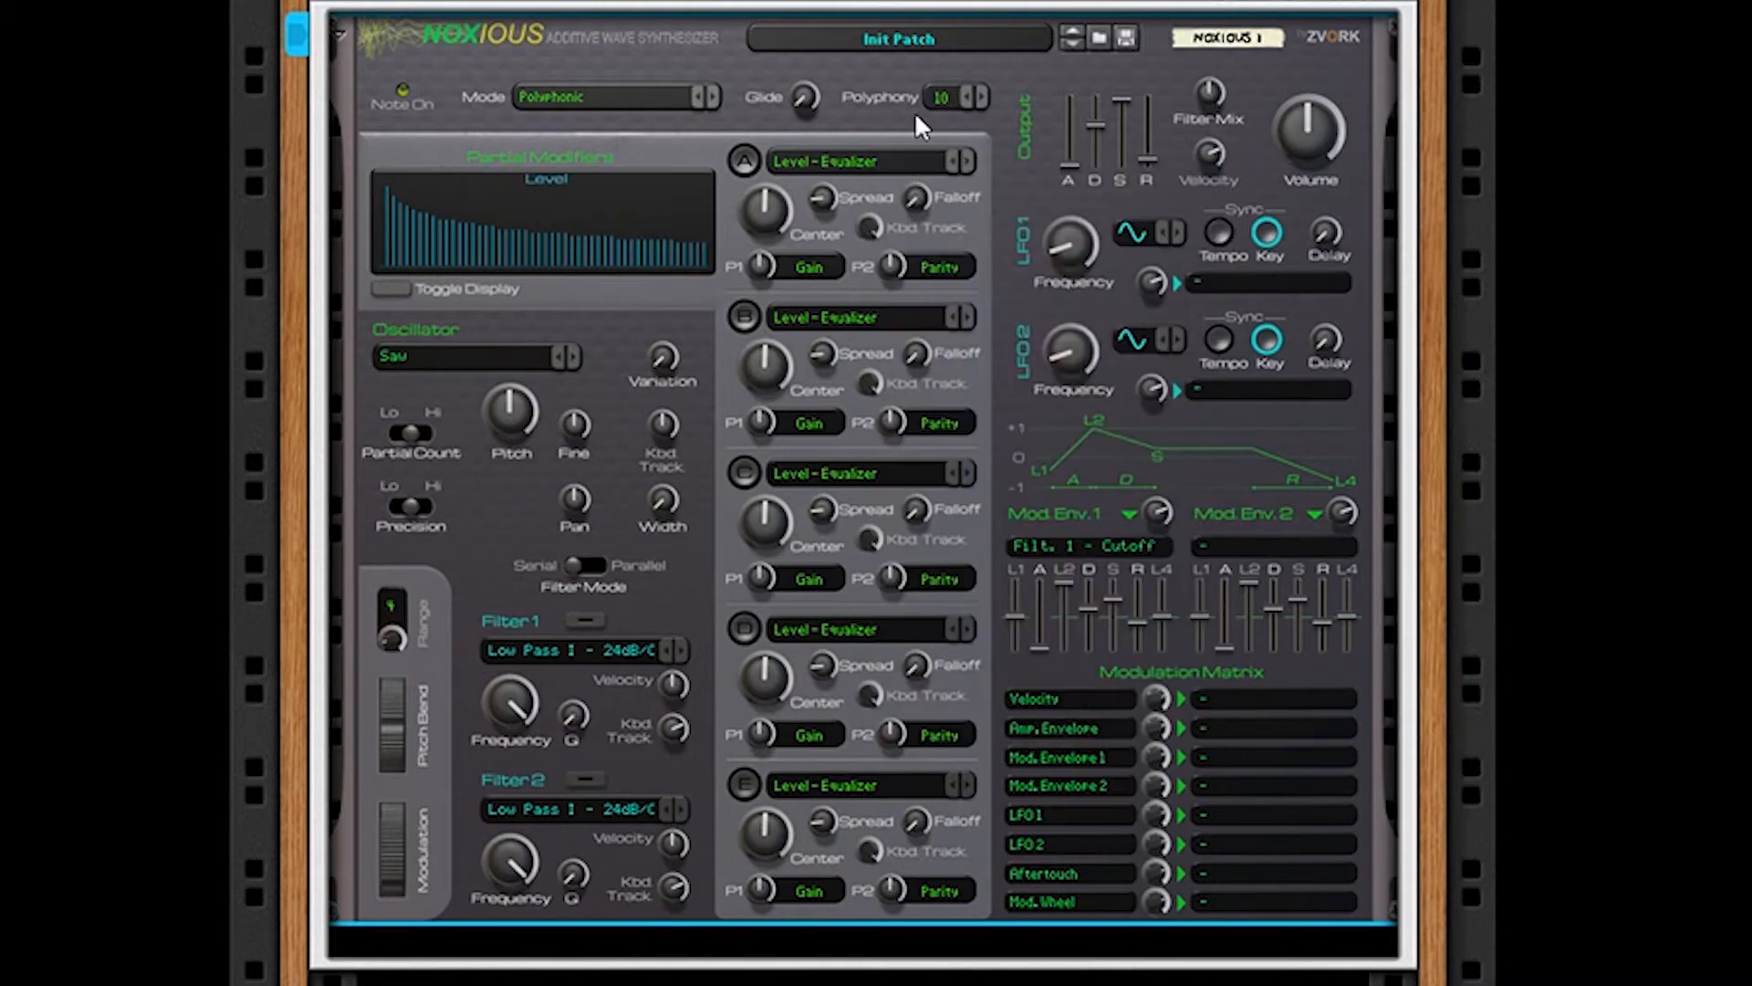
left_click(965, 161)
left_click(966, 160)
left_click(965, 156)
left_click(965, 159)
left_click(961, 155)
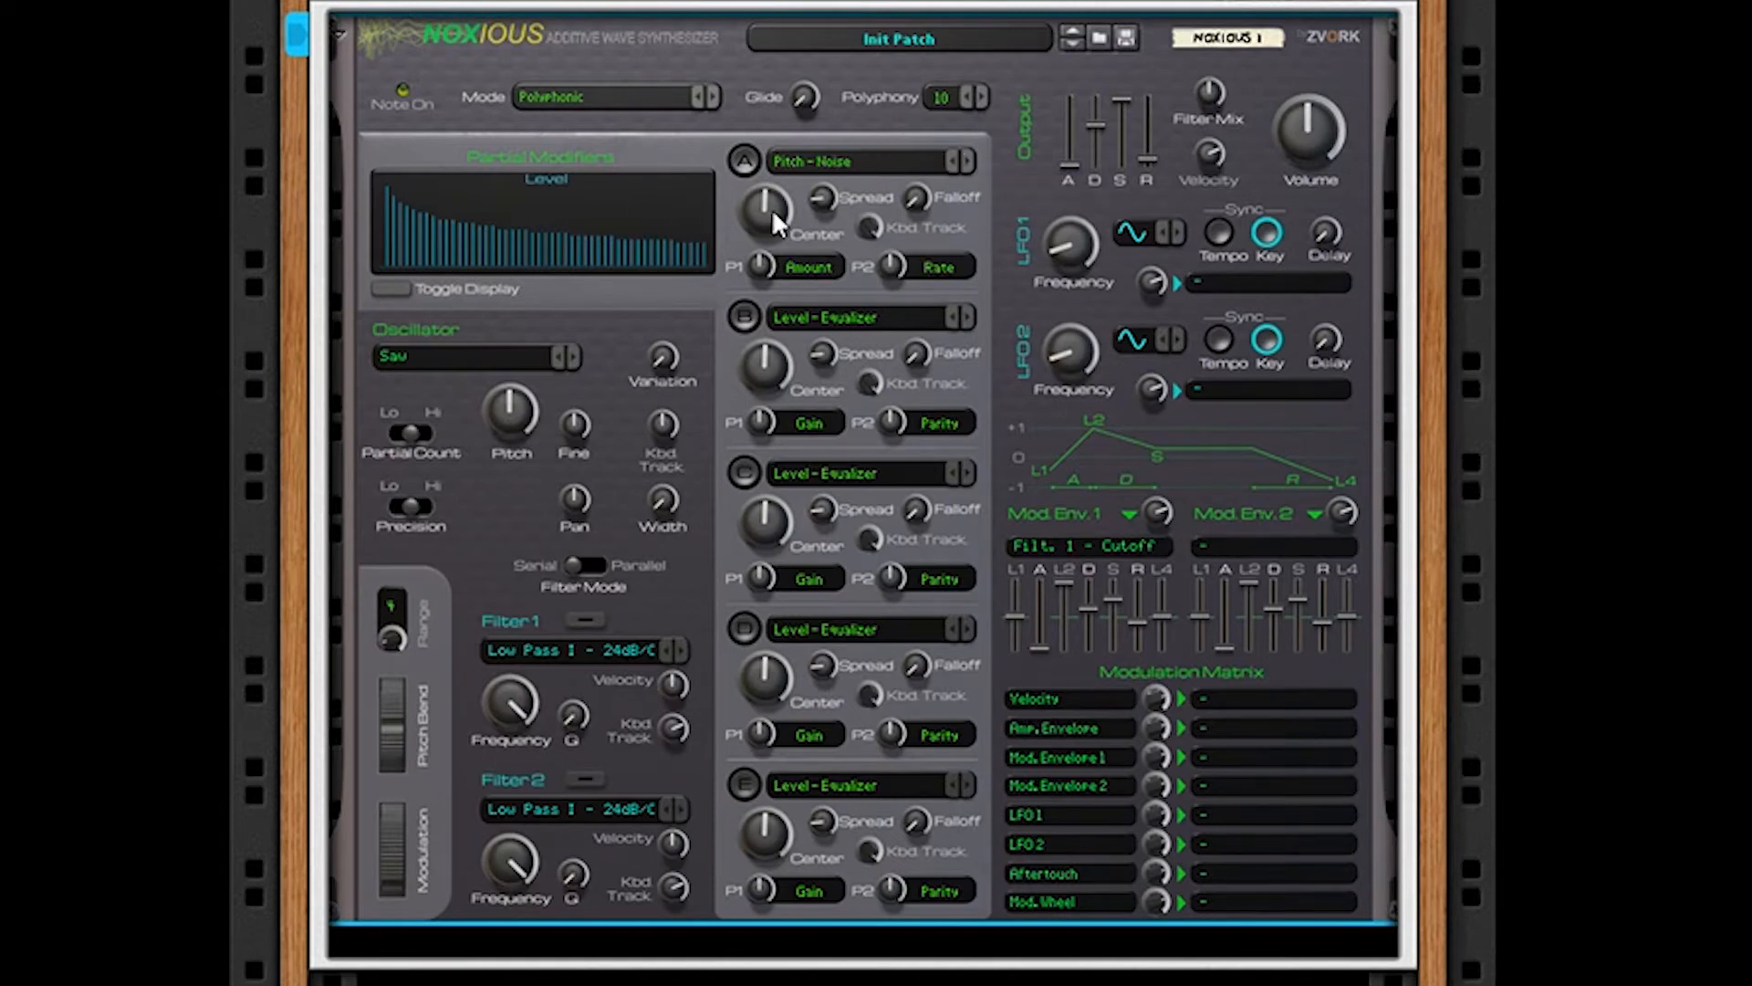
Step: Reset the synthesizer to its initial settings so Partial Modifier A is back on Level - Equalizer
mouse_move(770, 208)
right_click(715, 365)
left_click(800, 697)
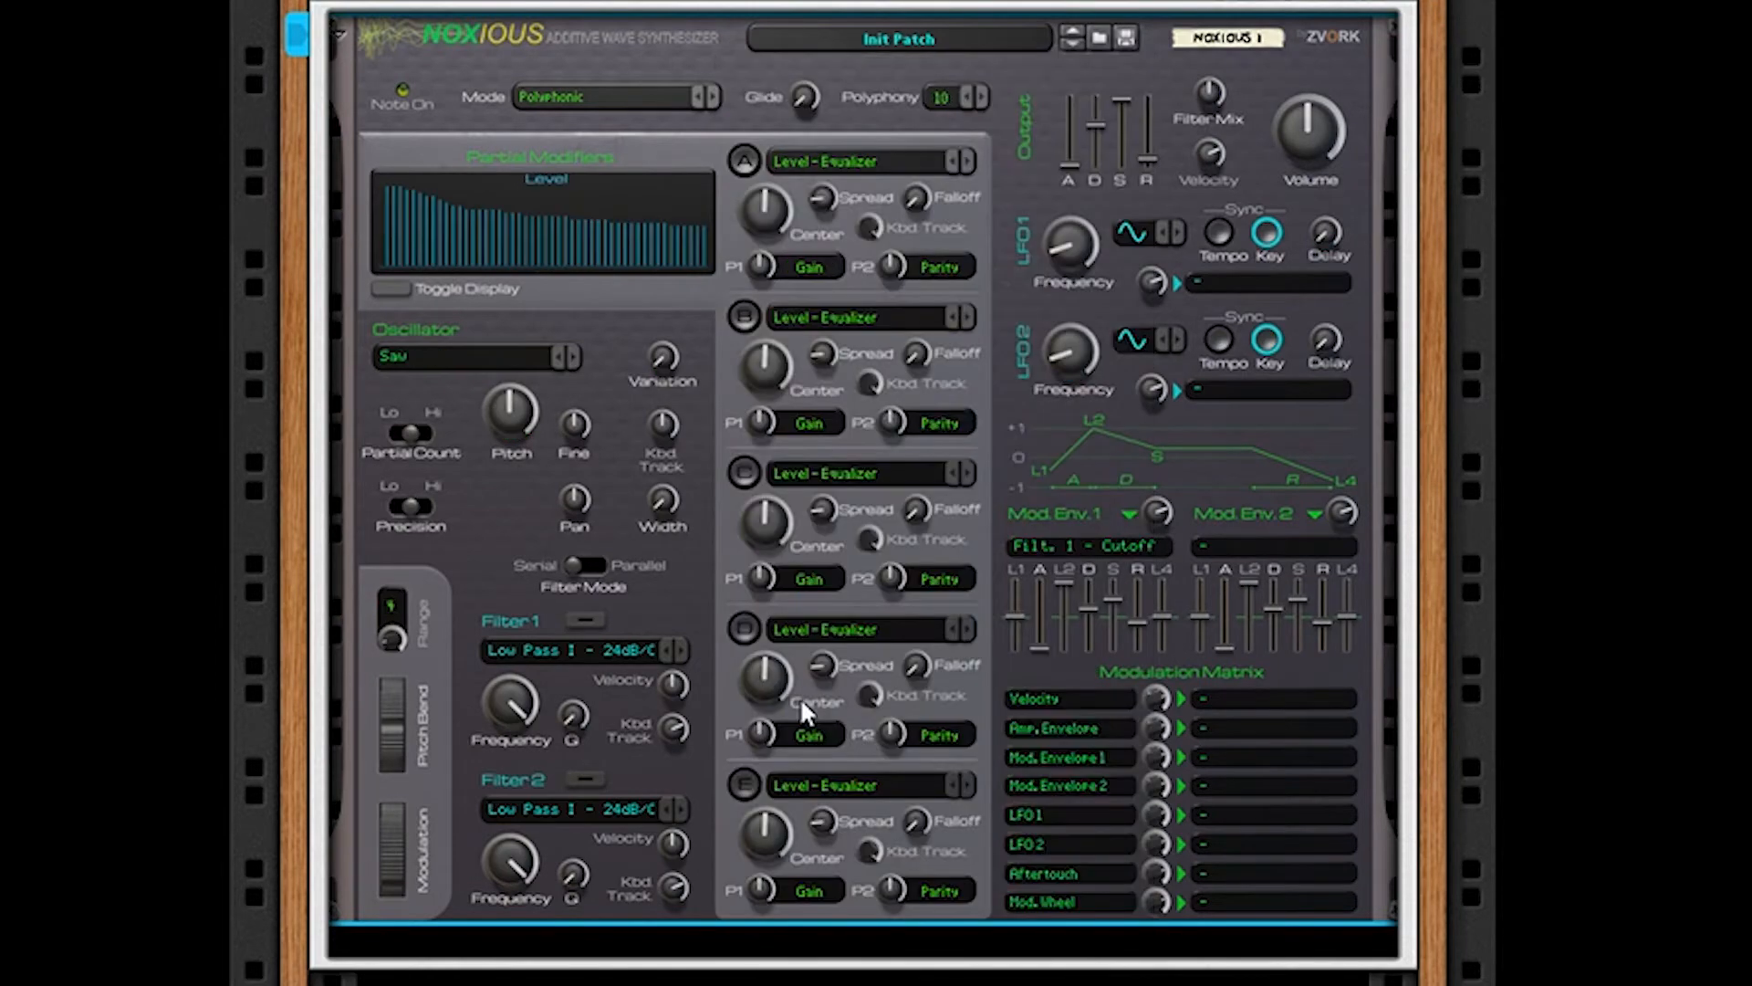
Step: Enable Partial Modifier A and sweep its Center with the Level - Equalizer type, then with Level - Harmonic Mix
left_click(745, 161)
left_click_drag(765, 210, 814, 92)
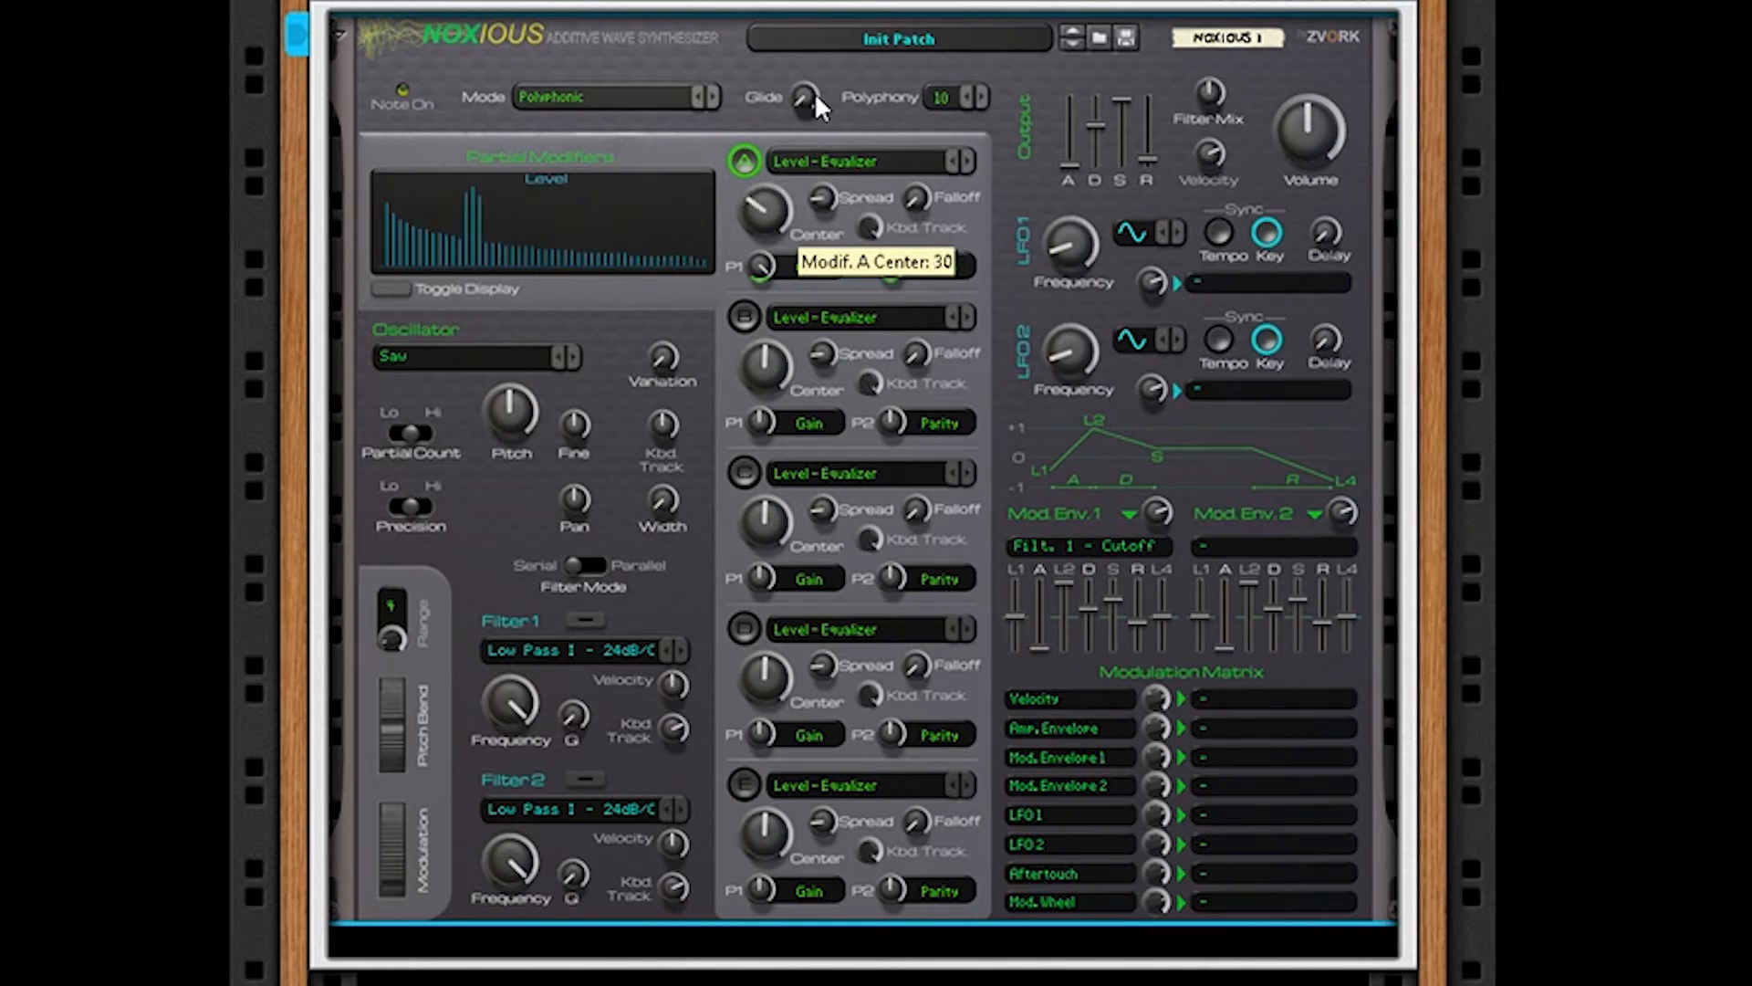
left_click(968, 161)
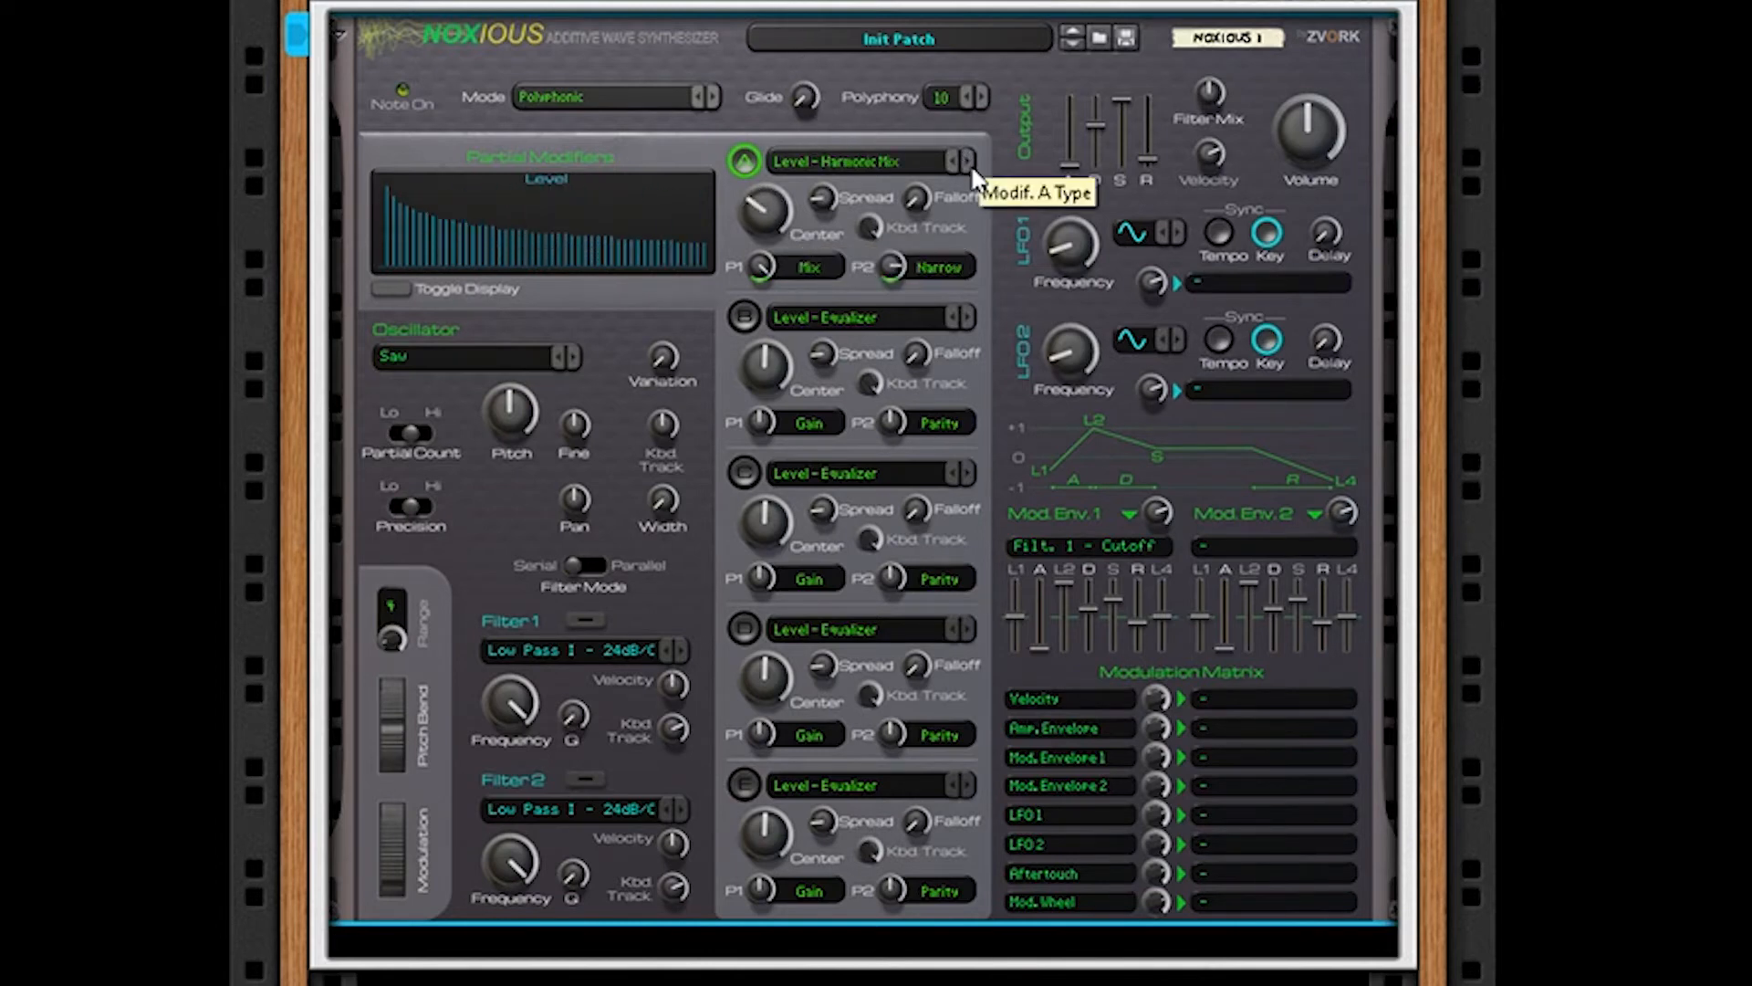
left_click_drag(765, 210, 823, 128)
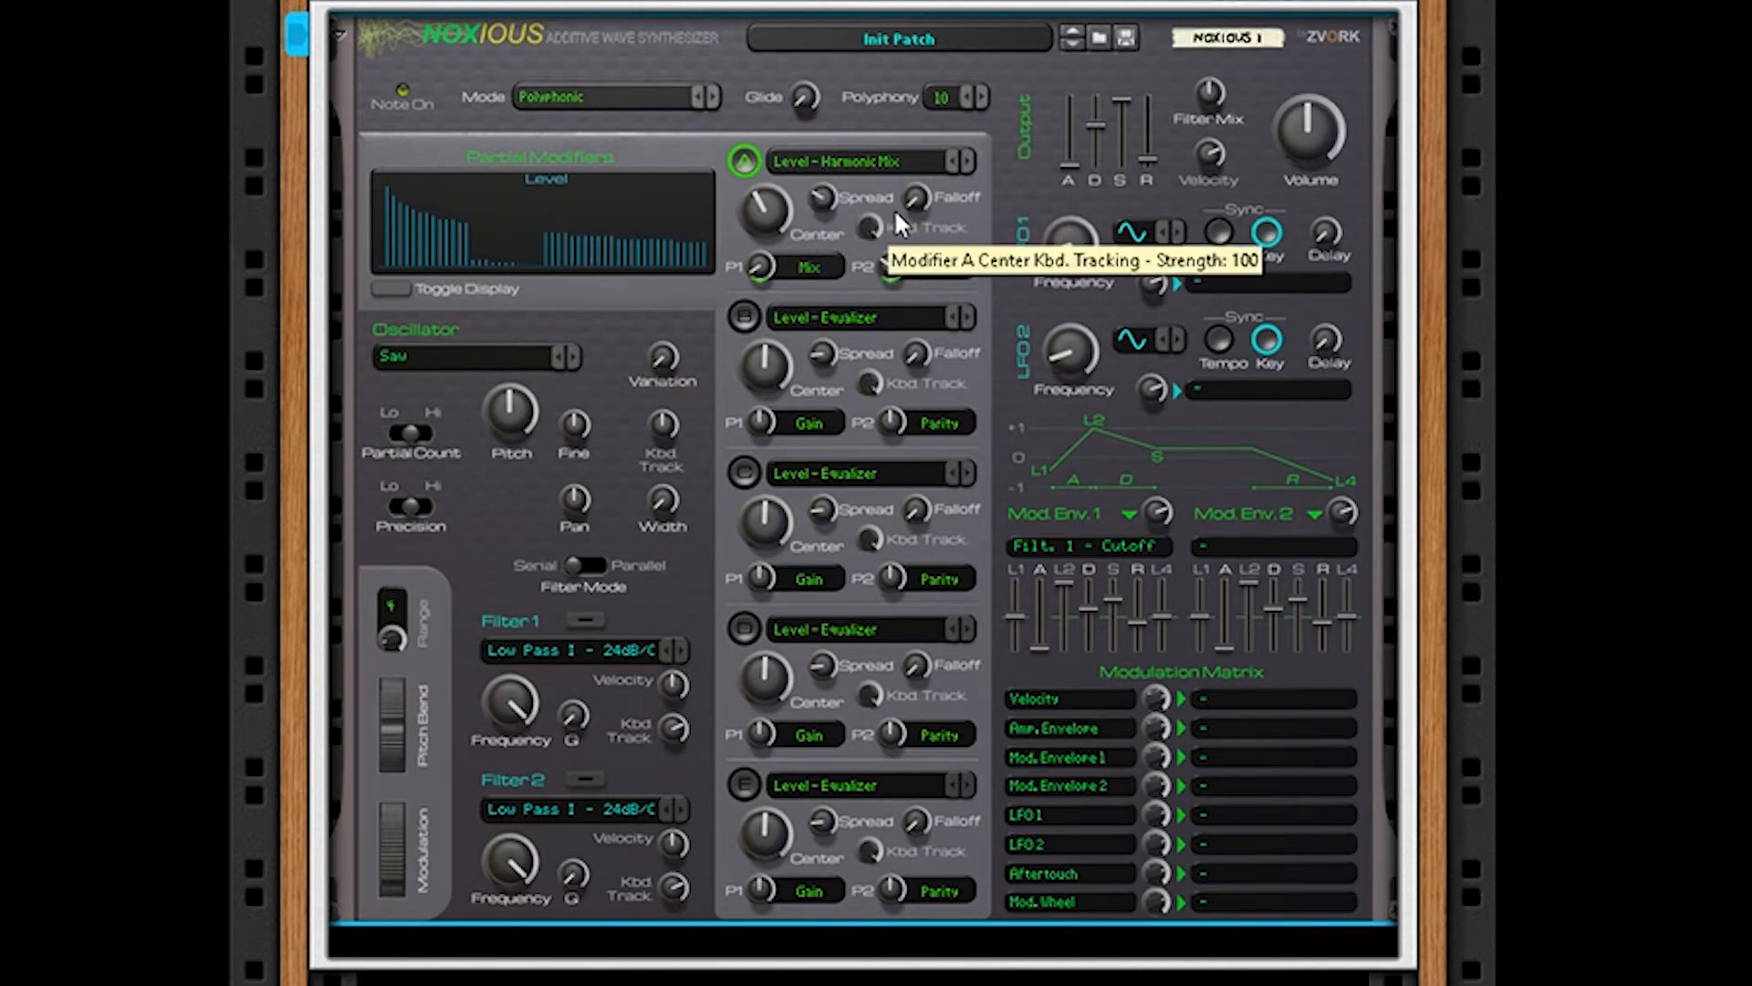
Step: Raise the Harmonic Mix Falloff on Partial Modifier A, then switch its type to Level - Noise and adjust its two parameters
left_click_drag(917, 196, 889, 4)
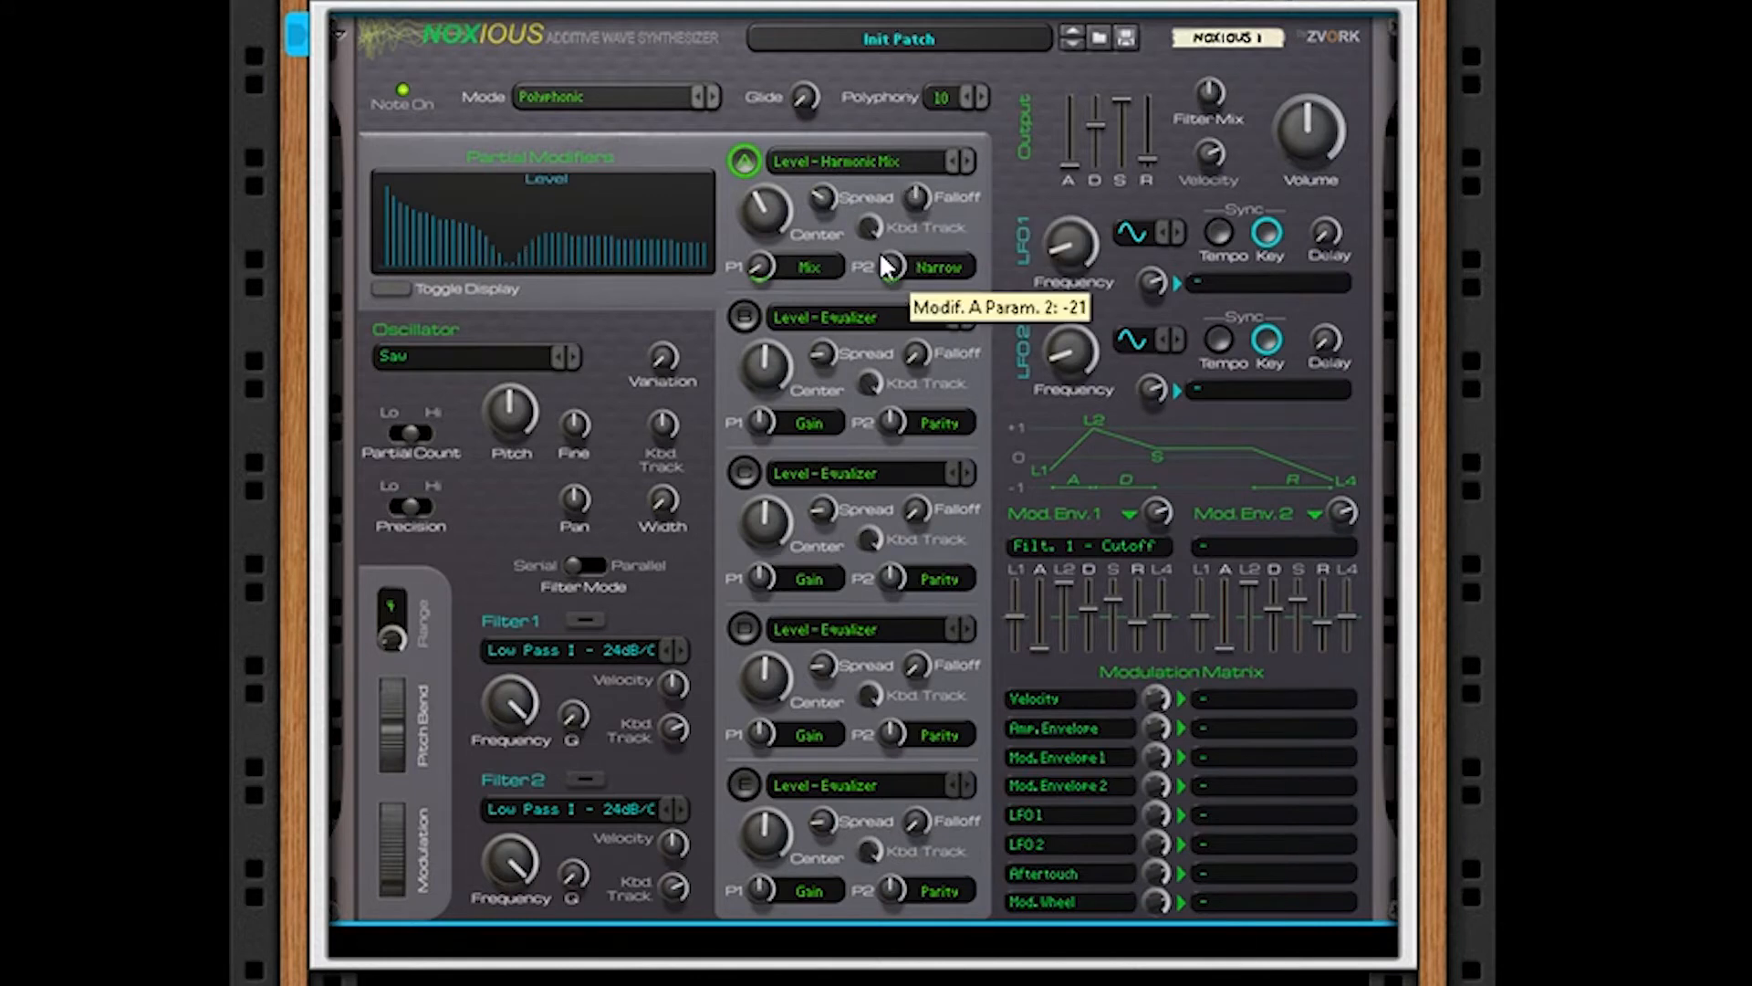
left_click(967, 165)
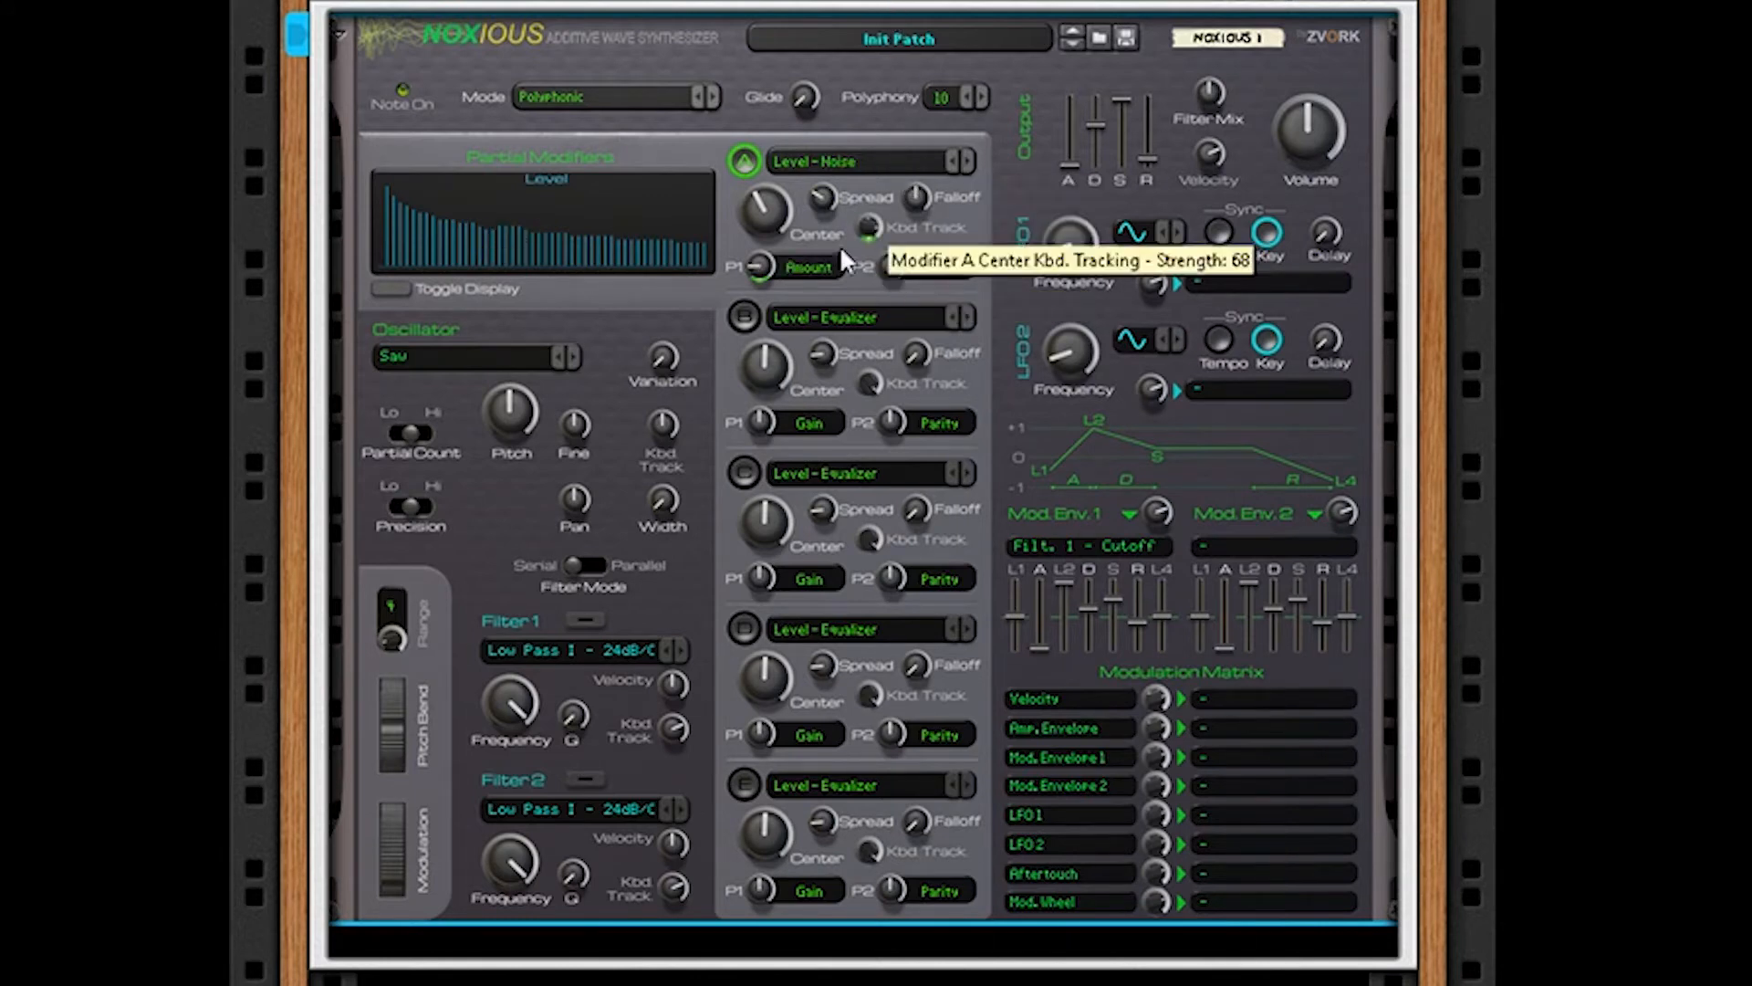
left_click_drag(765, 257, 816, 0)
left_click_drag(899, 259, 933, 310)
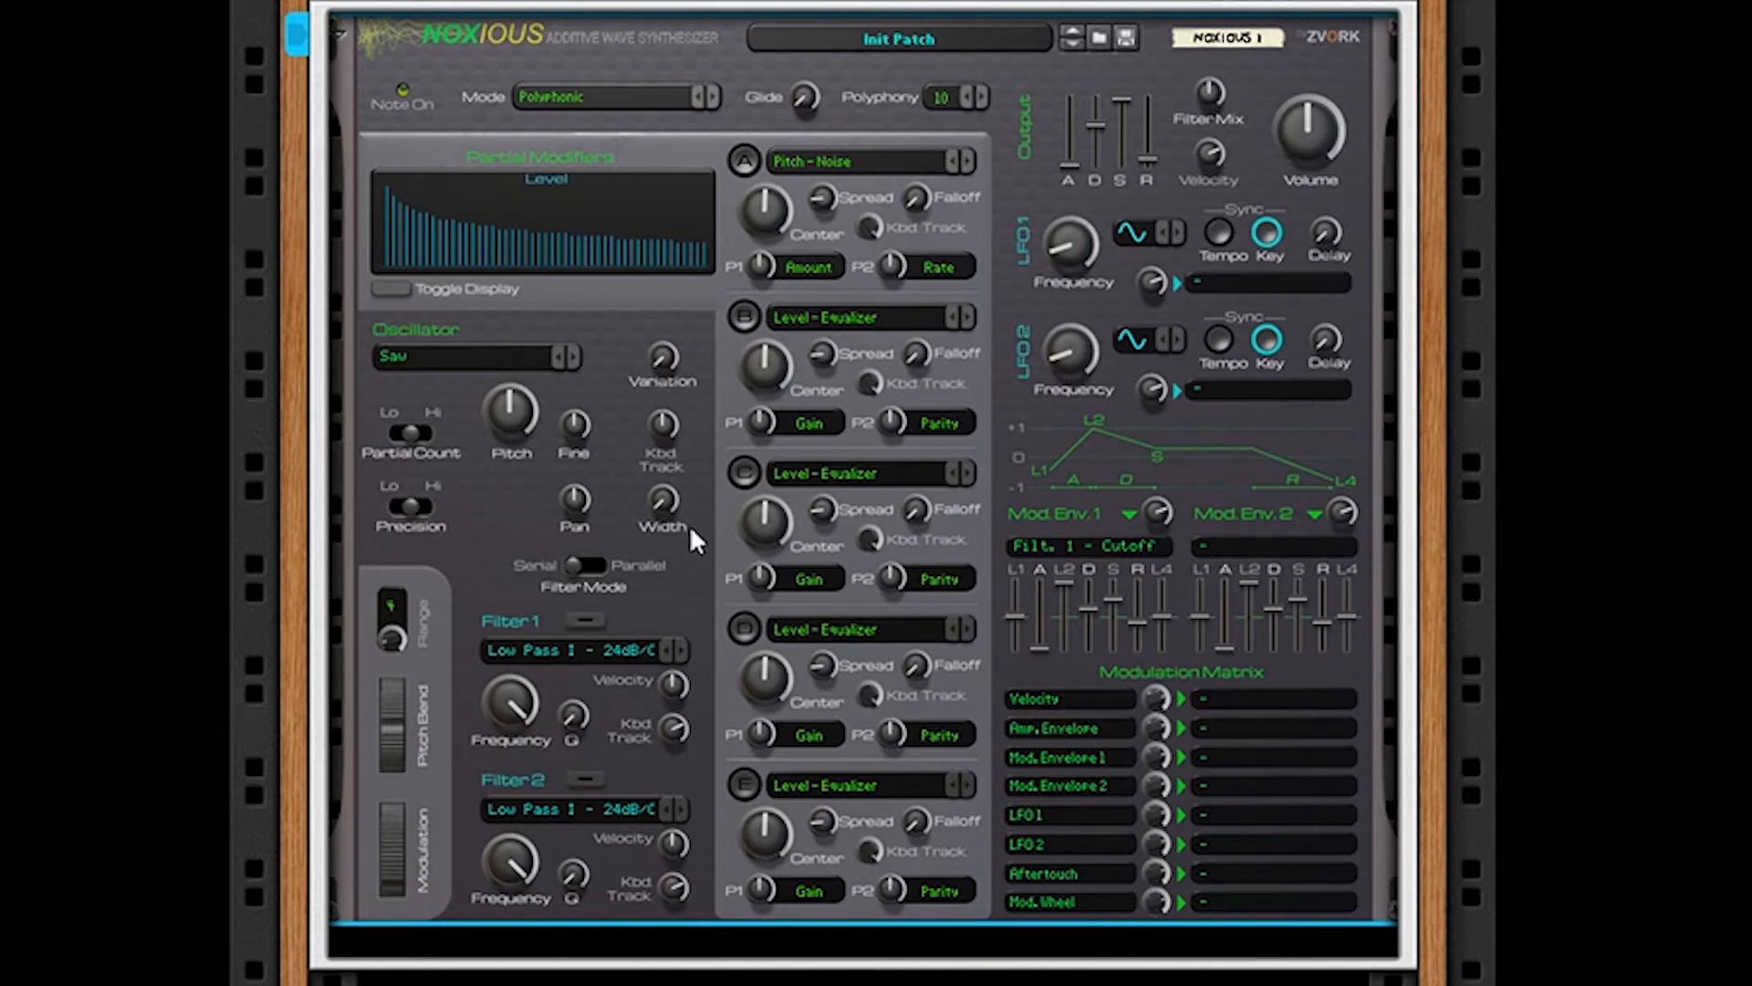
Step: Enable Partial Modifier A with the Pitch - Noise type, adjust its Center and set its Spread to 58
left_click(744, 162)
left_click_drag(768, 199, 832, 37)
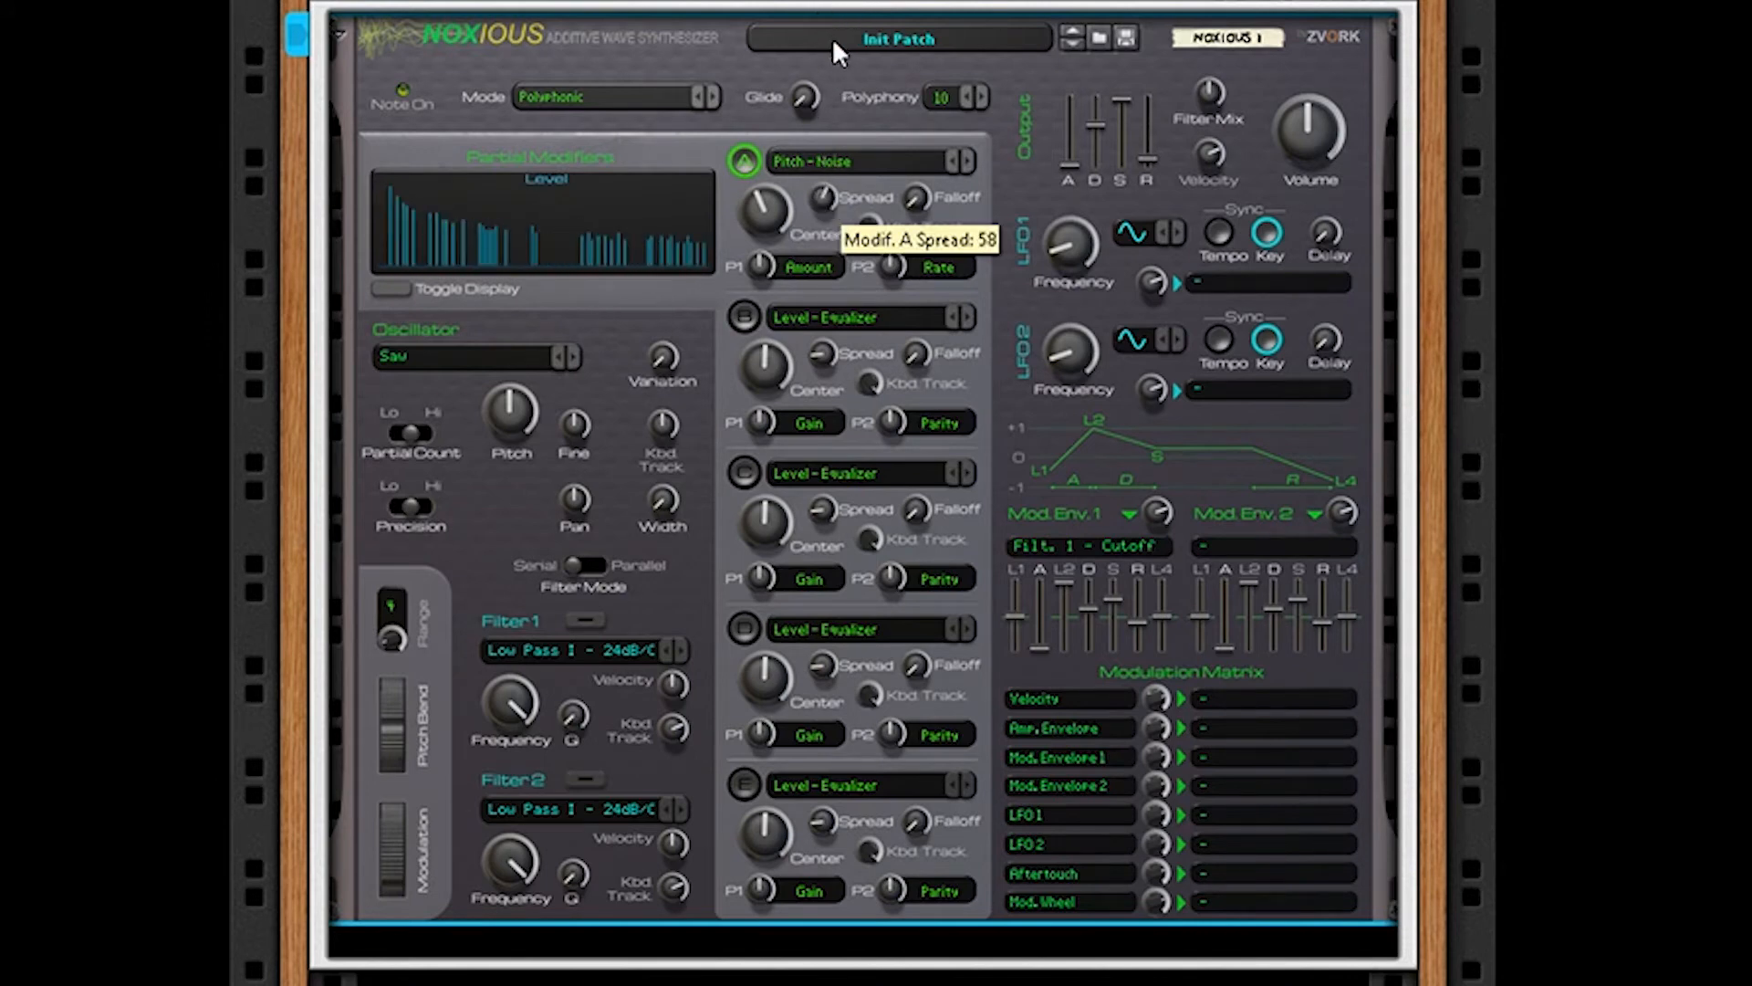
Step: Switch Partial Modifier A to Combined - Repeat and adjust its Center, Spread, Harmonic and Mix
left_click(965, 164)
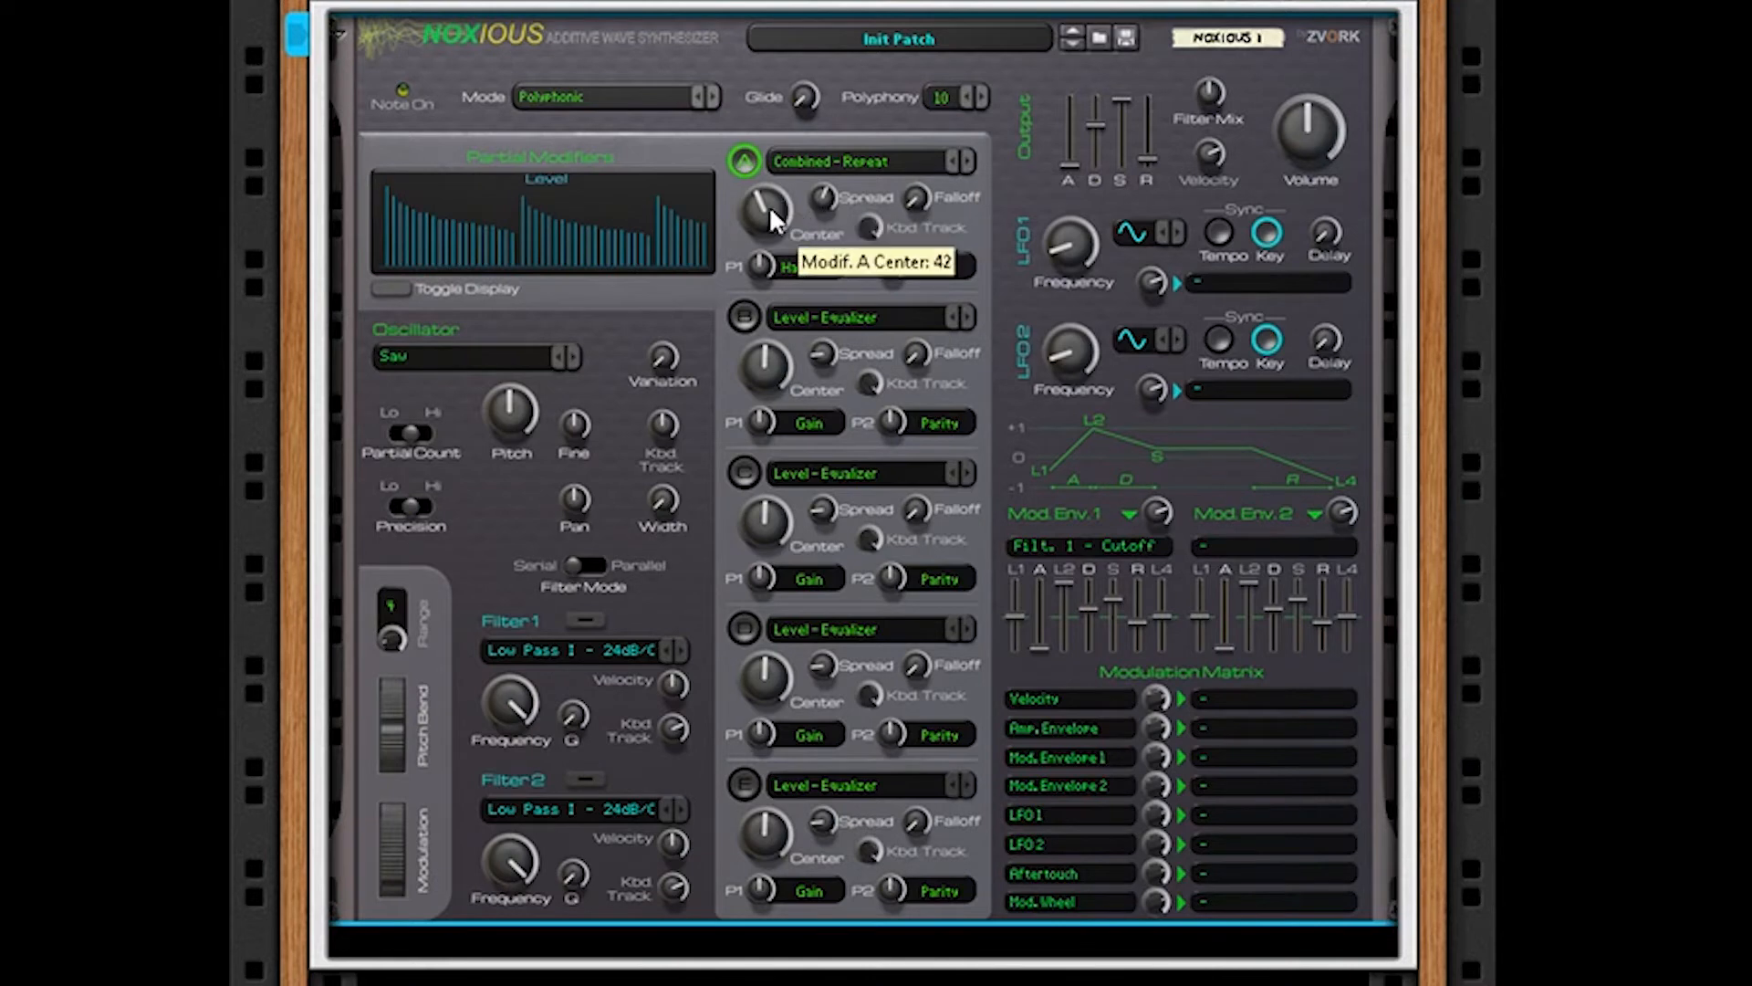
left_click_drag(768, 205, 803, 360)
left_click_drag(883, 272, 845, 257)
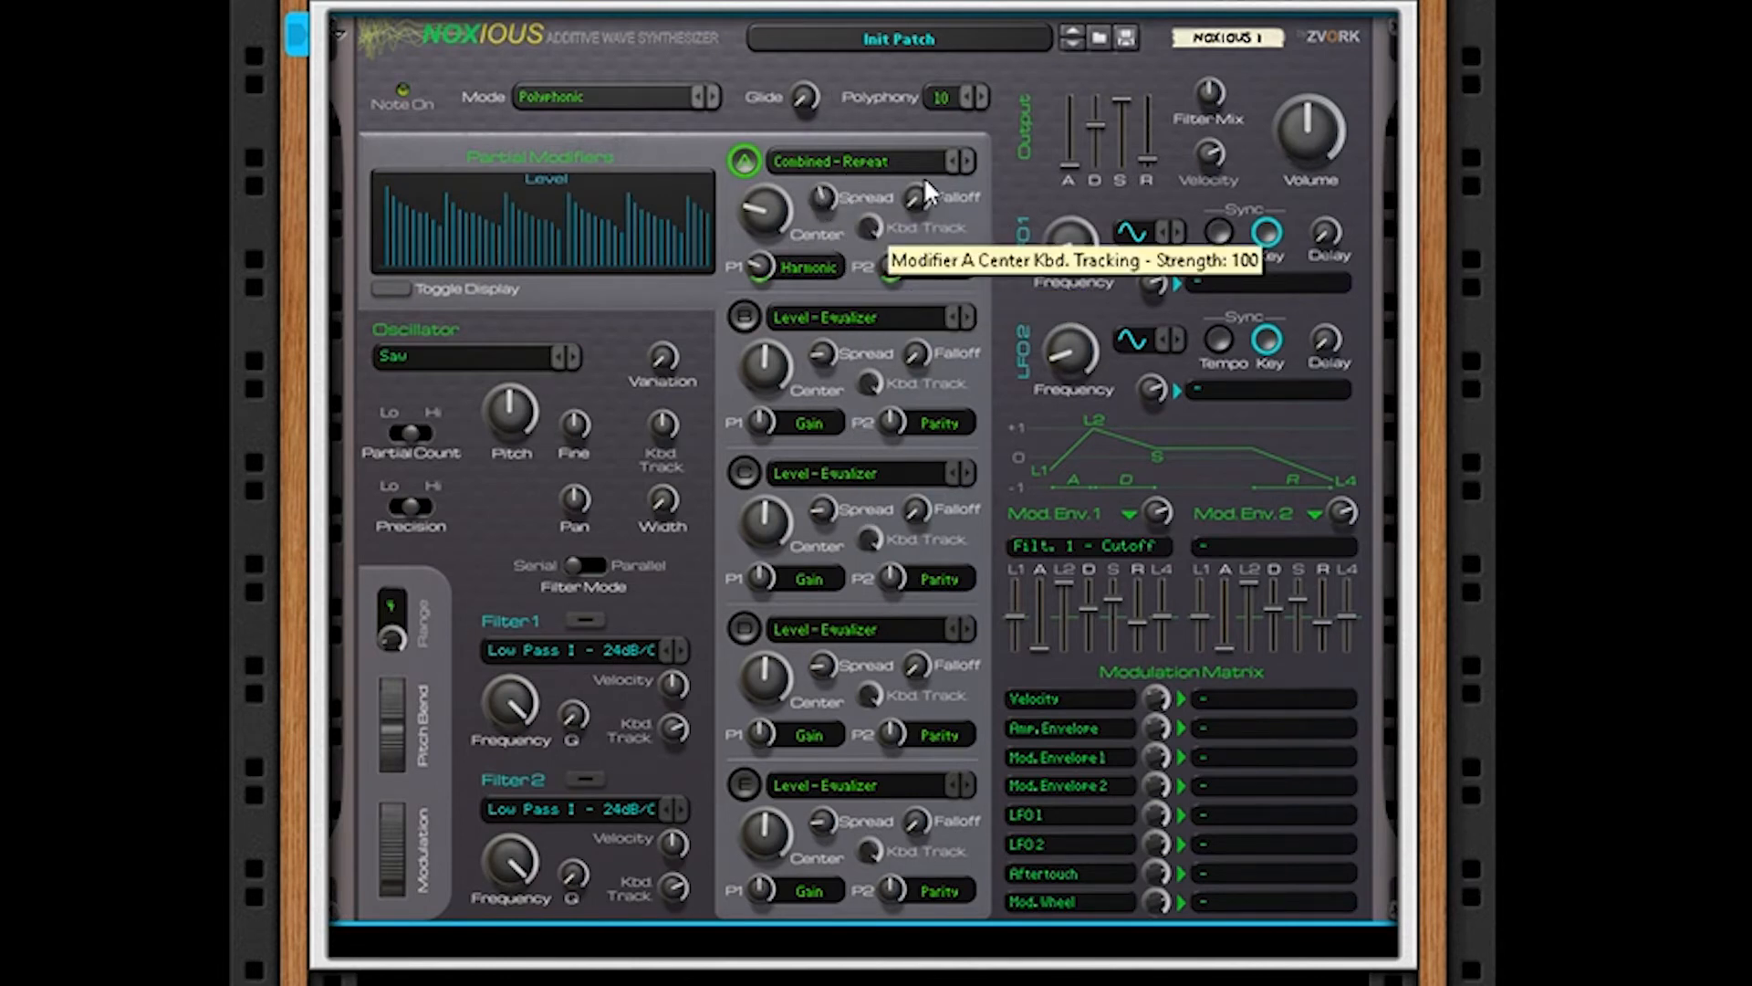
Step: Switch Partial Modifier A to Combined - Mirror, adjust its Center and Mix, and set Harmonic to 50
left_click(966, 161)
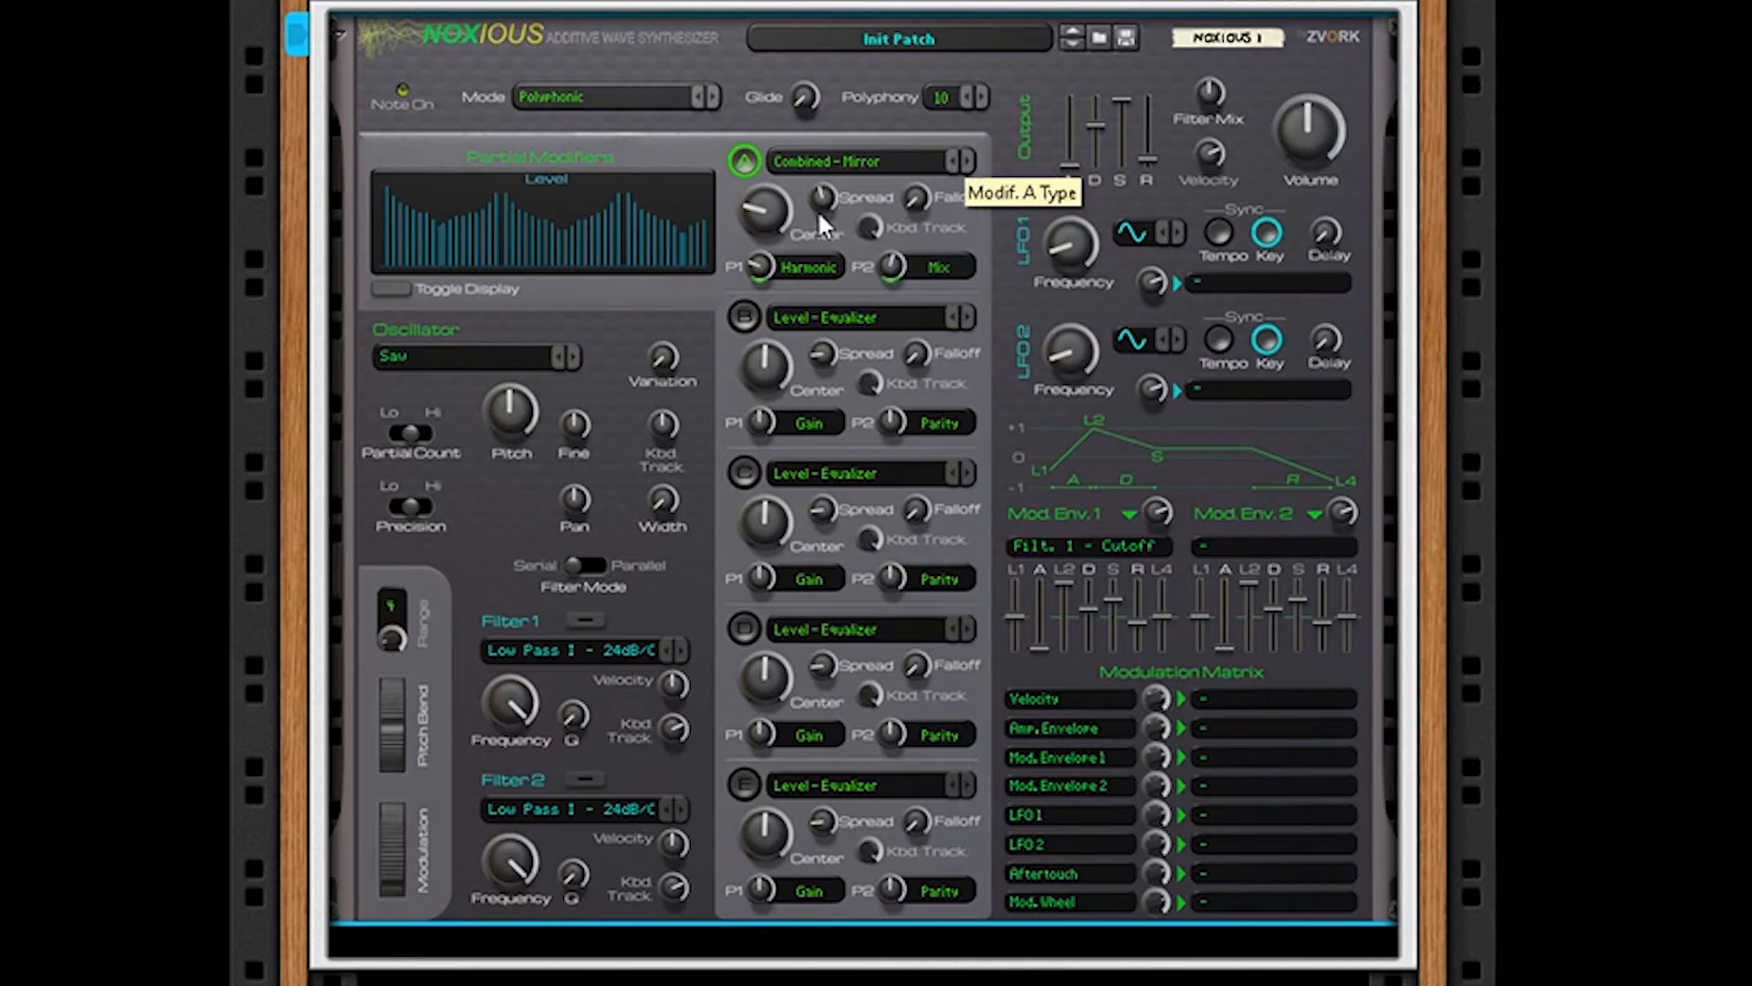
left_click_drag(767, 210, 768, 164)
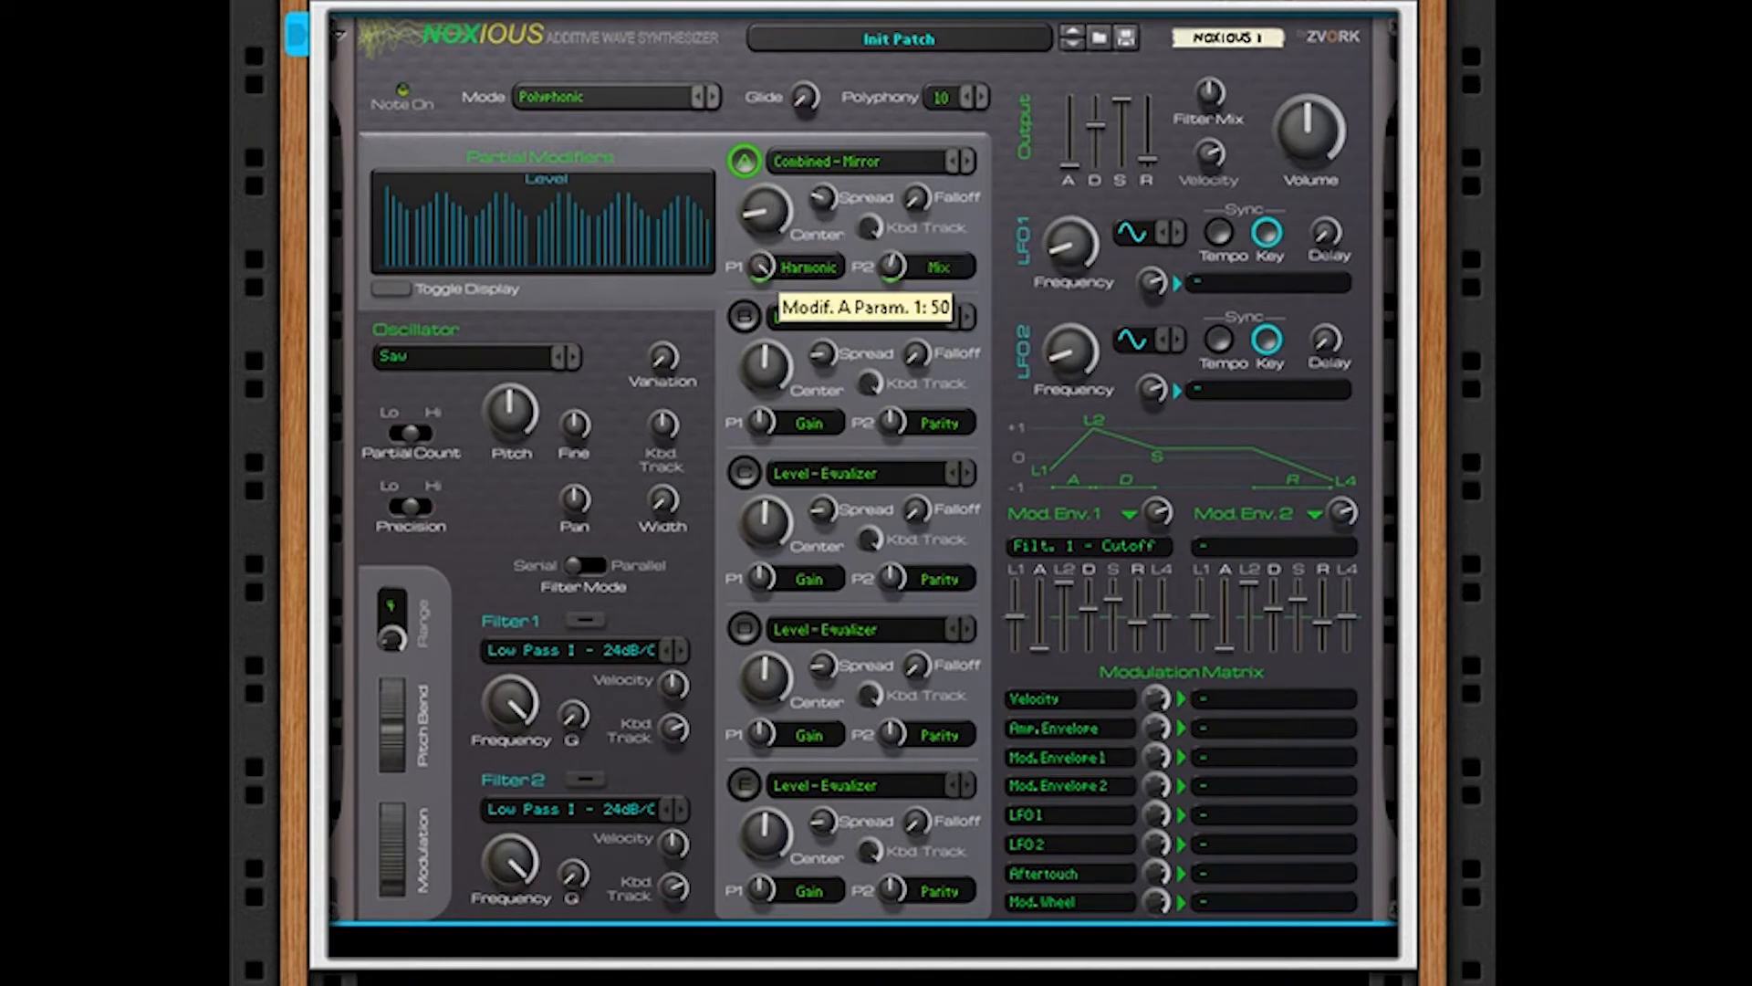
left_click_drag(898, 253, 892, 383)
Step: Switch Partial Modifier A to Combined - Random, adjust its Center, Amount and Falloff, and set the Seed to 13
left_click(967, 160)
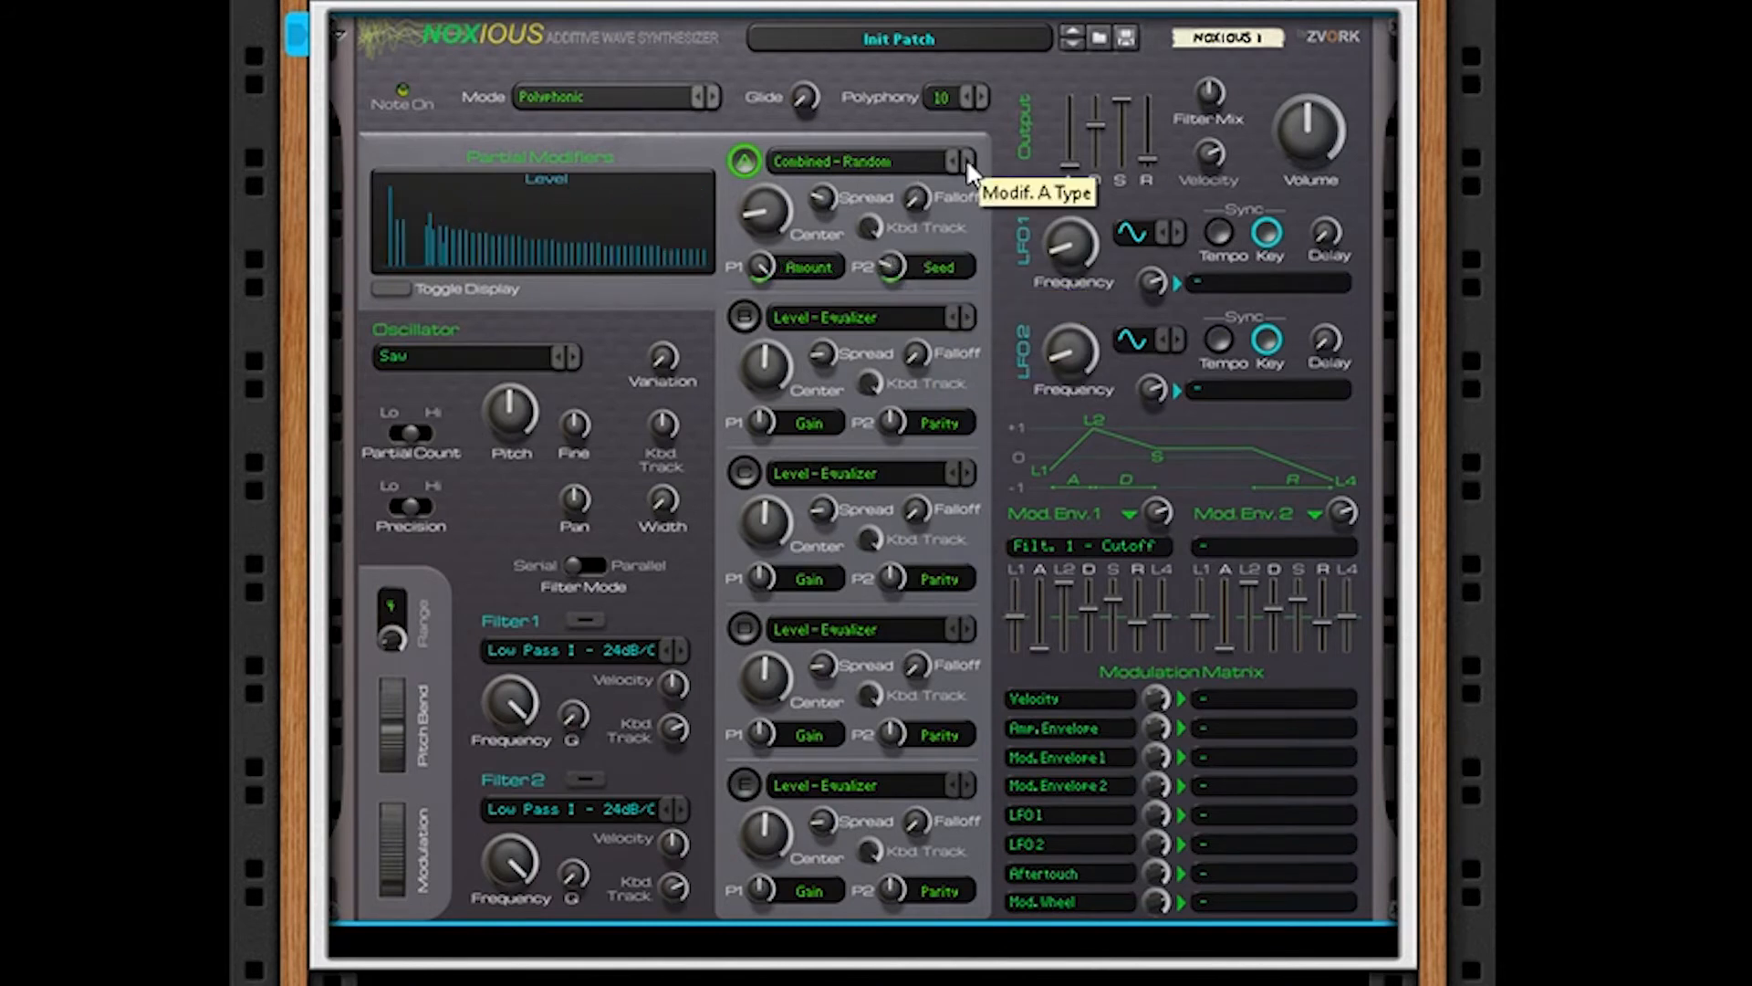
left_click_drag(775, 216, 808, 122)
left_click_drag(761, 265, 816, 222)
left_click_drag(885, 269, 886, 118)
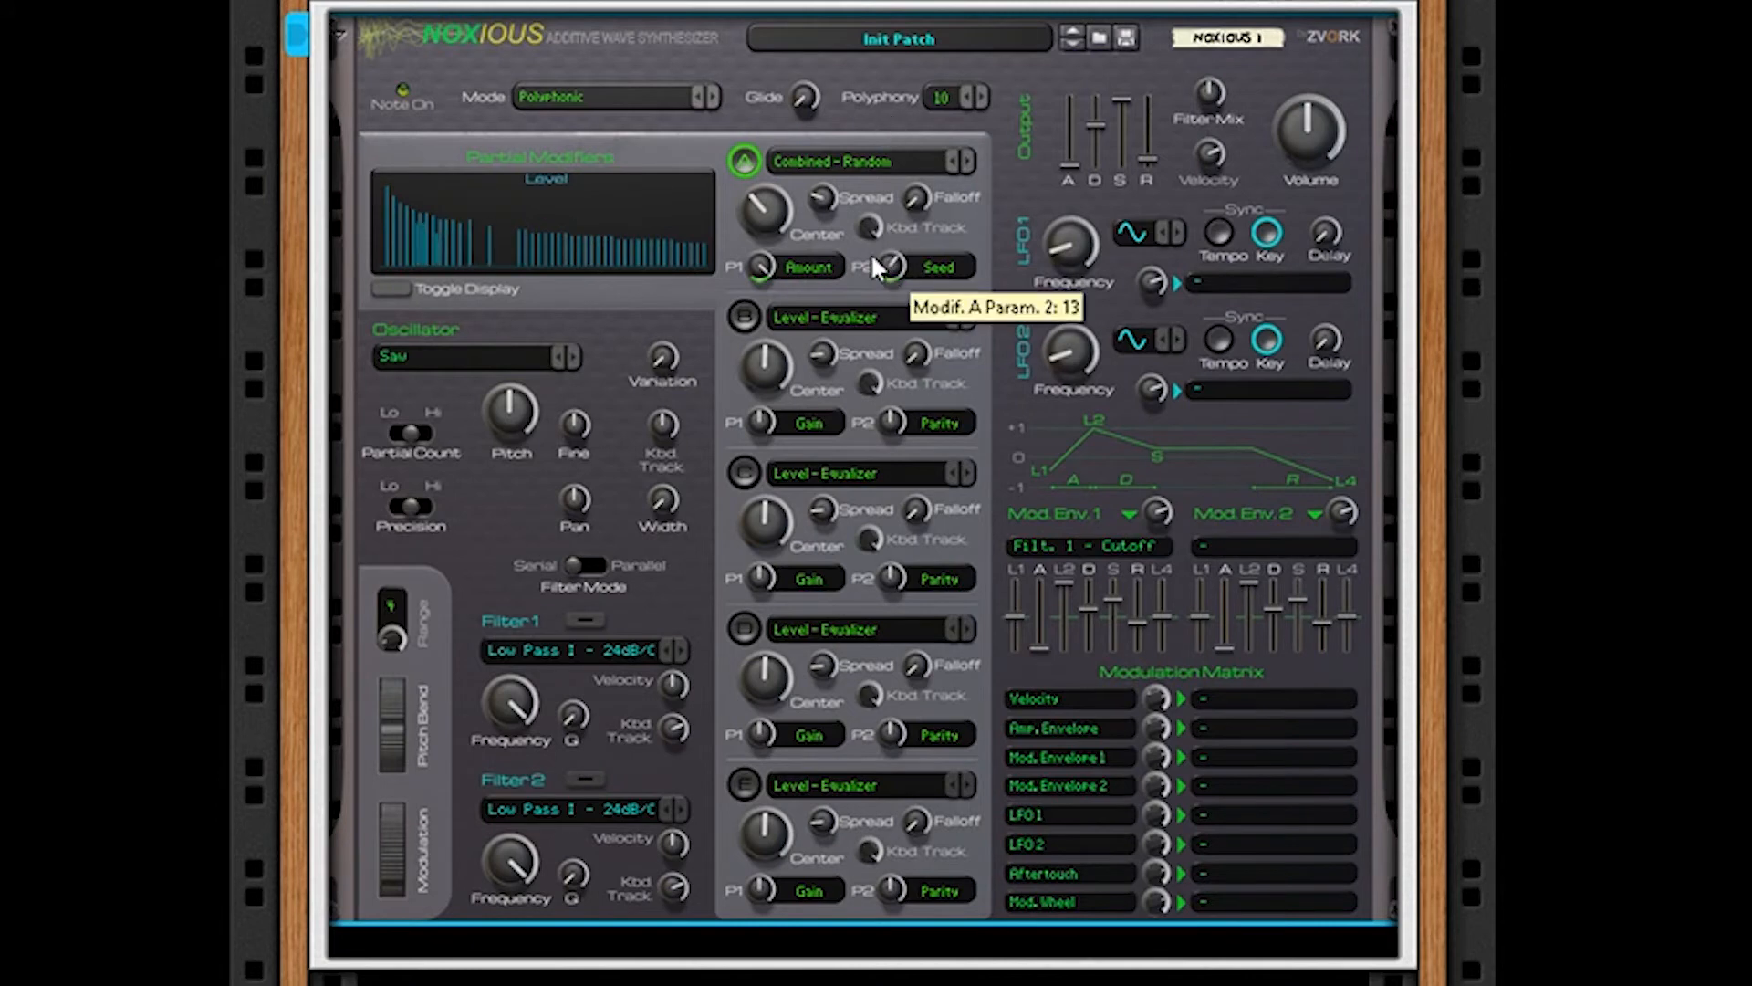
left_click_drag(914, 192, 988, 161)
Step: Switch Partial Modifier A to Combined - Duplicate and adjust its Center, Spread, Falloff, Semi and Fine
left_click(968, 160)
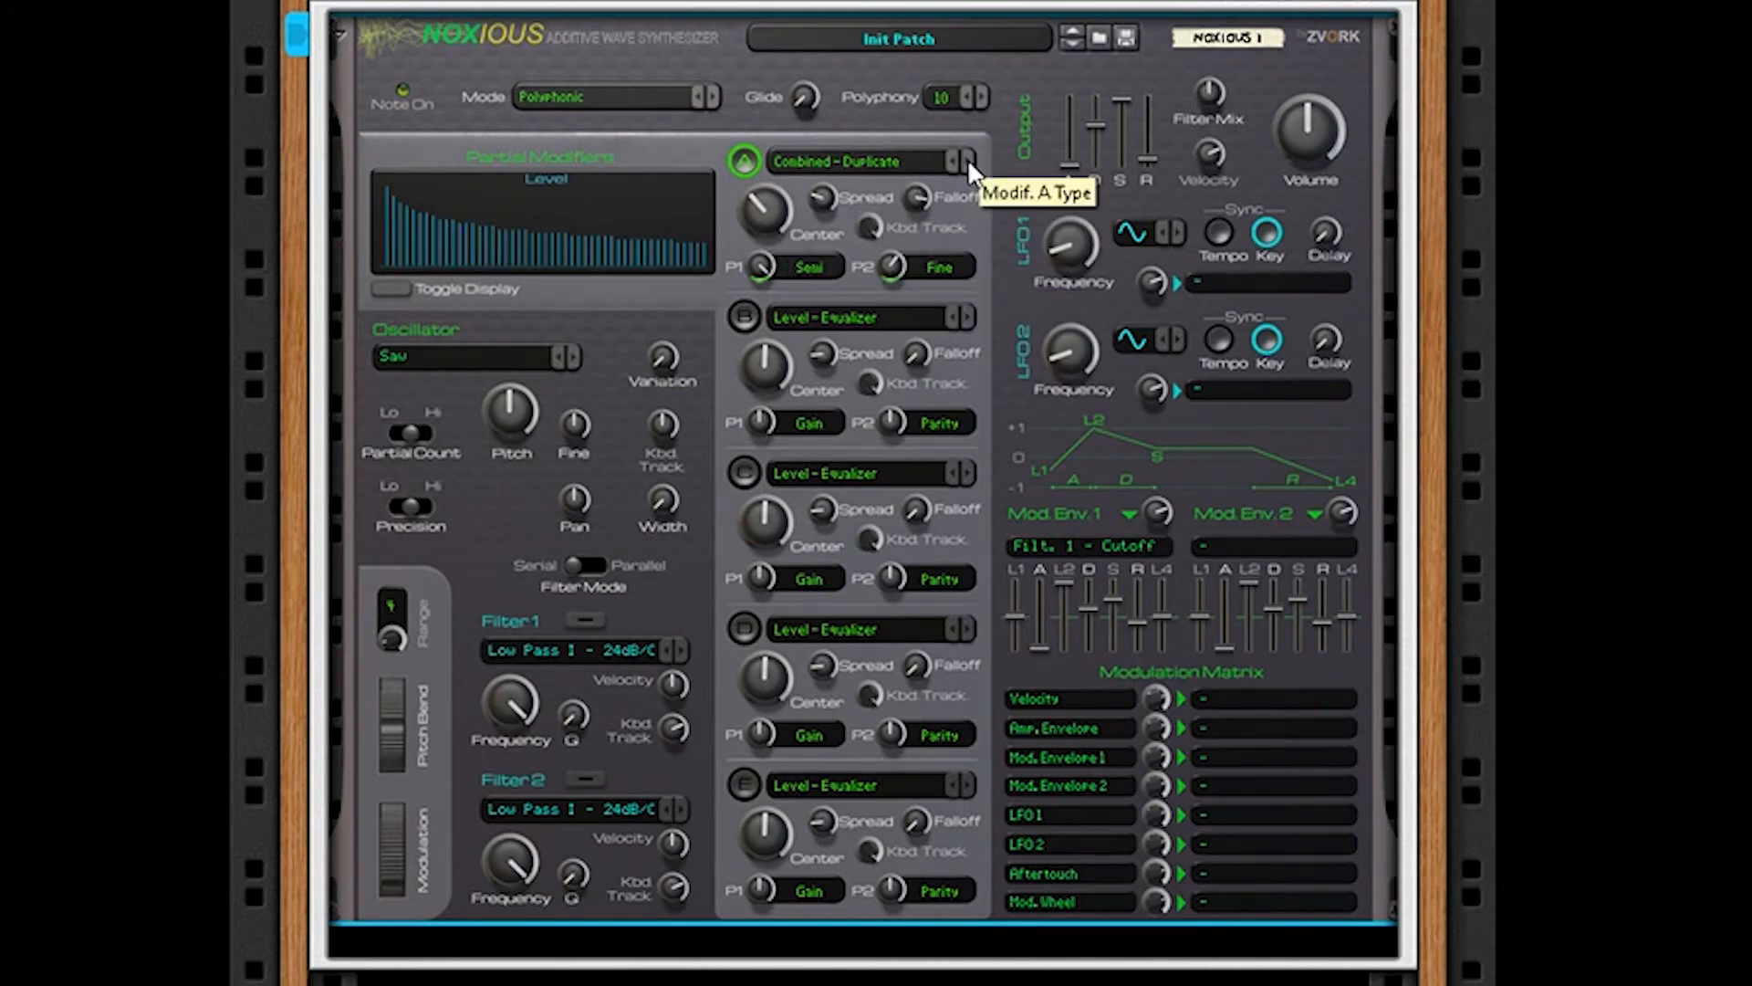
left_click_drag(766, 264, 783, 353)
left_click_drag(825, 208, 819, 9)
left_click_drag(919, 194, 845, 174)
left_click_drag(763, 265, 807, 316)
left_click_drag(885, 261, 871, 223)
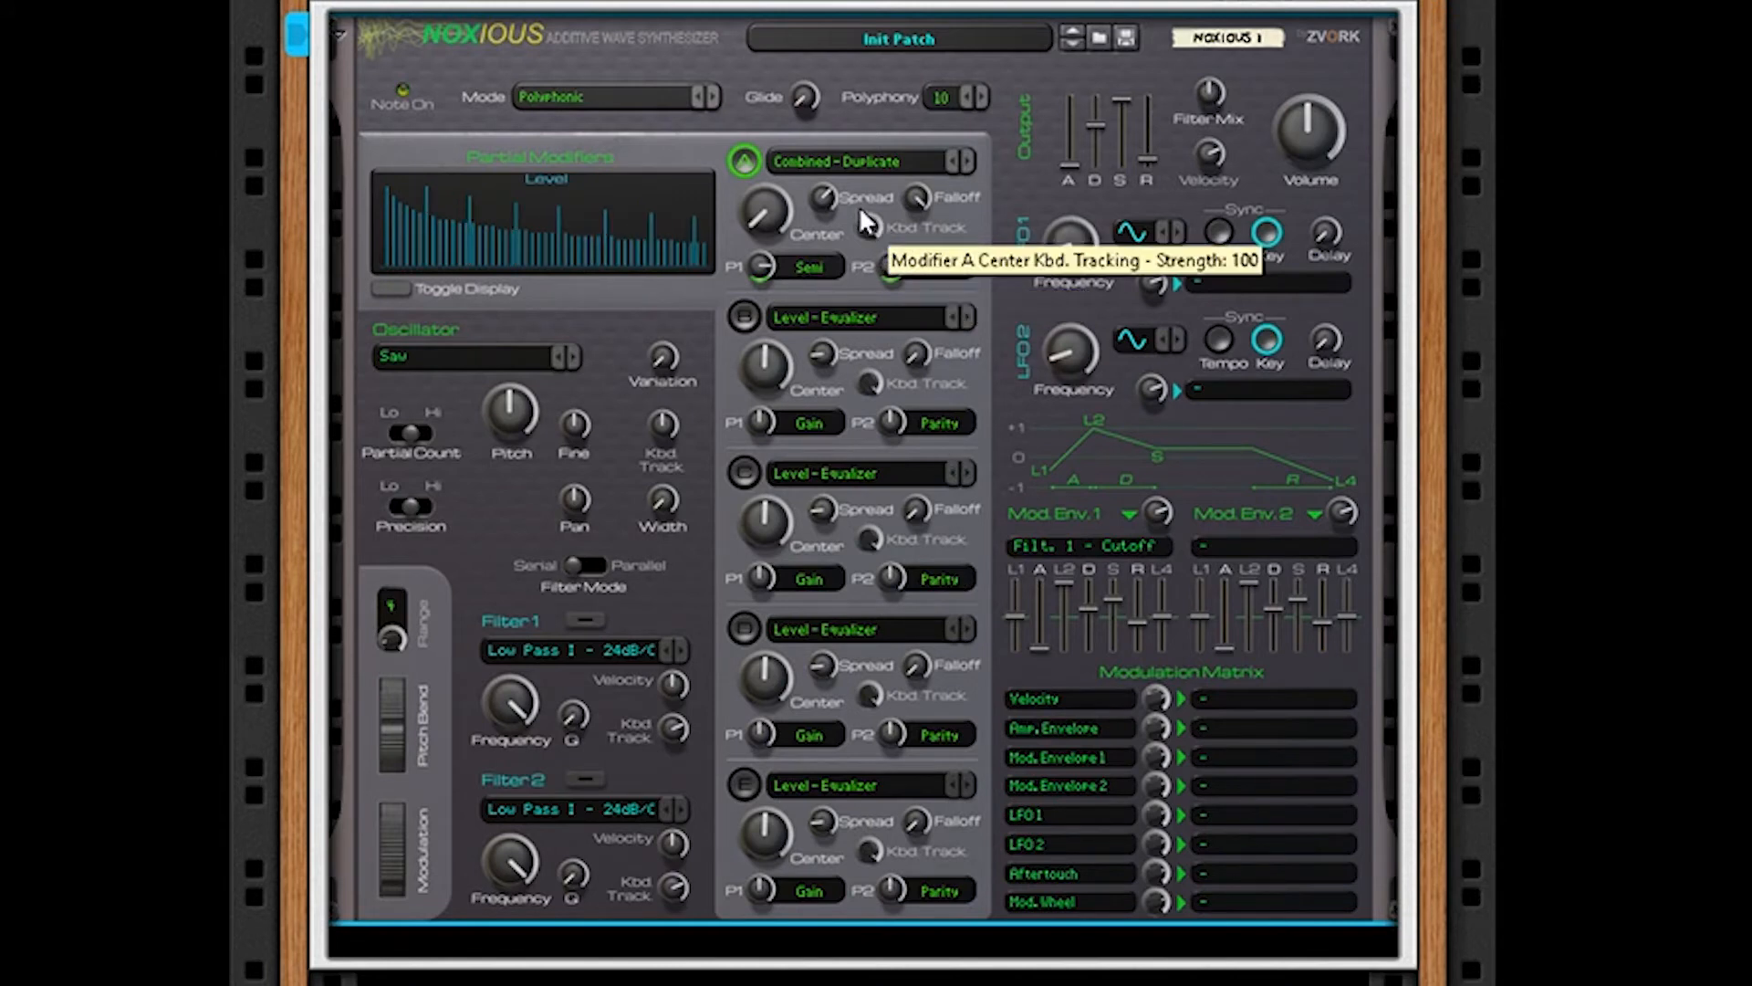
Step: Switch Partial Modifier A to Level - Random and sweep its Center, Amount and Seed
left_click(968, 160)
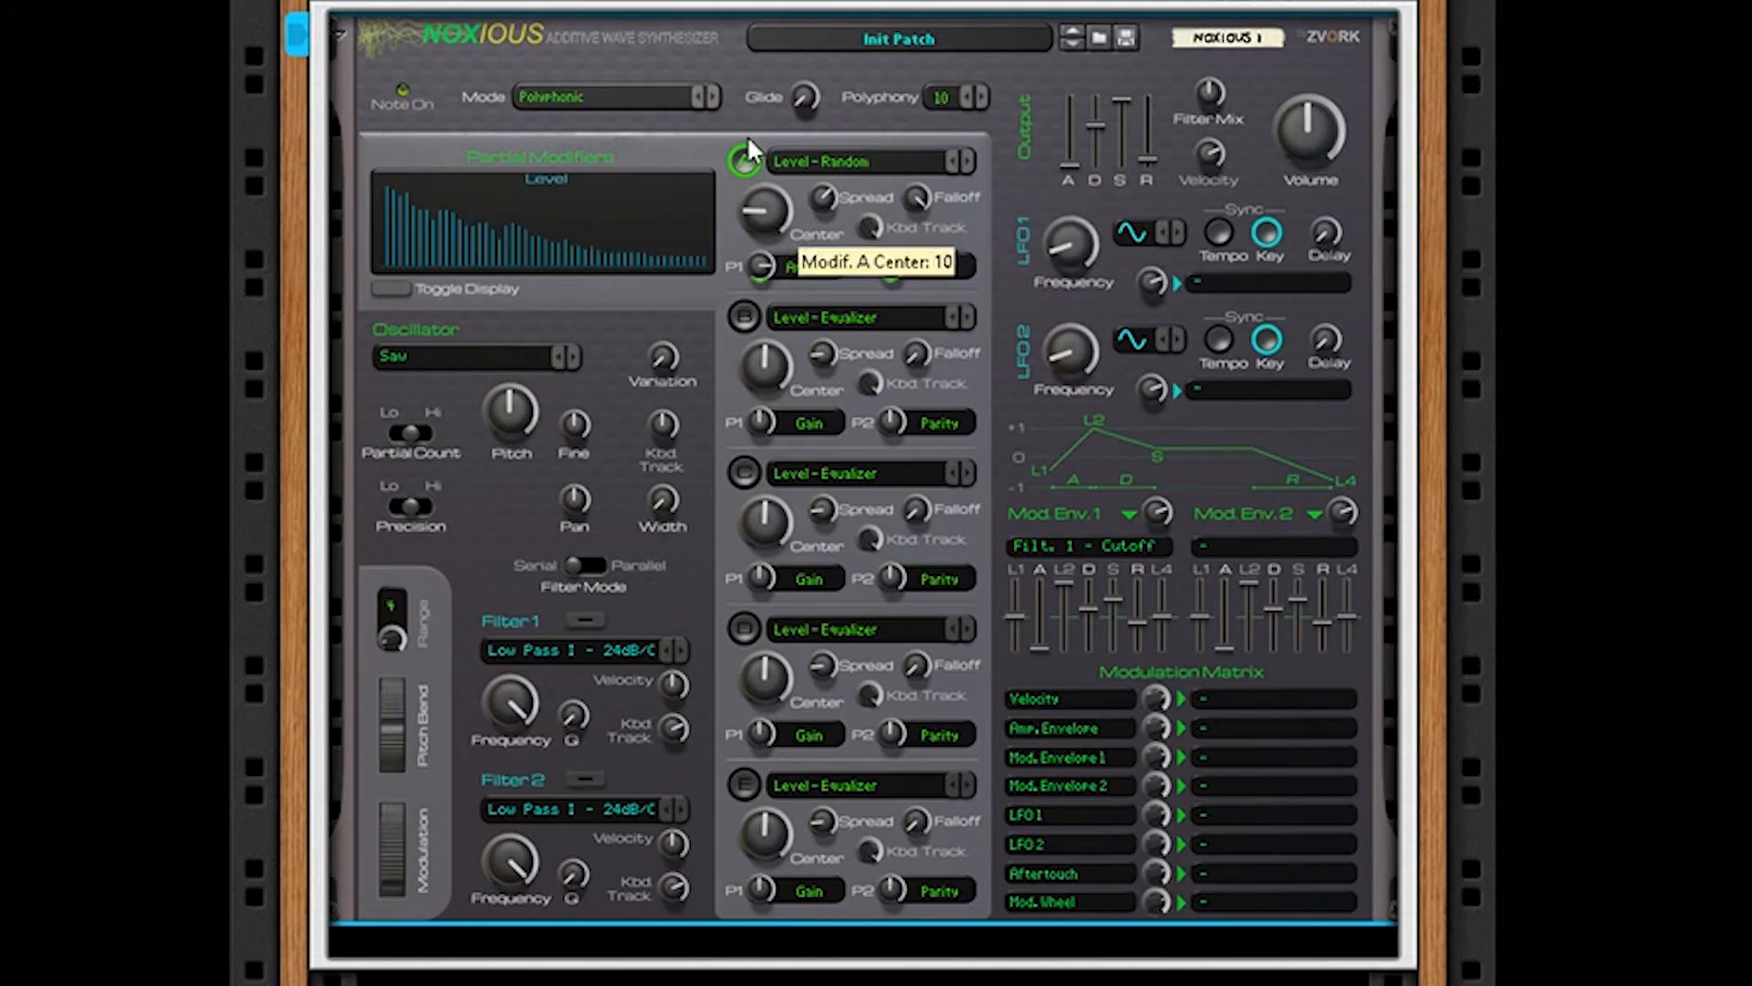
left_click_drag(748, 137, 738, 0)
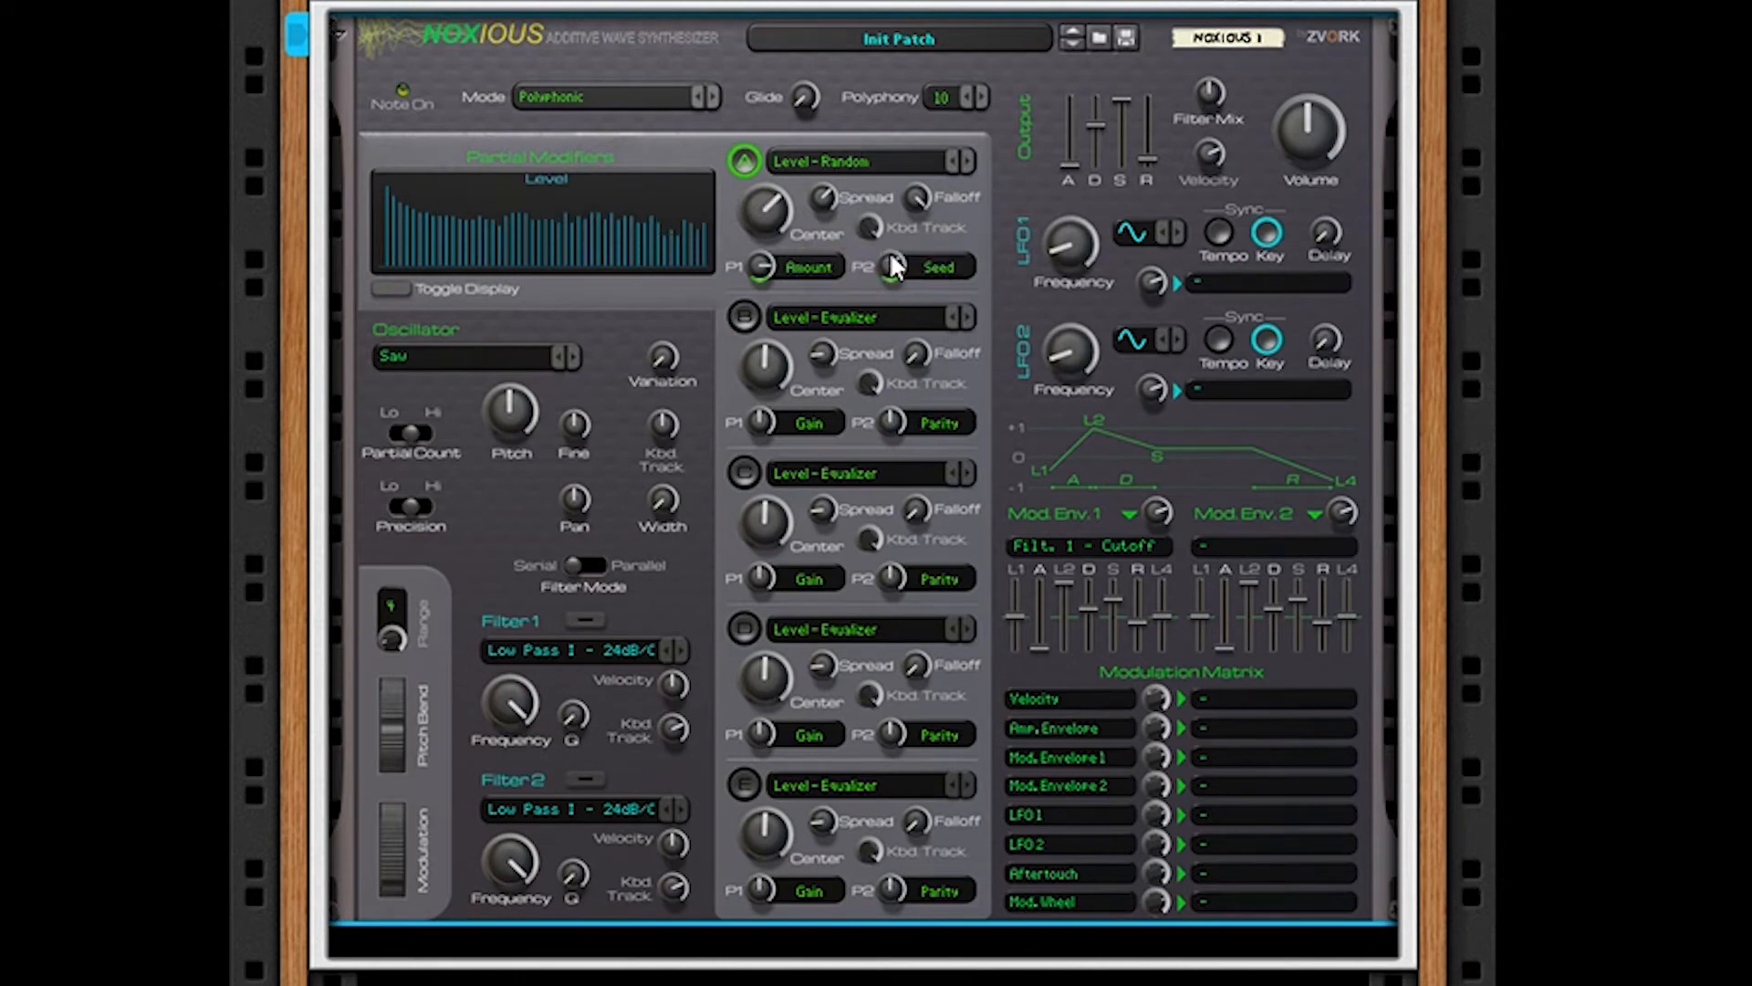
left_click_drag(758, 267, 829, 144)
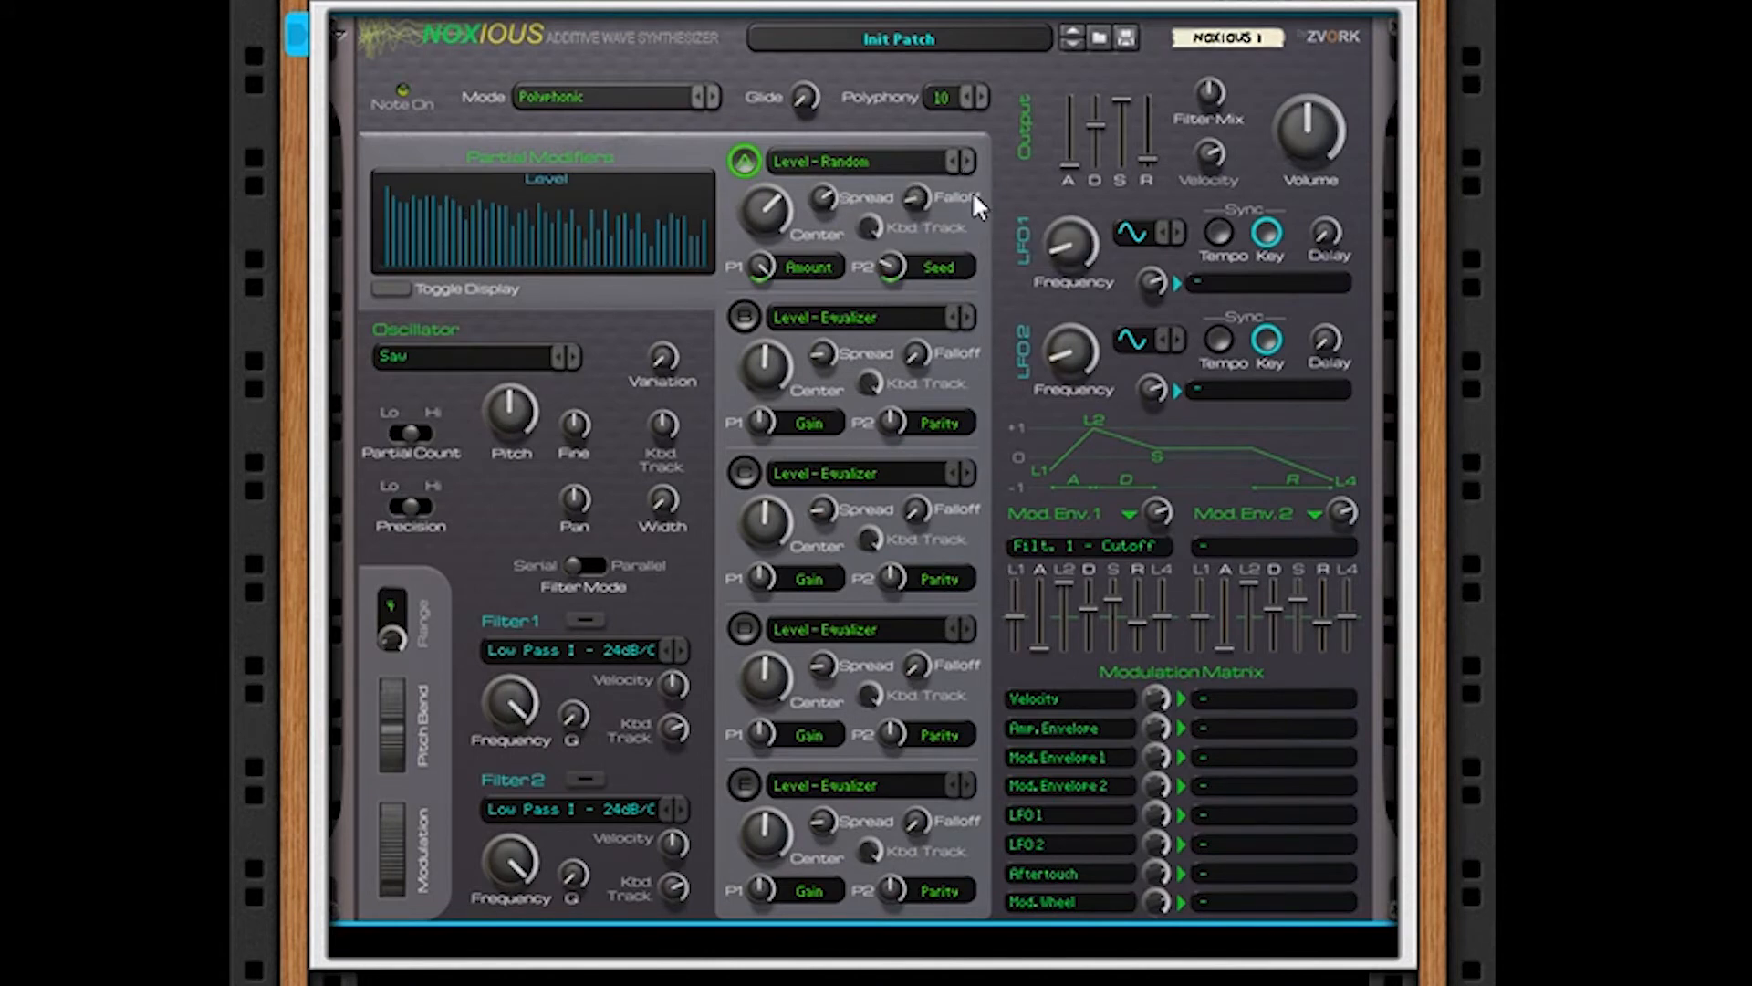
Step: Switch Partial Modifier A to Pitch - Random, sweep its Center, Seed and Amount, and raise the Falloff to 88
left_click(966, 161)
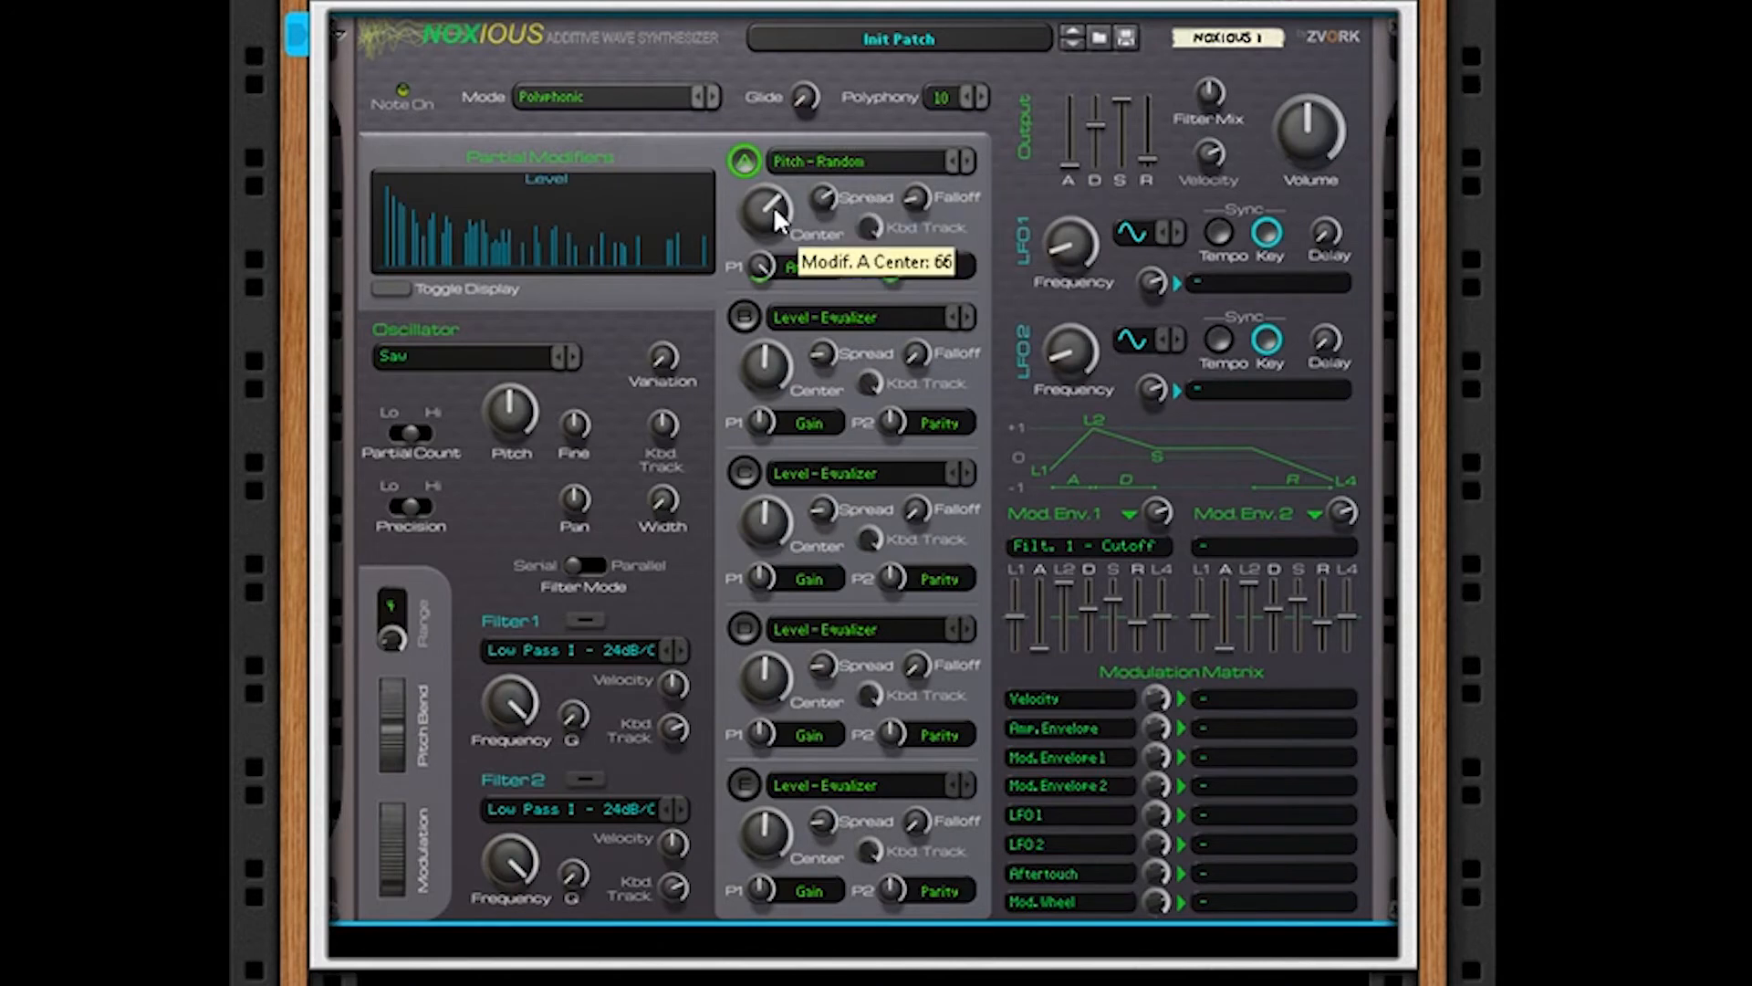
left_click_drag(774, 206, 840, 544)
left_click_drag(763, 204, 757, 146)
left_click_drag(894, 267, 884, 9)
left_click_drag(761, 266, 826, 318)
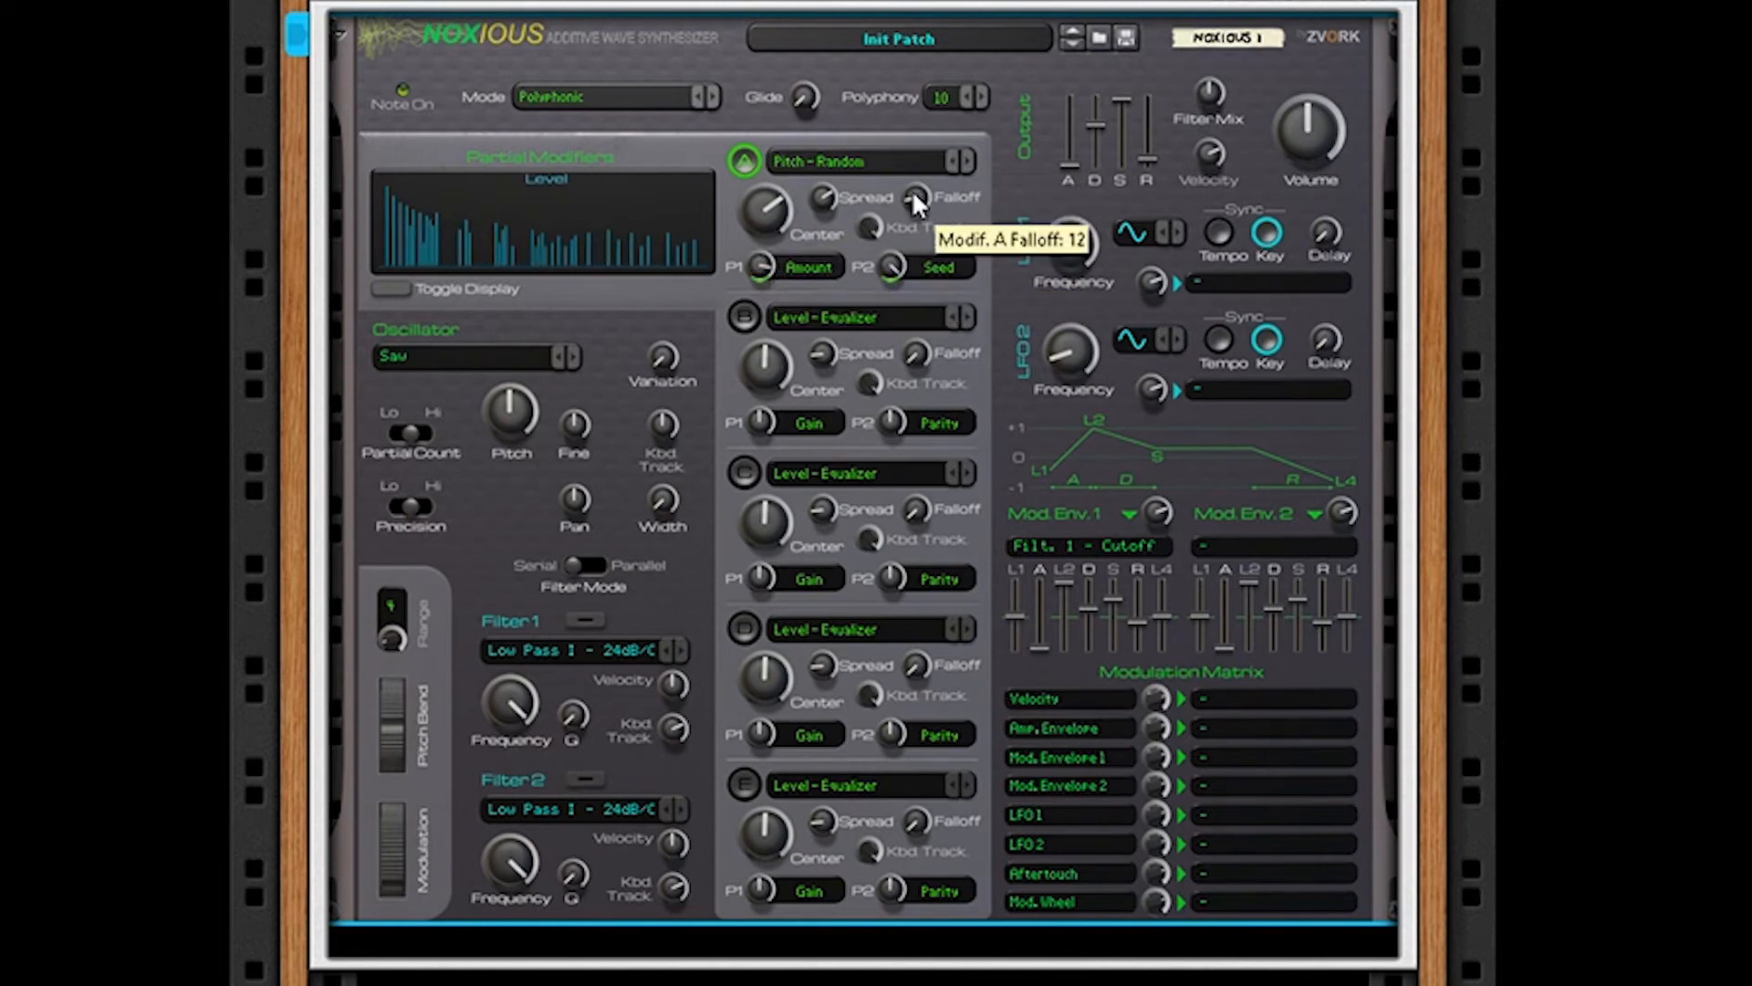
left_click_drag(912, 189, 928, 53)
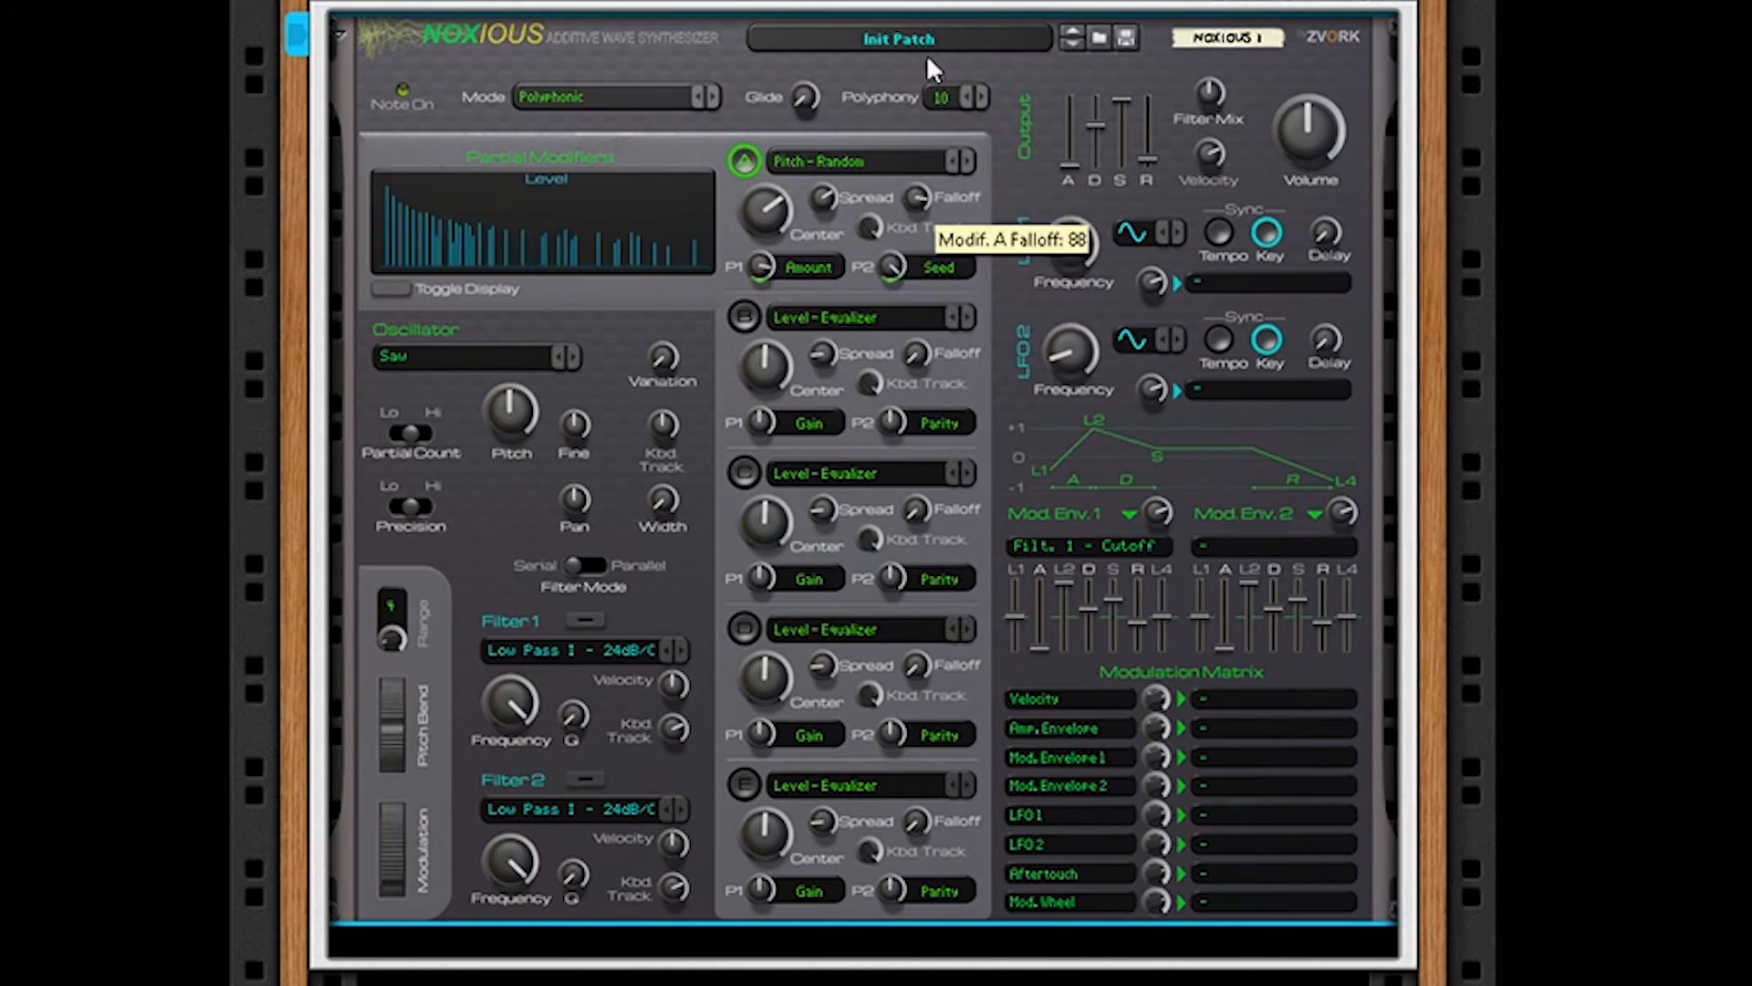
Step: Switch Partial Modifier A to Level - Low Pass 12 dB/Oct and adjust its Center, Cutoff, Resonance, Falloff and Spread
left_click(970, 162)
left_click_drag(771, 214, 867, 264)
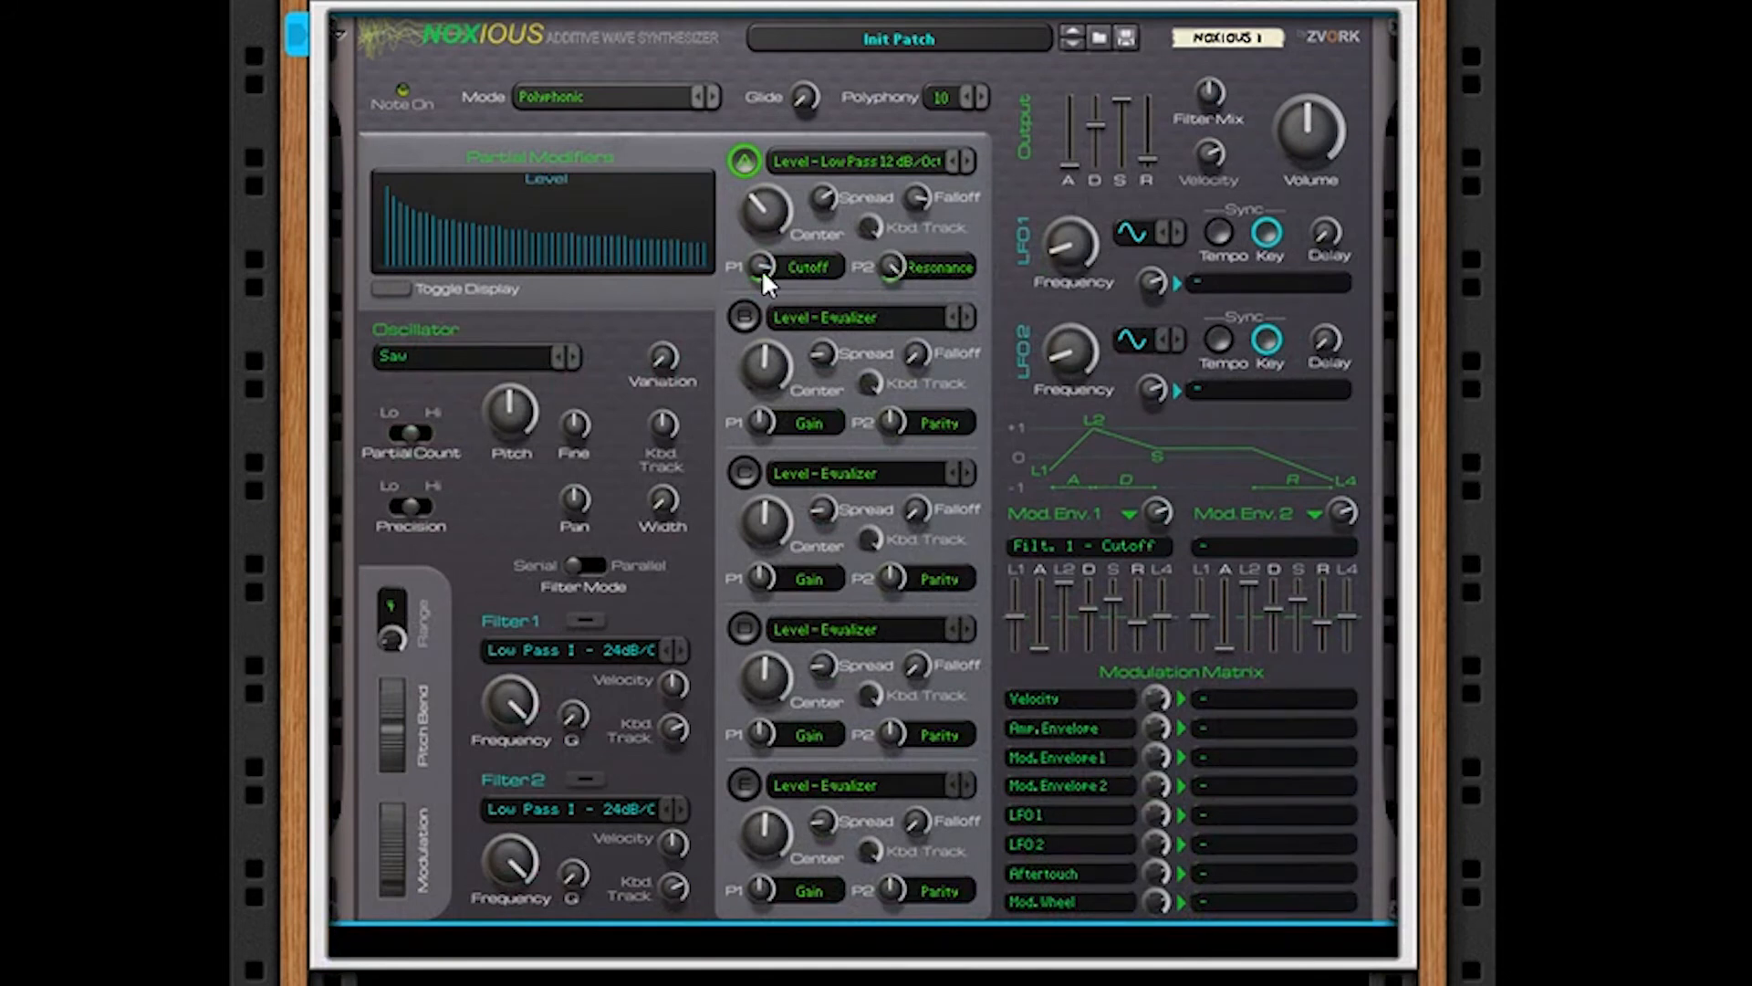
left_click_drag(761, 268, 824, 440)
left_click_drag(885, 265, 921, 253)
left_click_drag(918, 192, 883, 292)
left_click_drag(824, 196, 945, 124)
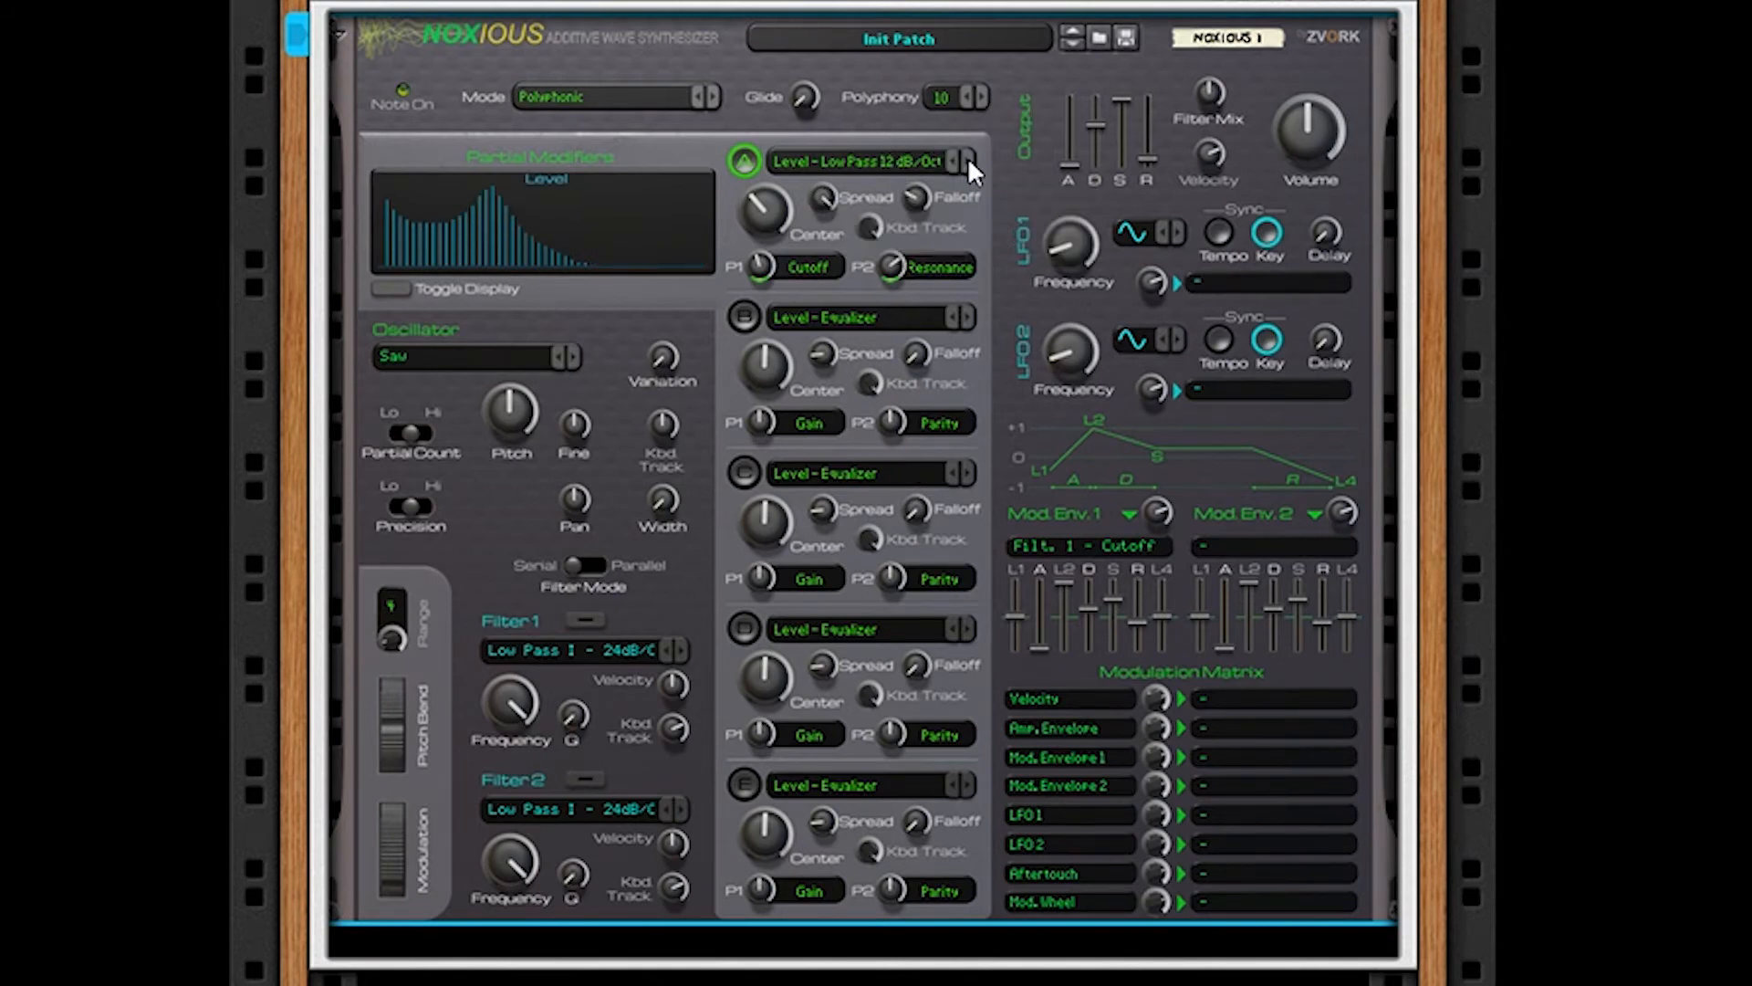
Step: Switch Partial Modifier A to Level - Feedback, set Spread to 100, and adjust its Center, Frequency and Gain
left_click(973, 156)
left_click(973, 156)
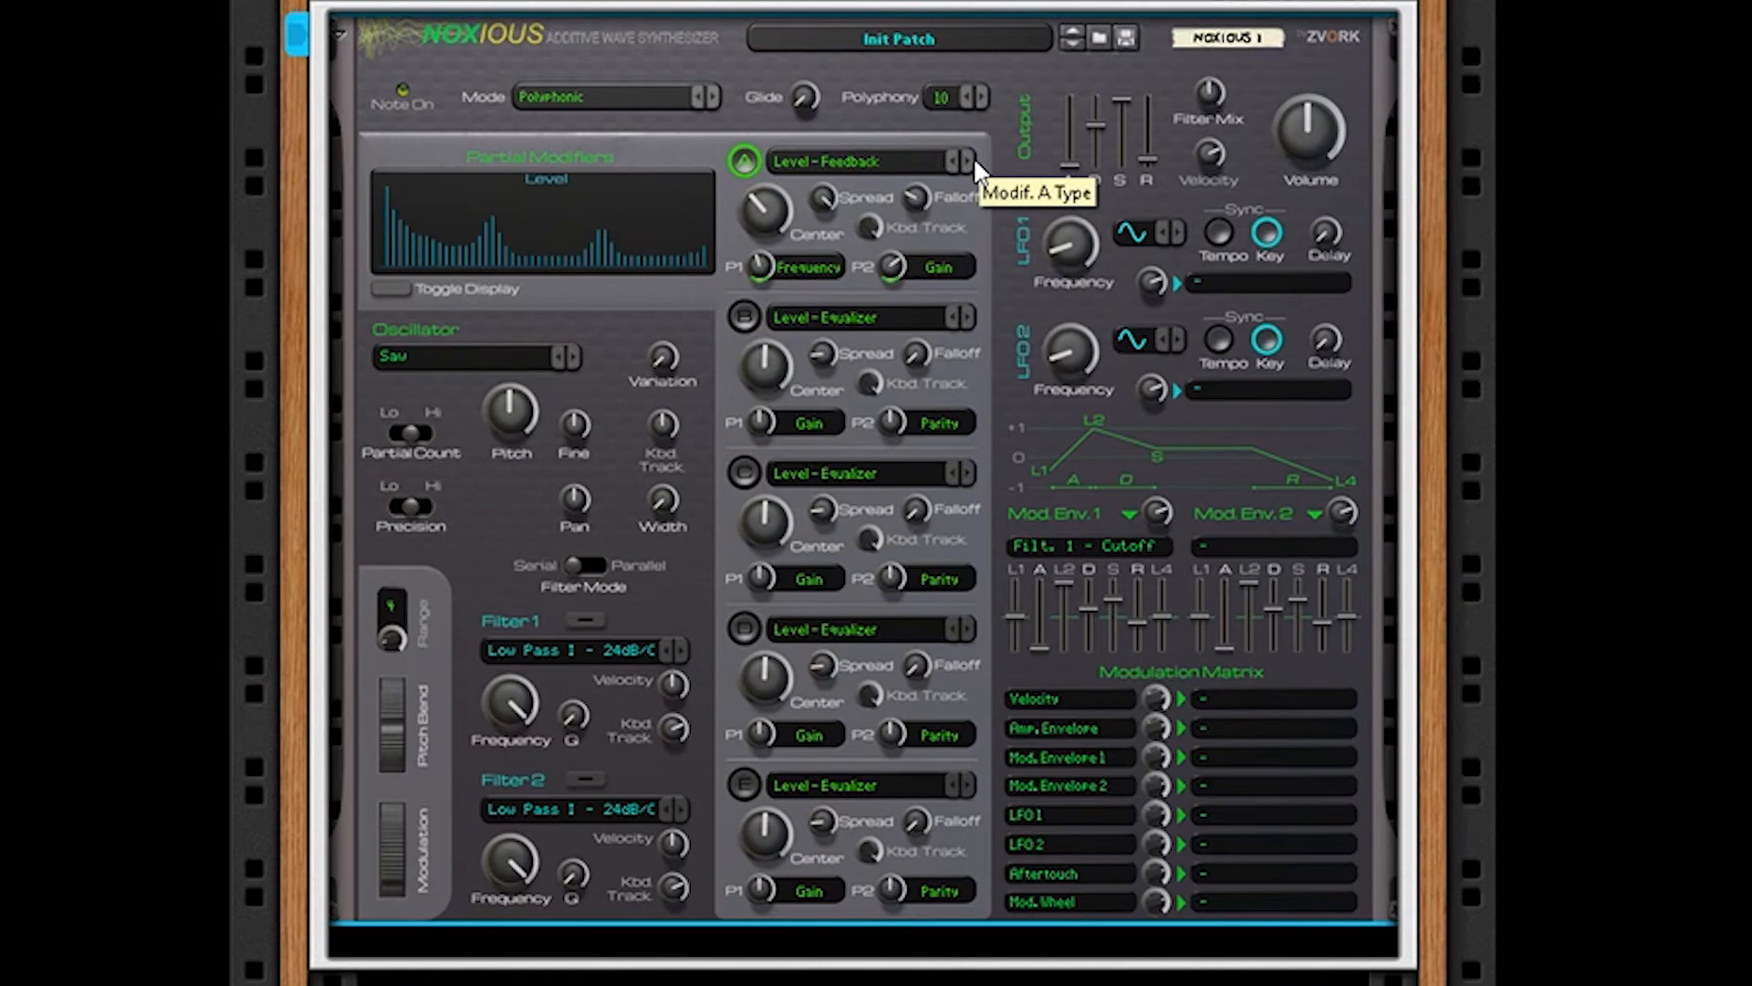
left_click_drag(785, 208, 809, 311)
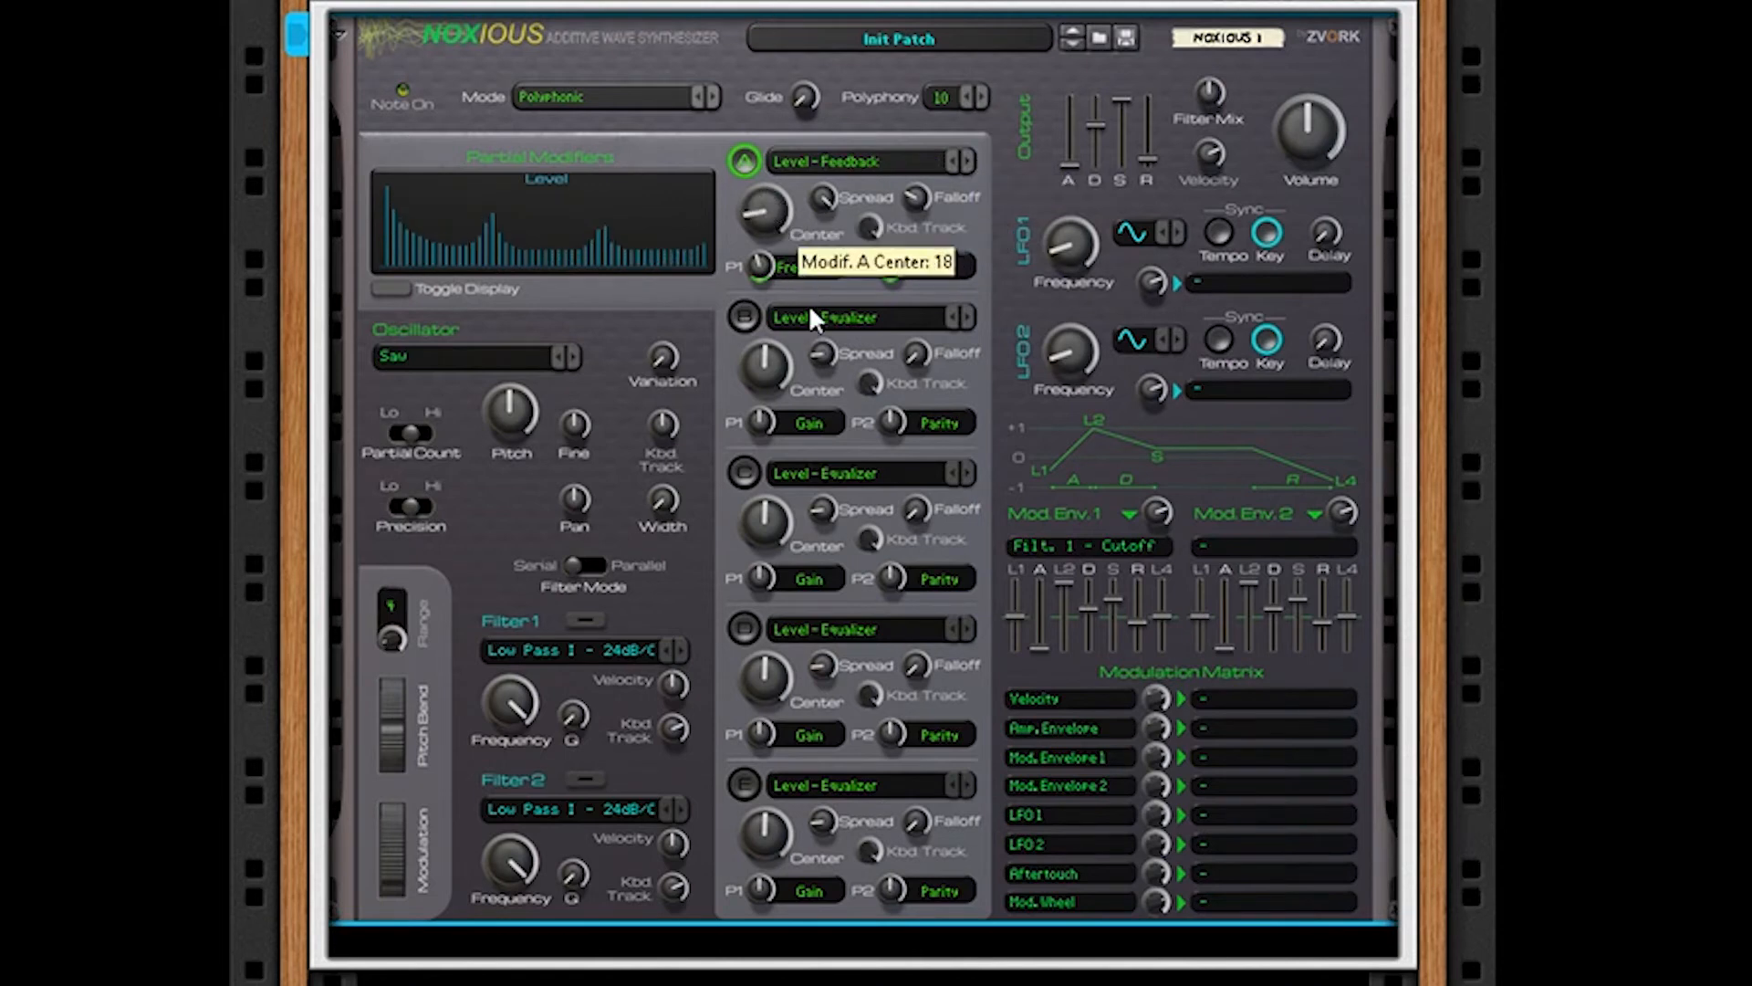
left_click_drag(826, 251, 841, 167)
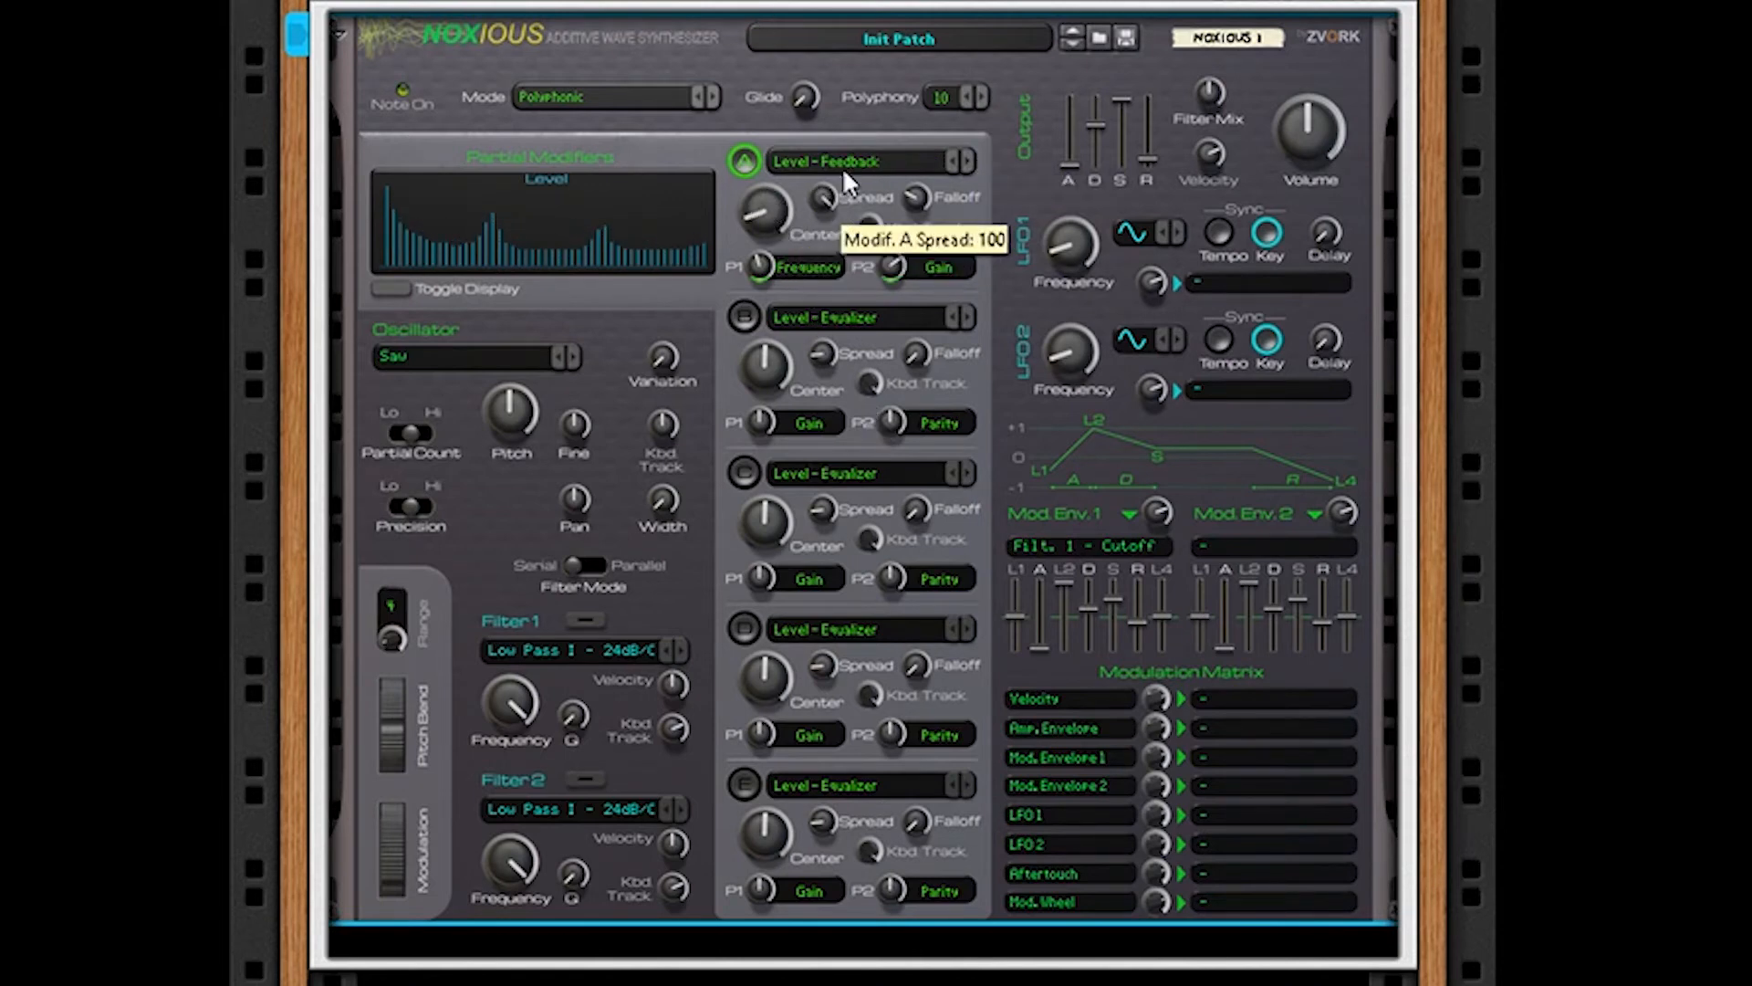
left_click_drag(769, 268, 790, 313)
left_click_drag(898, 265, 934, 255)
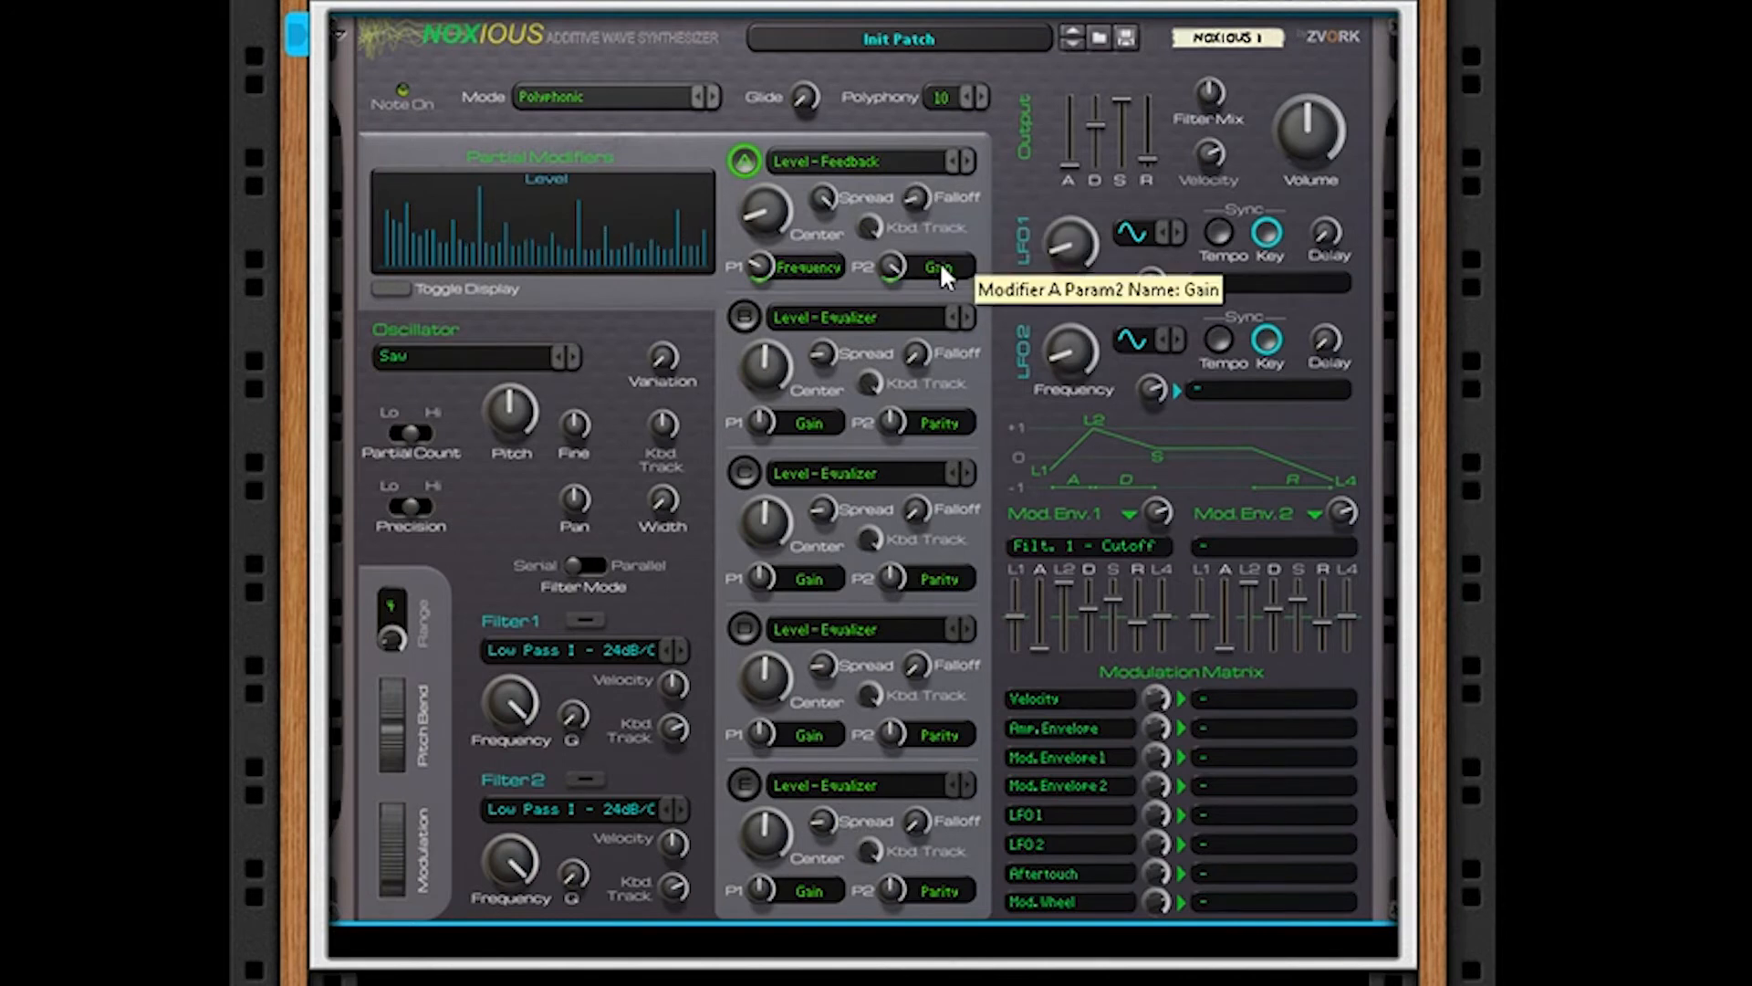
left_click_drag(765, 212, 560, 263)
Step: Set the oscillator wave to Nasal and adjust the Center, Gain and Falloff of the Level - Feedback modifier, with Spread at 93
left_click(493, 354)
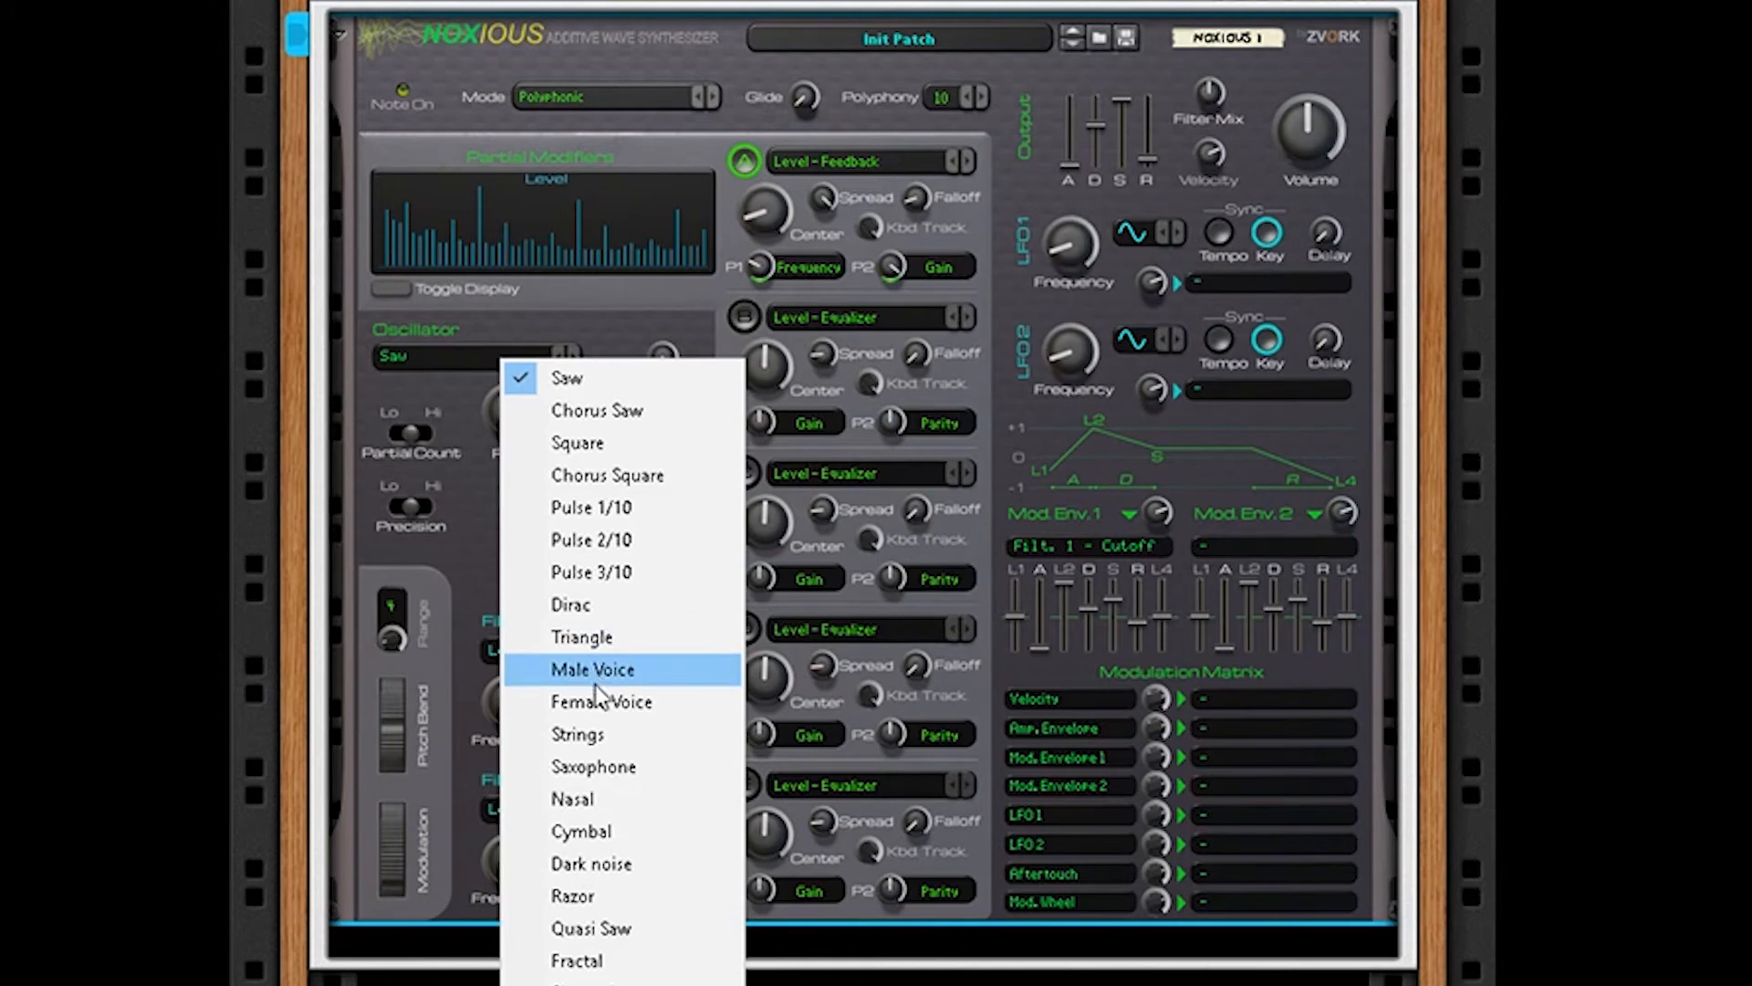
left_click(578, 800)
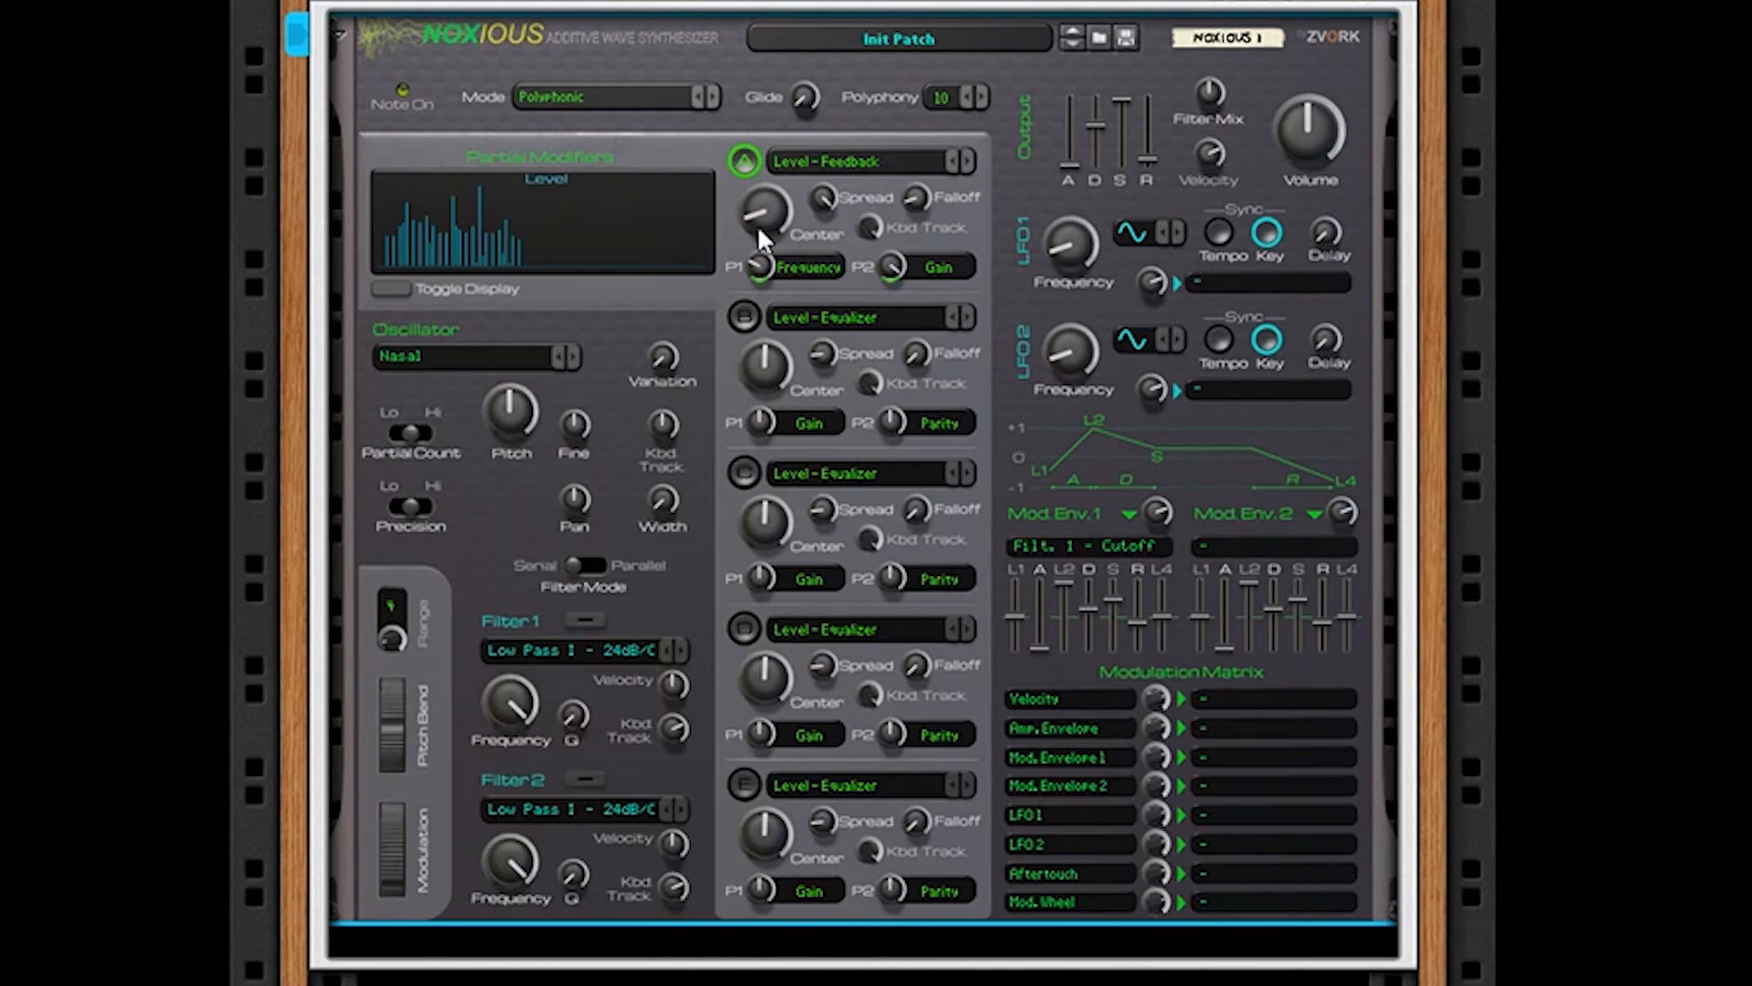
left_click_drag(757, 224, 754, 189)
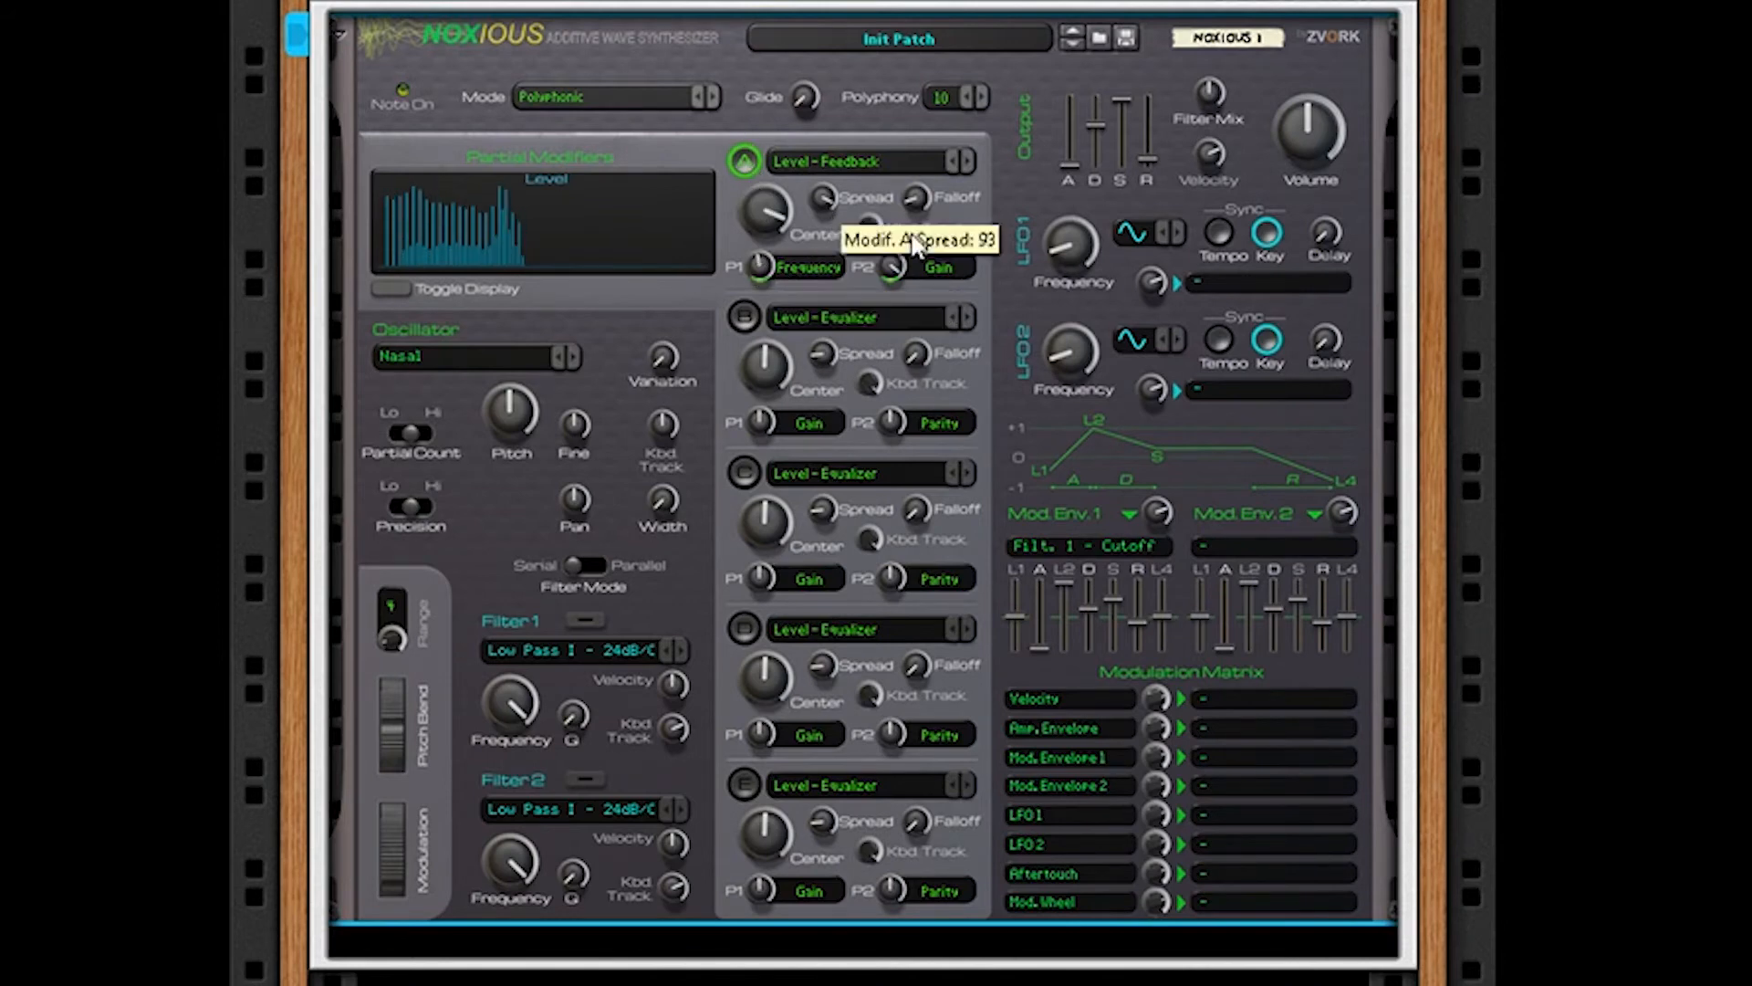
left_click_drag(895, 265, 913, 429)
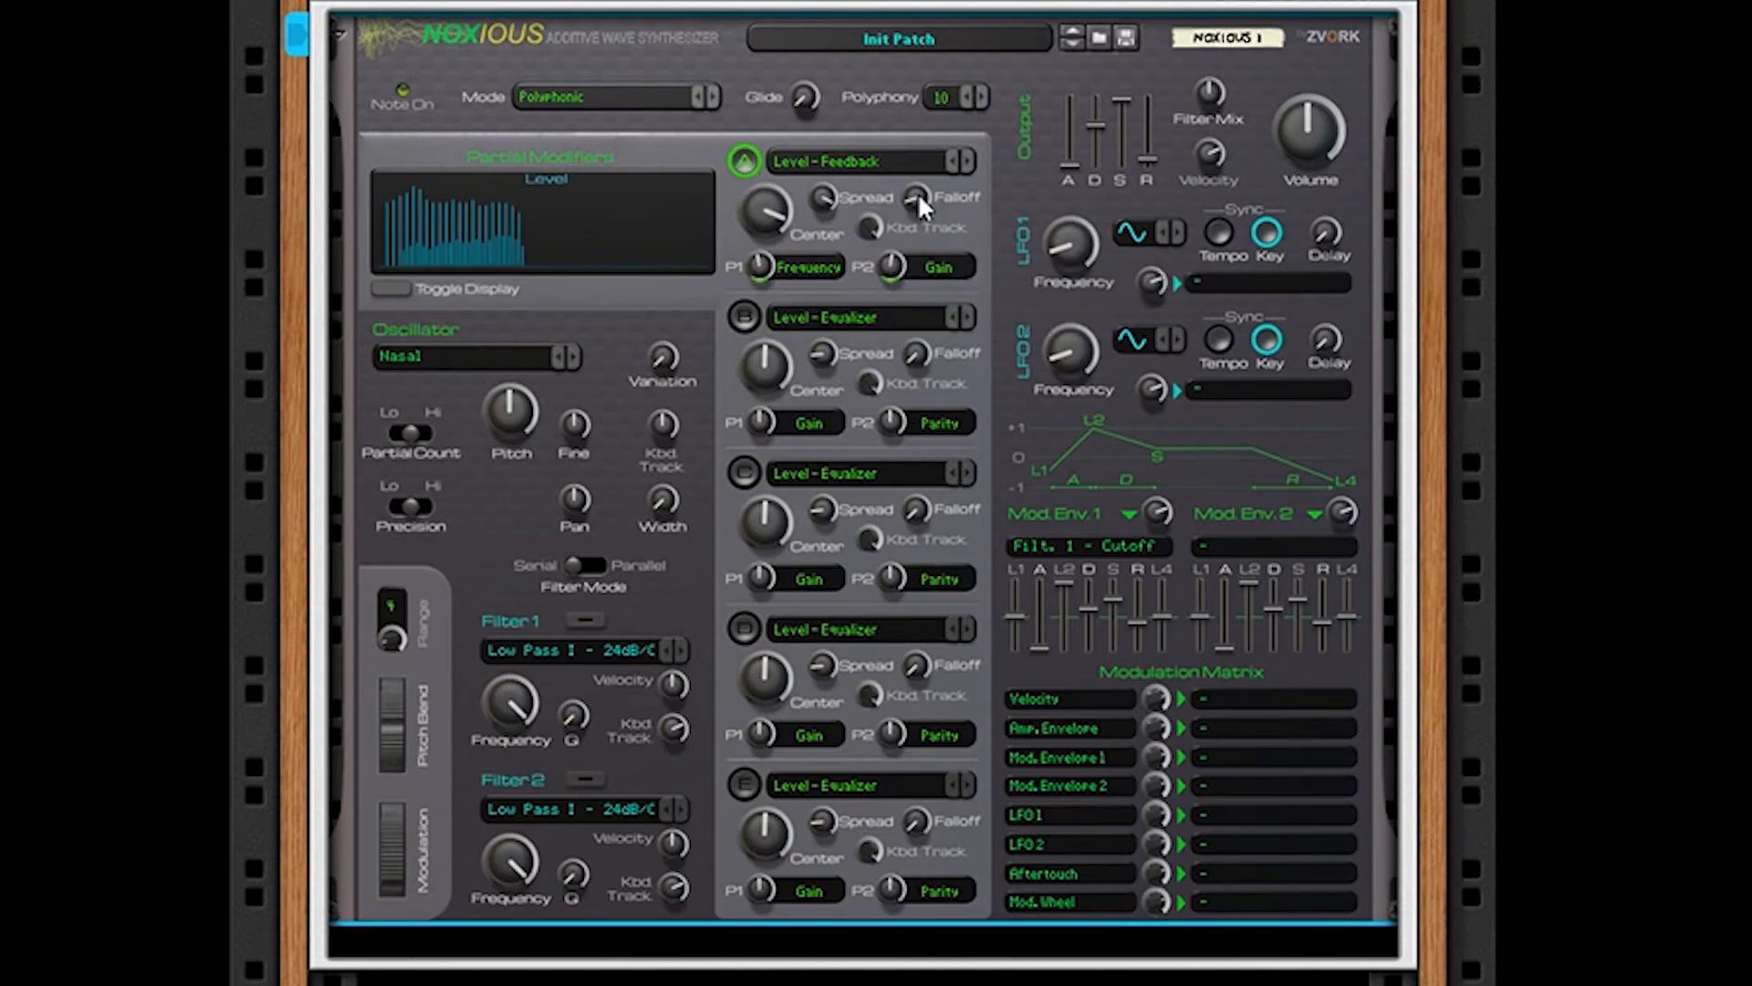
left_click_drag(917, 198, 909, 2)
Step: Choose Combined - Mirror for Partial Modifier A, set Harmonic to -28 and Mix to -25, and lower its Center
left_click(777, 160)
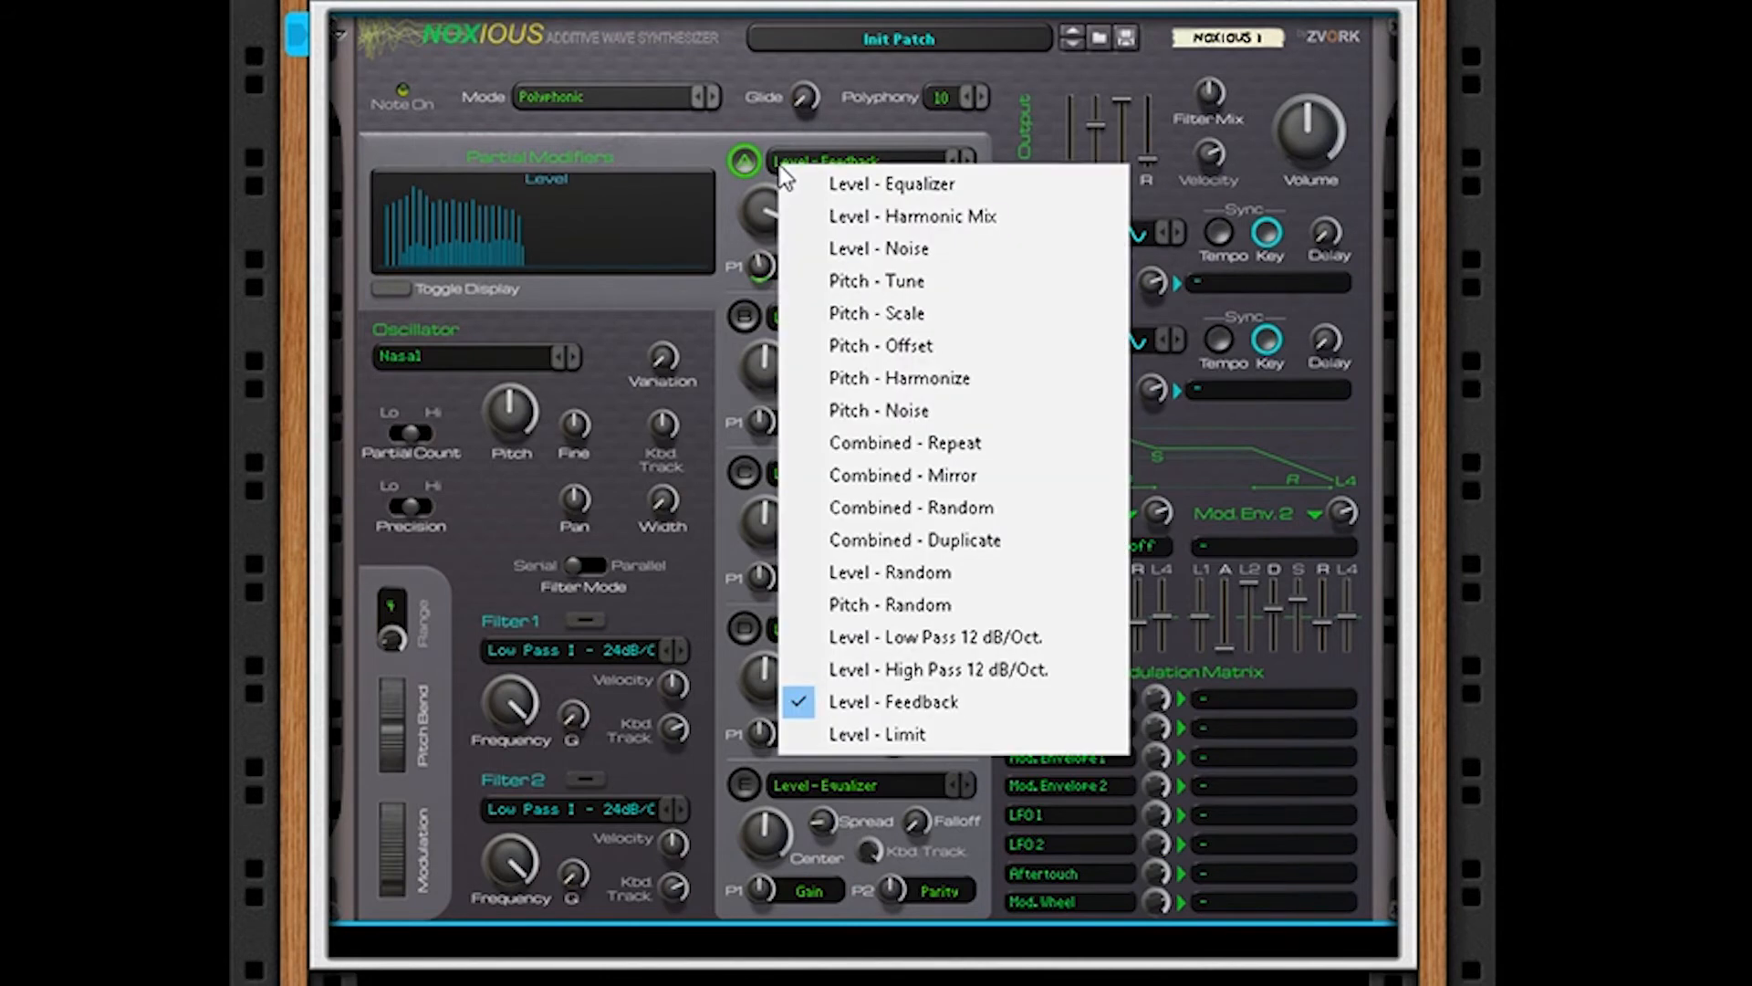
left_click(893, 476)
left_click_drag(765, 260, 749, 332)
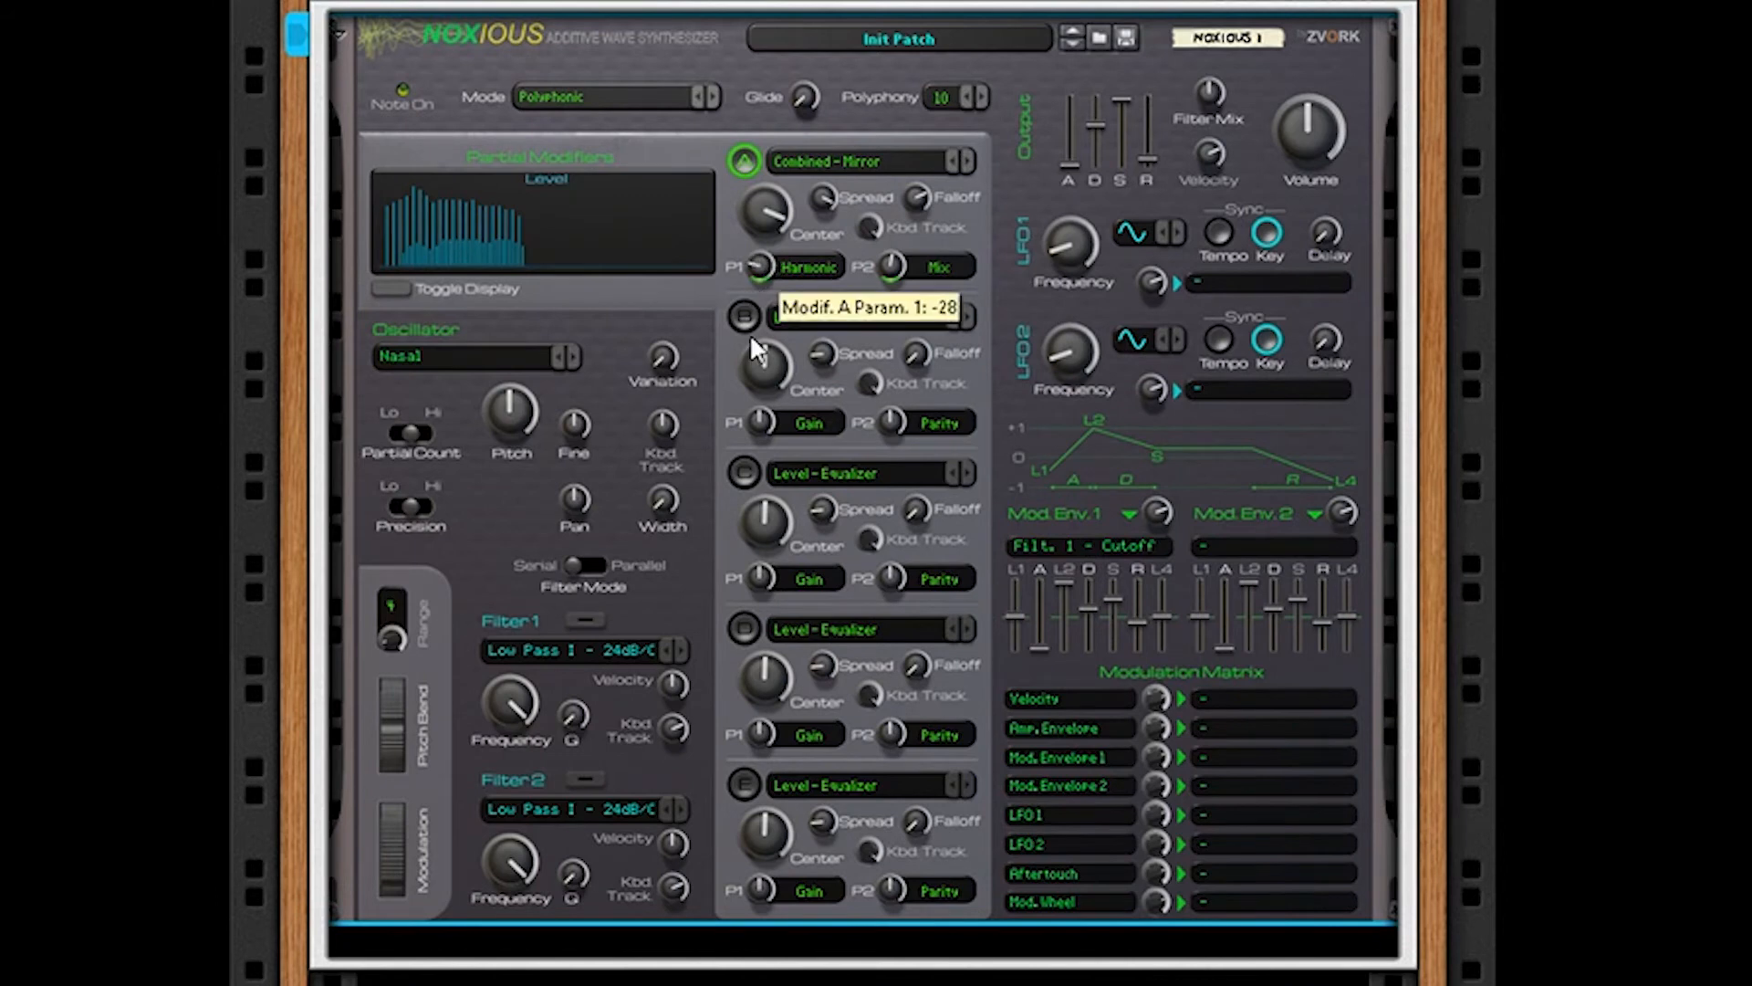
left_click_drag(890, 258, 891, 360)
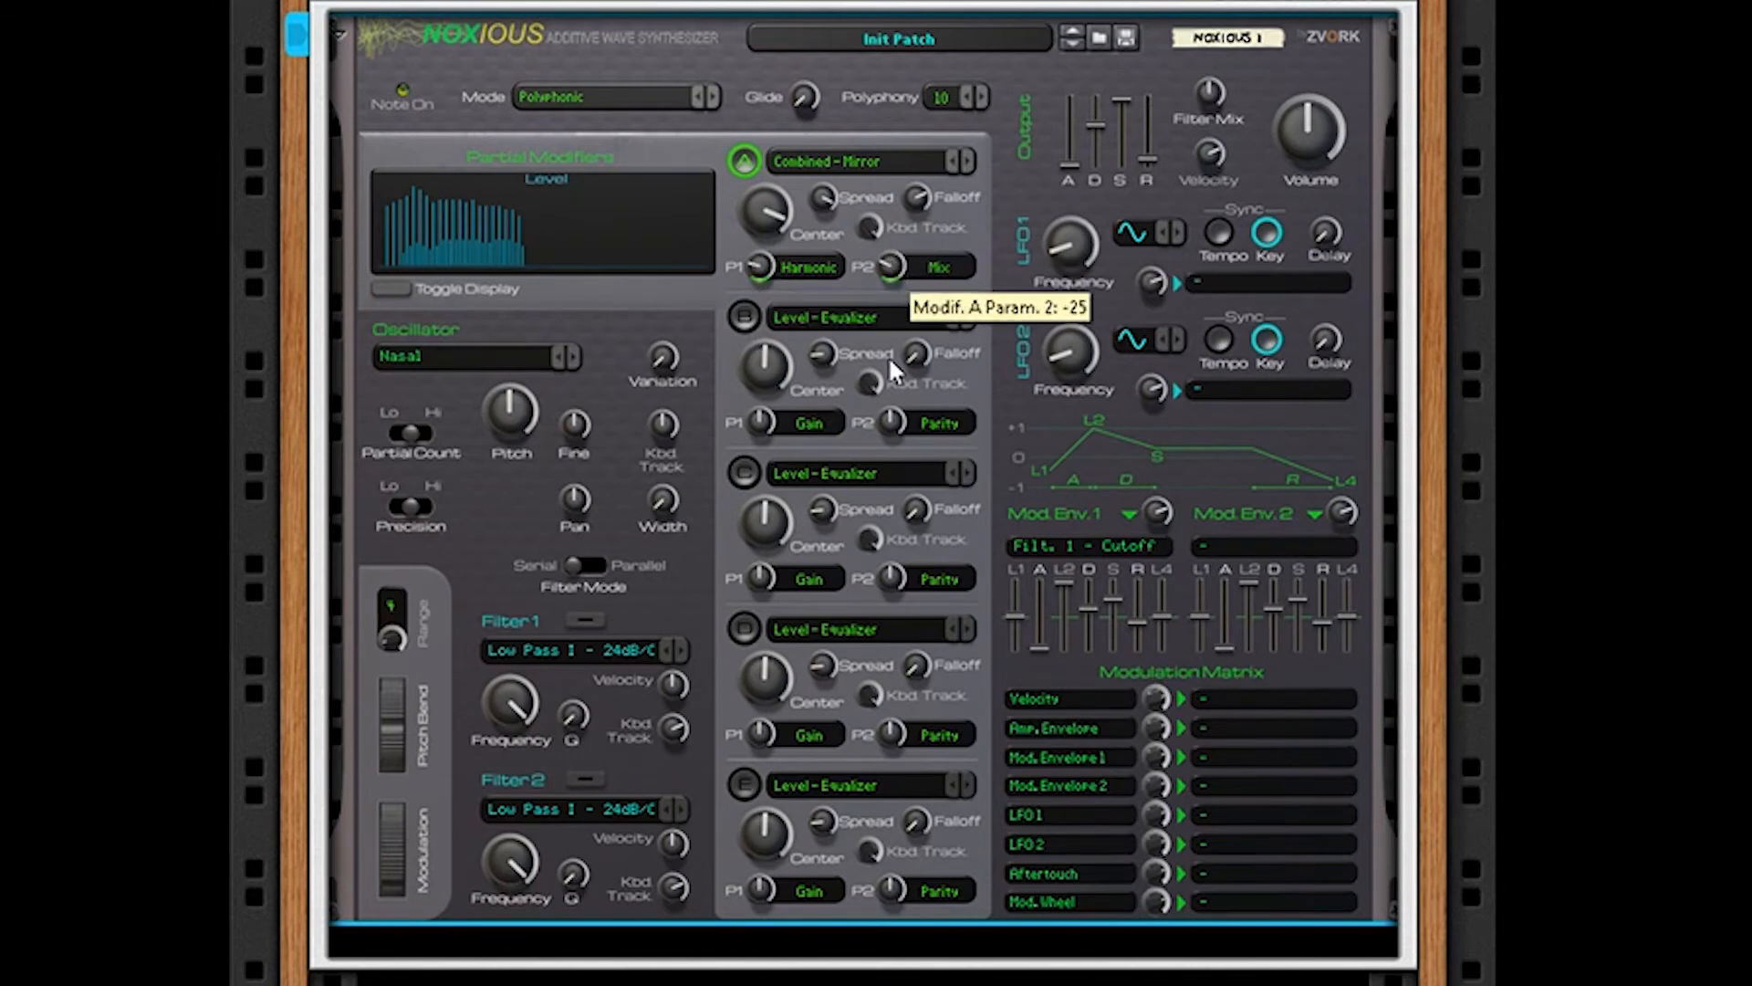
left_click_drag(779, 209, 676, 378)
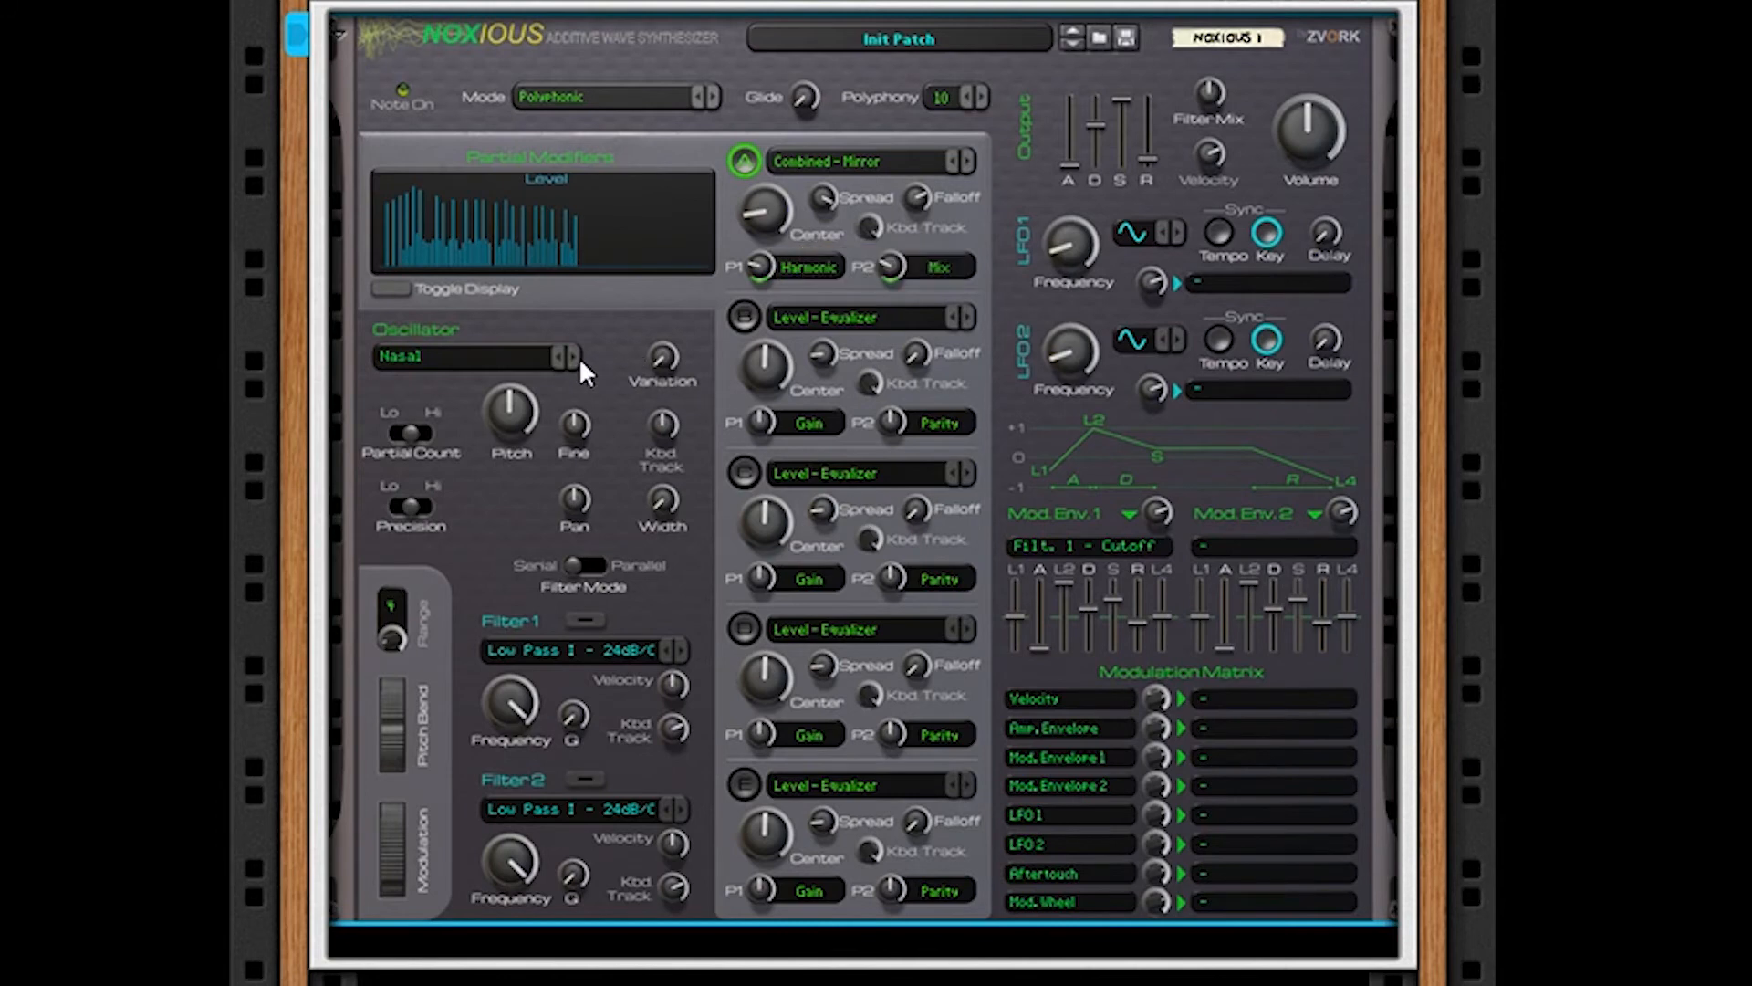
Step: Step the oscillator wave through Cymbal to Dark noise and lower the Center of Partial Modifier A
left_click(575, 357)
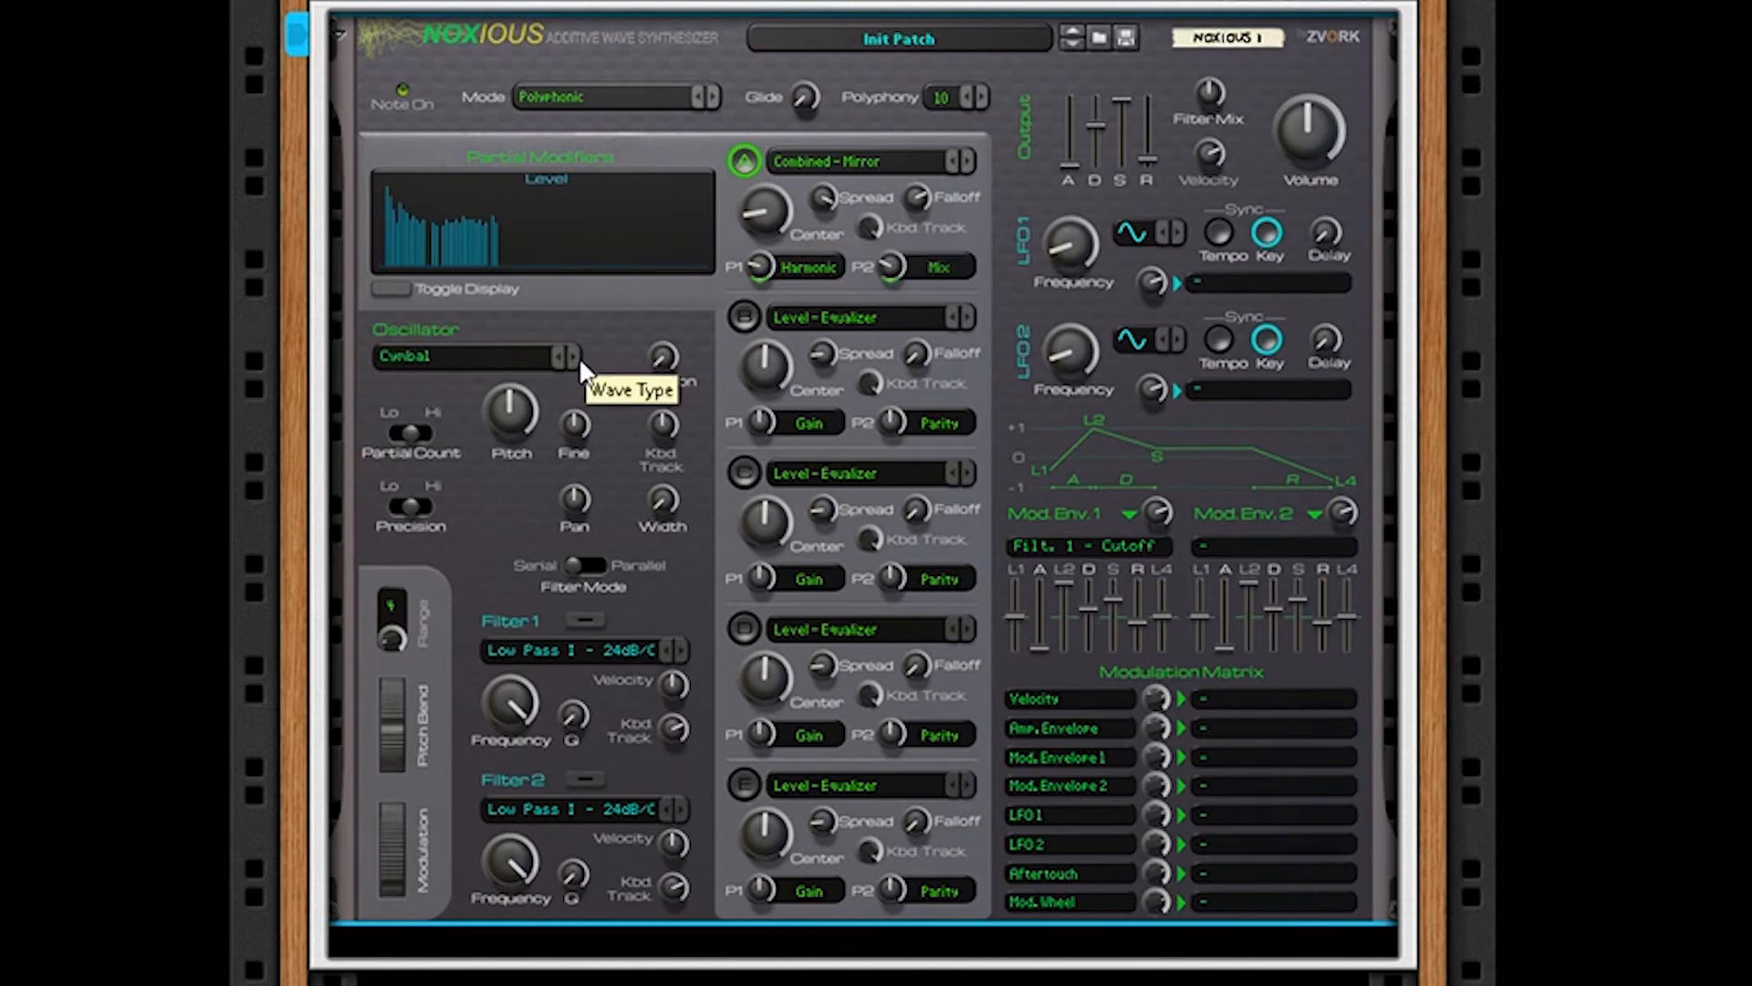
left_click(579, 358)
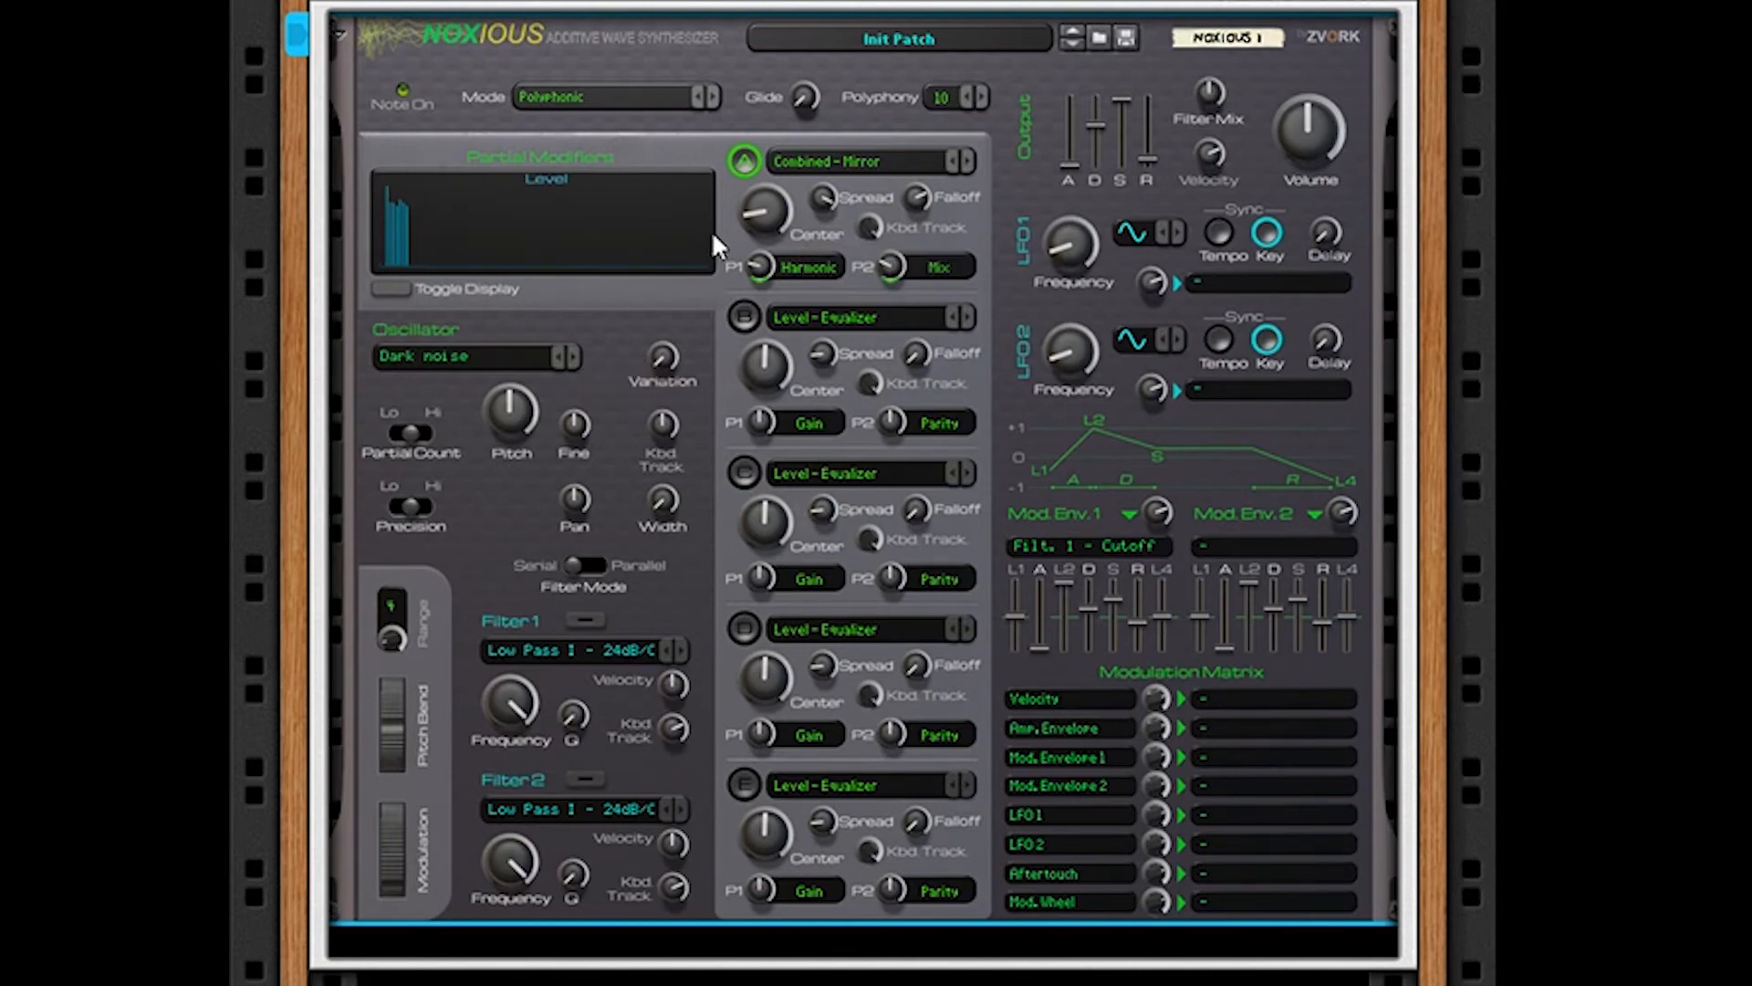
left_click_drag(774, 212, 759, 240)
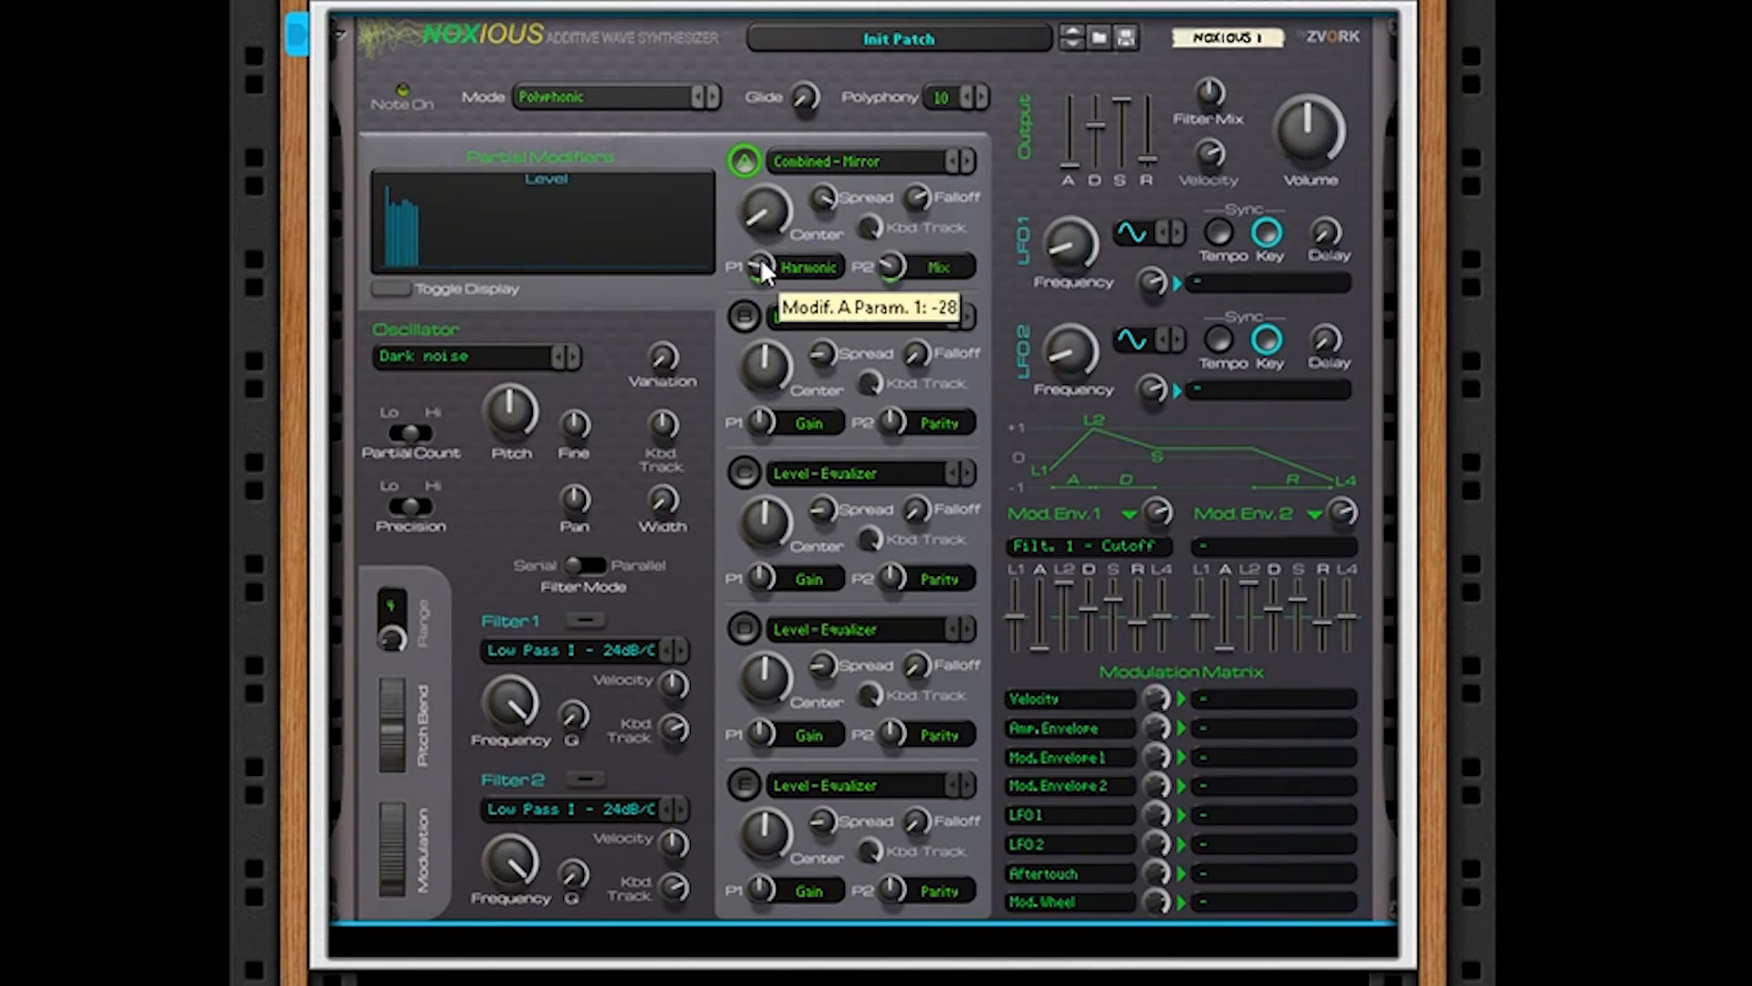
Step: Step Partial Modifier A from Combined - Mirror through Combined - Random to Combined - Duplicate
left_click_drag(768, 4, 906, 376)
left_click_drag(912, 193, 988, 191)
left_click(970, 161)
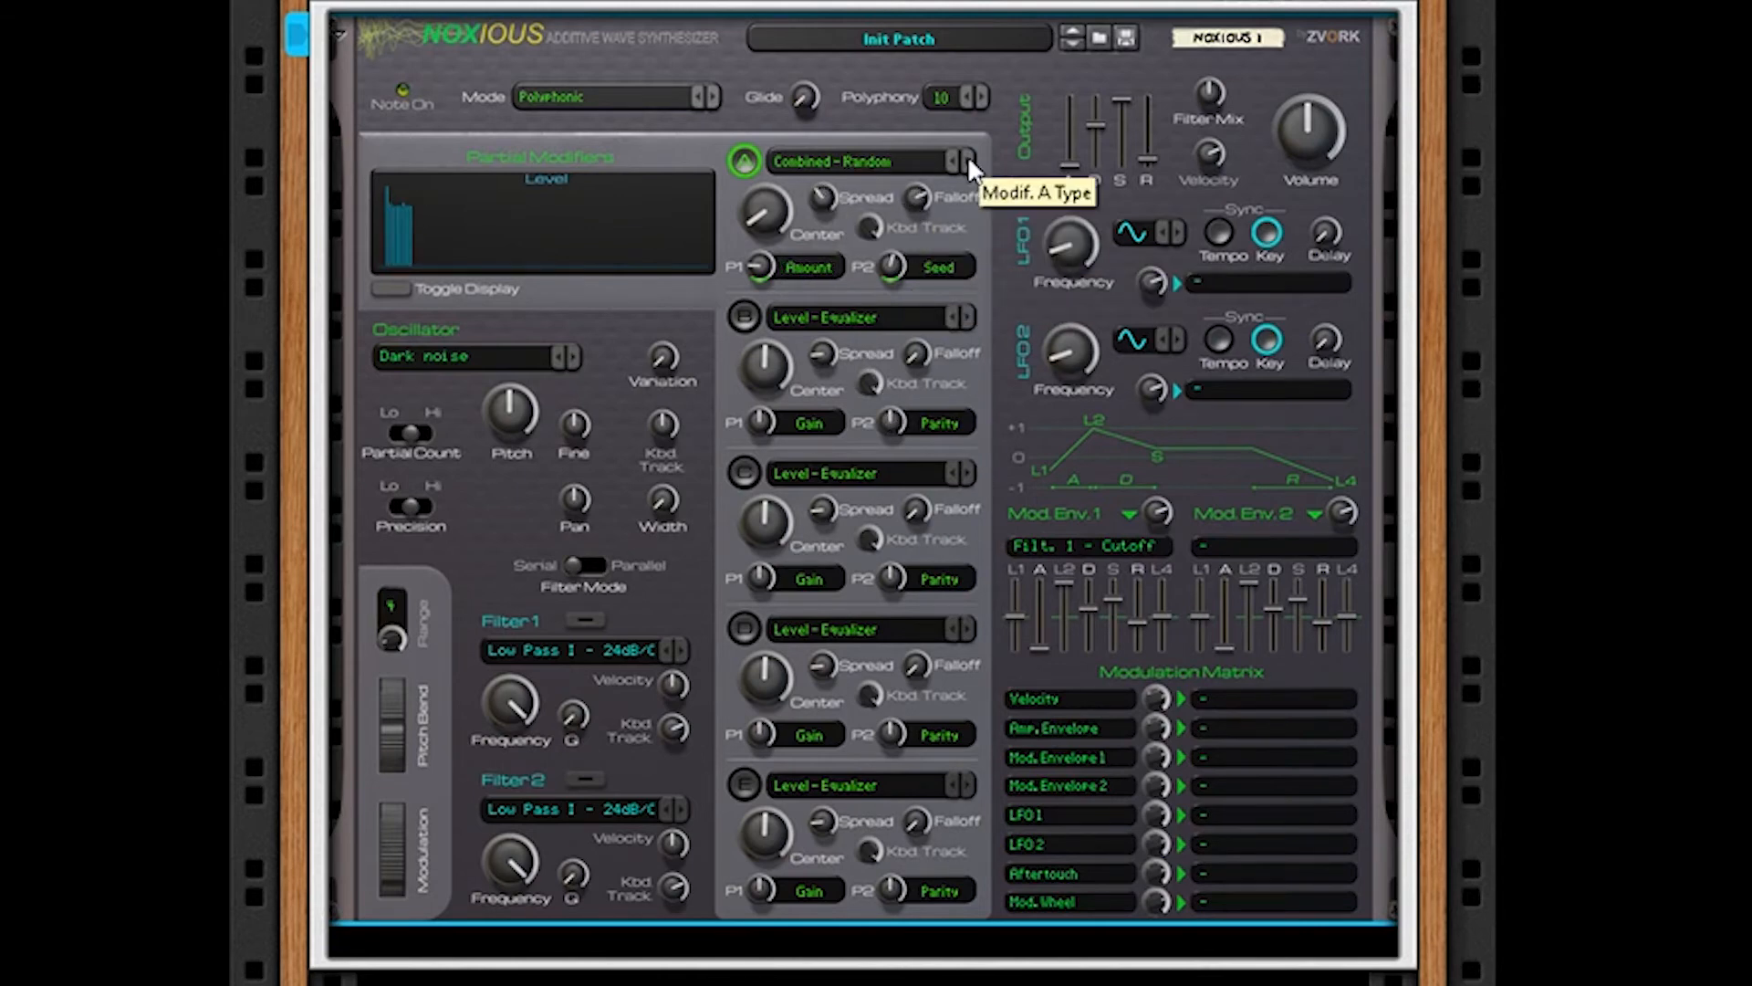
left_click(967, 160)
Step: Set the Center of the Combined - Duplicate modifier to 84 and raise its Semi and Fine amounts
left_click_drag(775, 211, 758, 0)
left_click_drag(824, 196, 830, 102)
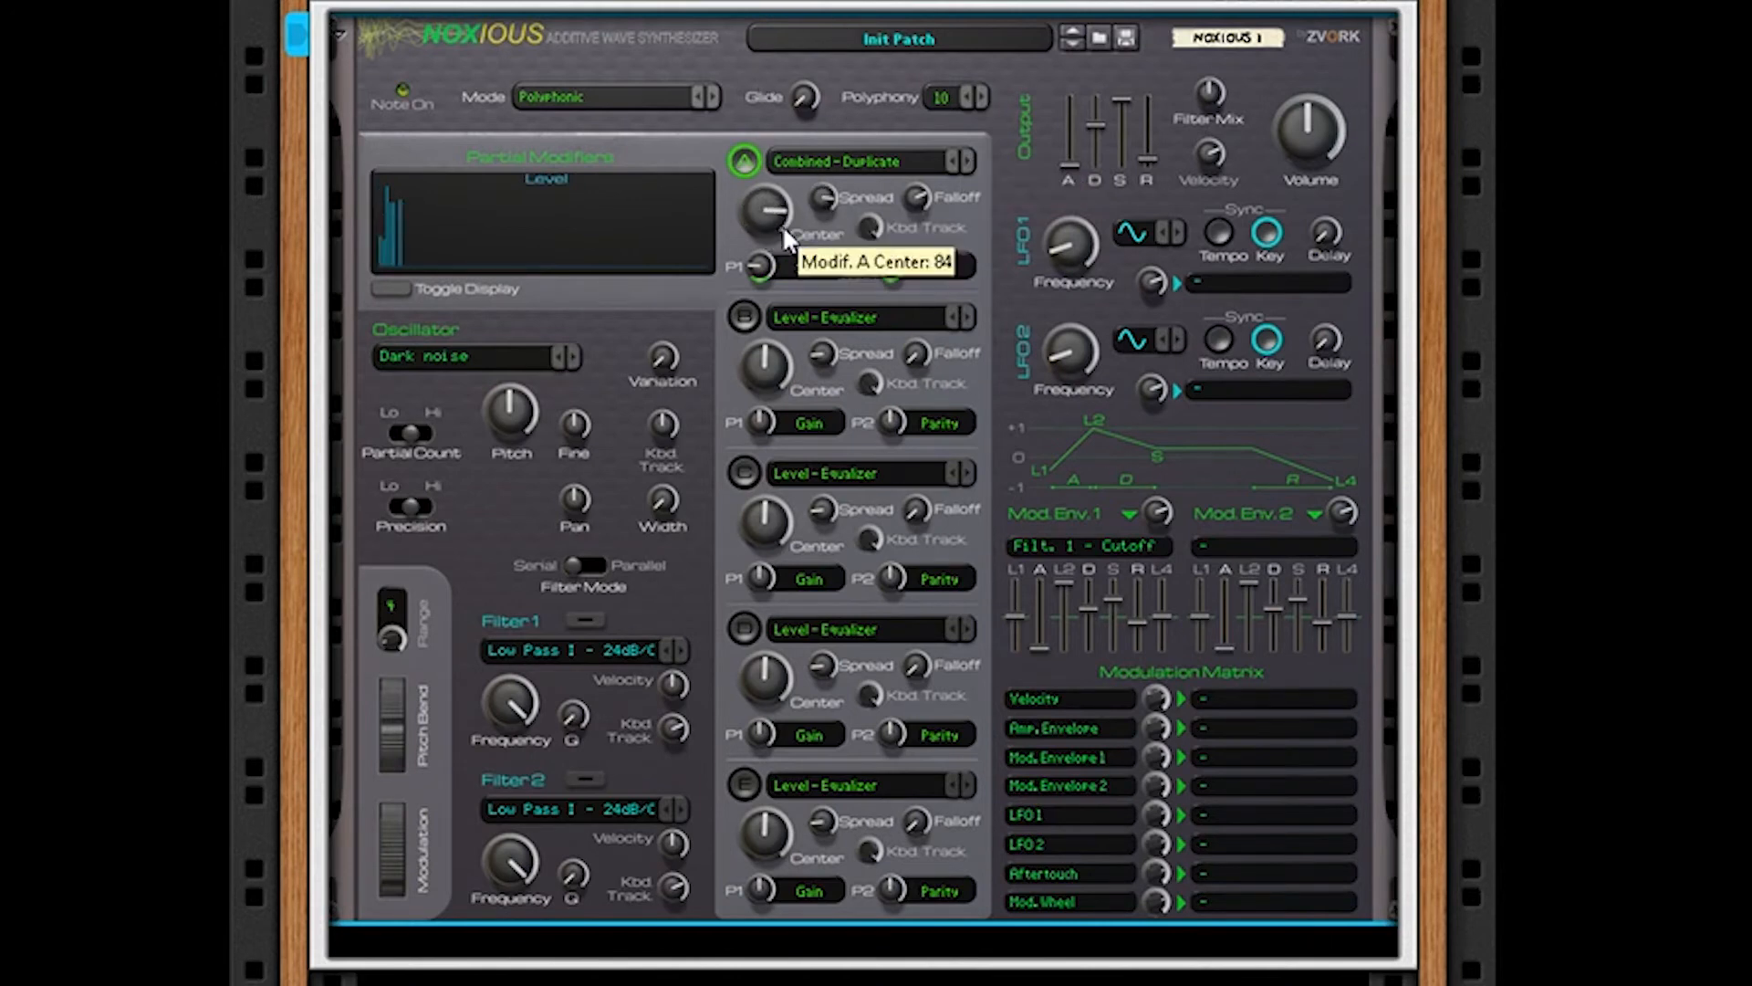
left_click_drag(768, 288, 768, 73)
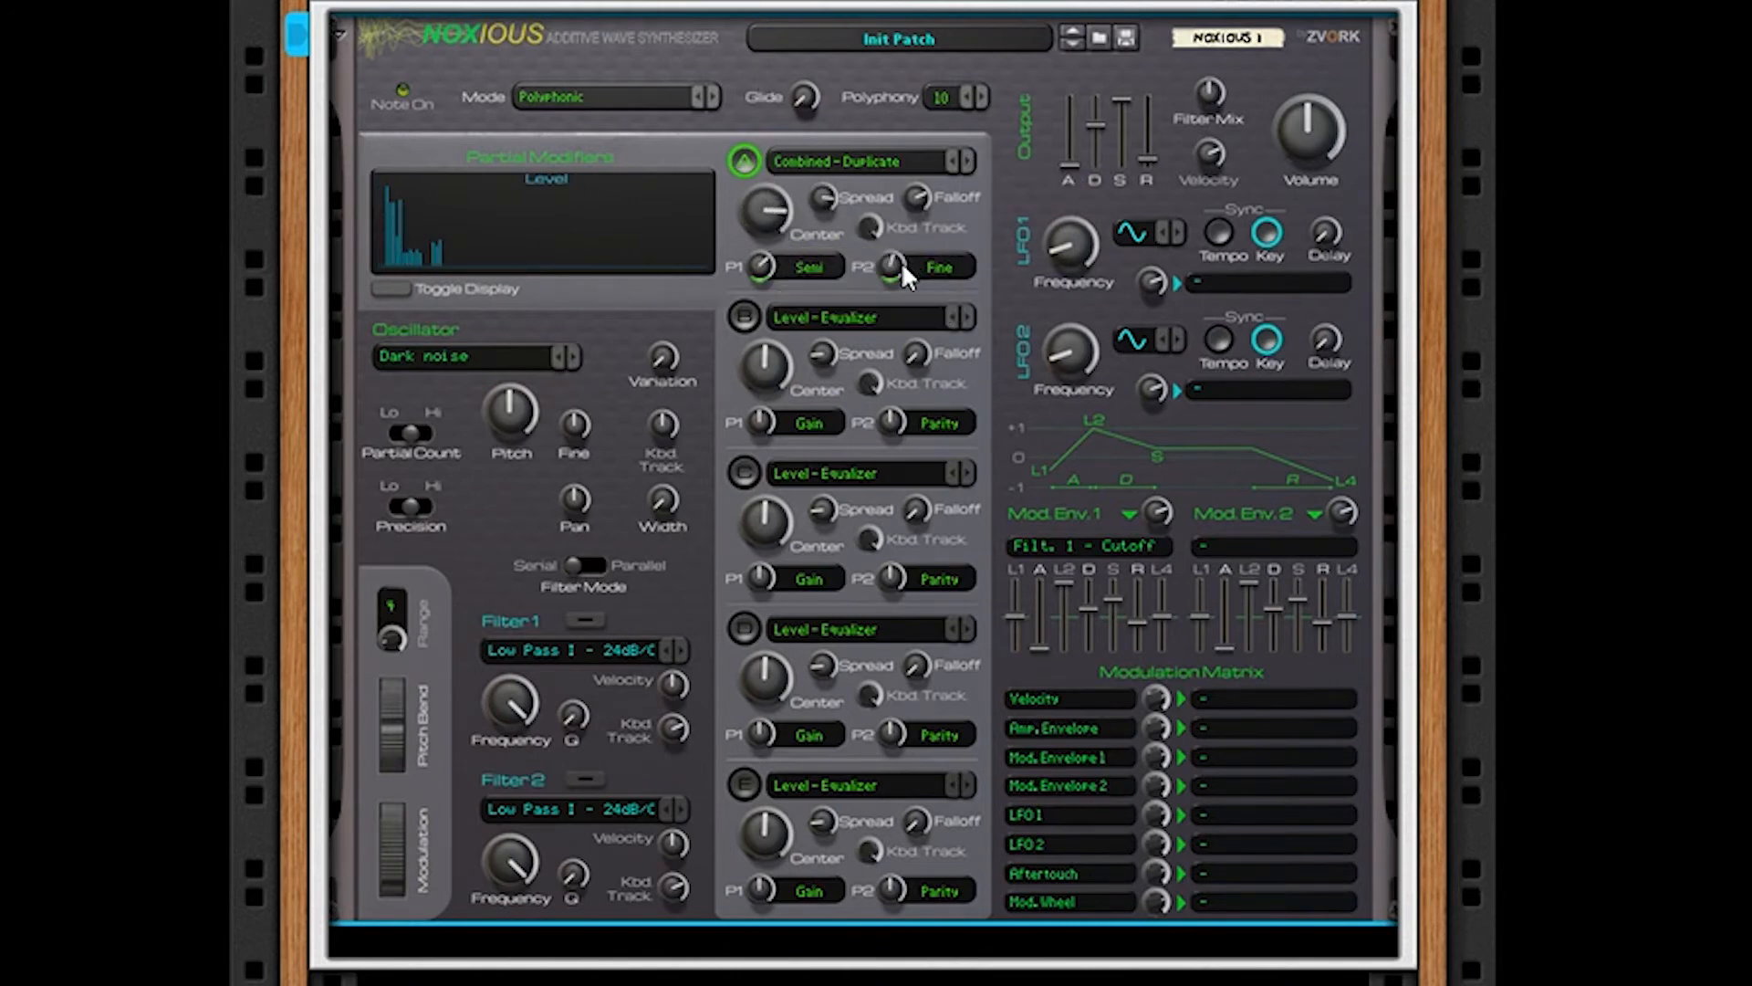
left_click_drag(901, 261, 896, 205)
left_click_drag(756, 266, 822, 160)
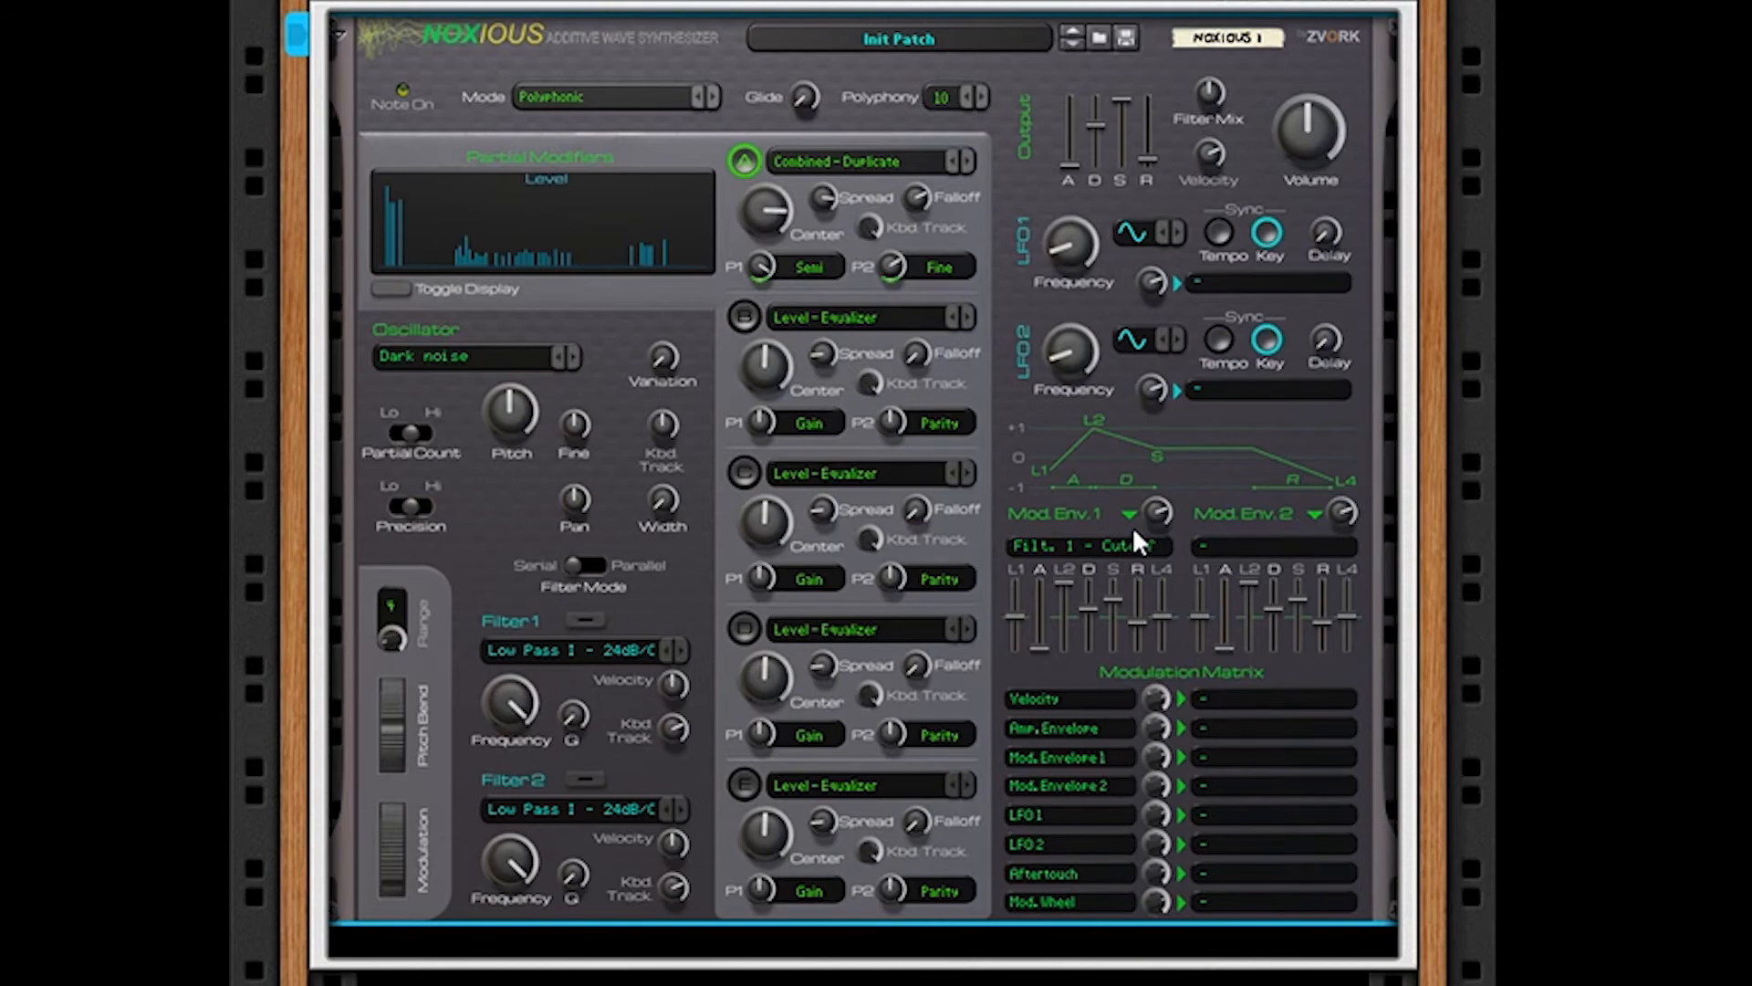
Step: Flip the rack to examine the modifier descriptions and connections on the Noxious back panel, and return to the front
key("Tab")
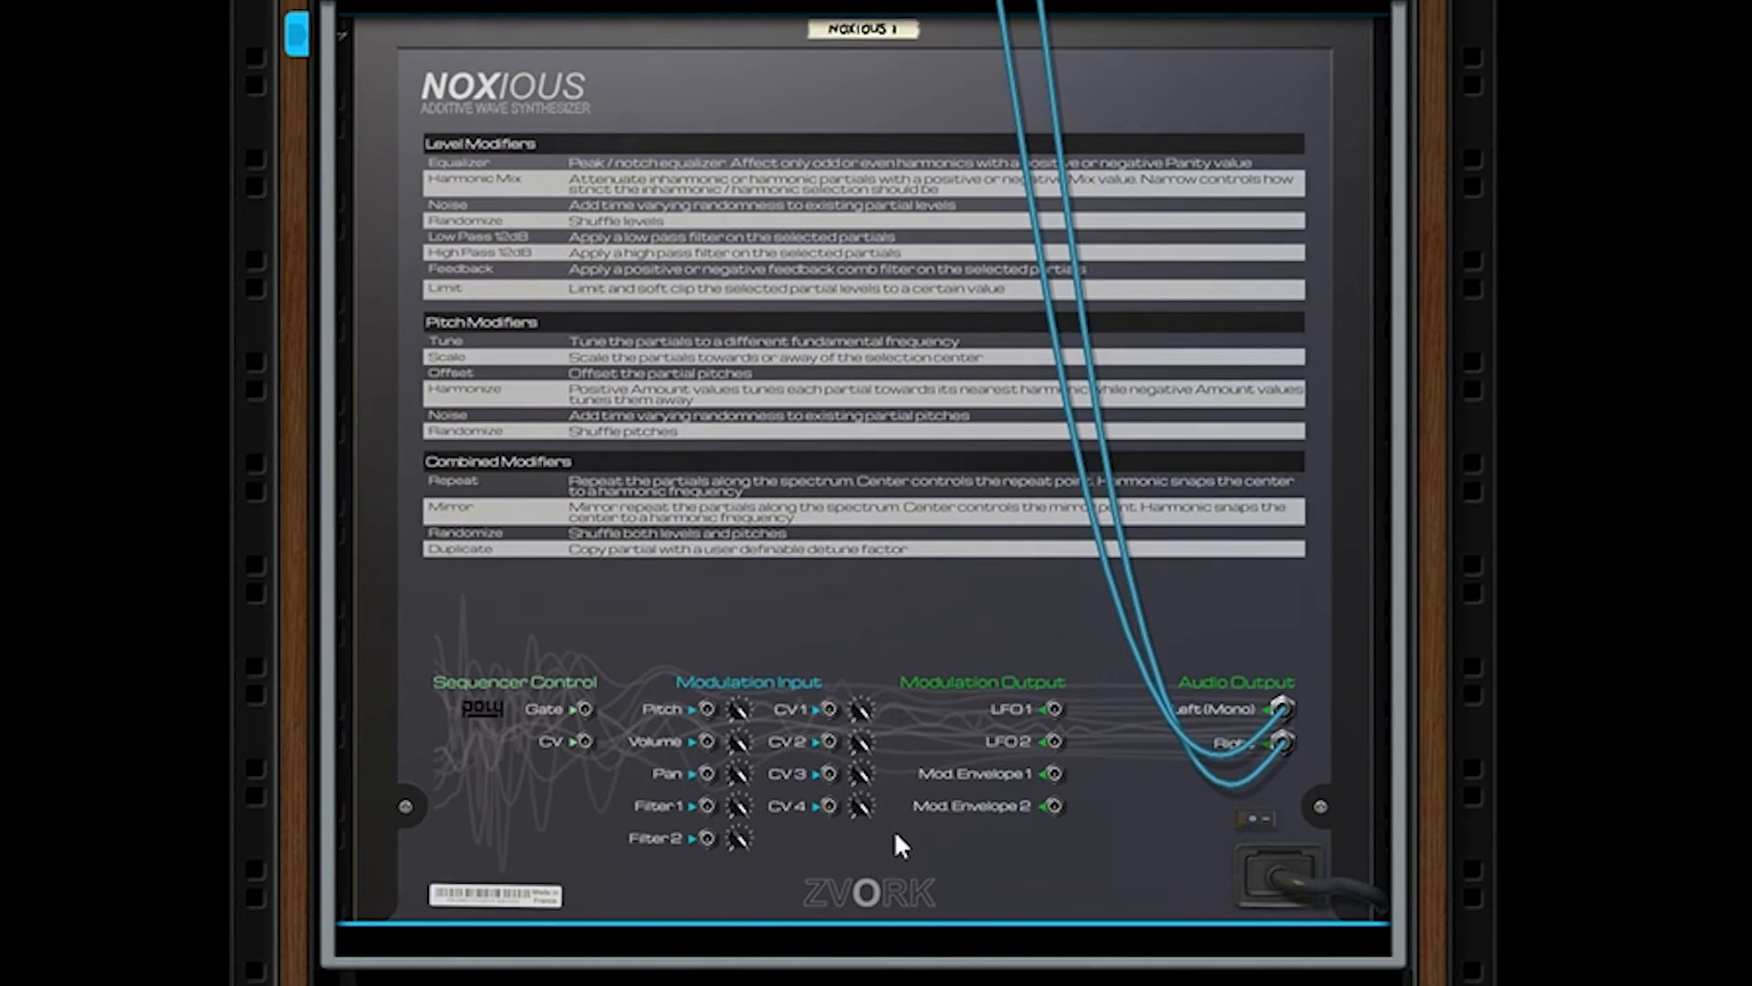
key("Tab")
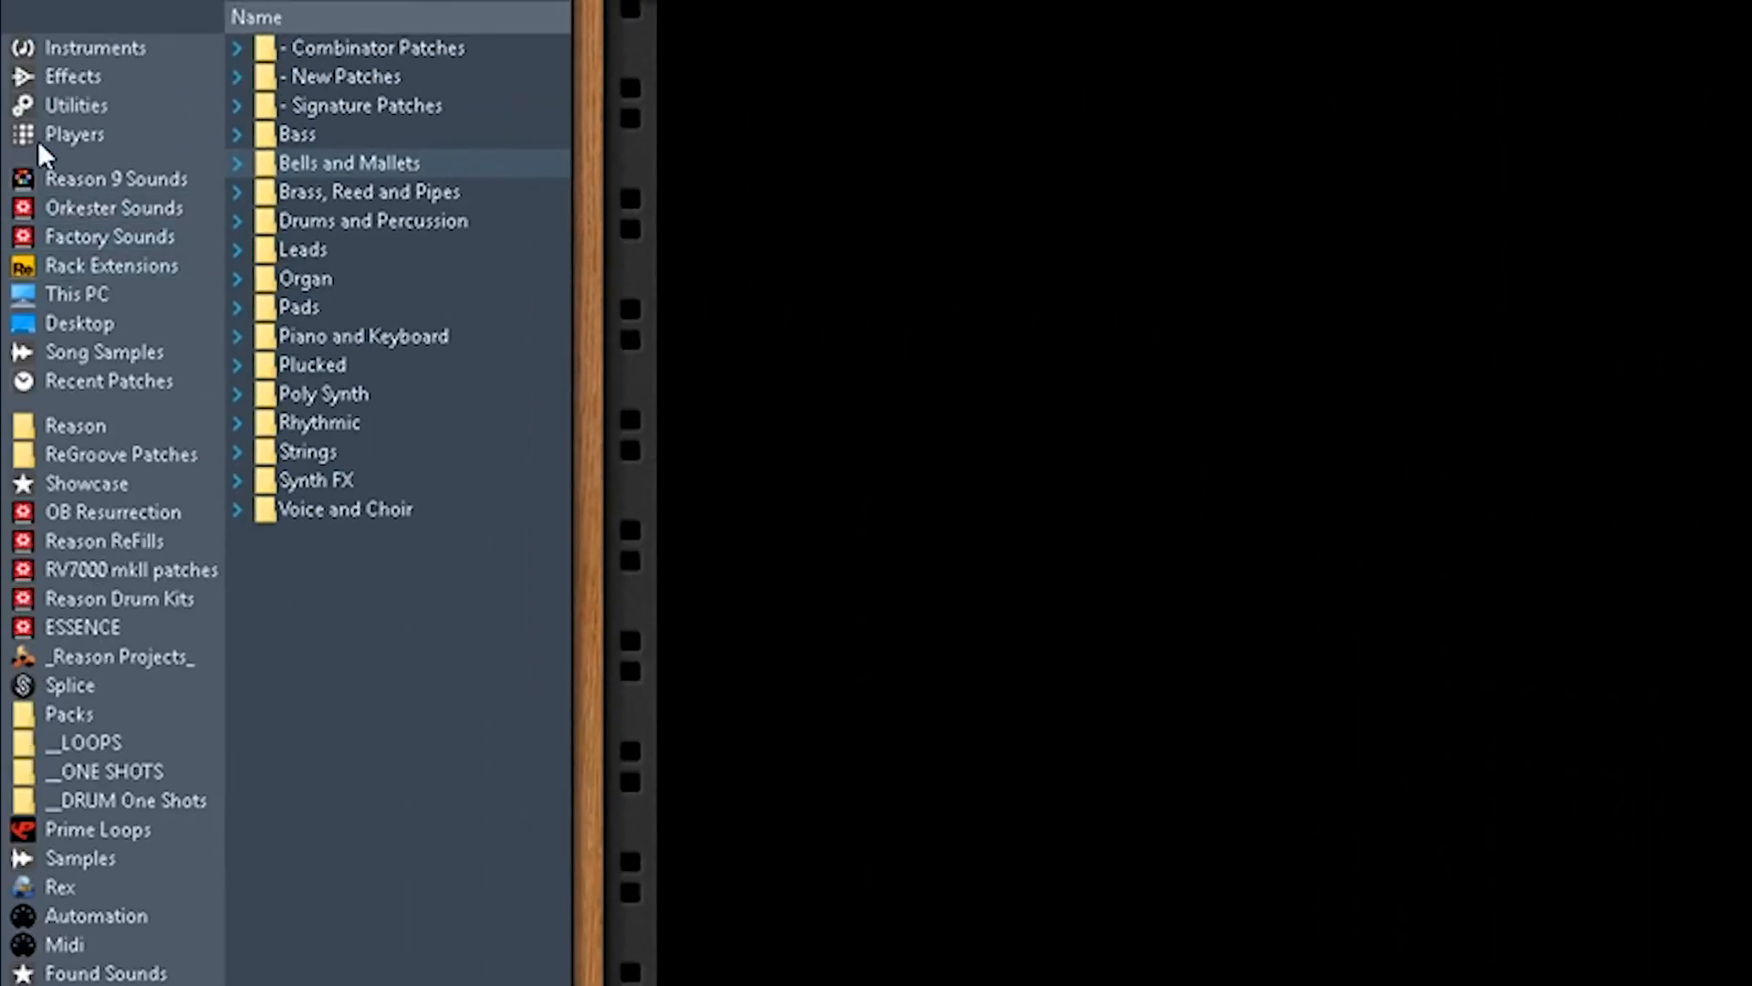
Step: Look through the Combinator Patches, New Patches, Signature Patches and Bass folders in the browser
left_click(238, 48)
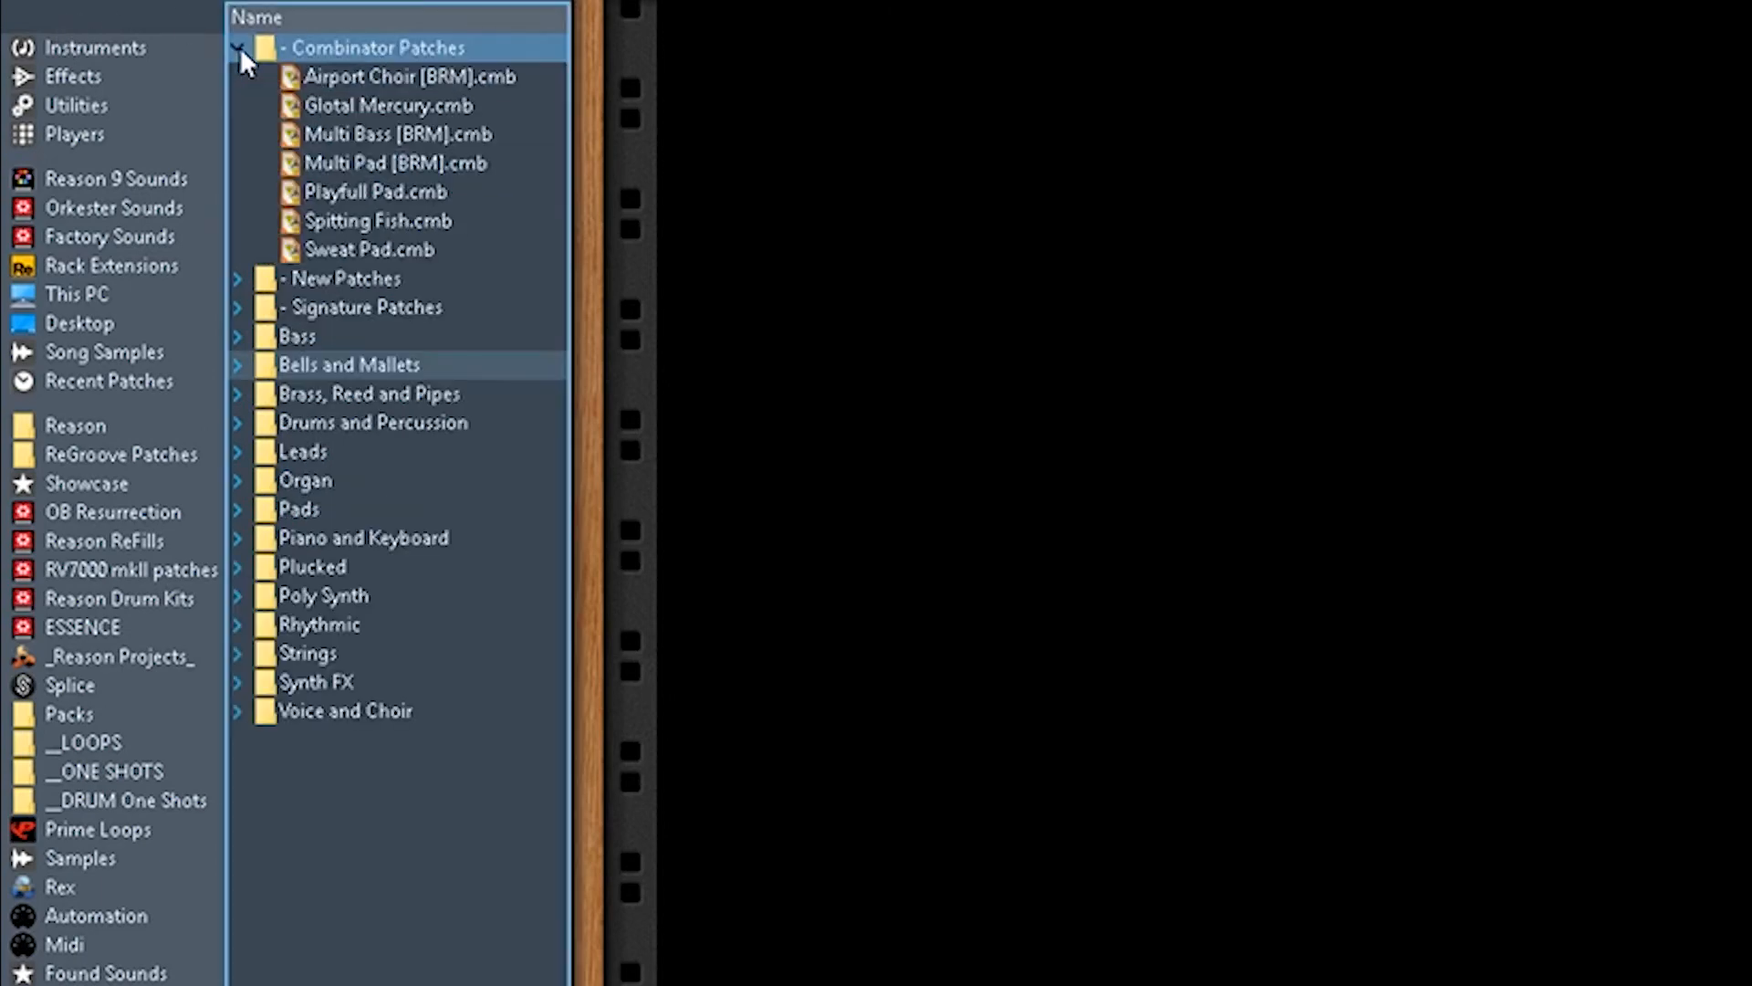
left_click(239, 47)
left_click(235, 73)
left_click(235, 73)
left_click(233, 97)
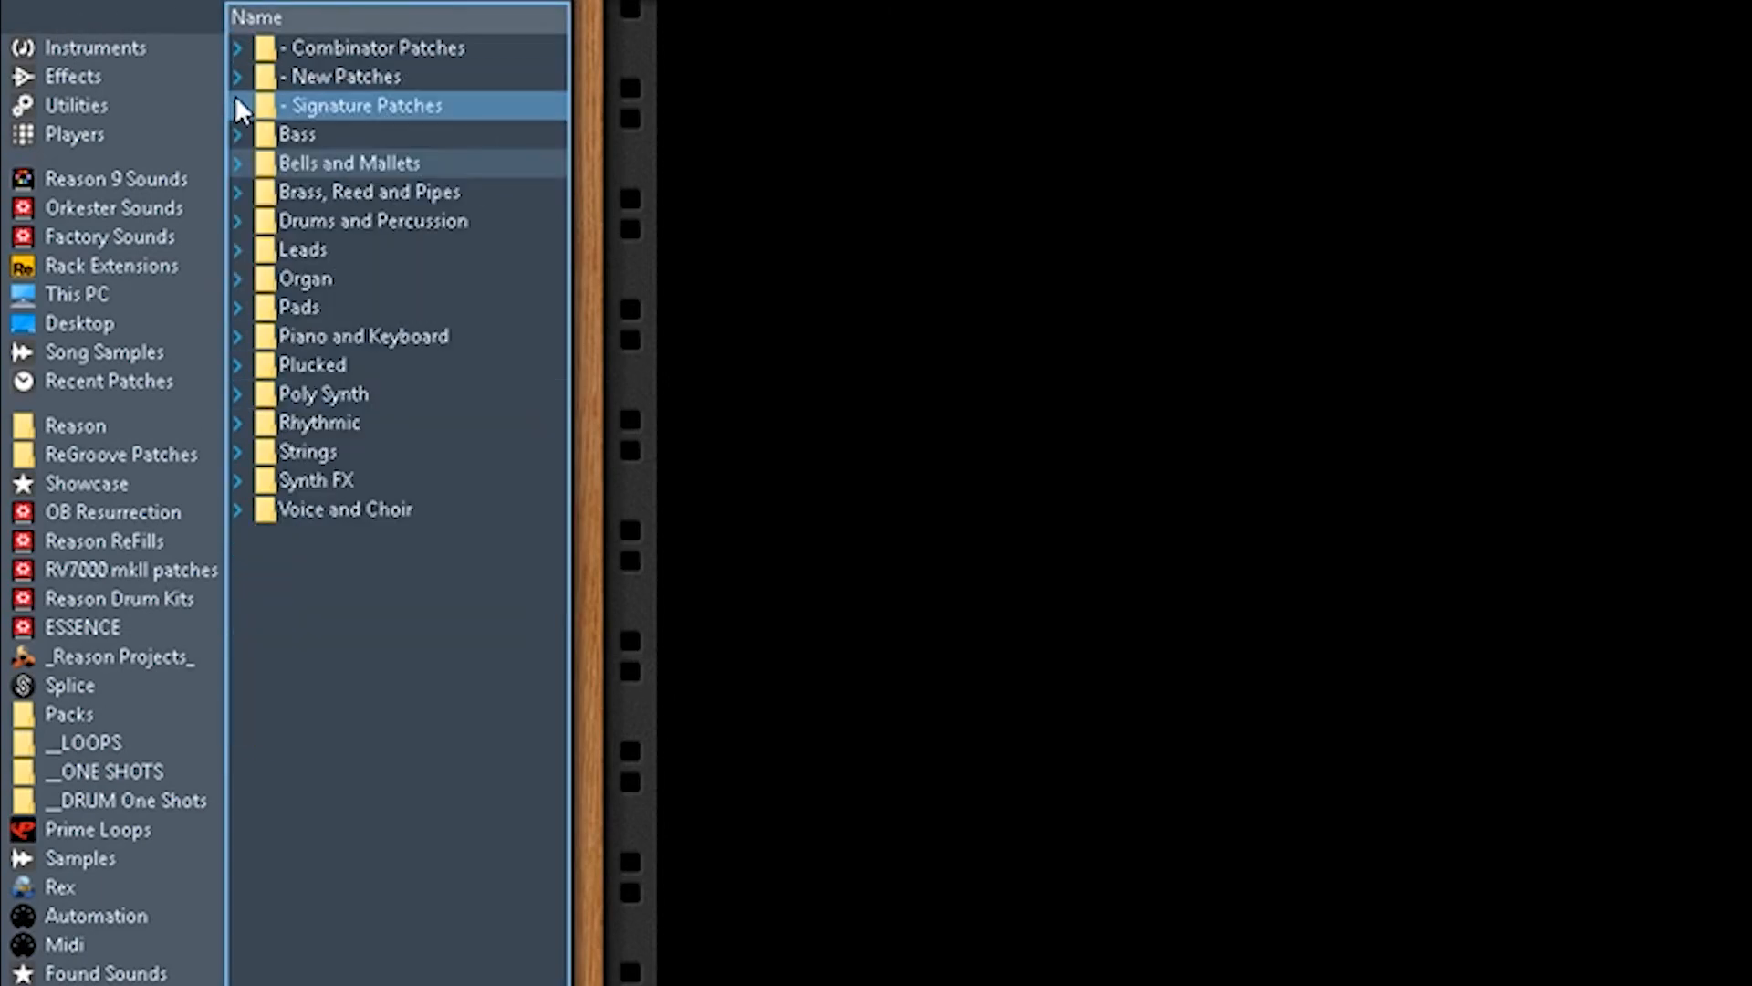
left_click(235, 103)
left_click(237, 133)
left_click(237, 133)
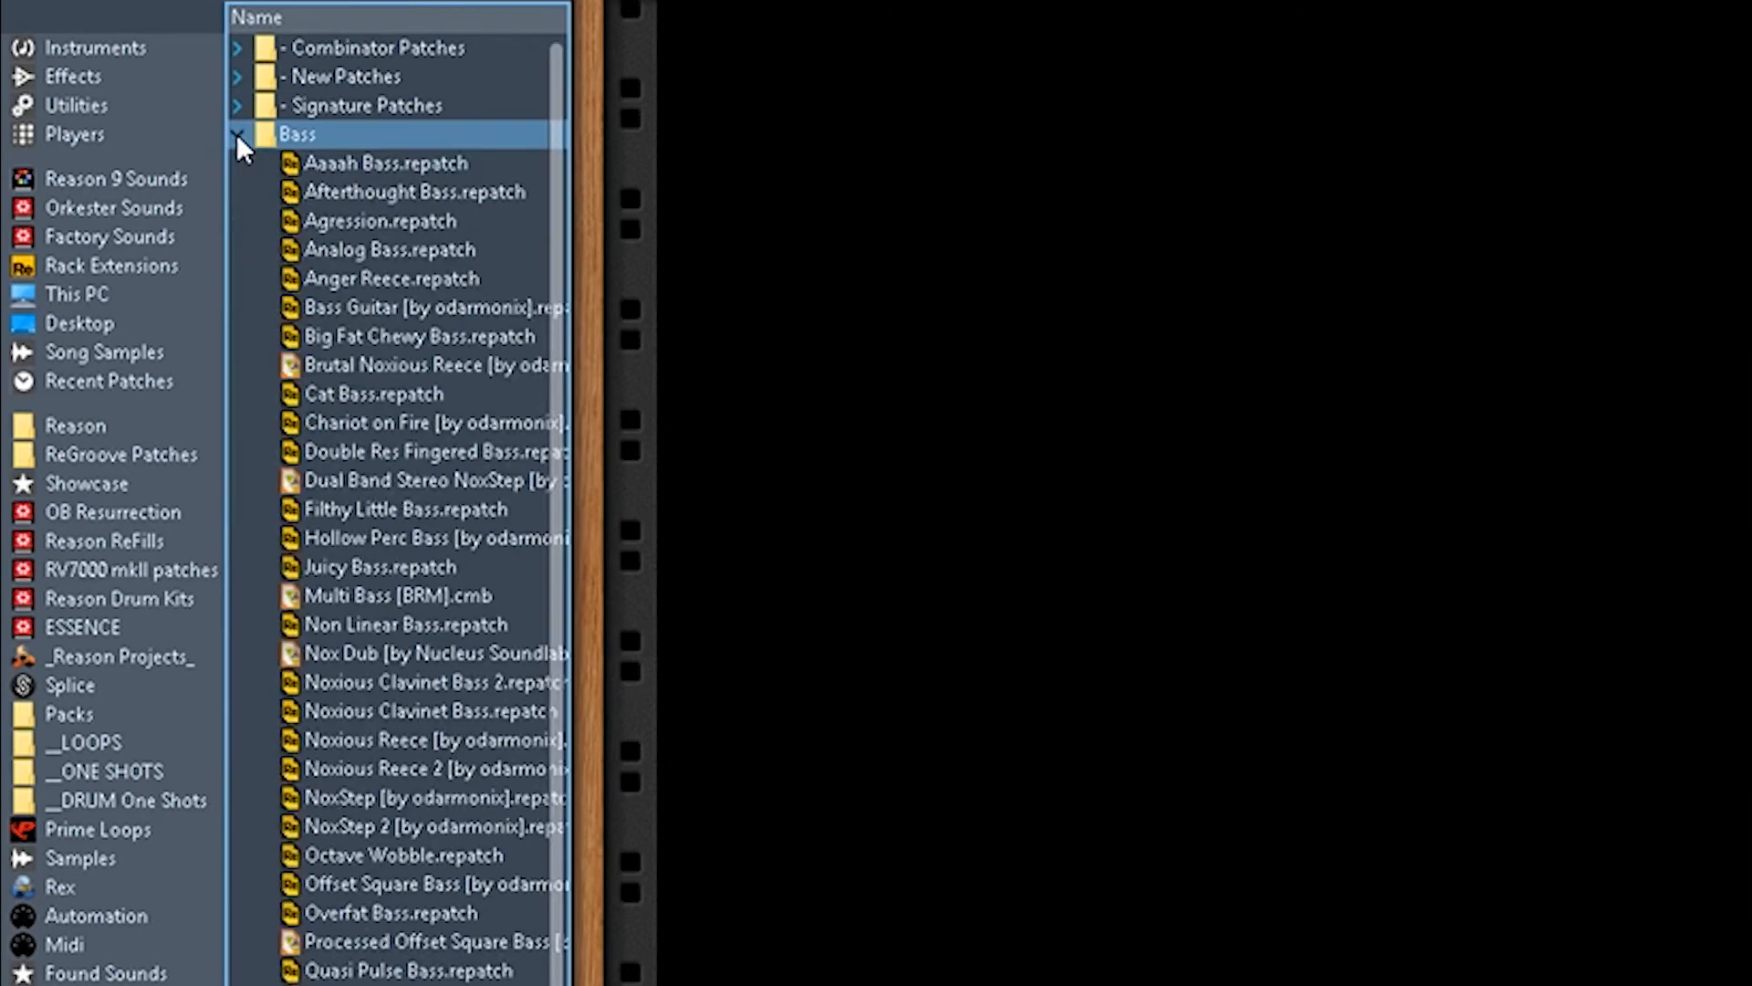
left_click(237, 134)
Step: Look through the Noxious patch folders from Bells and Mallets down to Pads
left_click(238, 159)
left_click(238, 157)
left_click(239, 157)
left_click(237, 216)
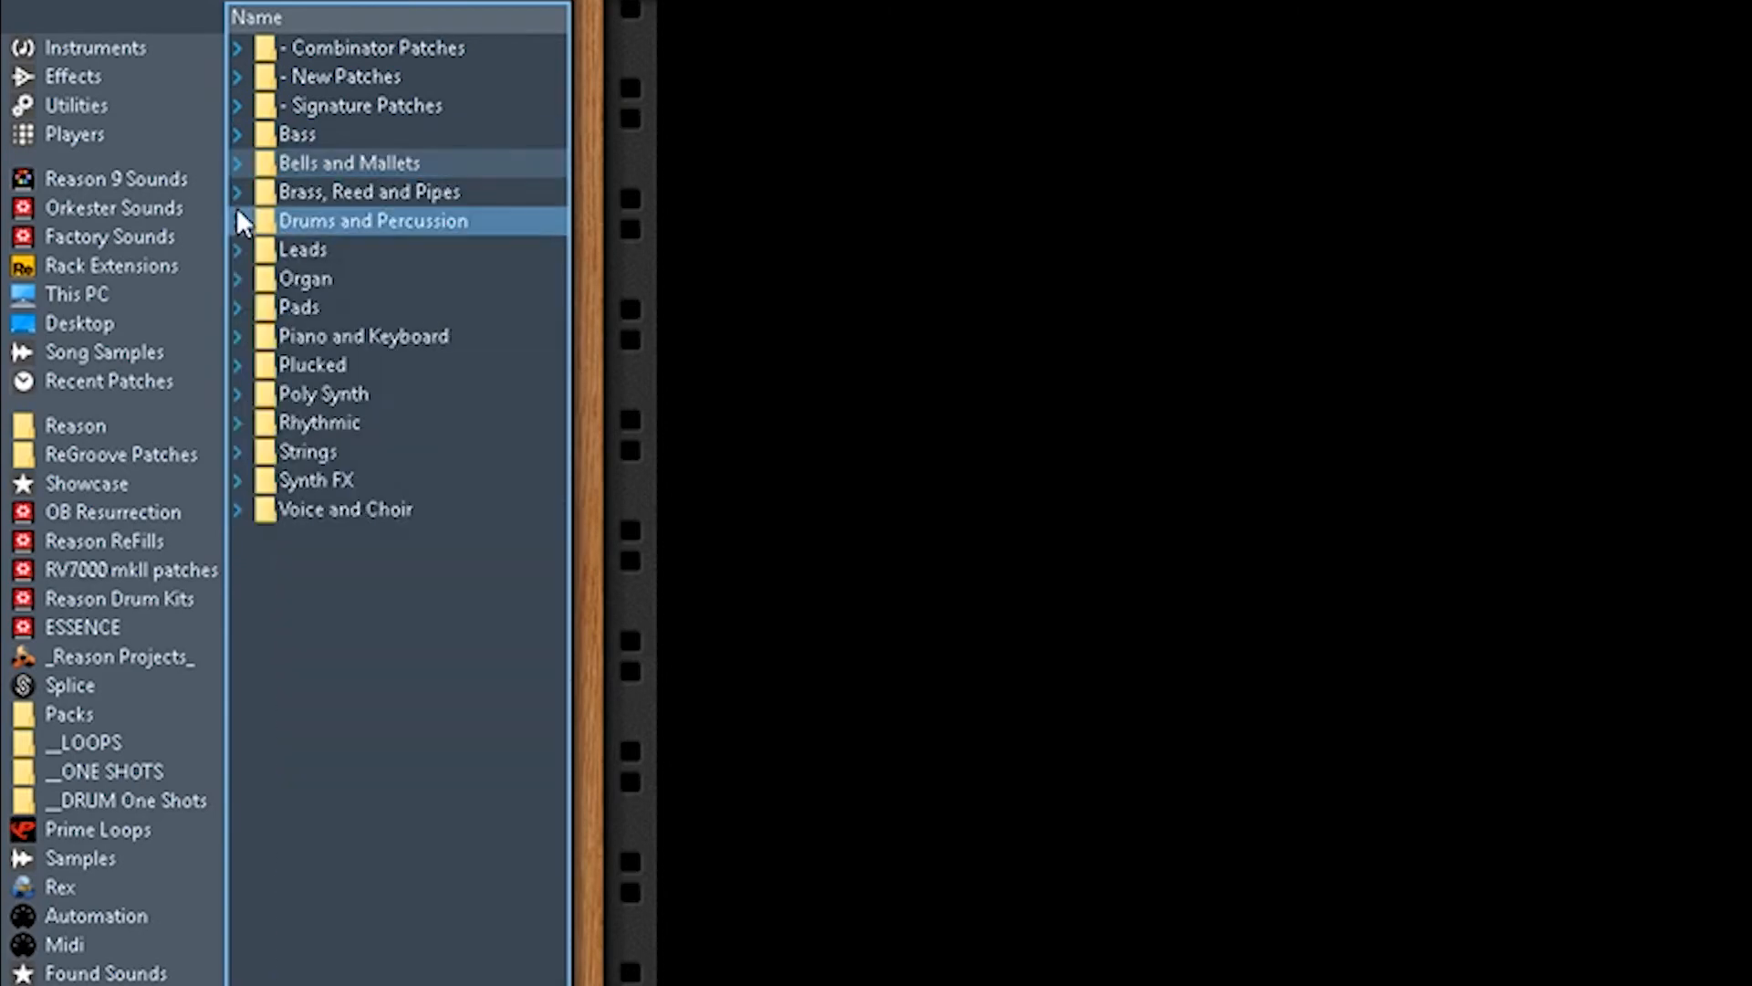
left_click(242, 197)
left_click(249, 219)
left_click(250, 246)
left_click(247, 279)
left_click(247, 307)
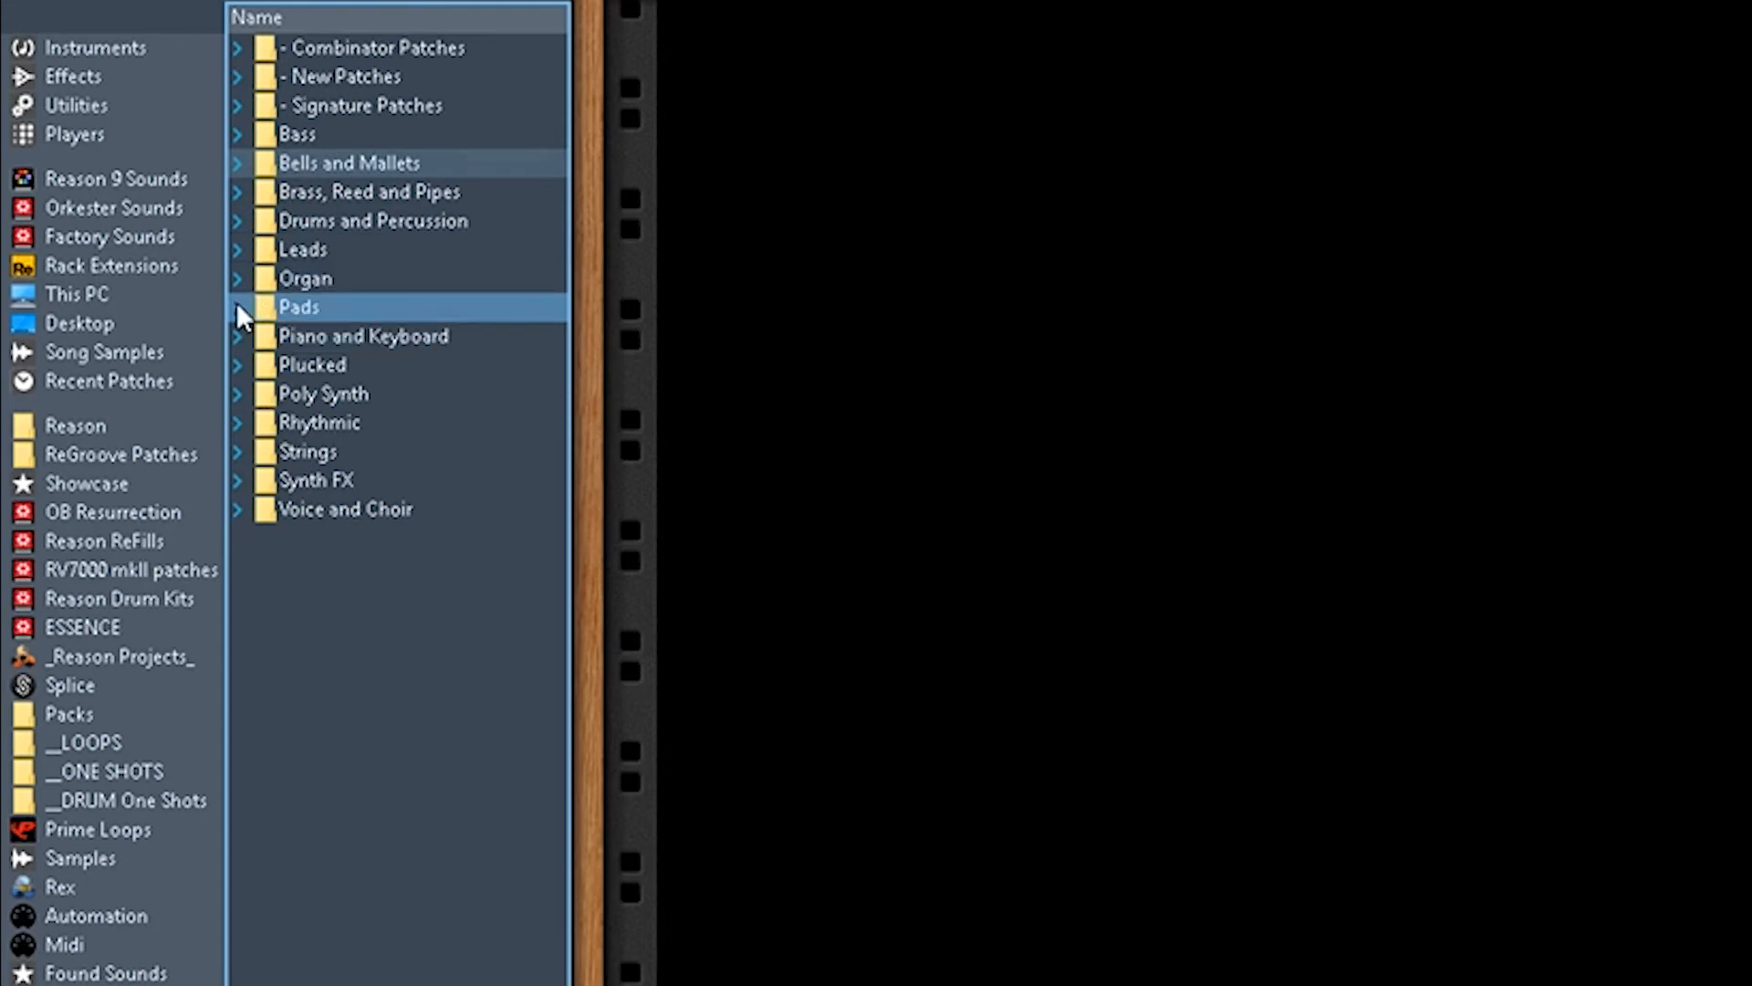
left_click(237, 301)
Step: Revisit the Bass folder and examine the patches inside the Organ and Pads folders
left_click(237, 147)
left_click(241, 121)
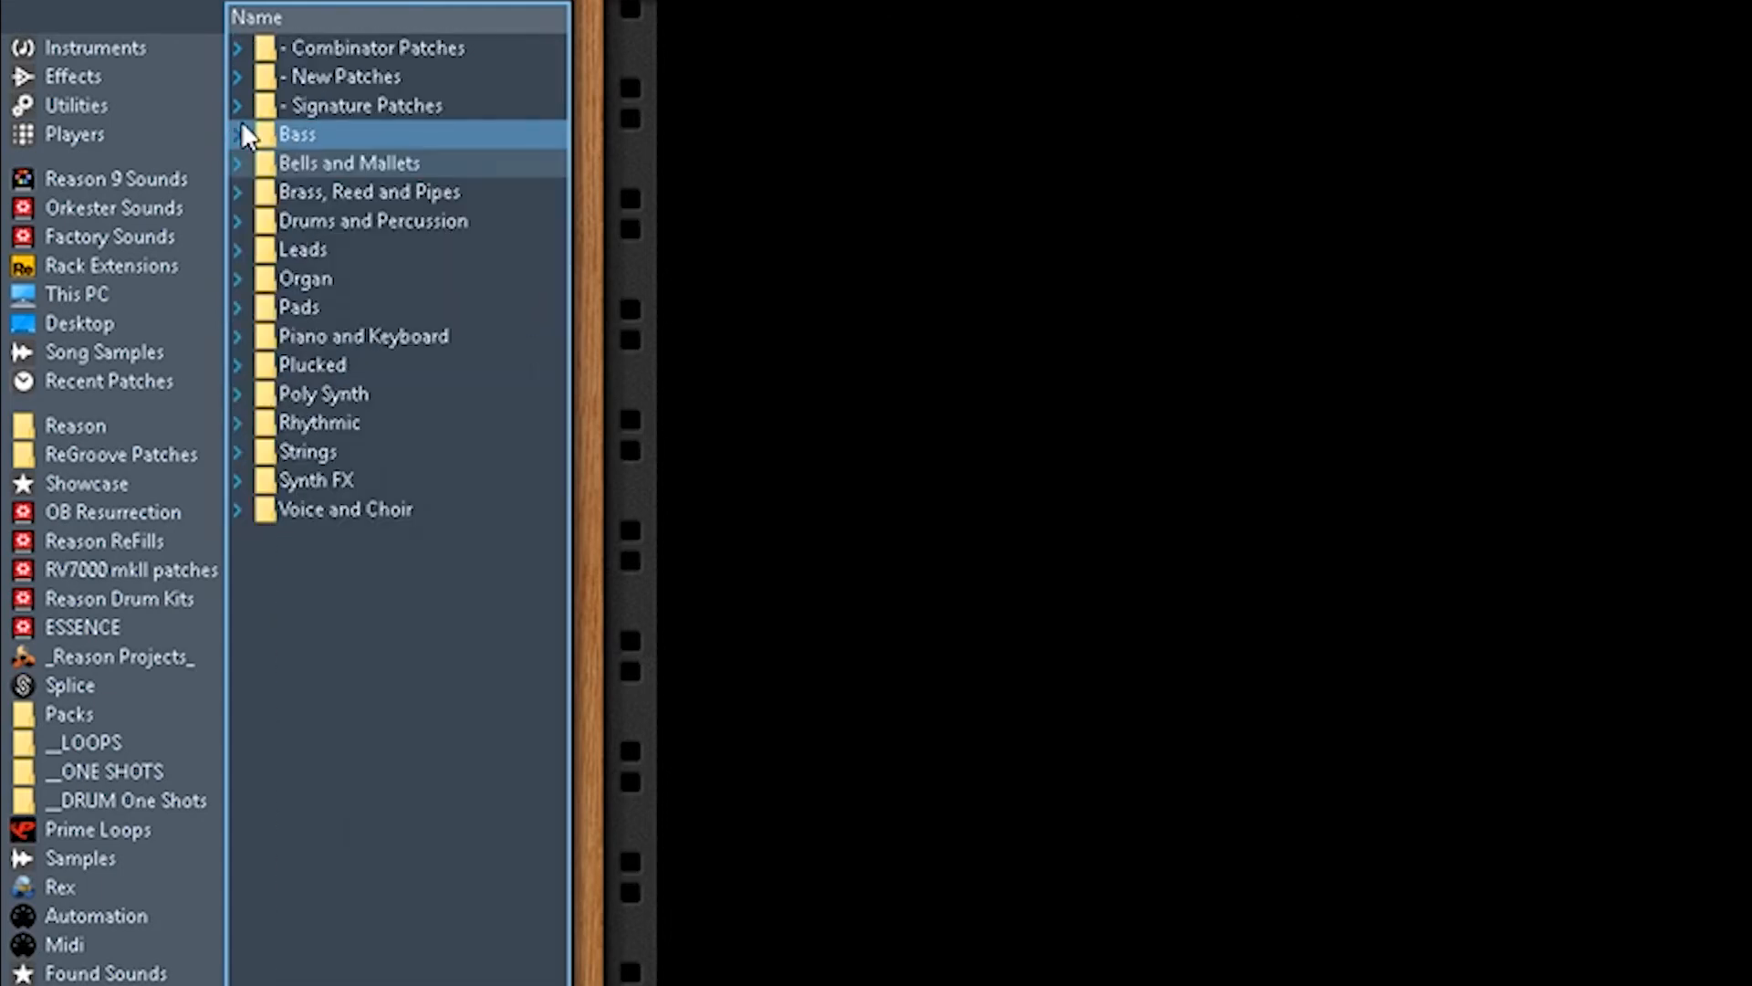
left_click(243, 278)
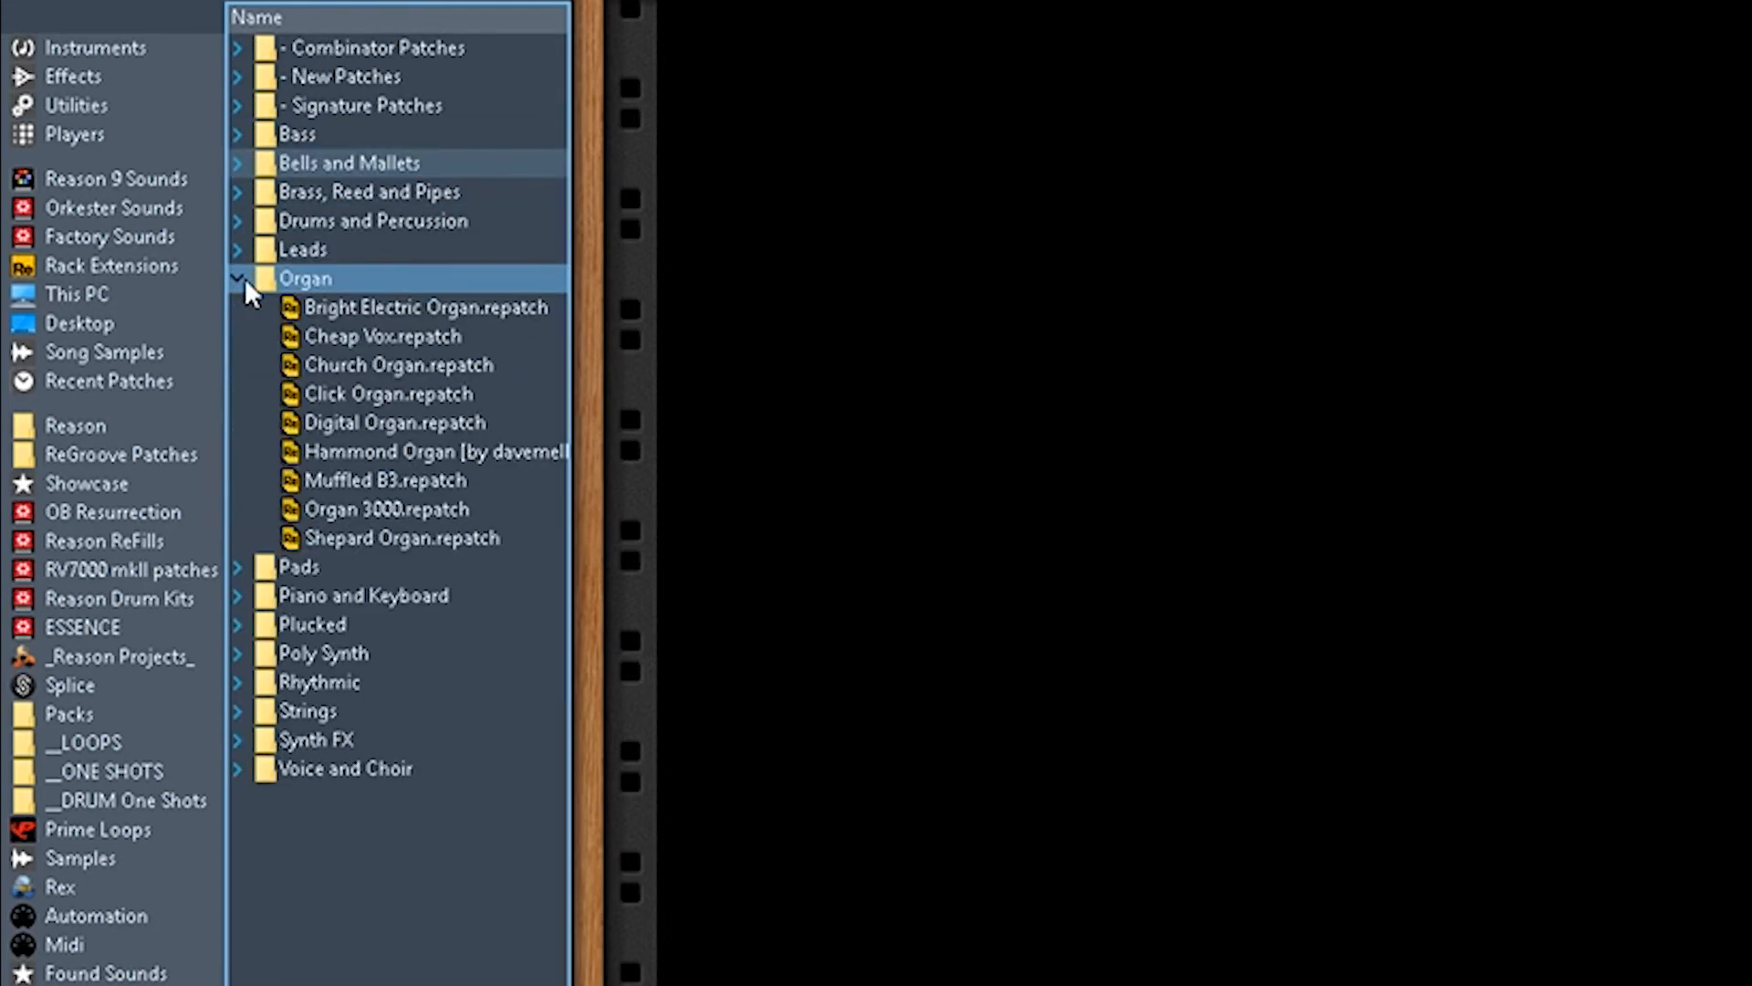
left_click(243, 278)
left_click(245, 294)
left_click(240, 297)
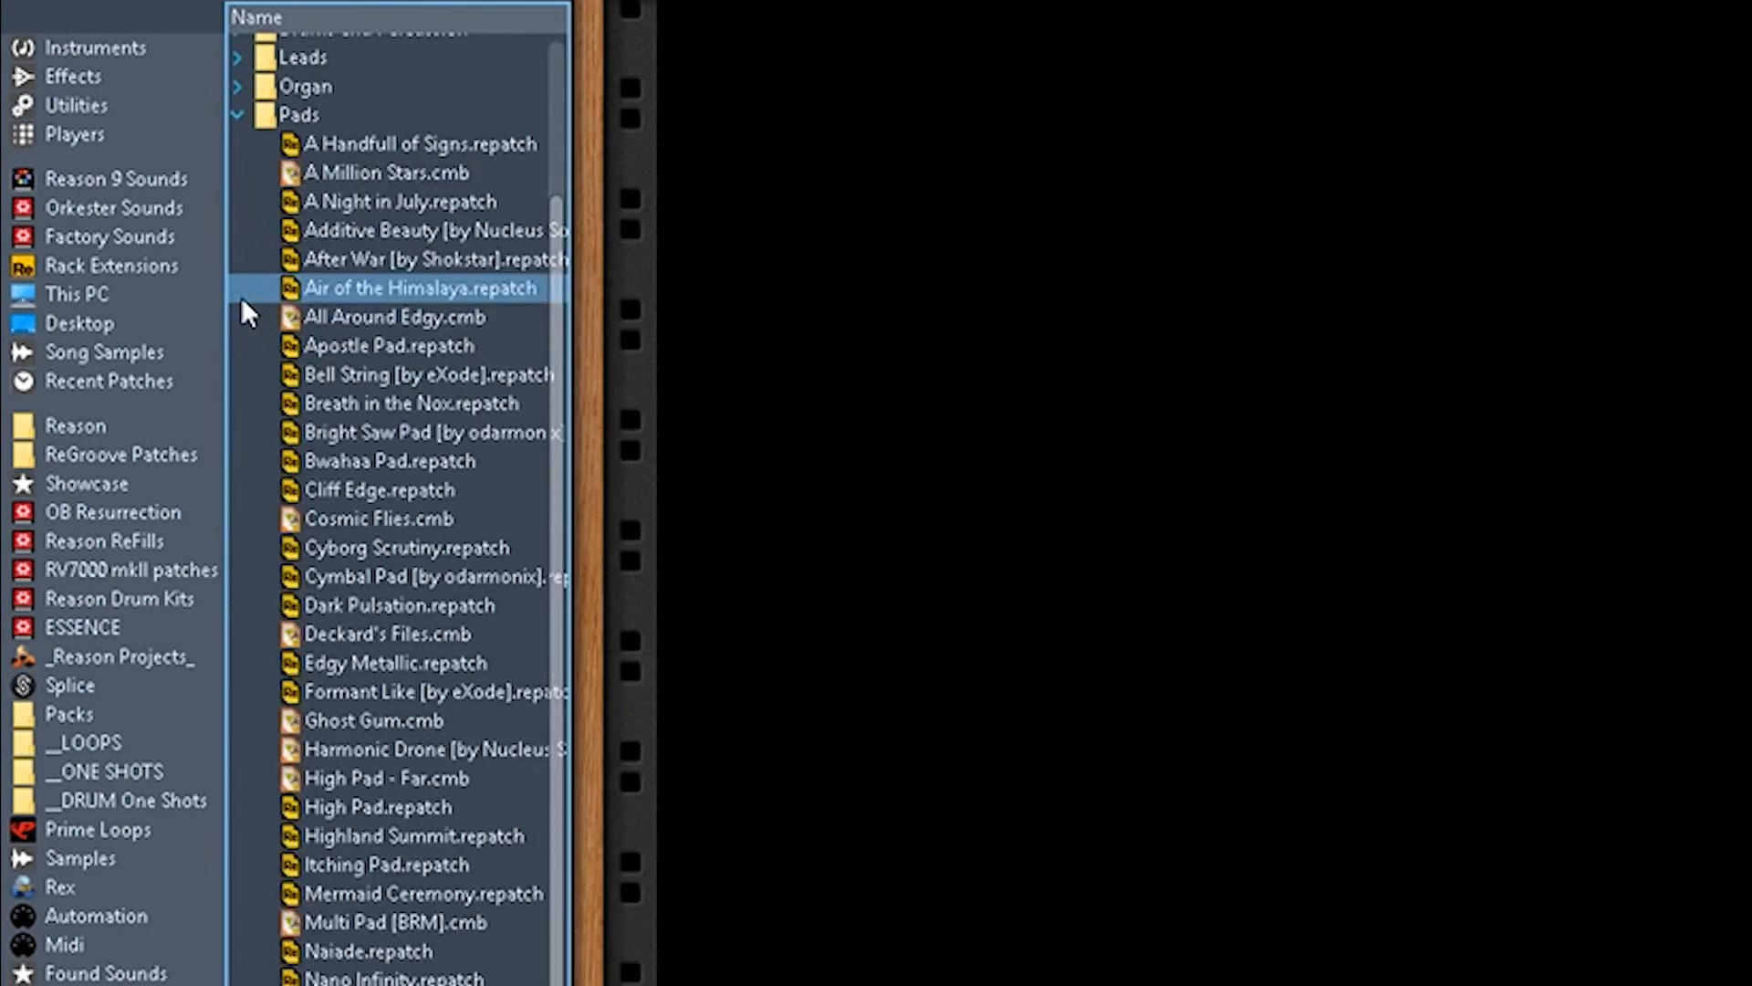
left_click(235, 123)
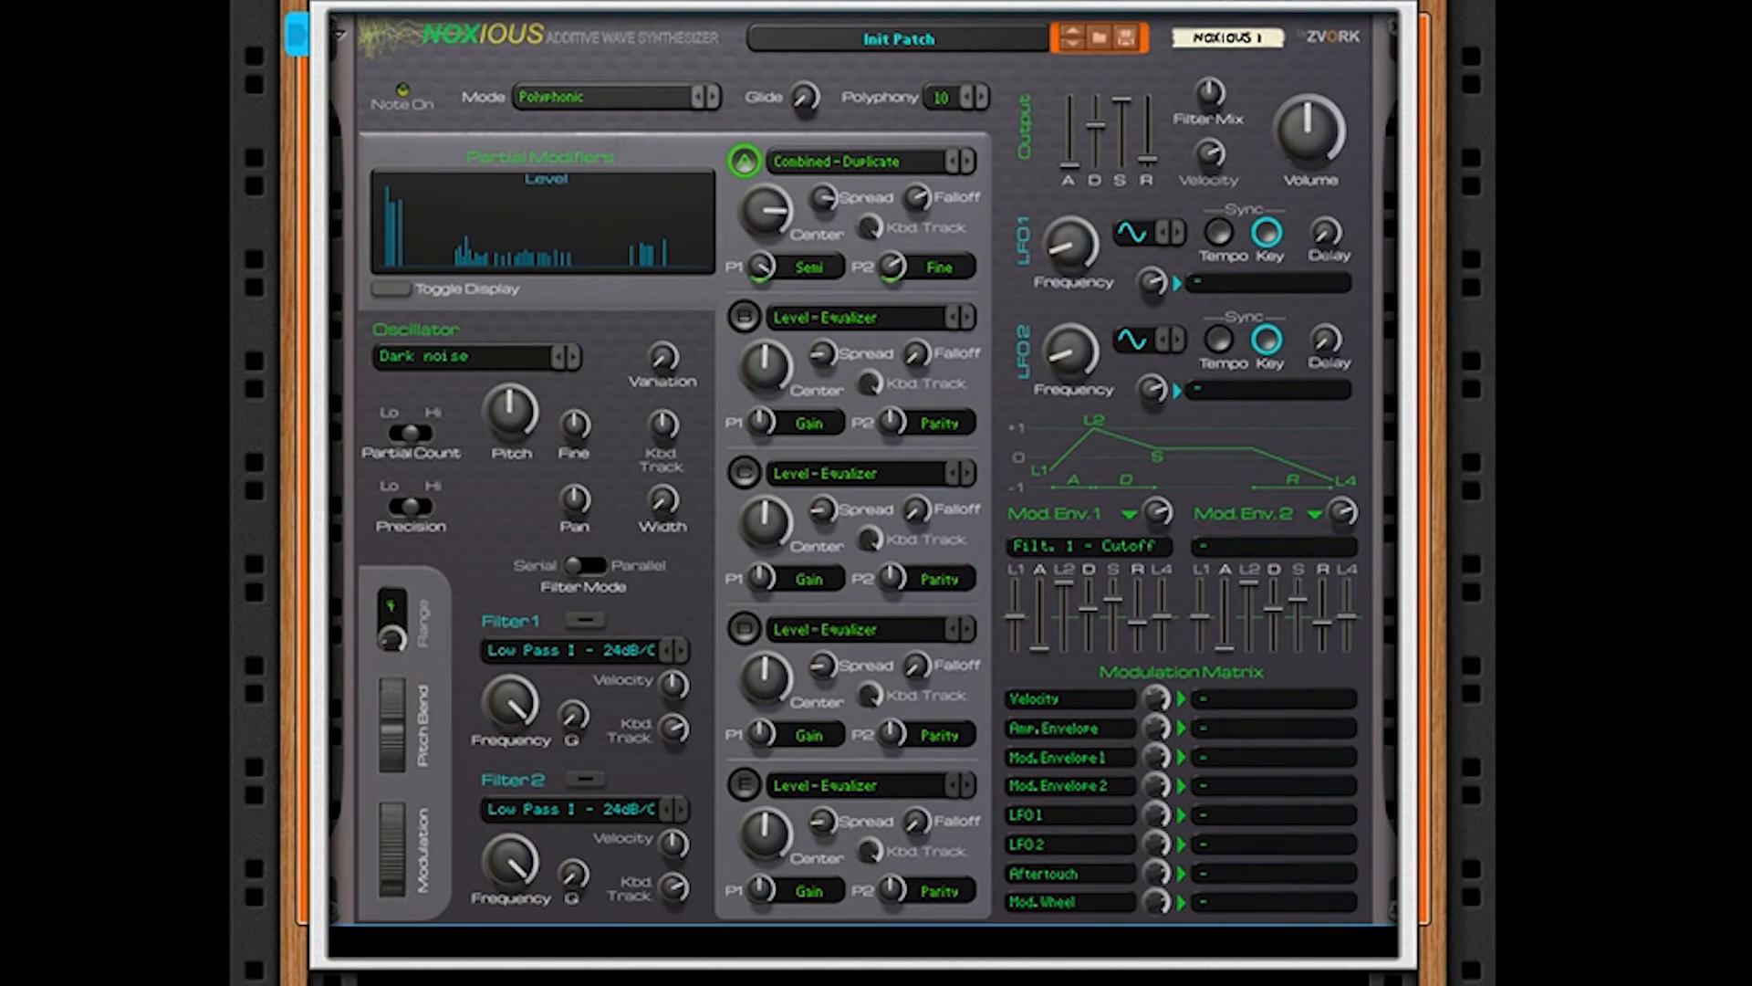
Step: Audition bass patches in Noxious, including Aaaah Bass, Noxious Reece 2, Reminiscent Pulse Bass and Sweat Bass
key("Return")
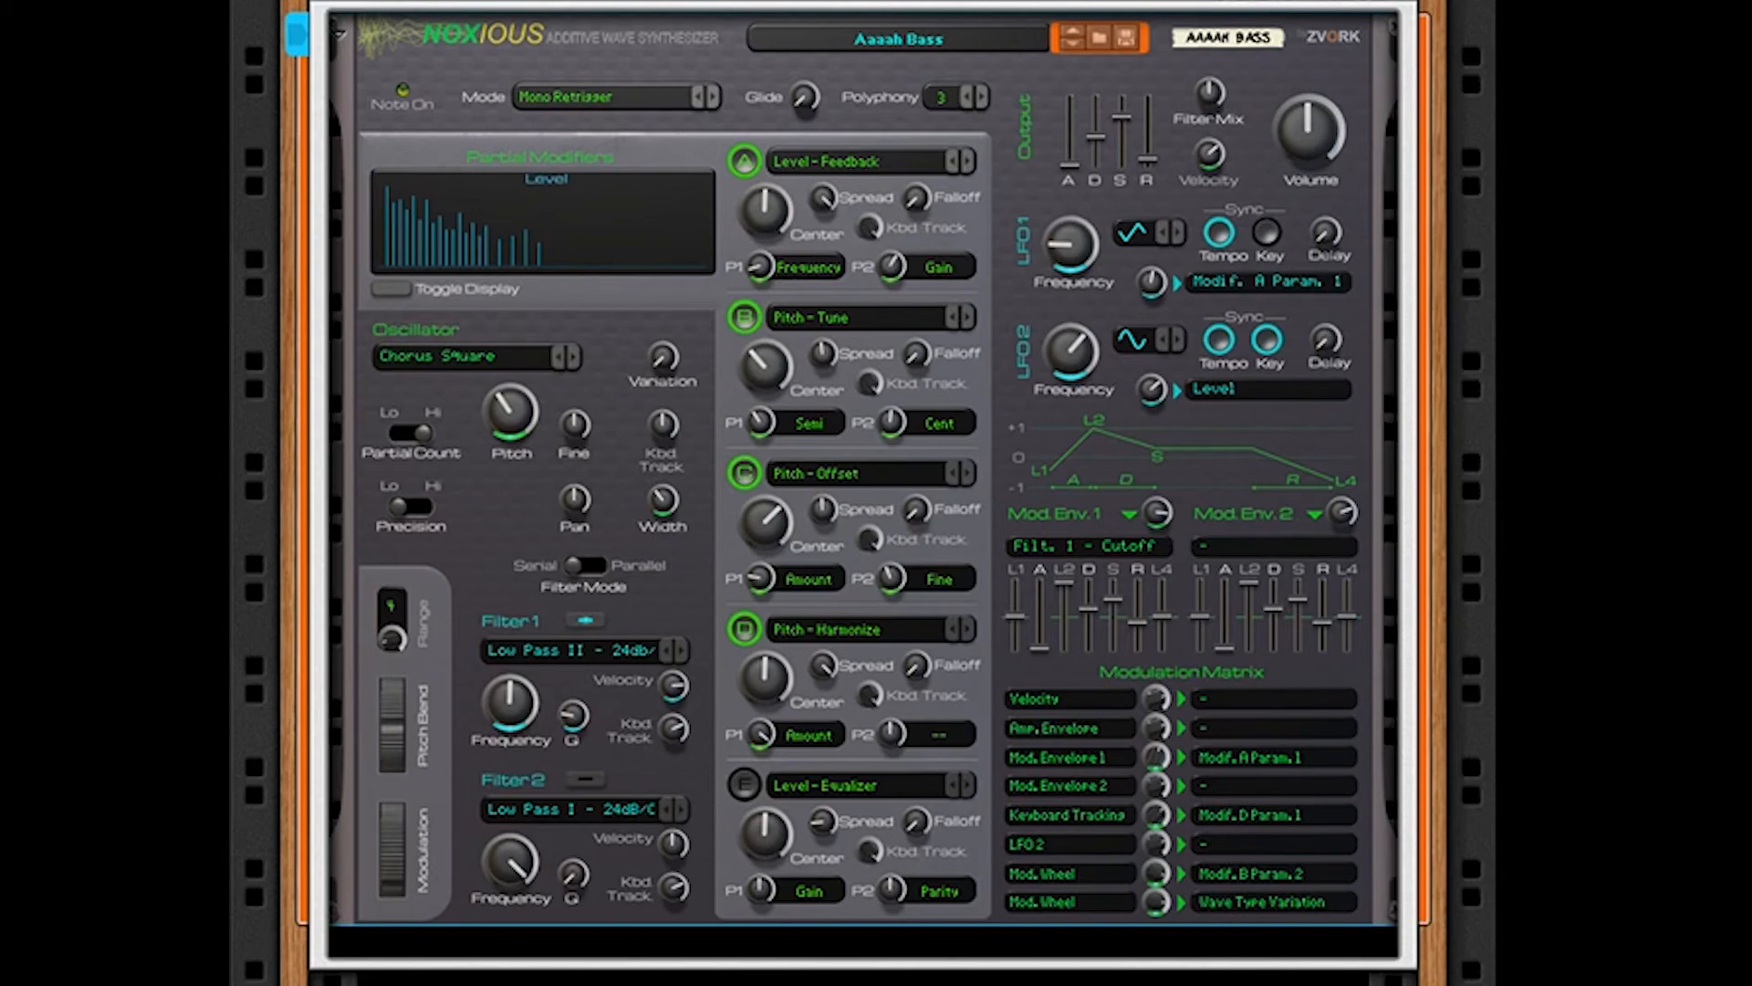
key("Return")
key("Return")
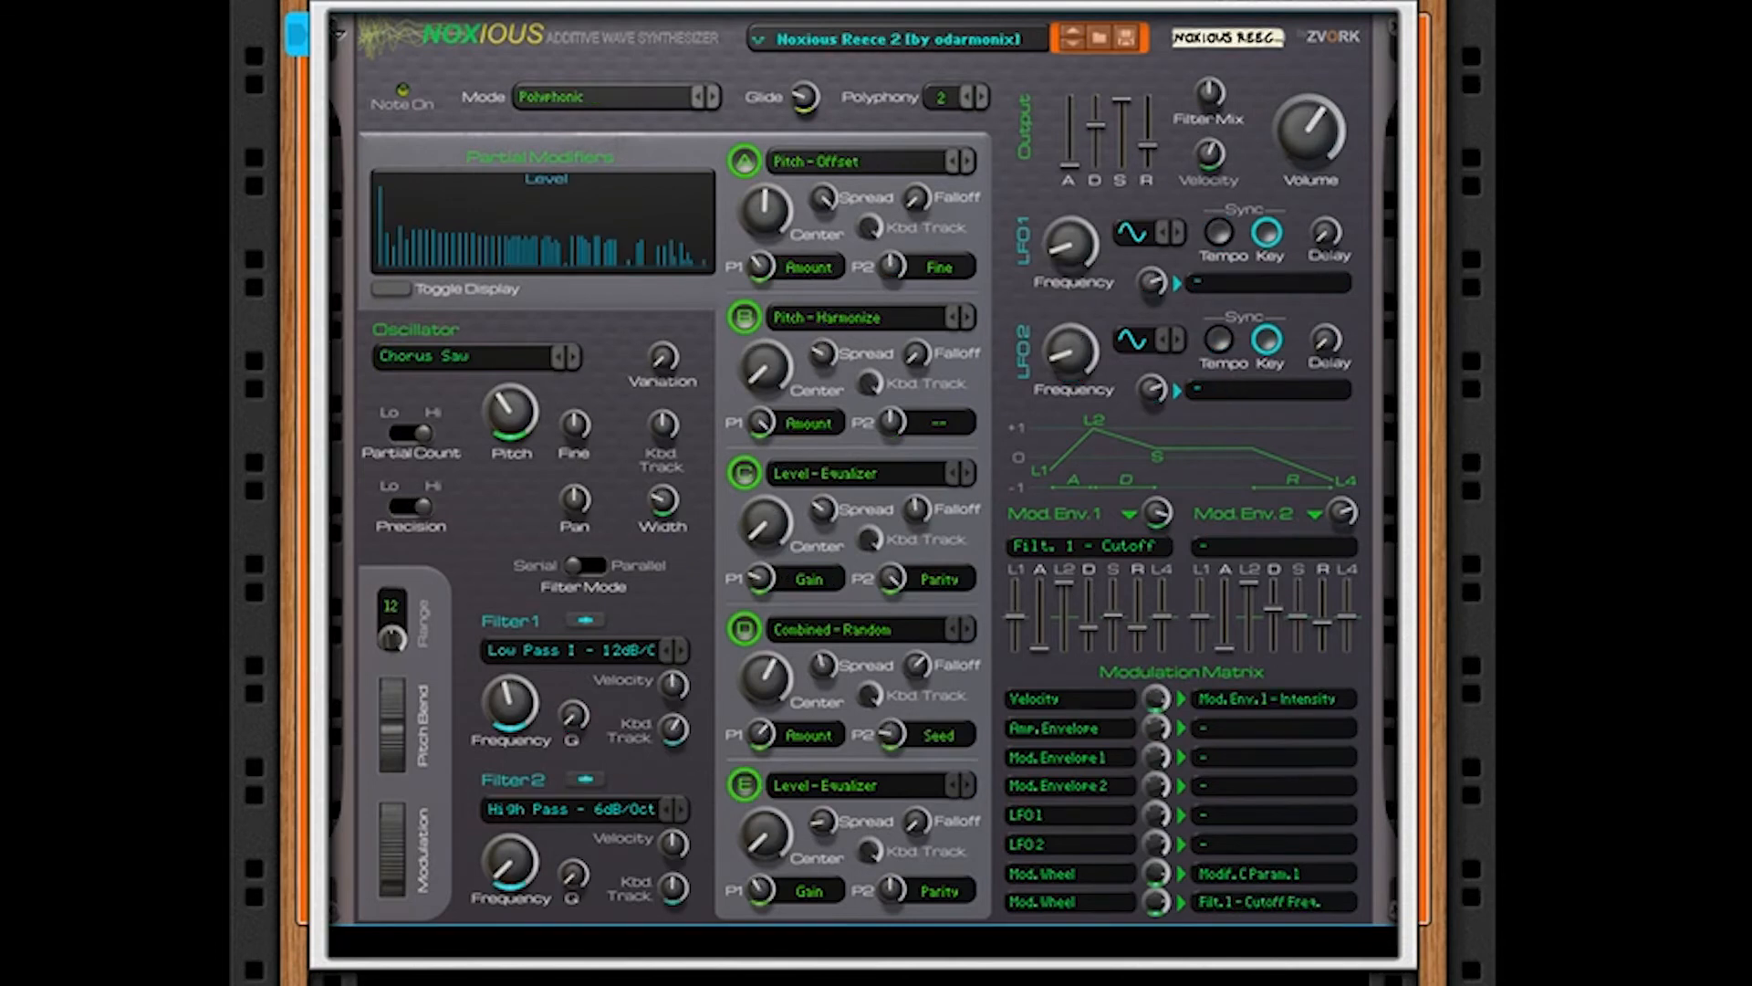
key("Return")
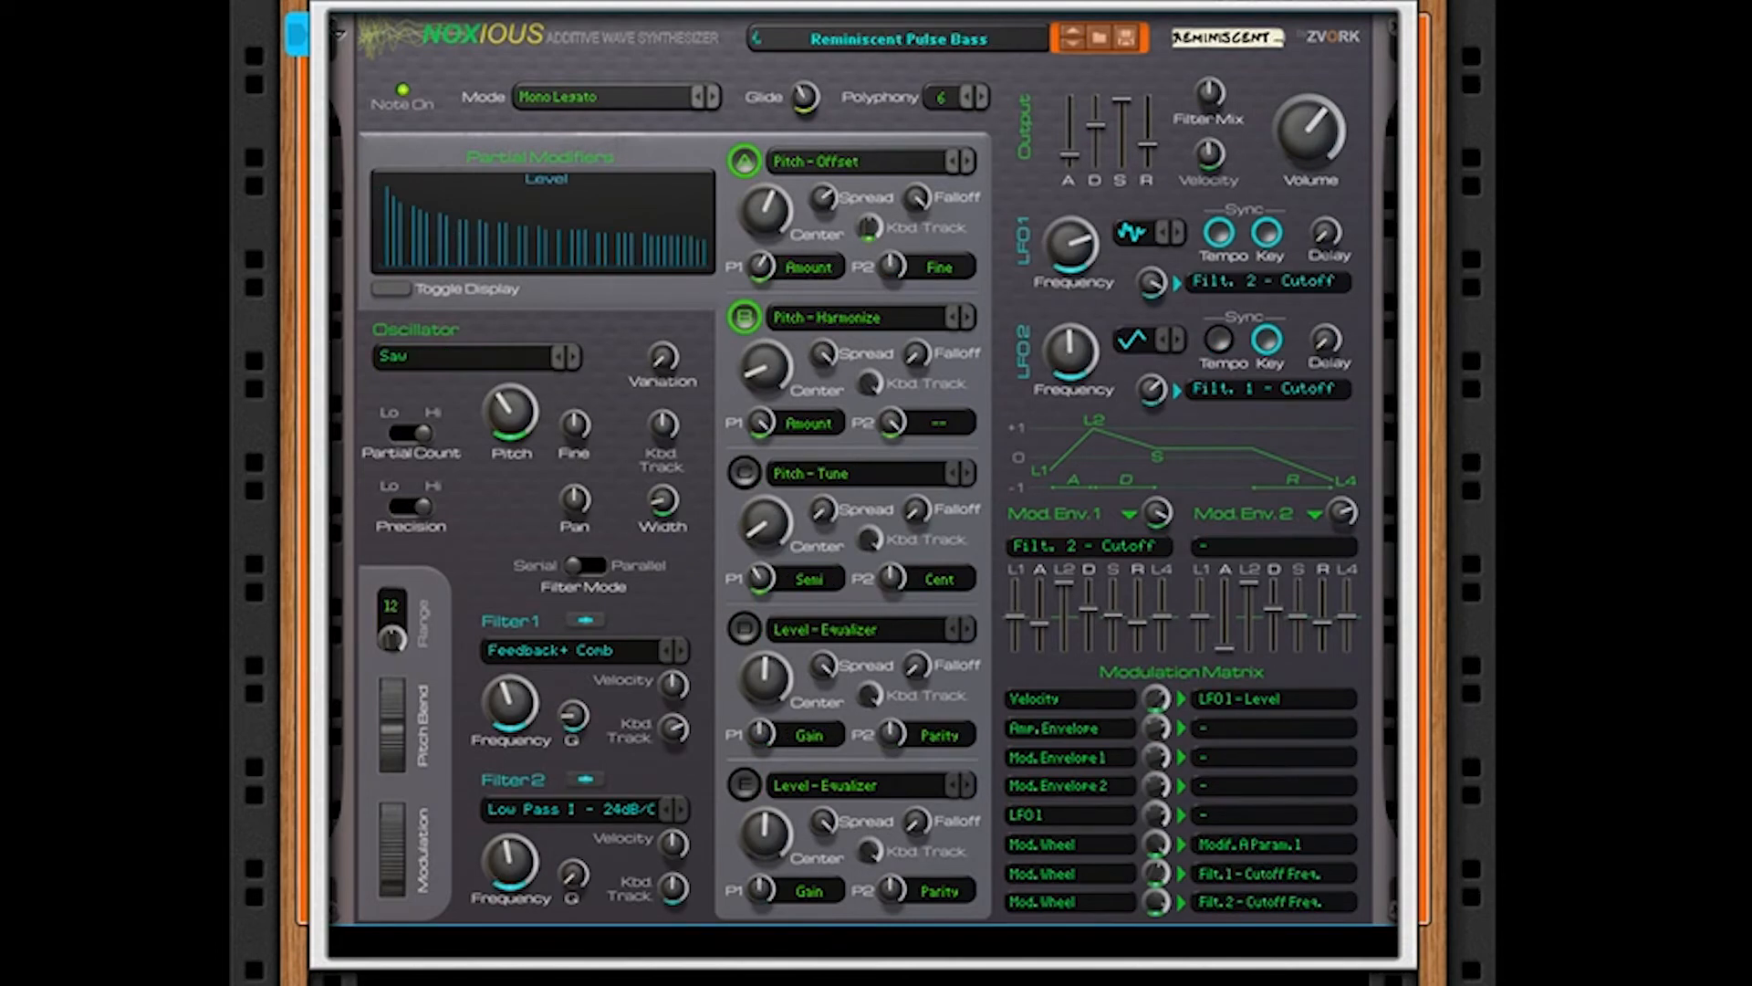
key("Return")
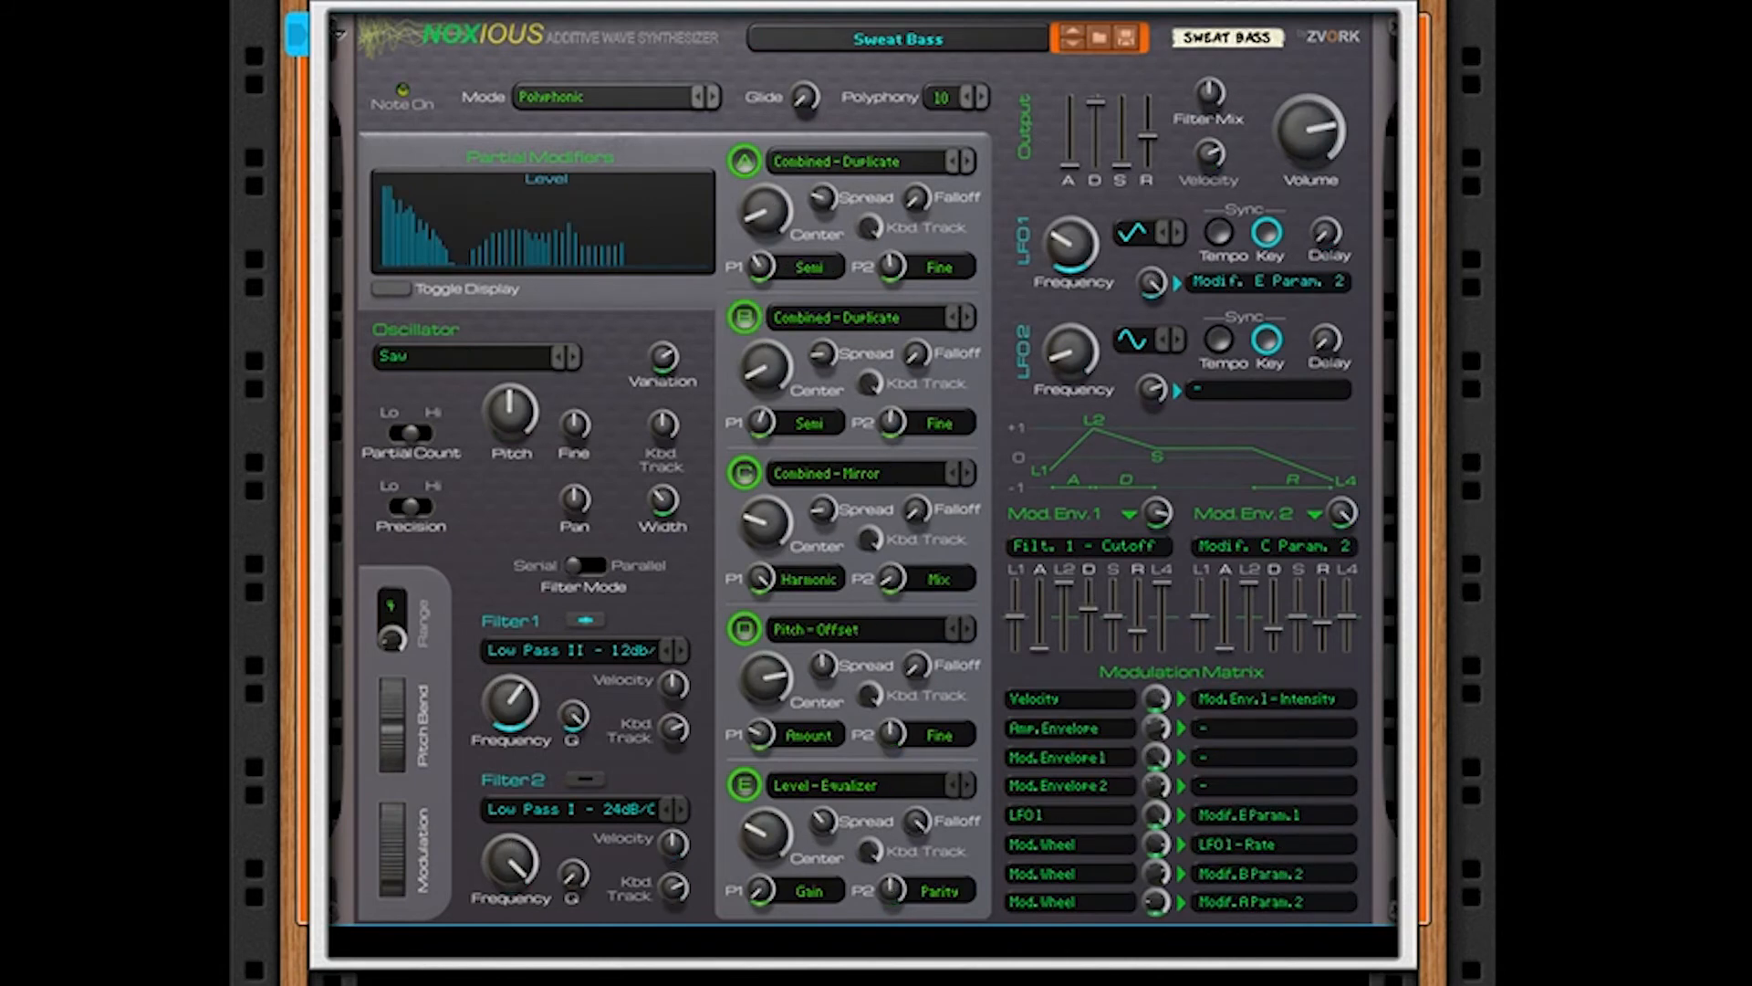
Step: Audition the string patches Strange Strings, Strings, and Violin Ensemble and Solo
key("Return")
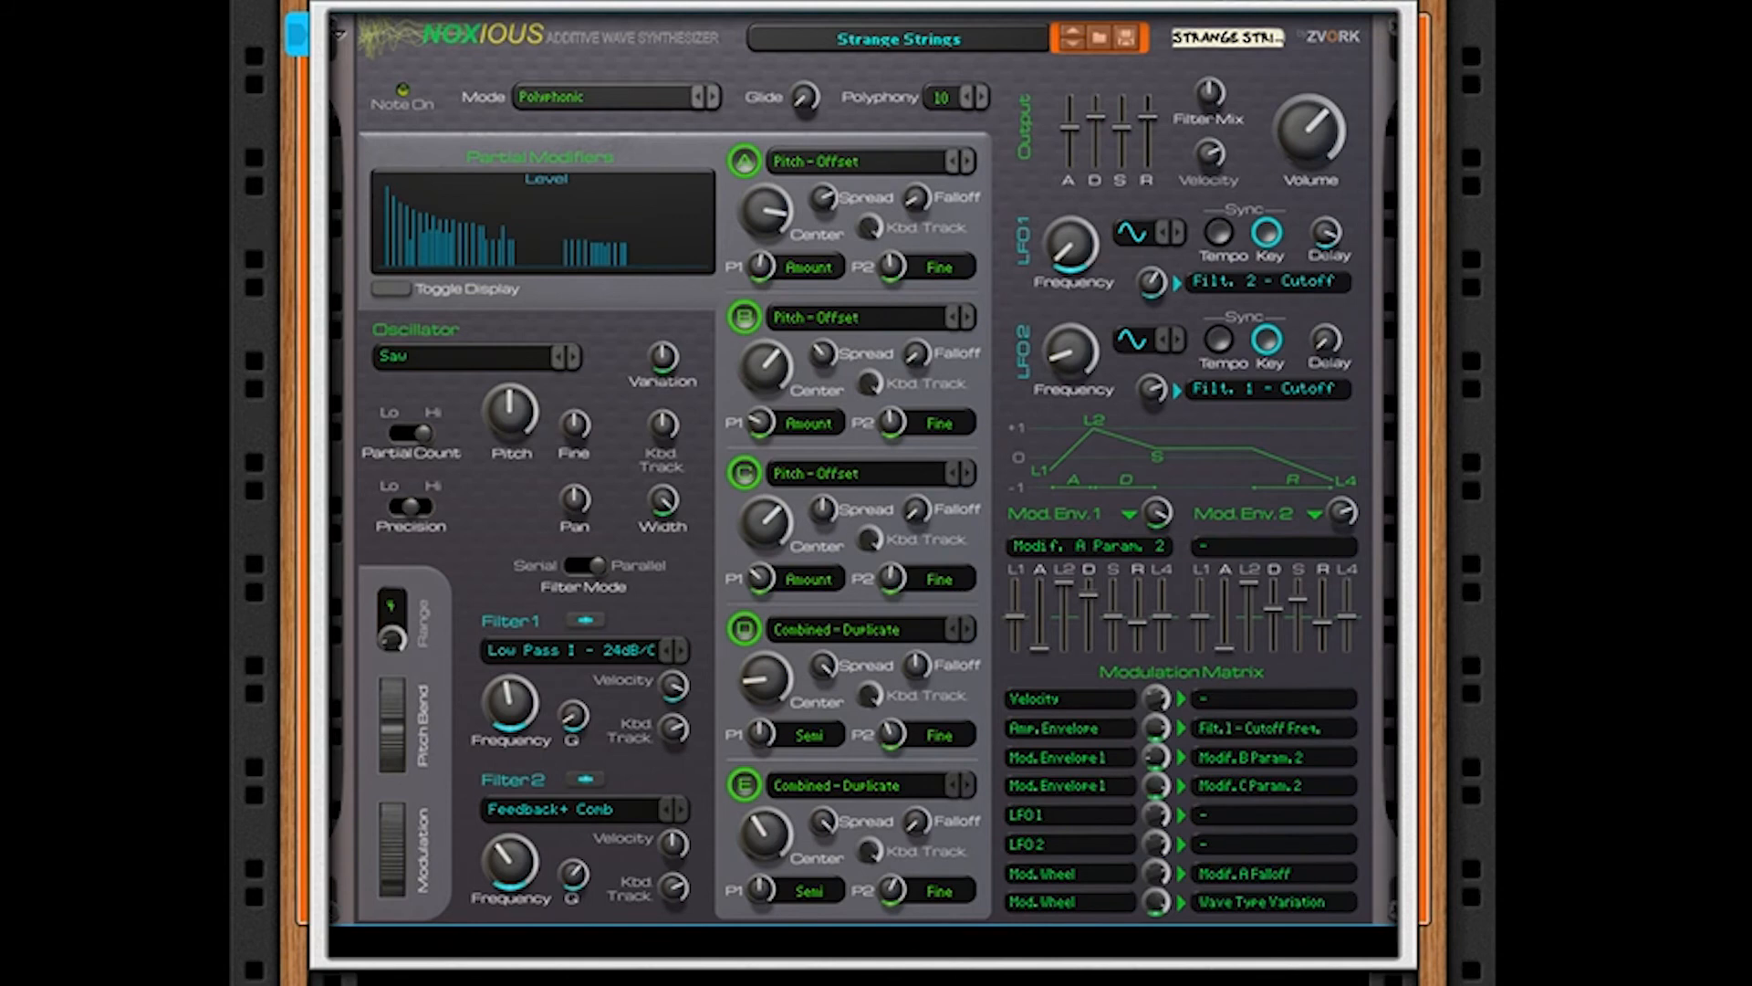
key("Down")
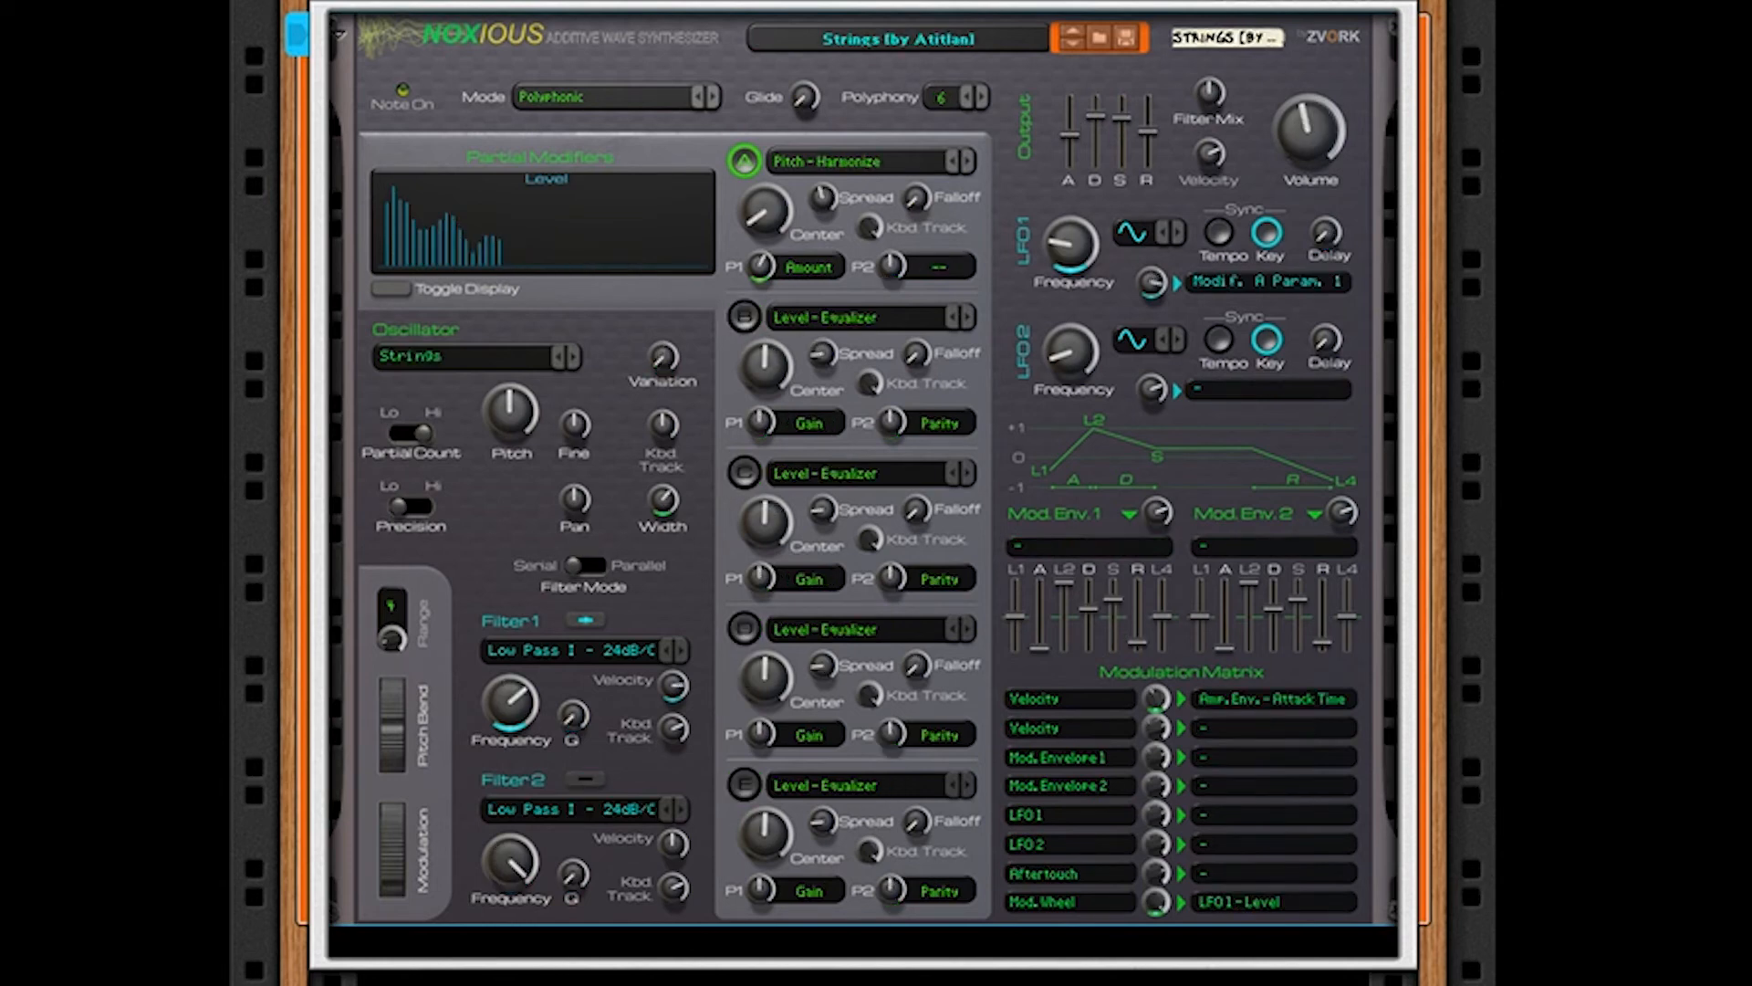
key("Down")
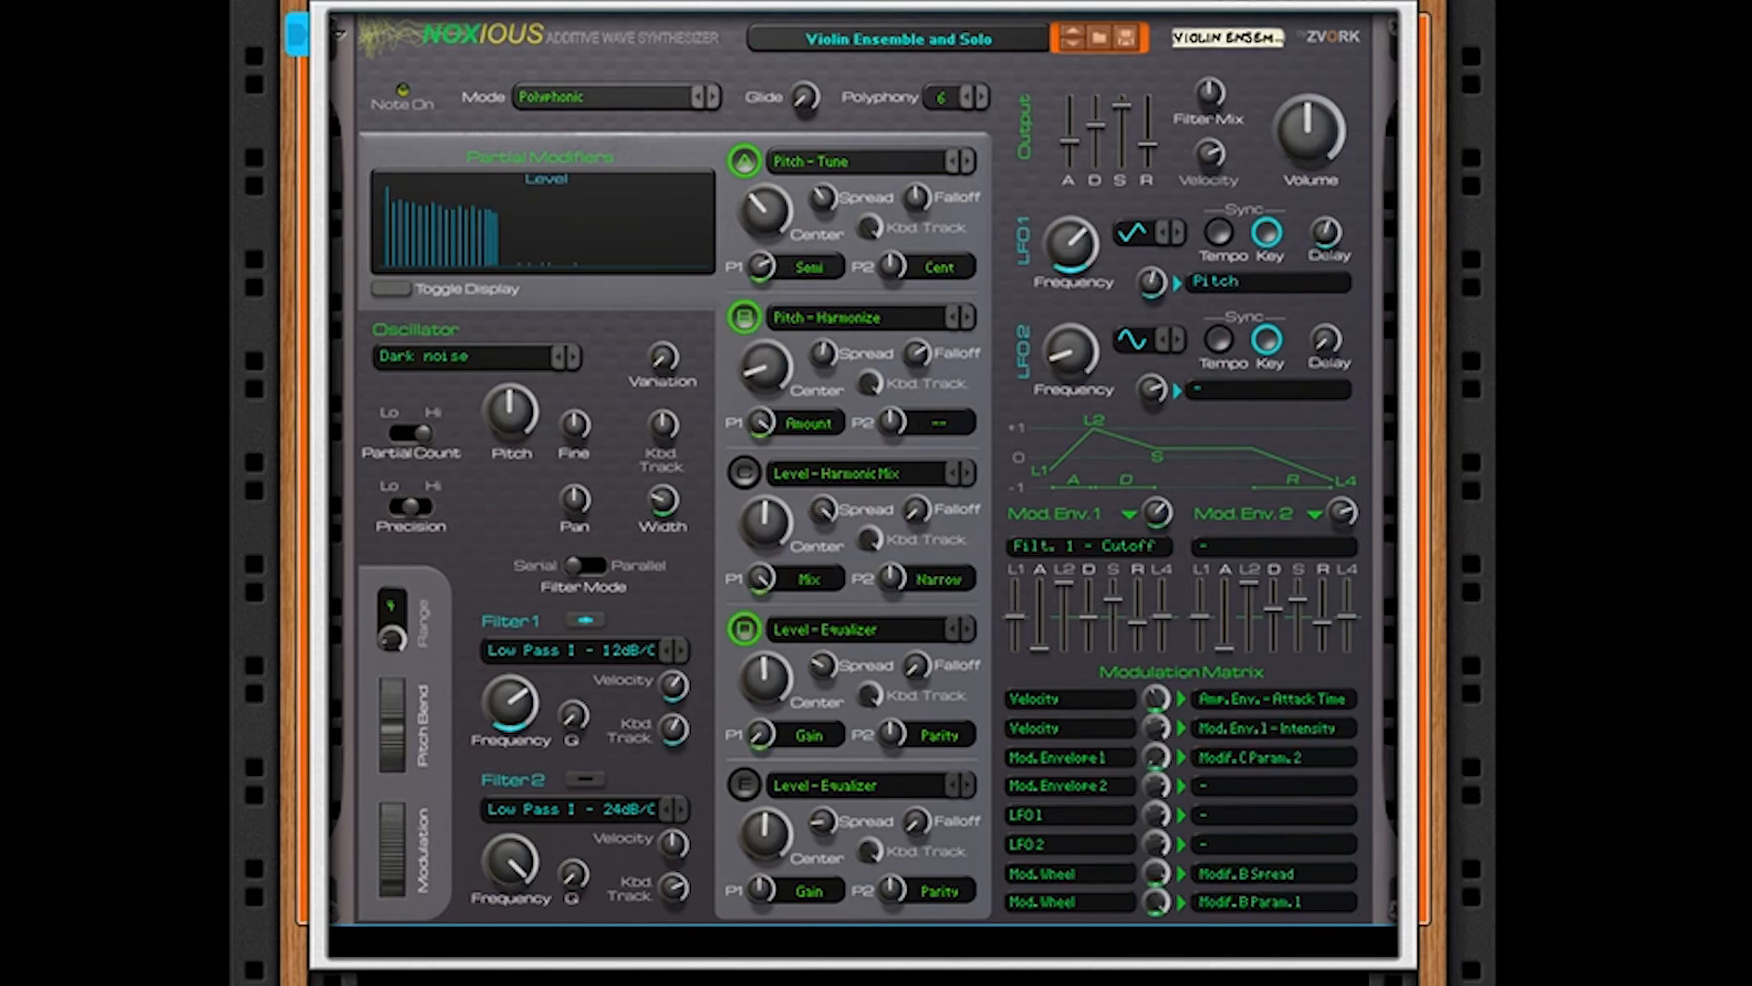
Step: Audition the Chip Choir and Roman Choir patches and load the Airport Choir [BRM] combinator patch
key("Down")
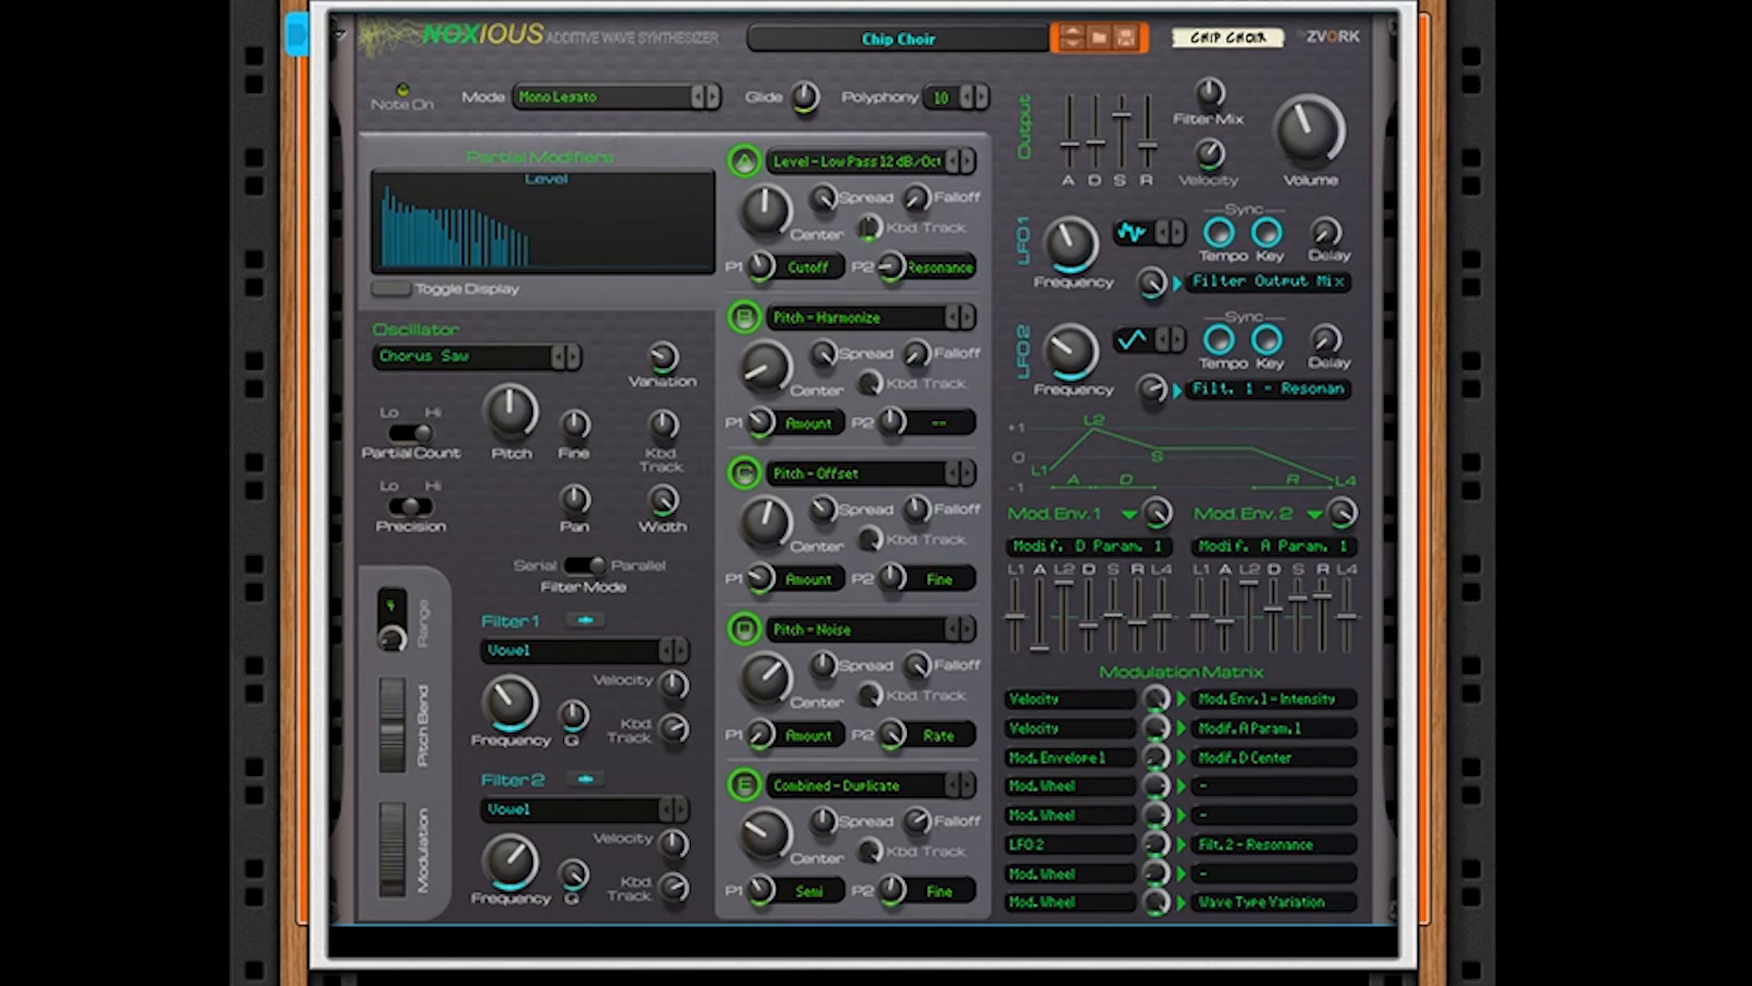
key("Down")
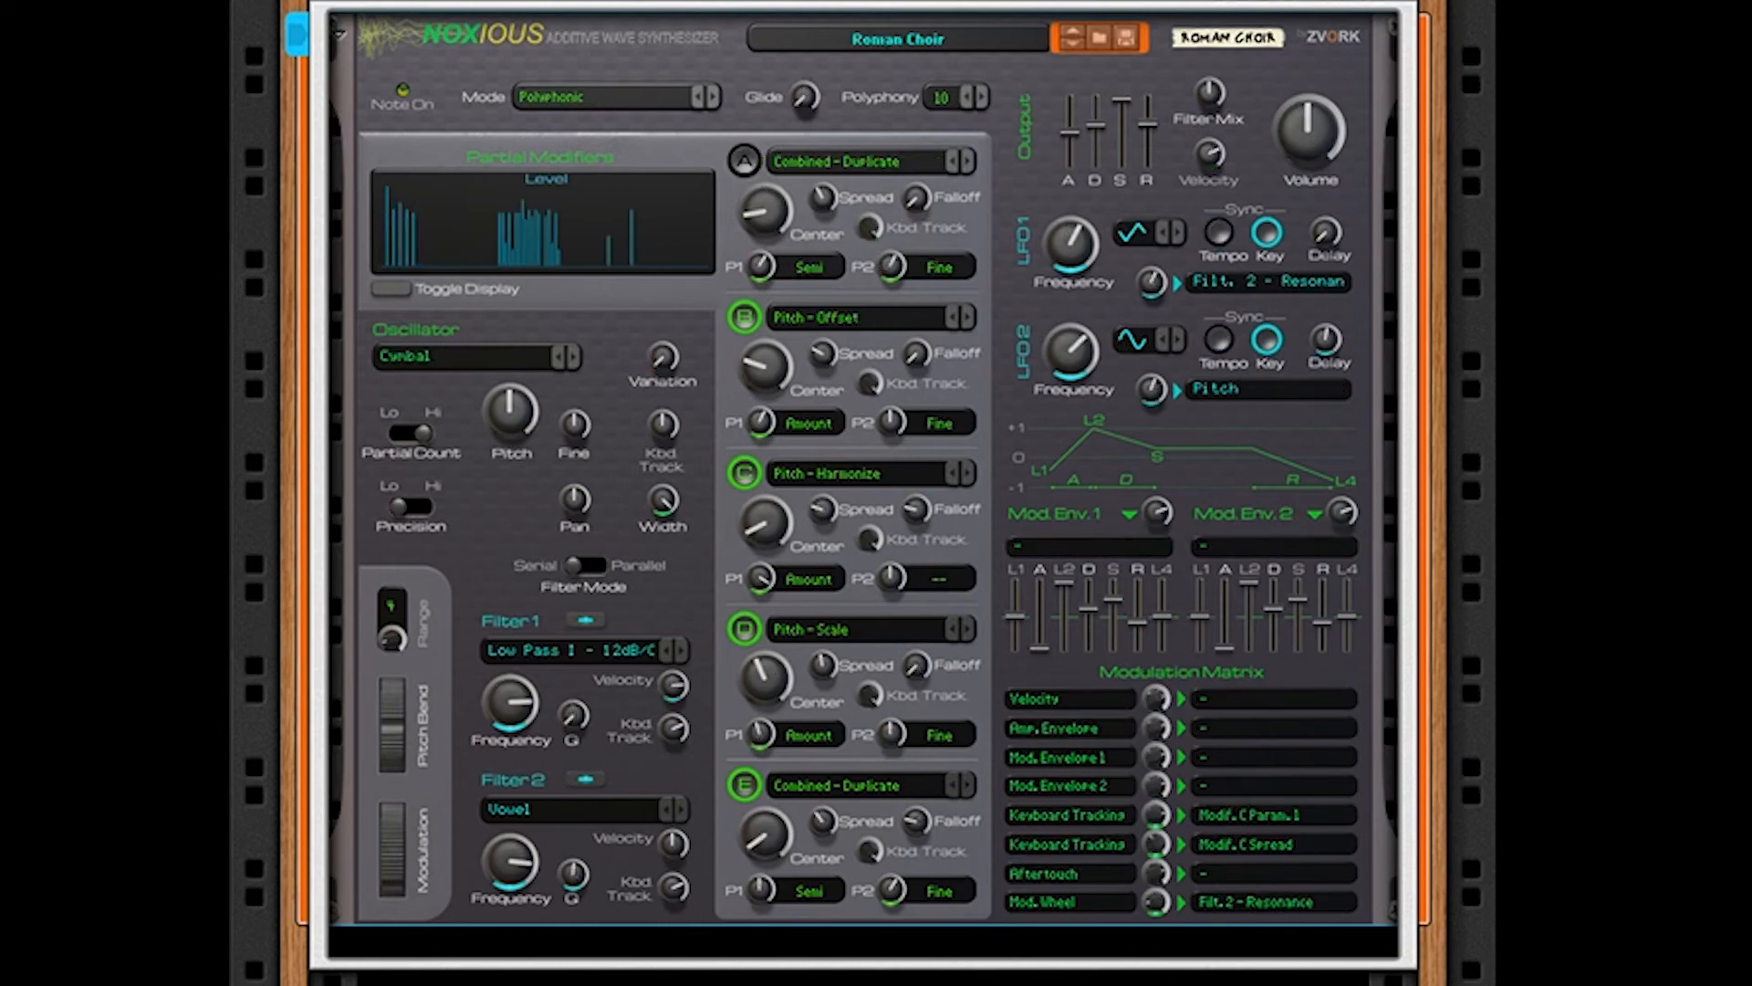
key("Down")
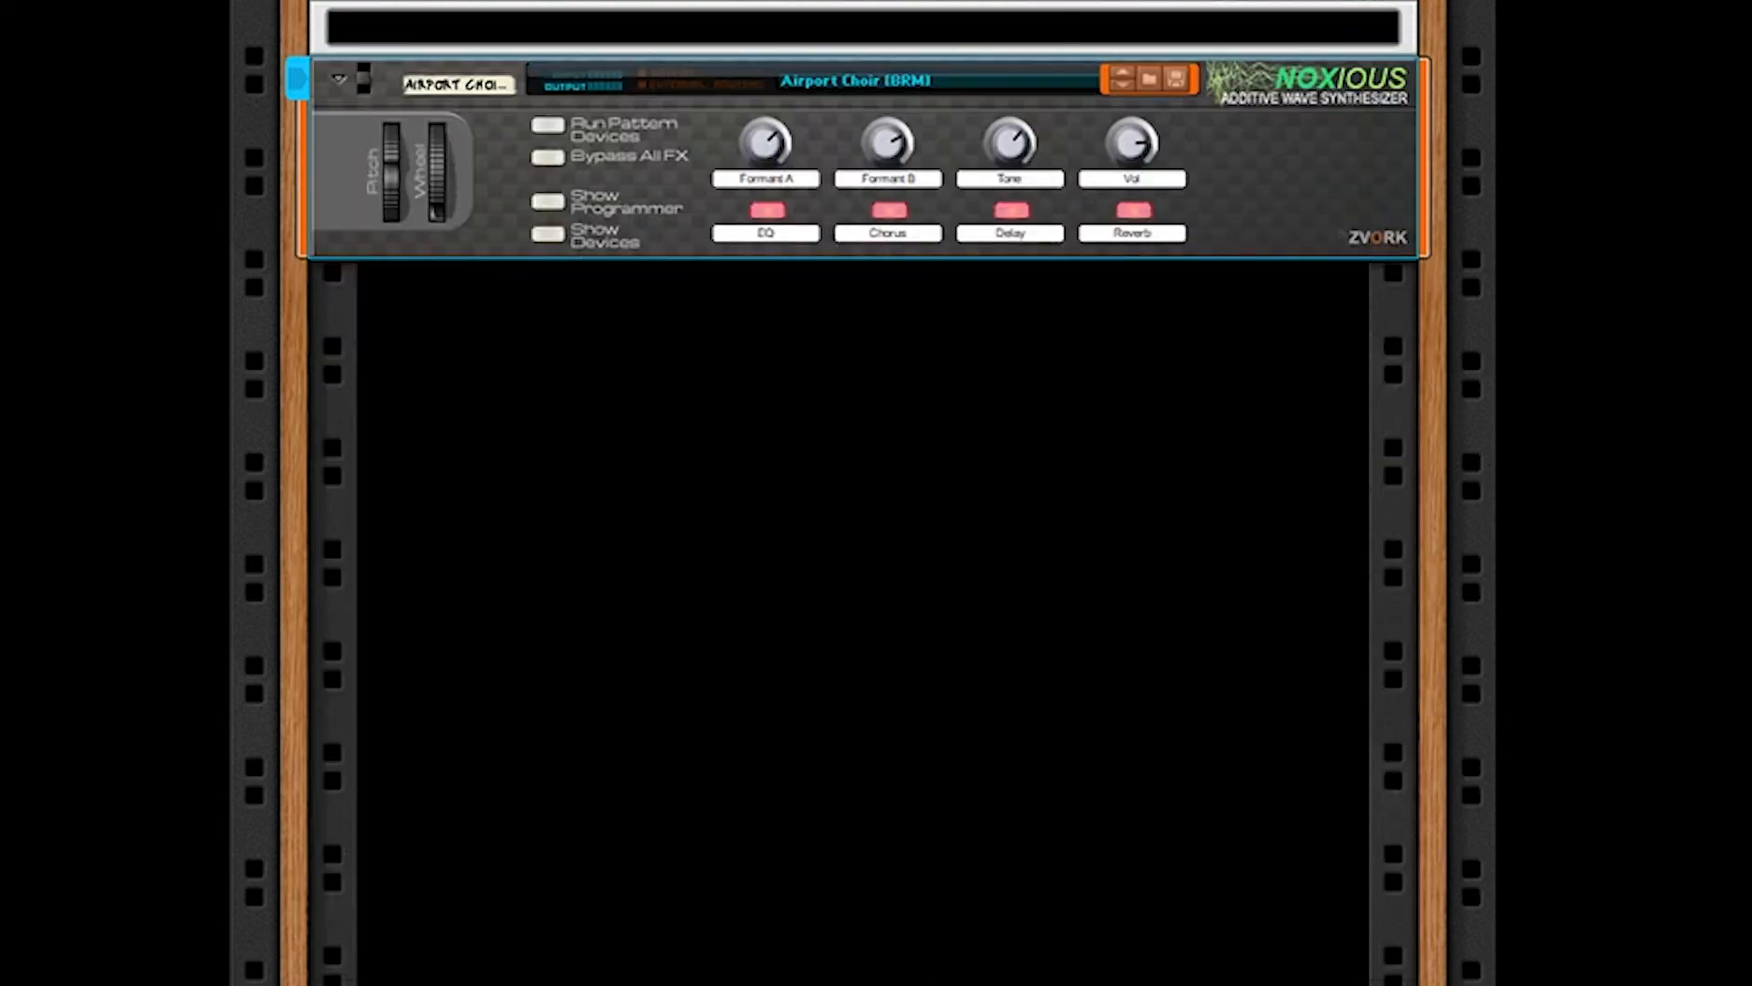
Step: Check the back of the Airport Choir combinator, run its pattern devices and show the devices it contains
key("Tab")
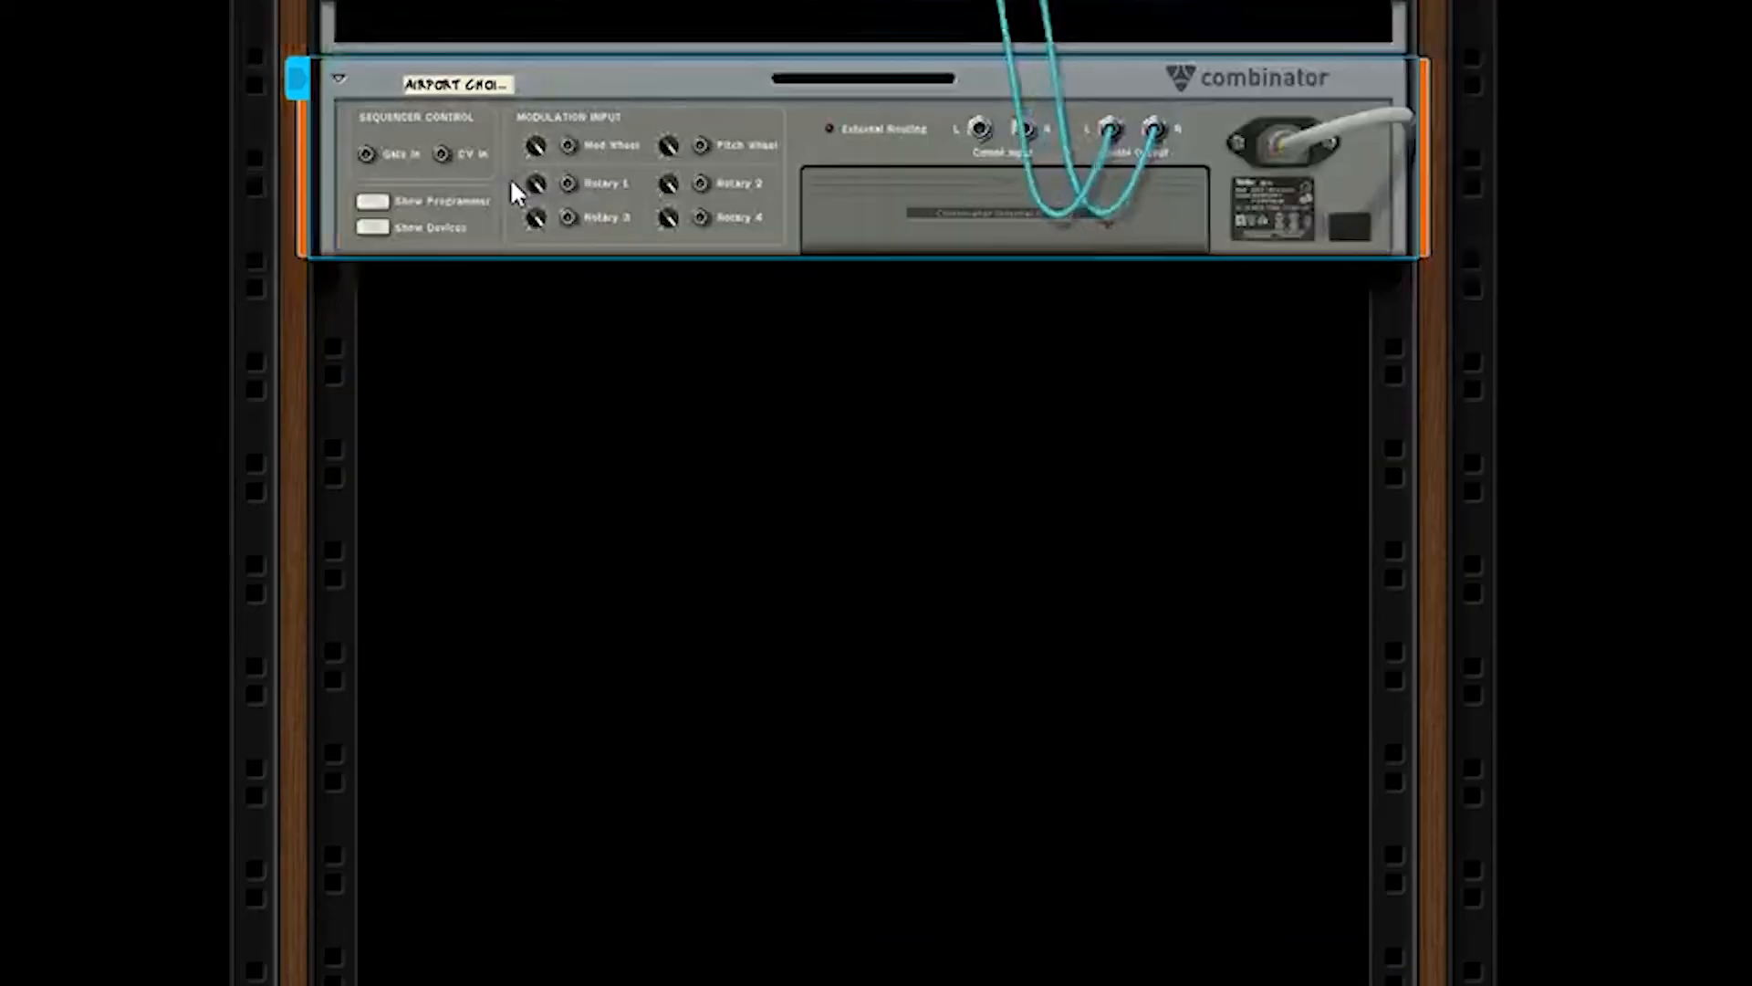
key("Tab")
key("space")
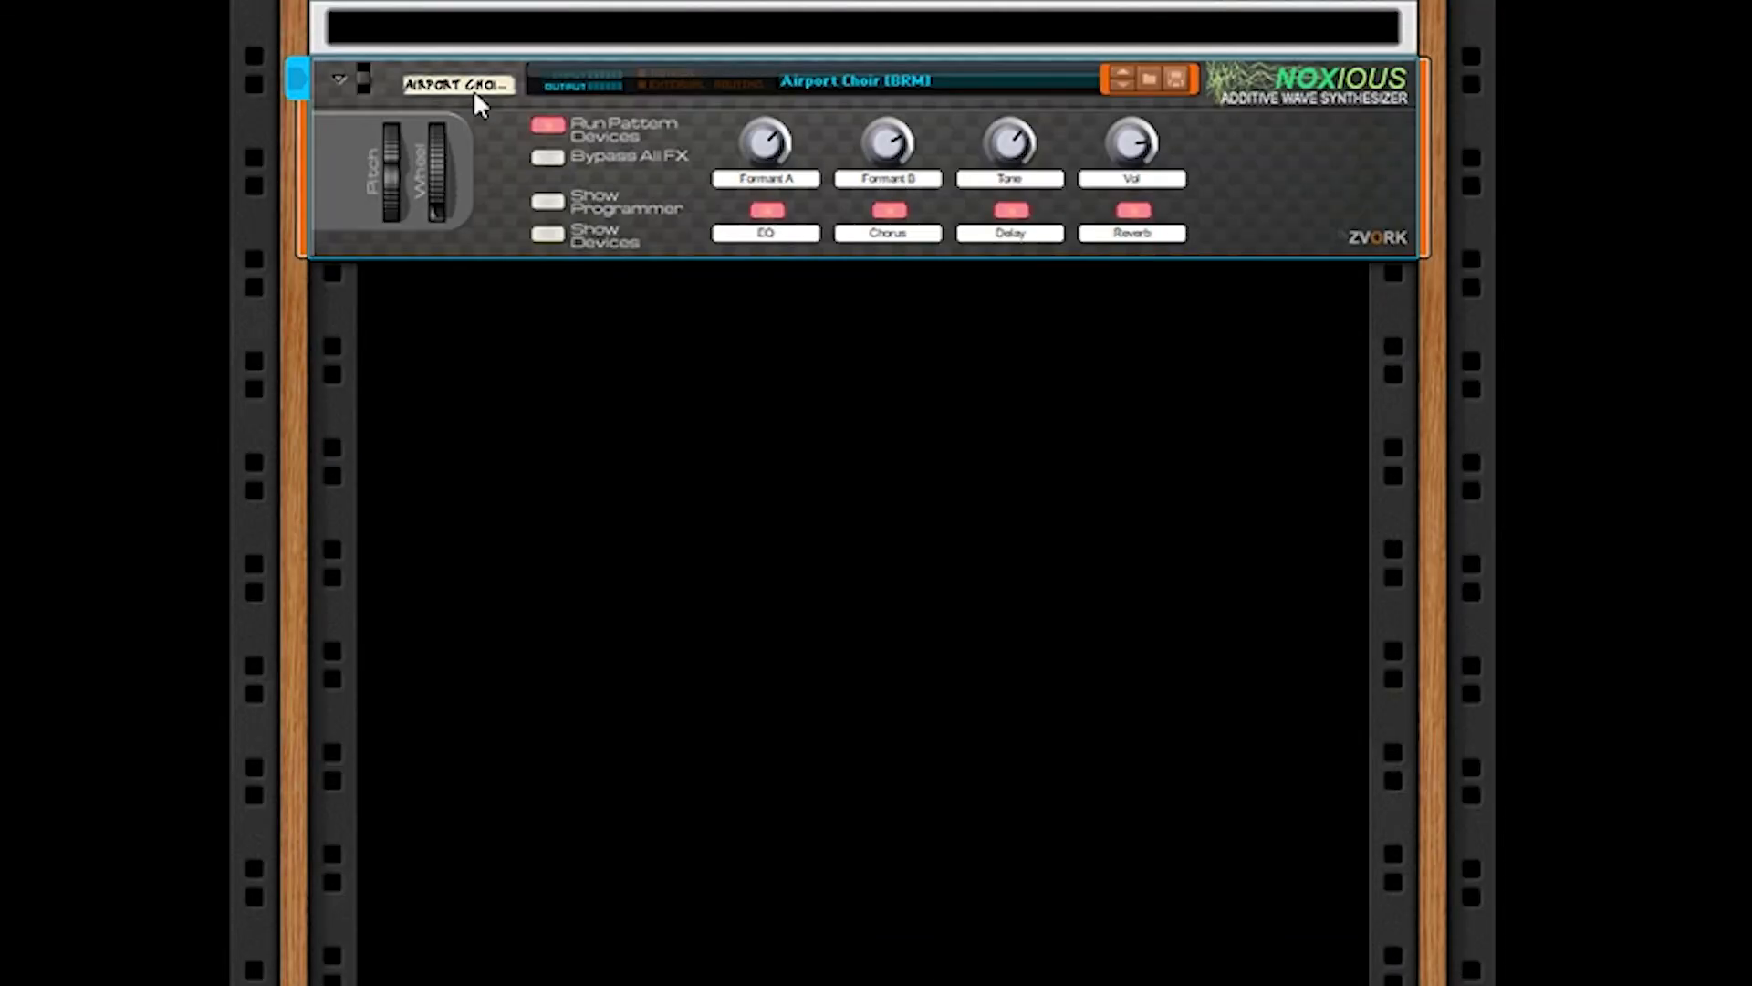
left_click(547, 237)
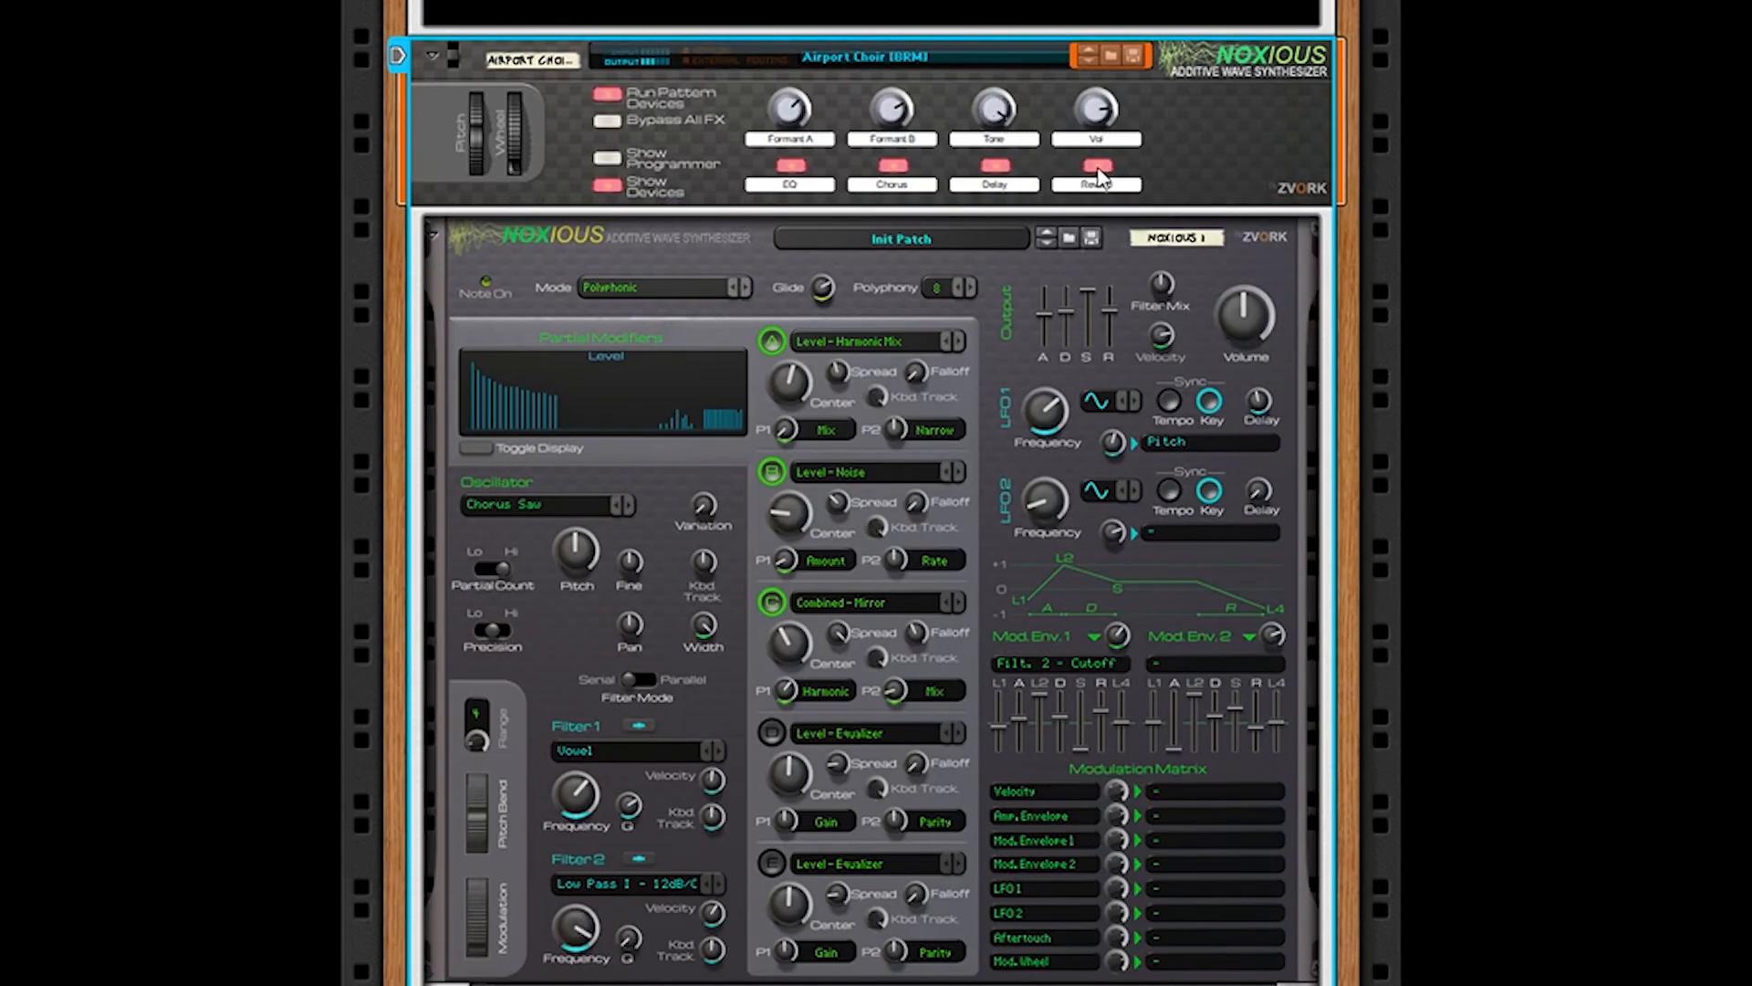
Step: Turn down the Formant A control of the Airport Choir combinator
left_click_drag(1084, 188, 878, 29)
left_click_drag(801, 104, 808, 248)
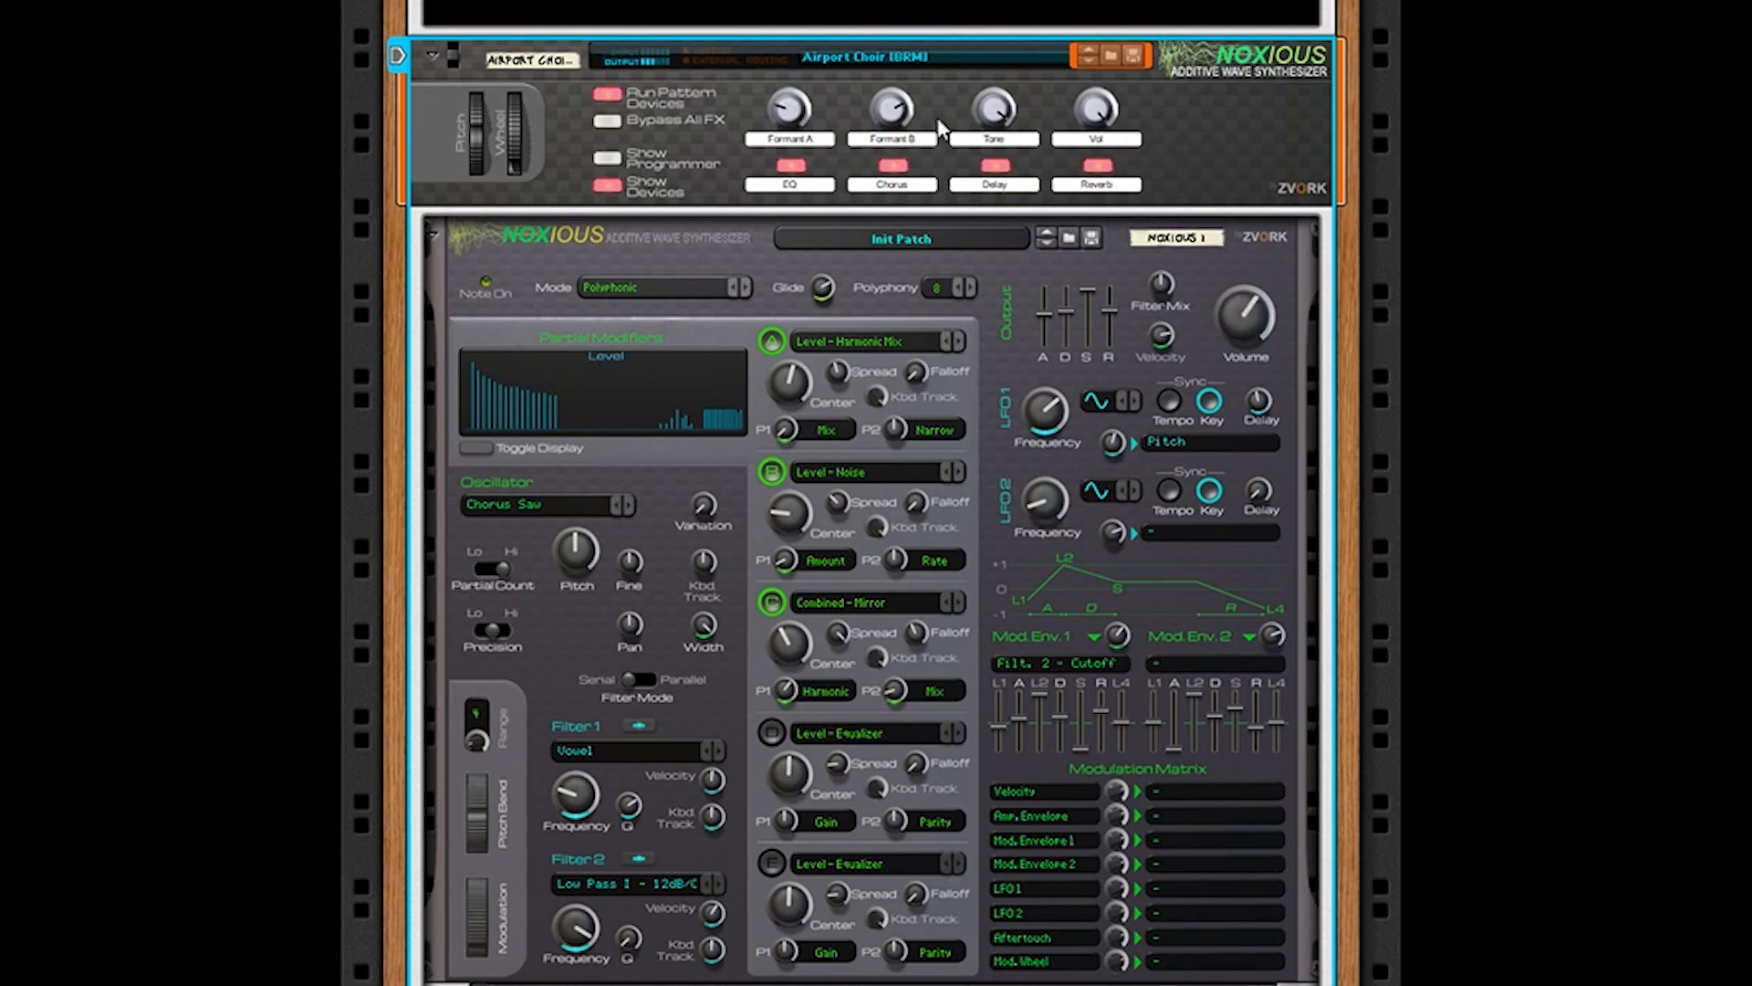